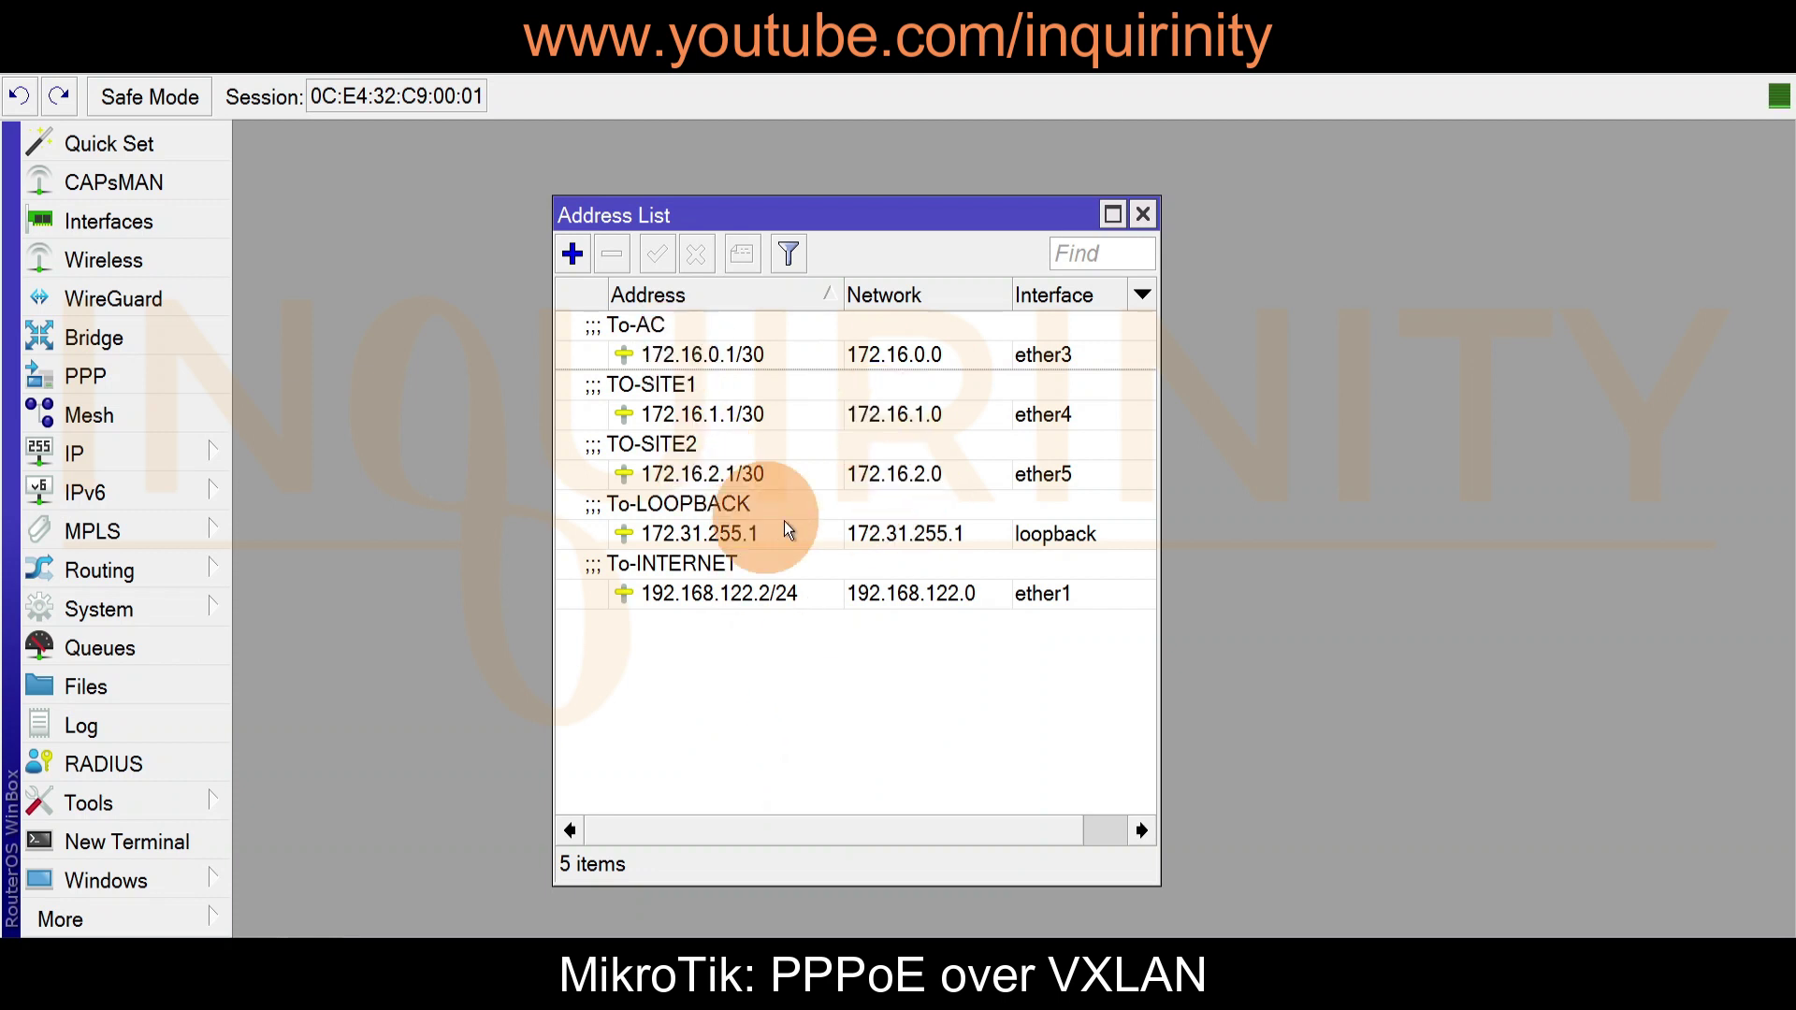
- Close the address list and view the router ID 172.31.255.1
click(1142, 215)
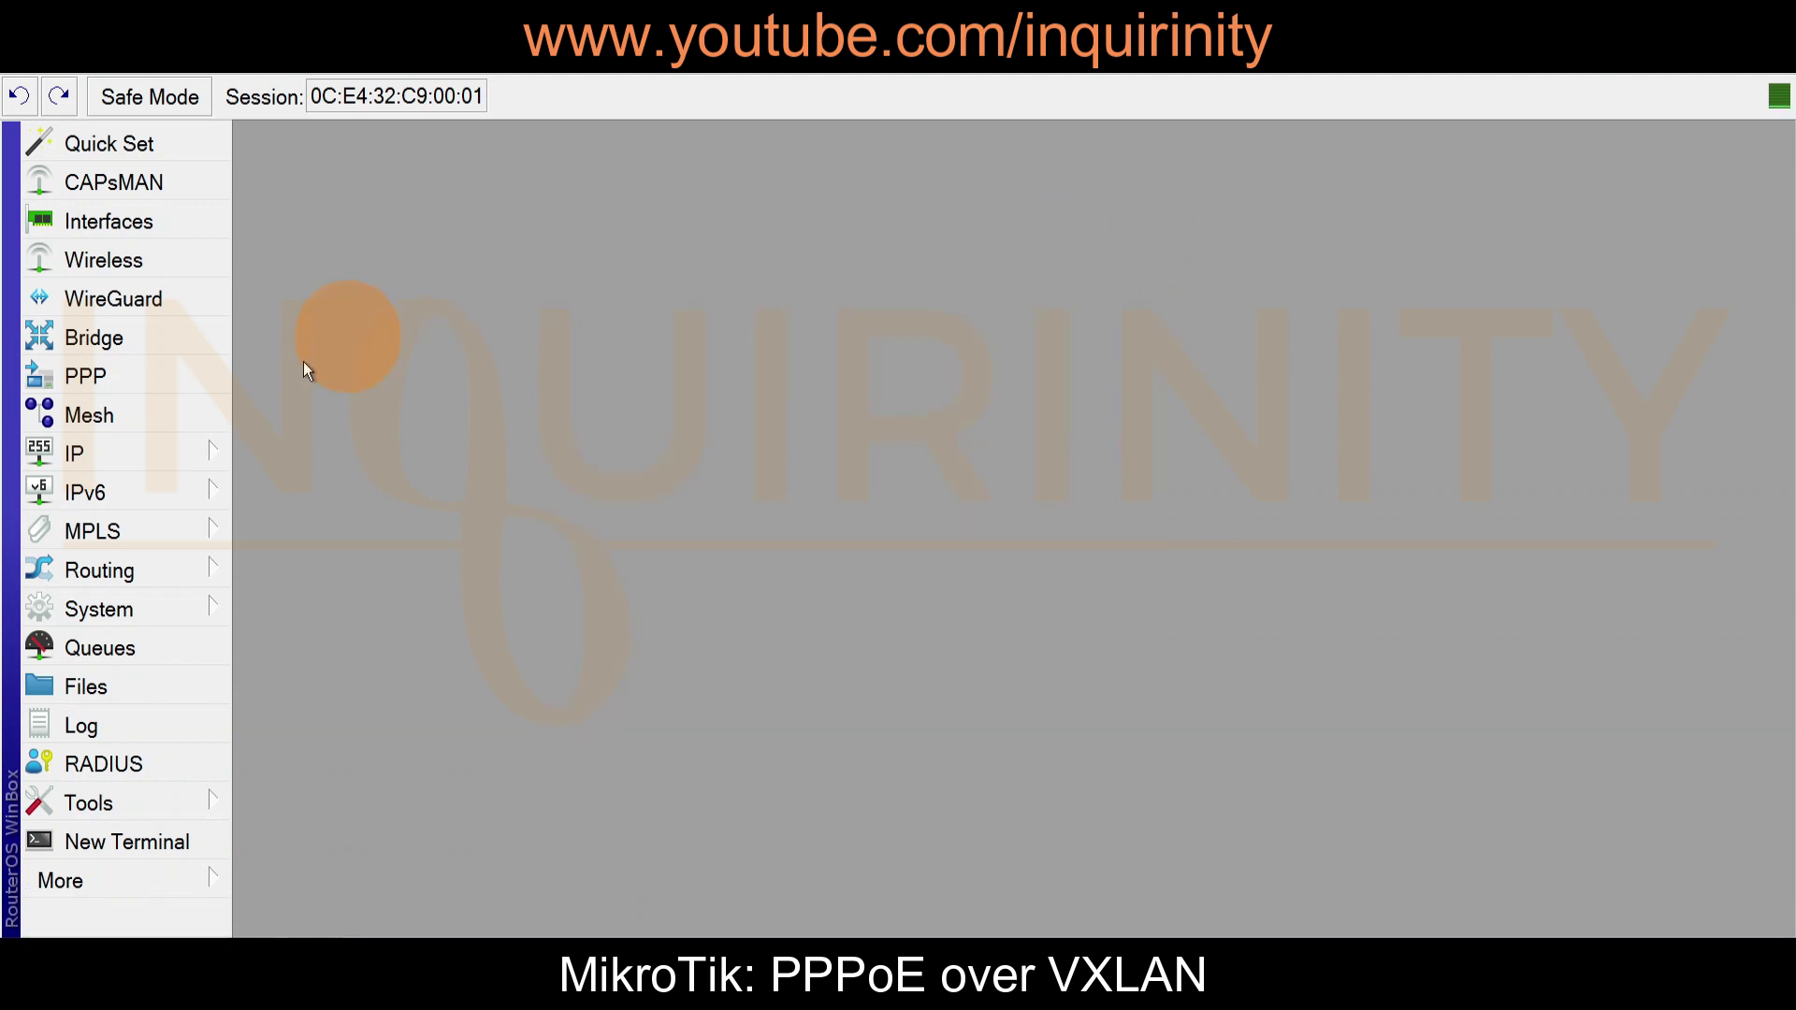
click(112, 573)
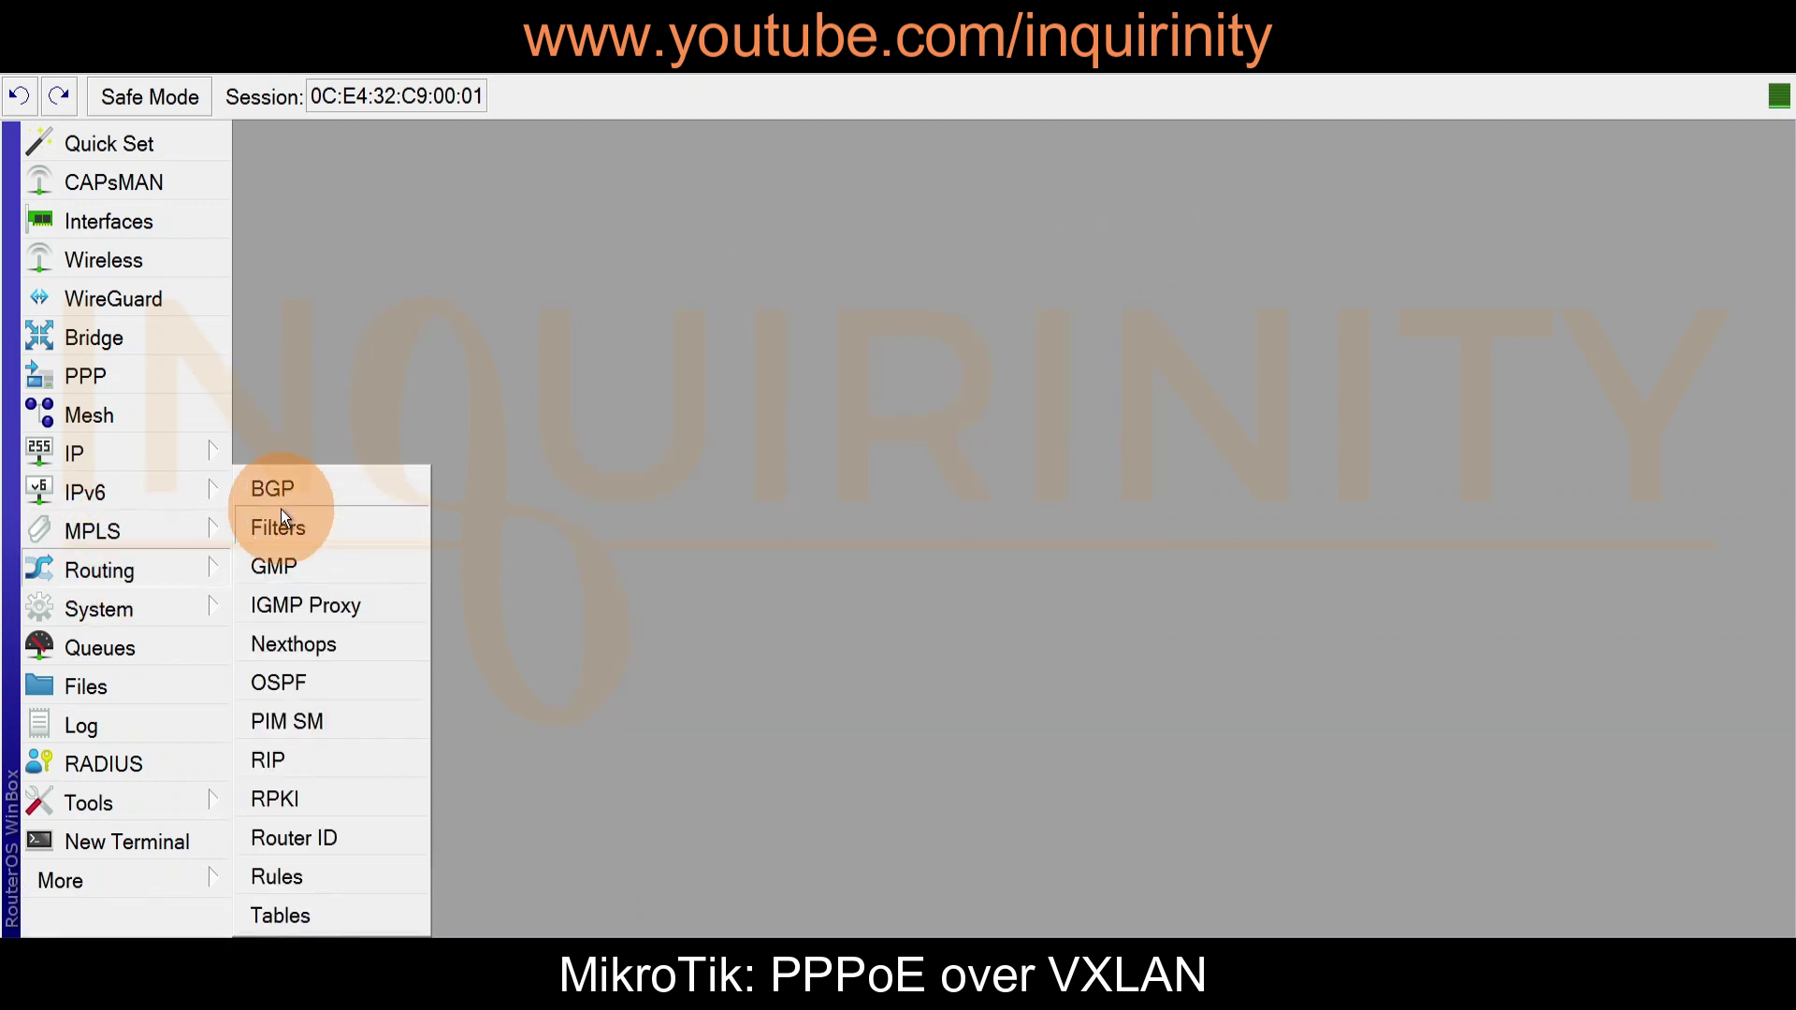
click(301, 839)
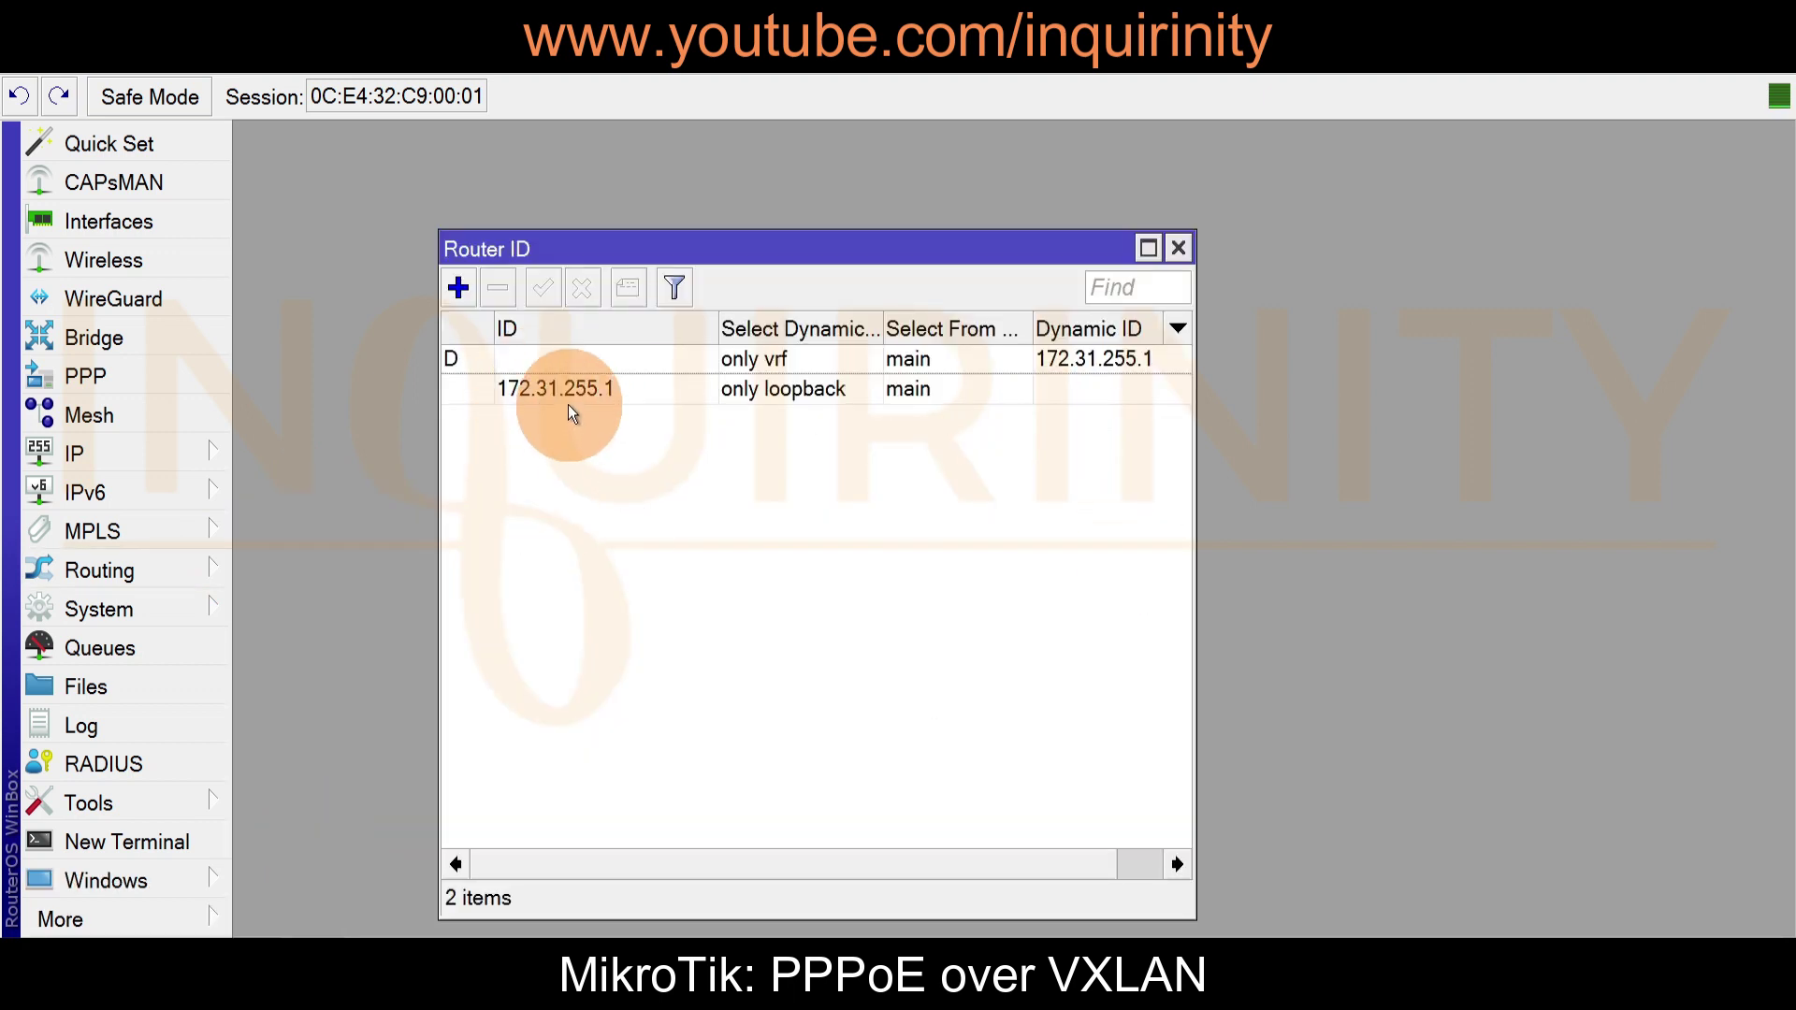
- Close the router ID list and bring up the OSPF areas area0, area1 and area2
click(1182, 244)
click(126, 570)
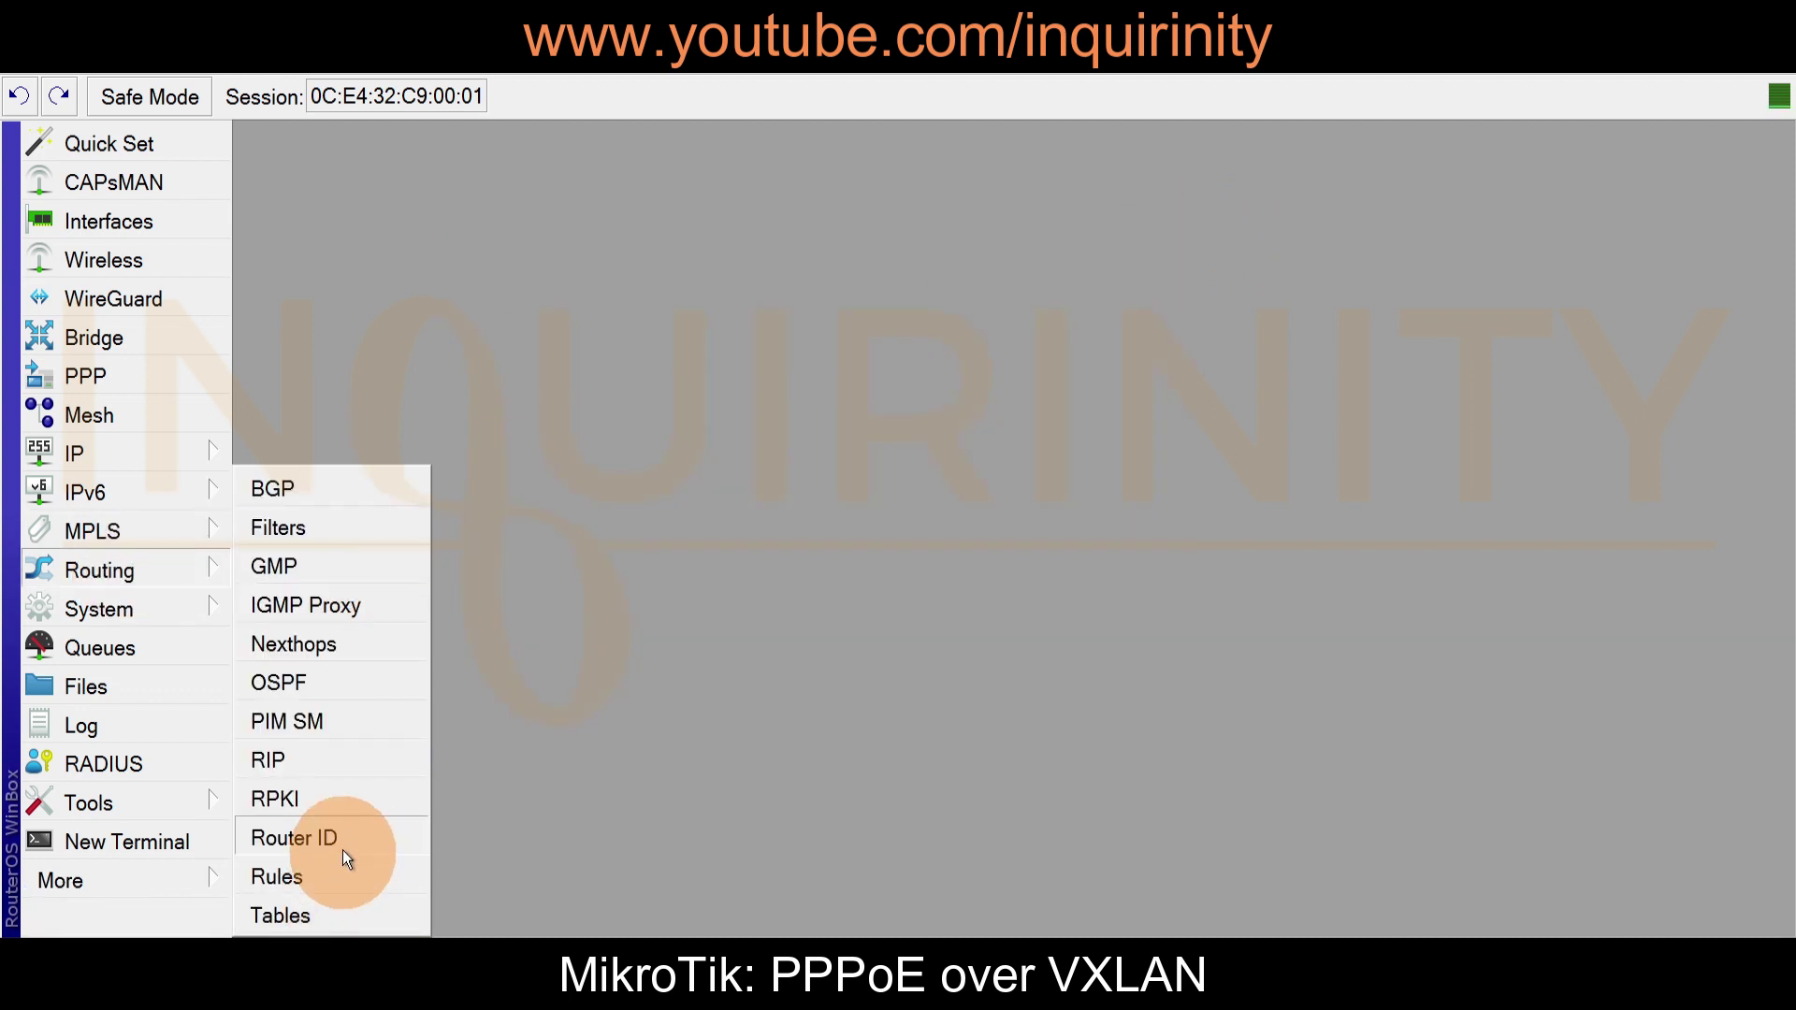
click(289, 687)
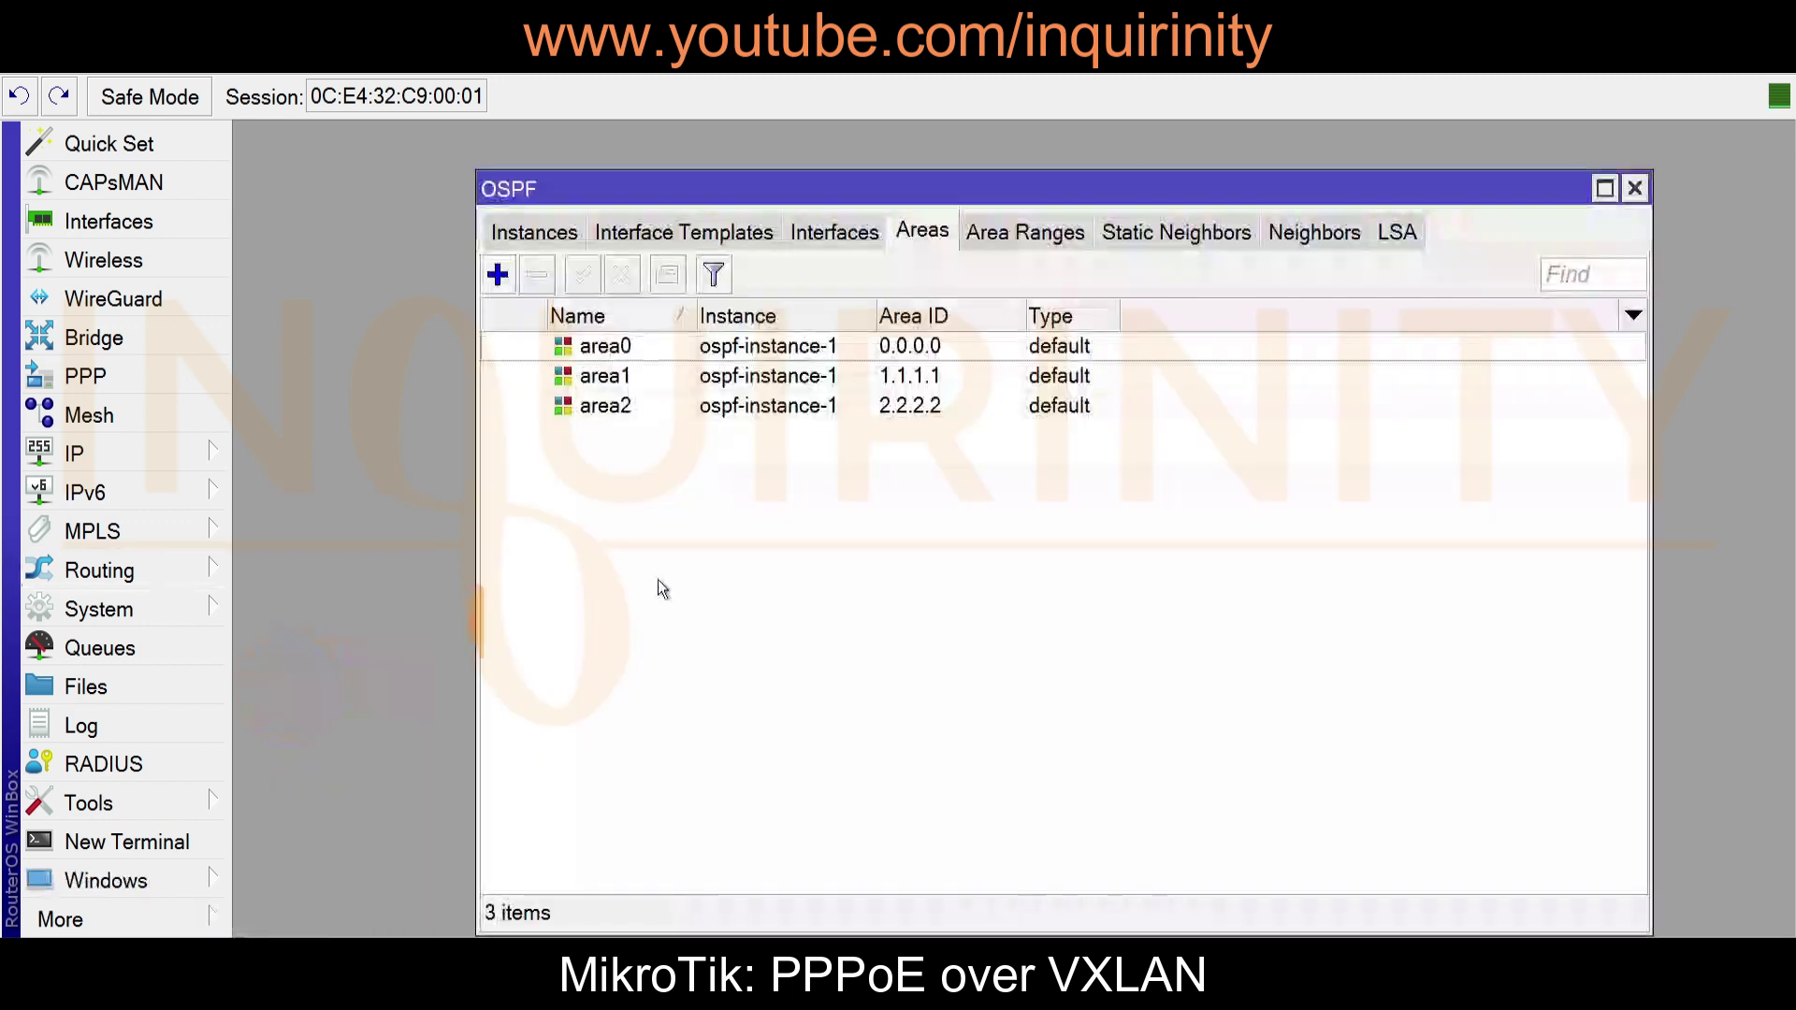
click(543, 233)
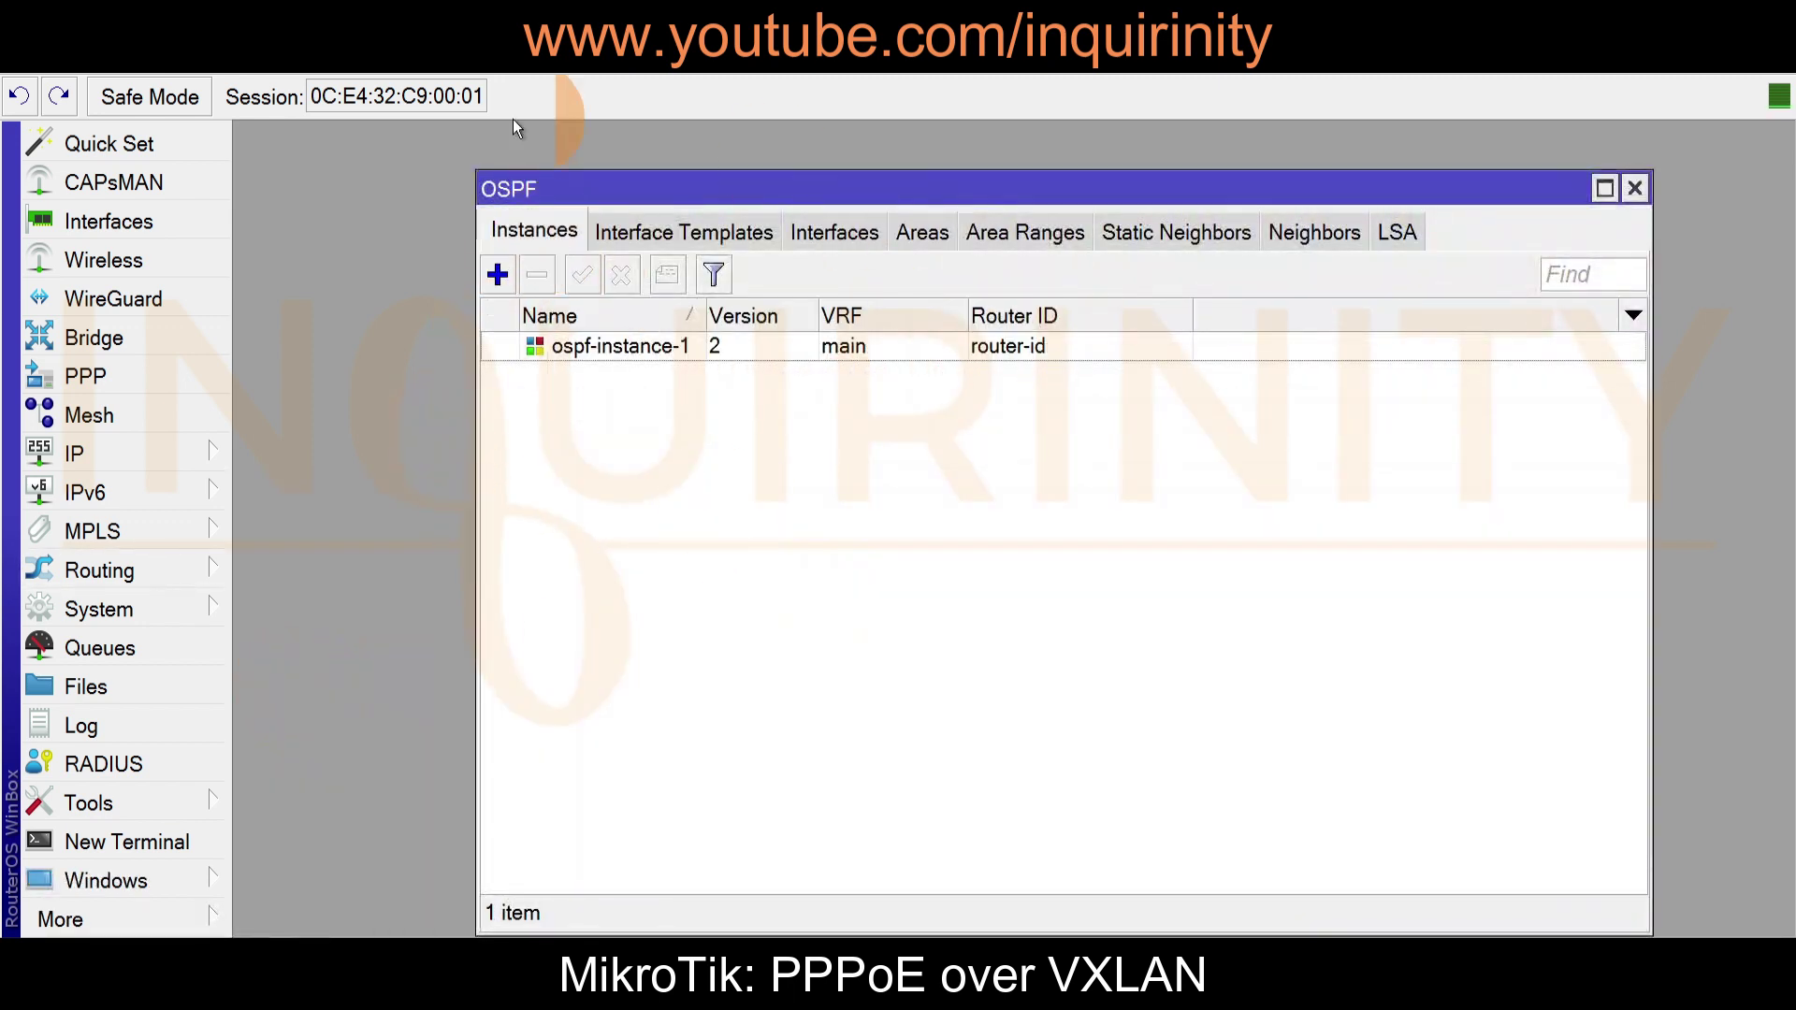
double_click(591, 356)
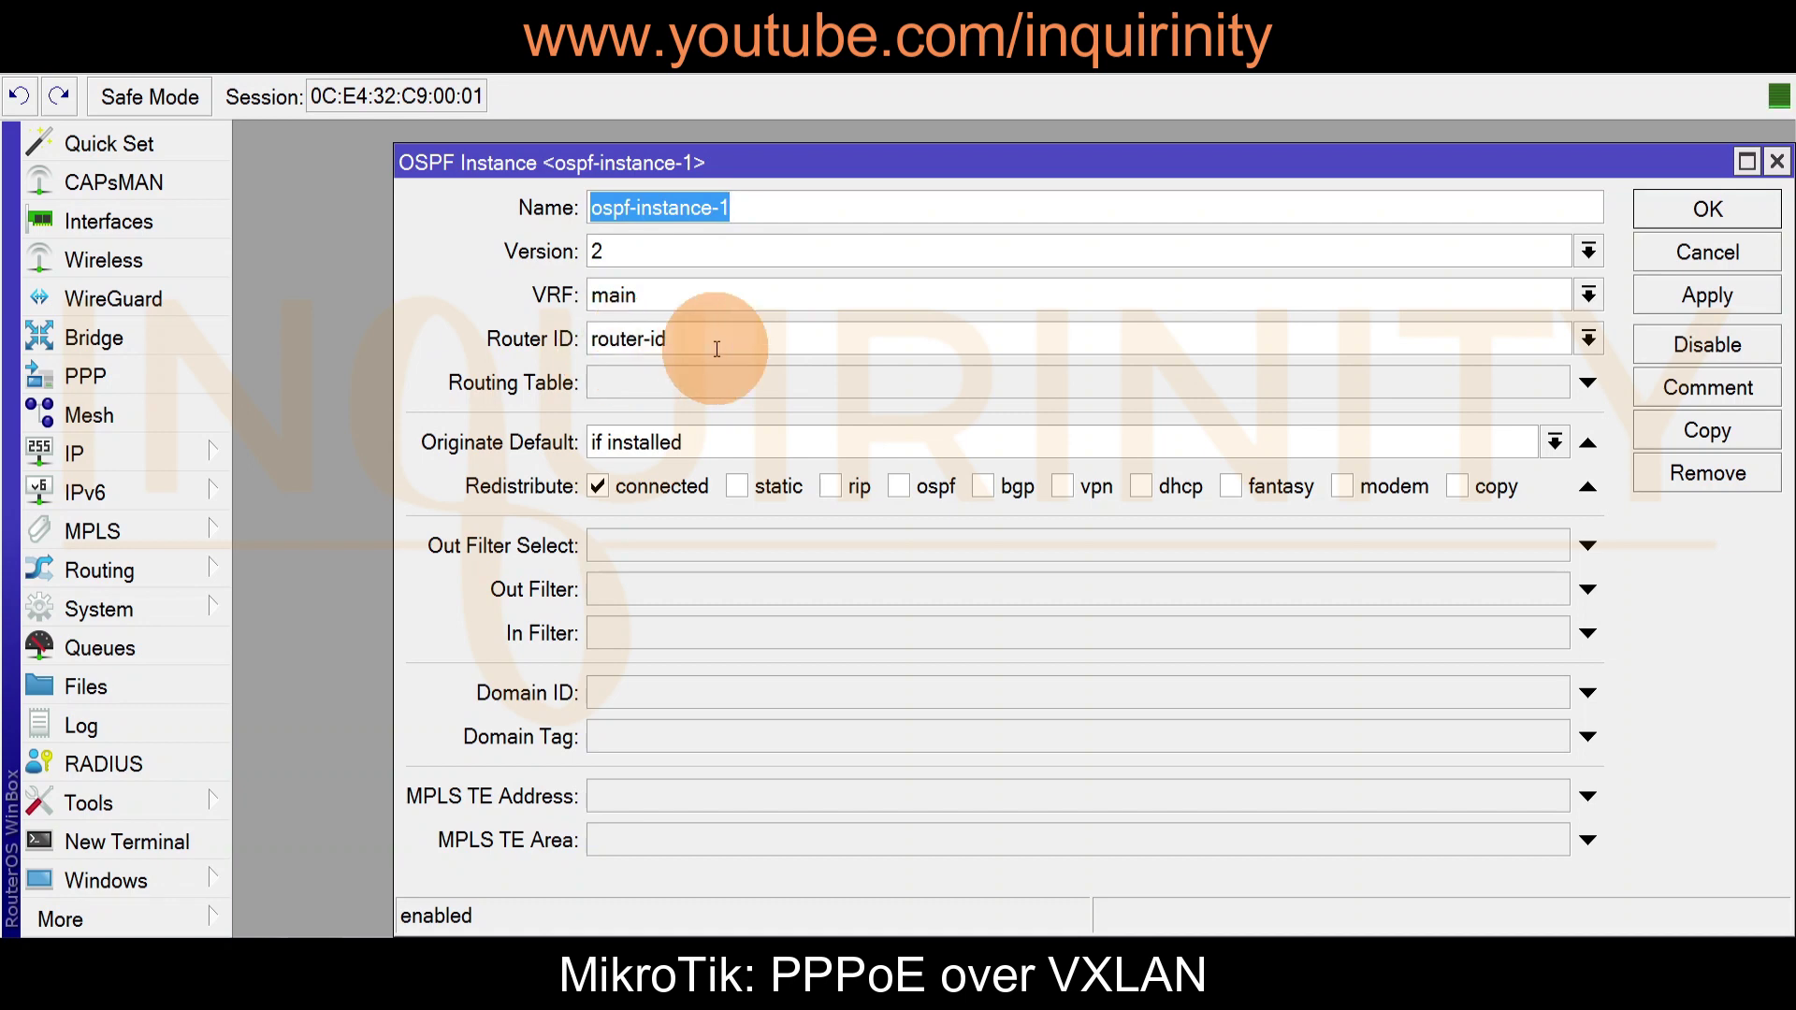
click(1747, 162)
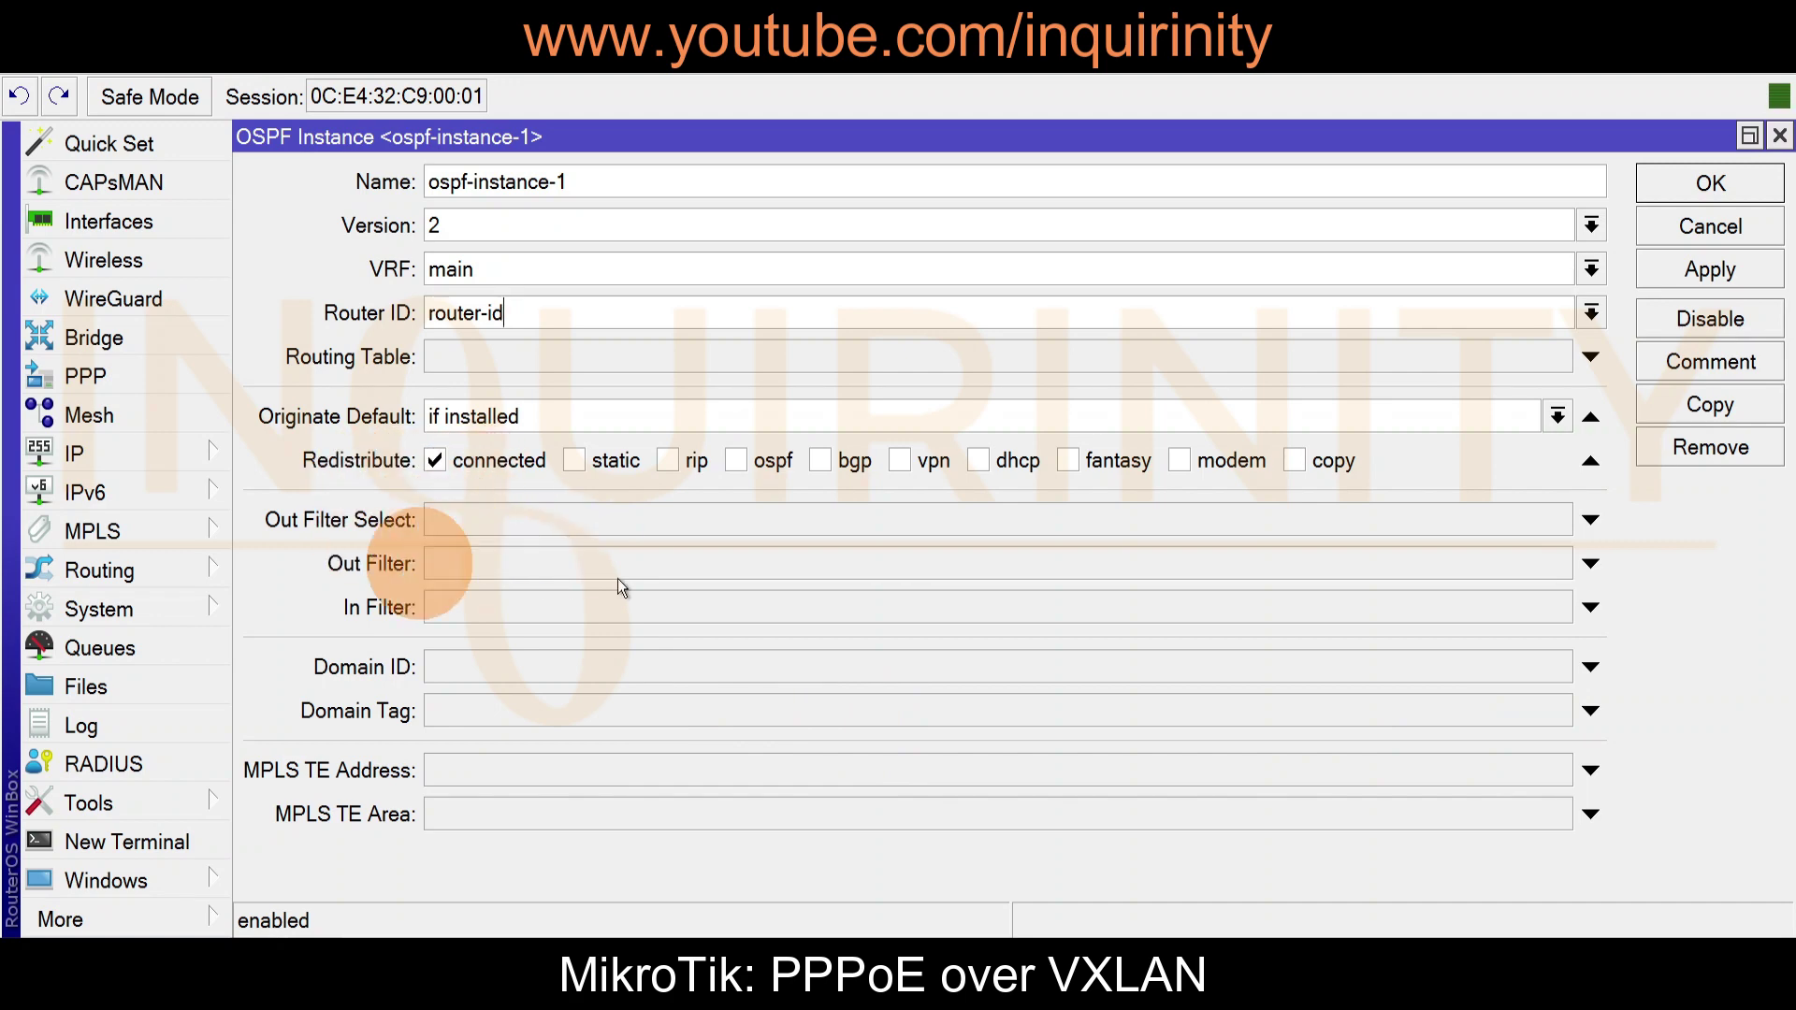
key(Return)
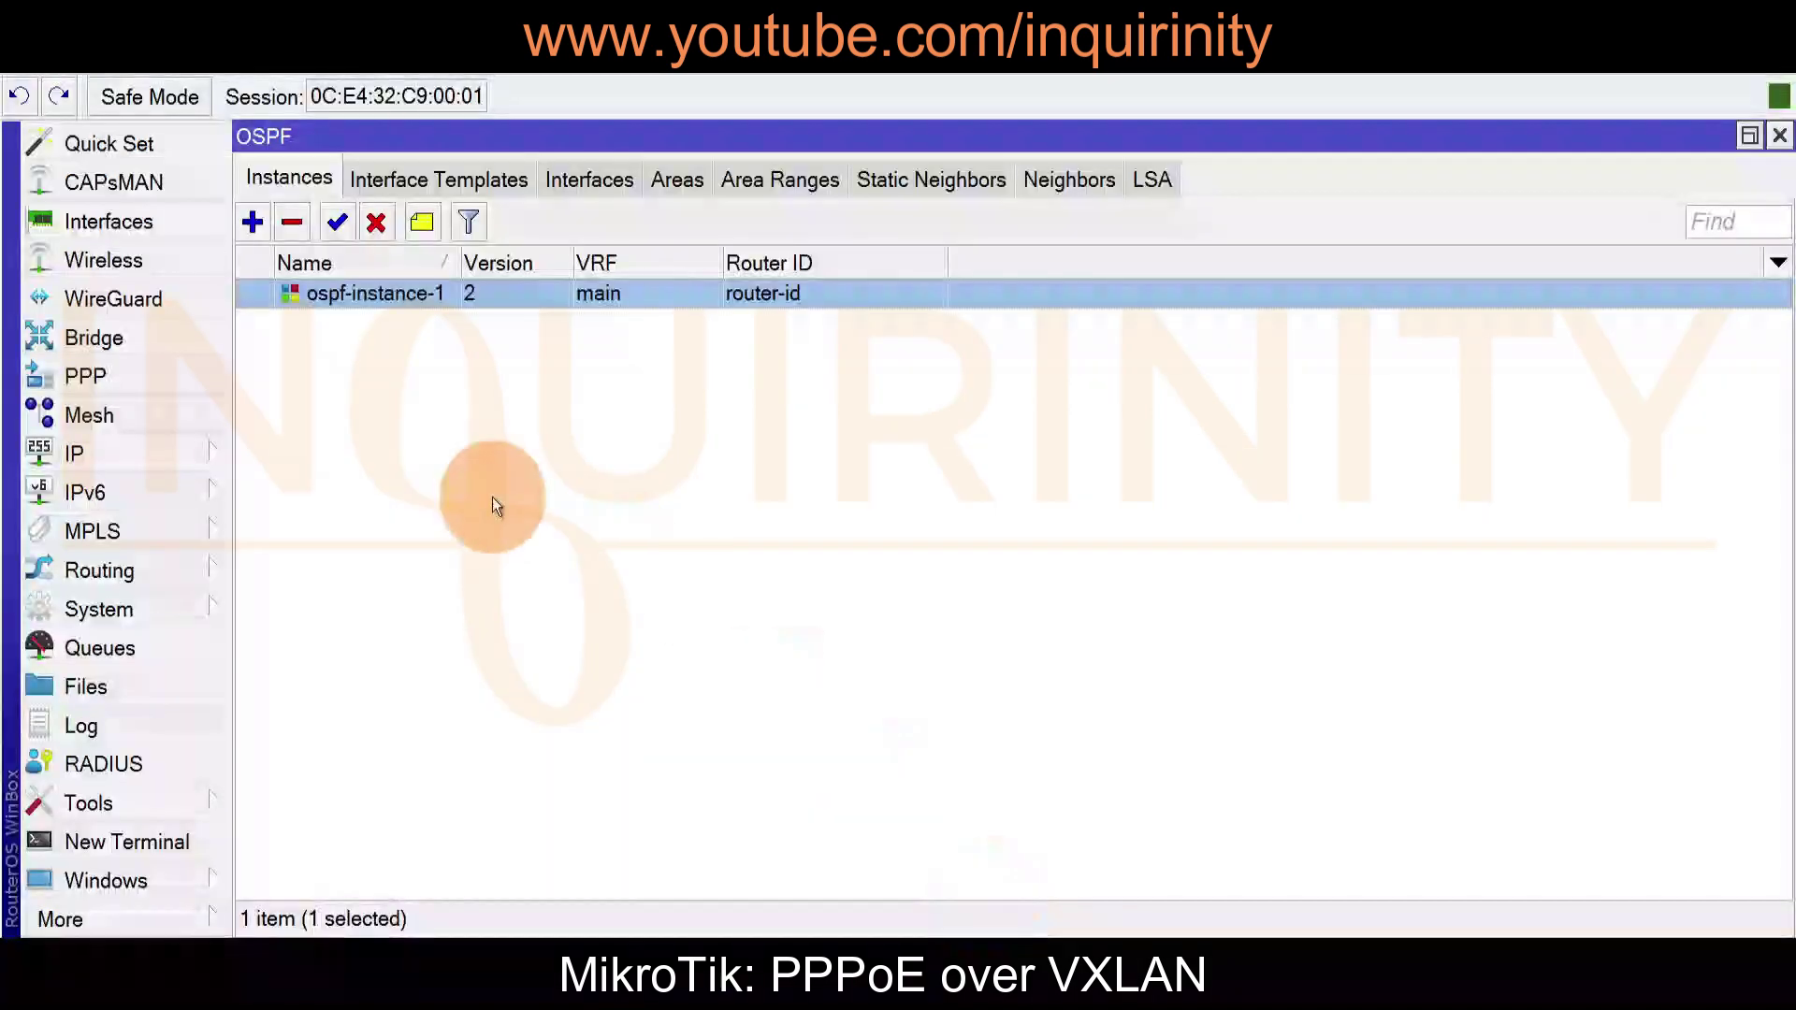
click(668, 190)
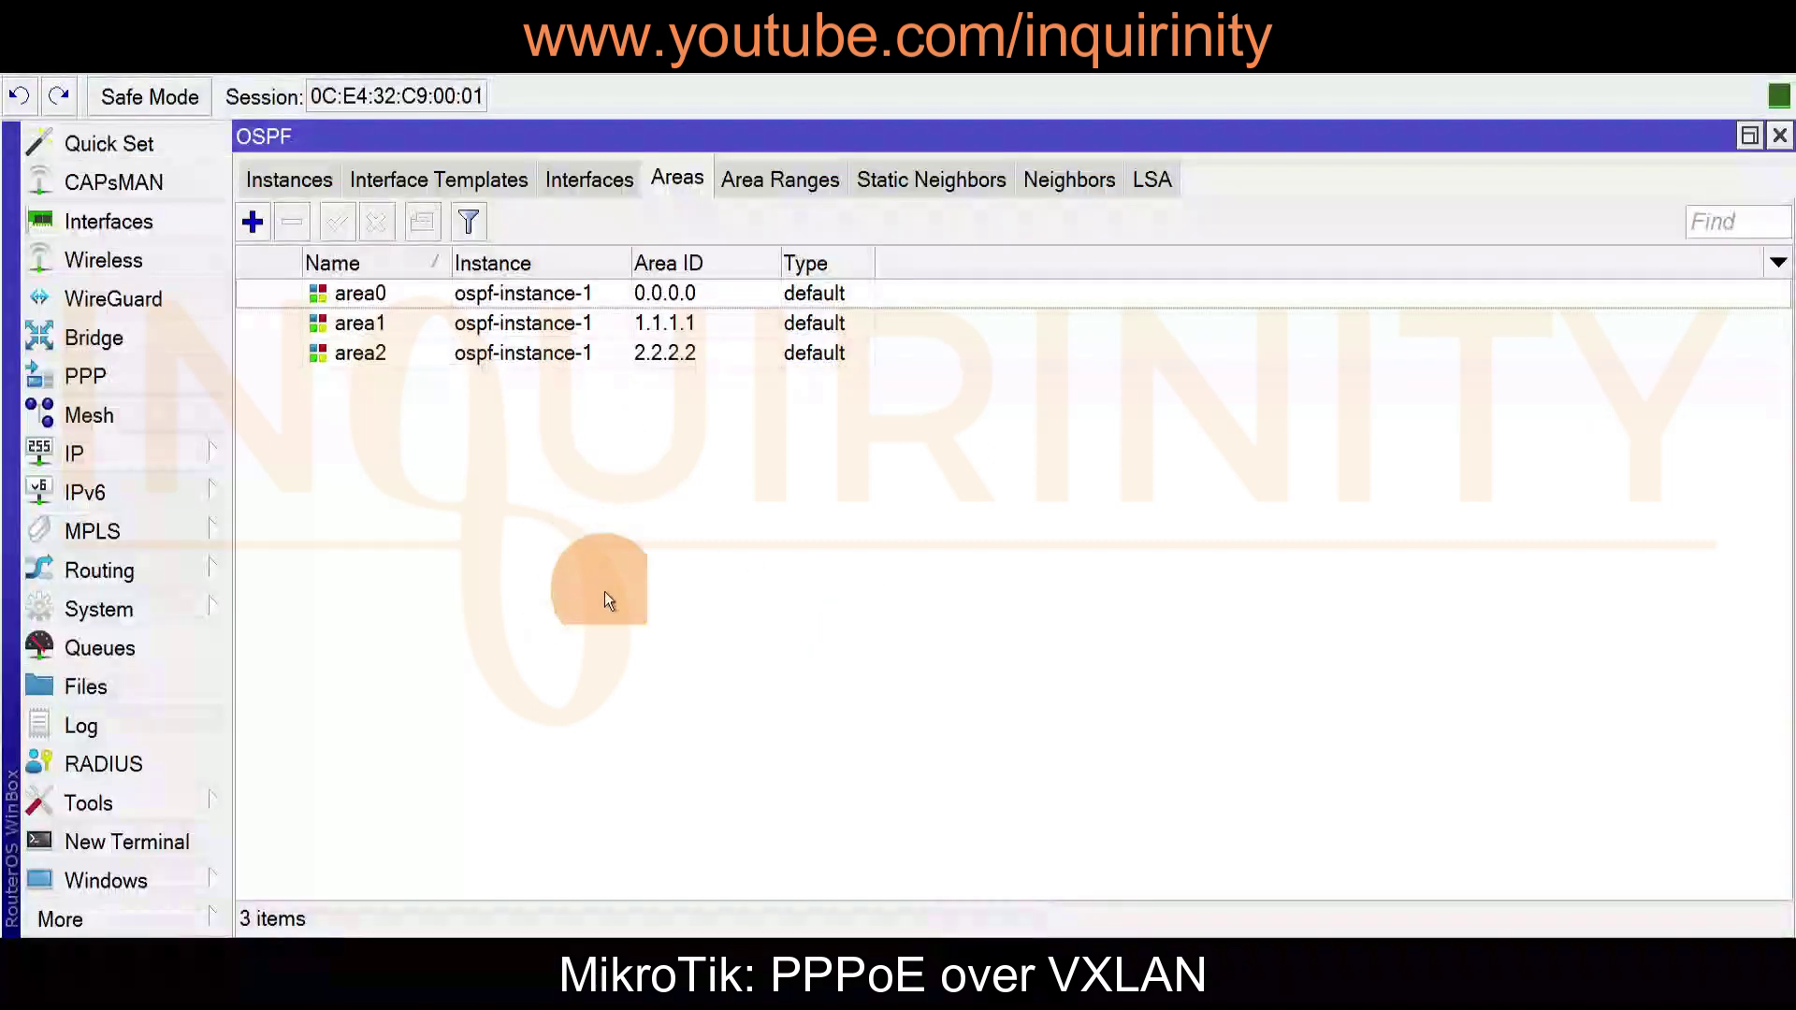
- Show OSPF interface templates ether3, ether4, ether5 as ptp and passive ether1 in area0
click(393, 187)
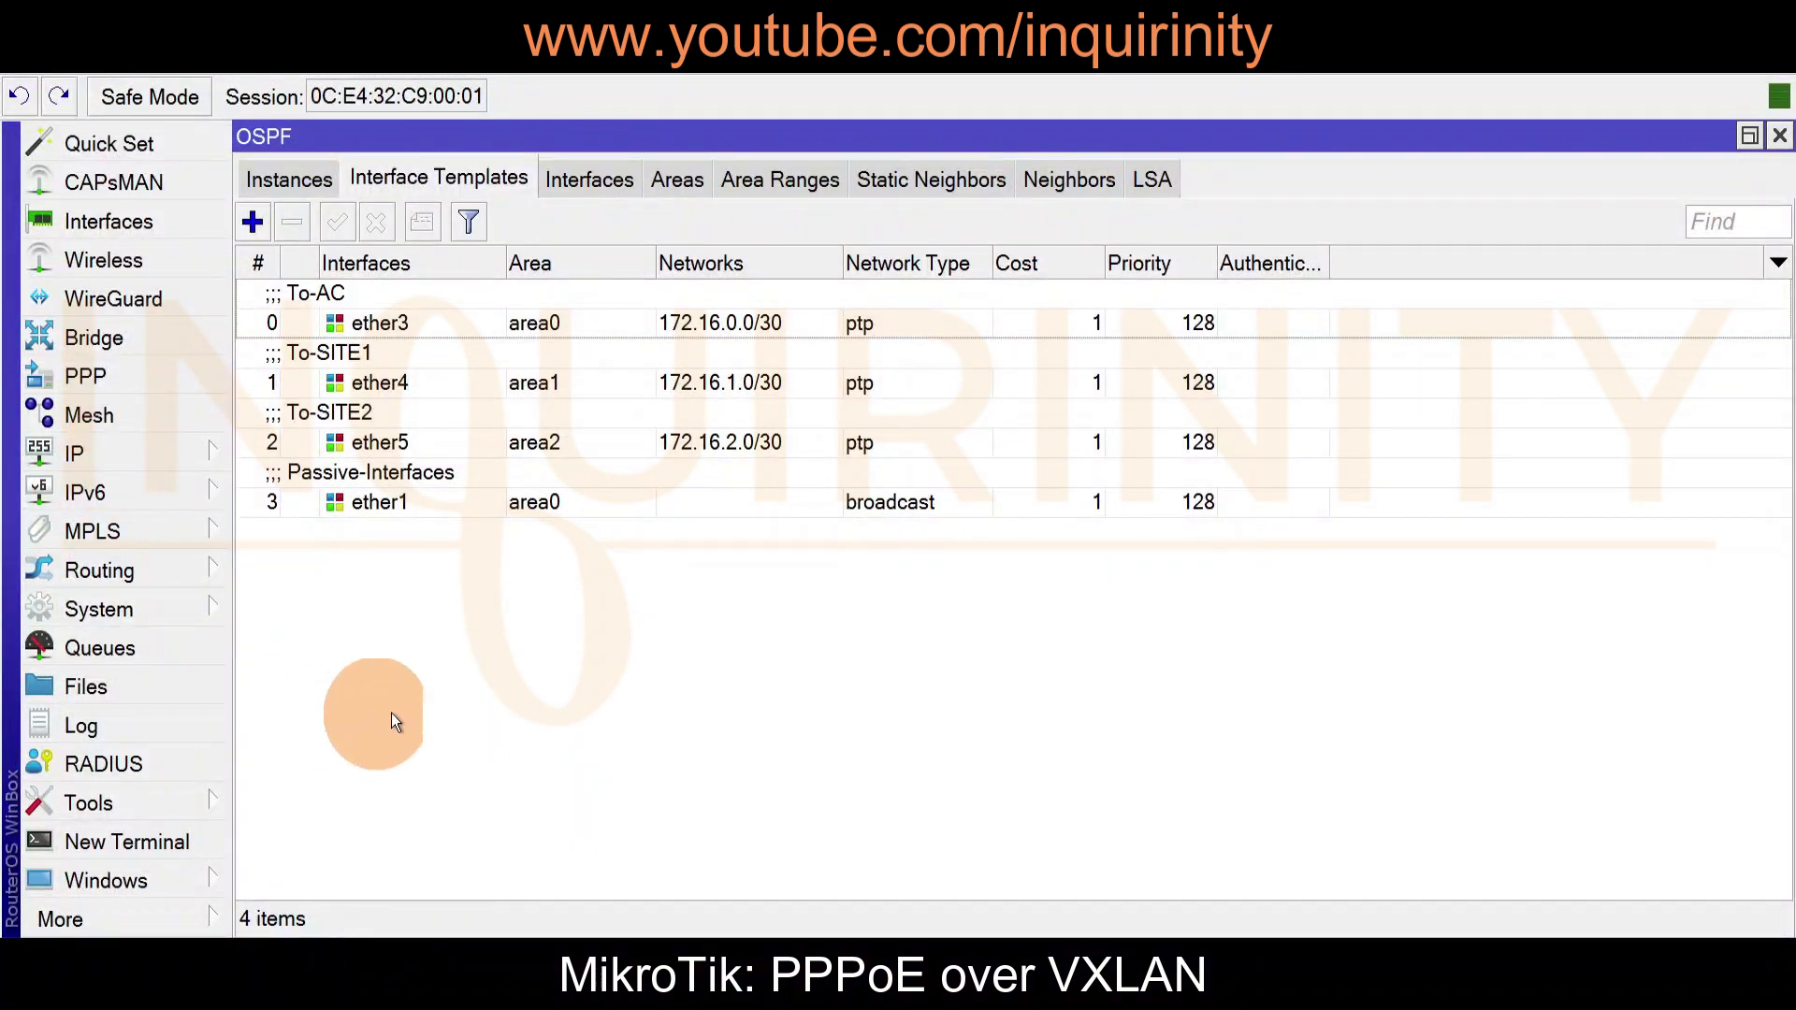
click(170, 464)
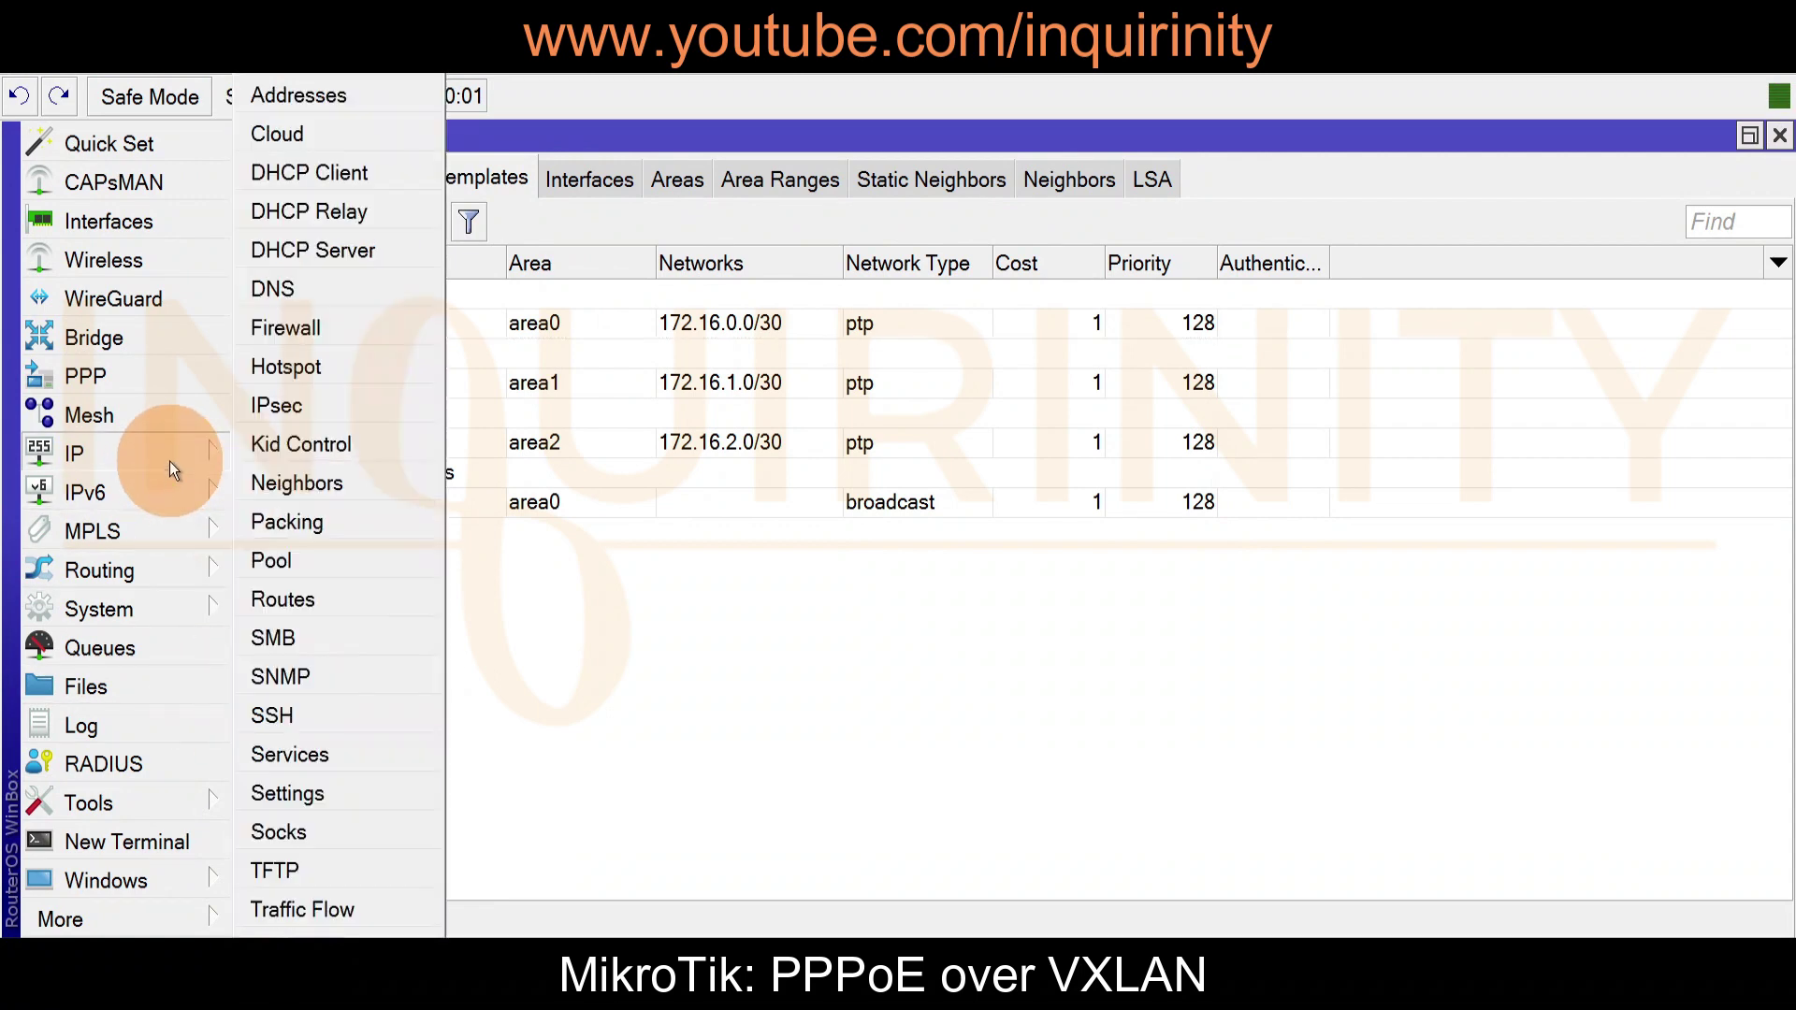
- Widen the NAT columns to read the 10.0.0.0/8 masquerade rule, then close Firewall and OSPF
click(312, 333)
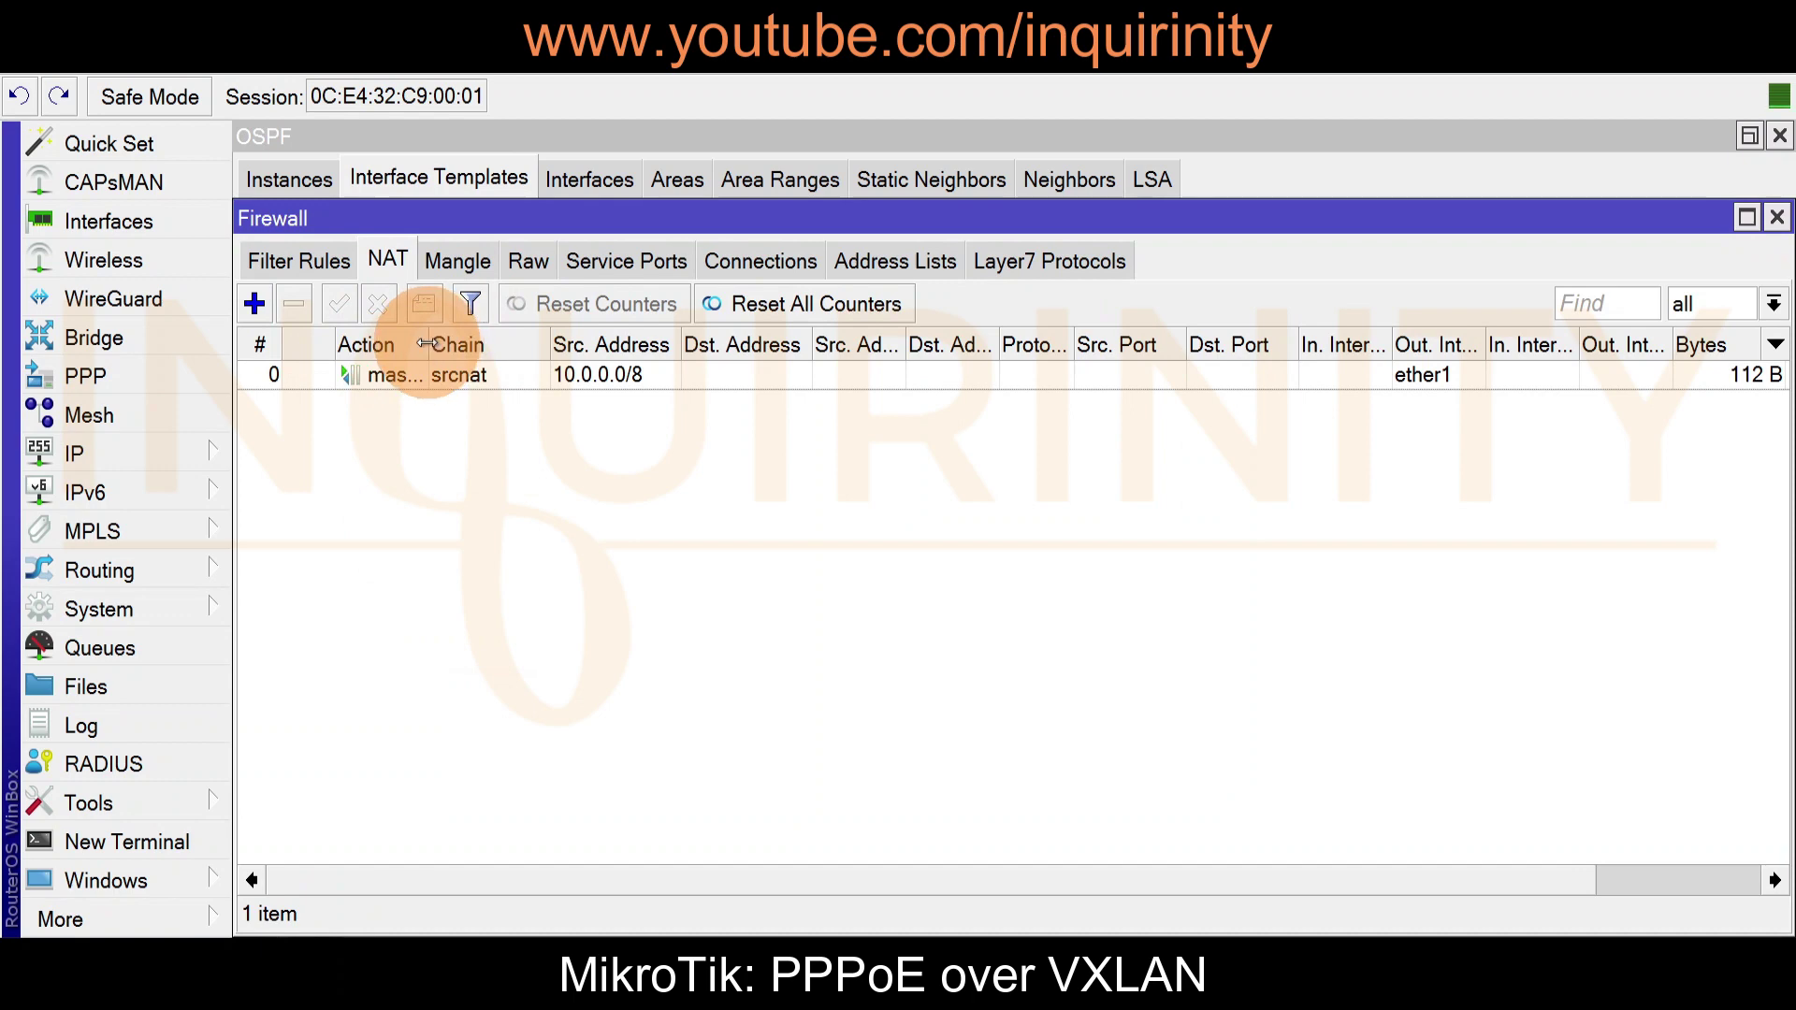
drag(427, 344, 514, 344)
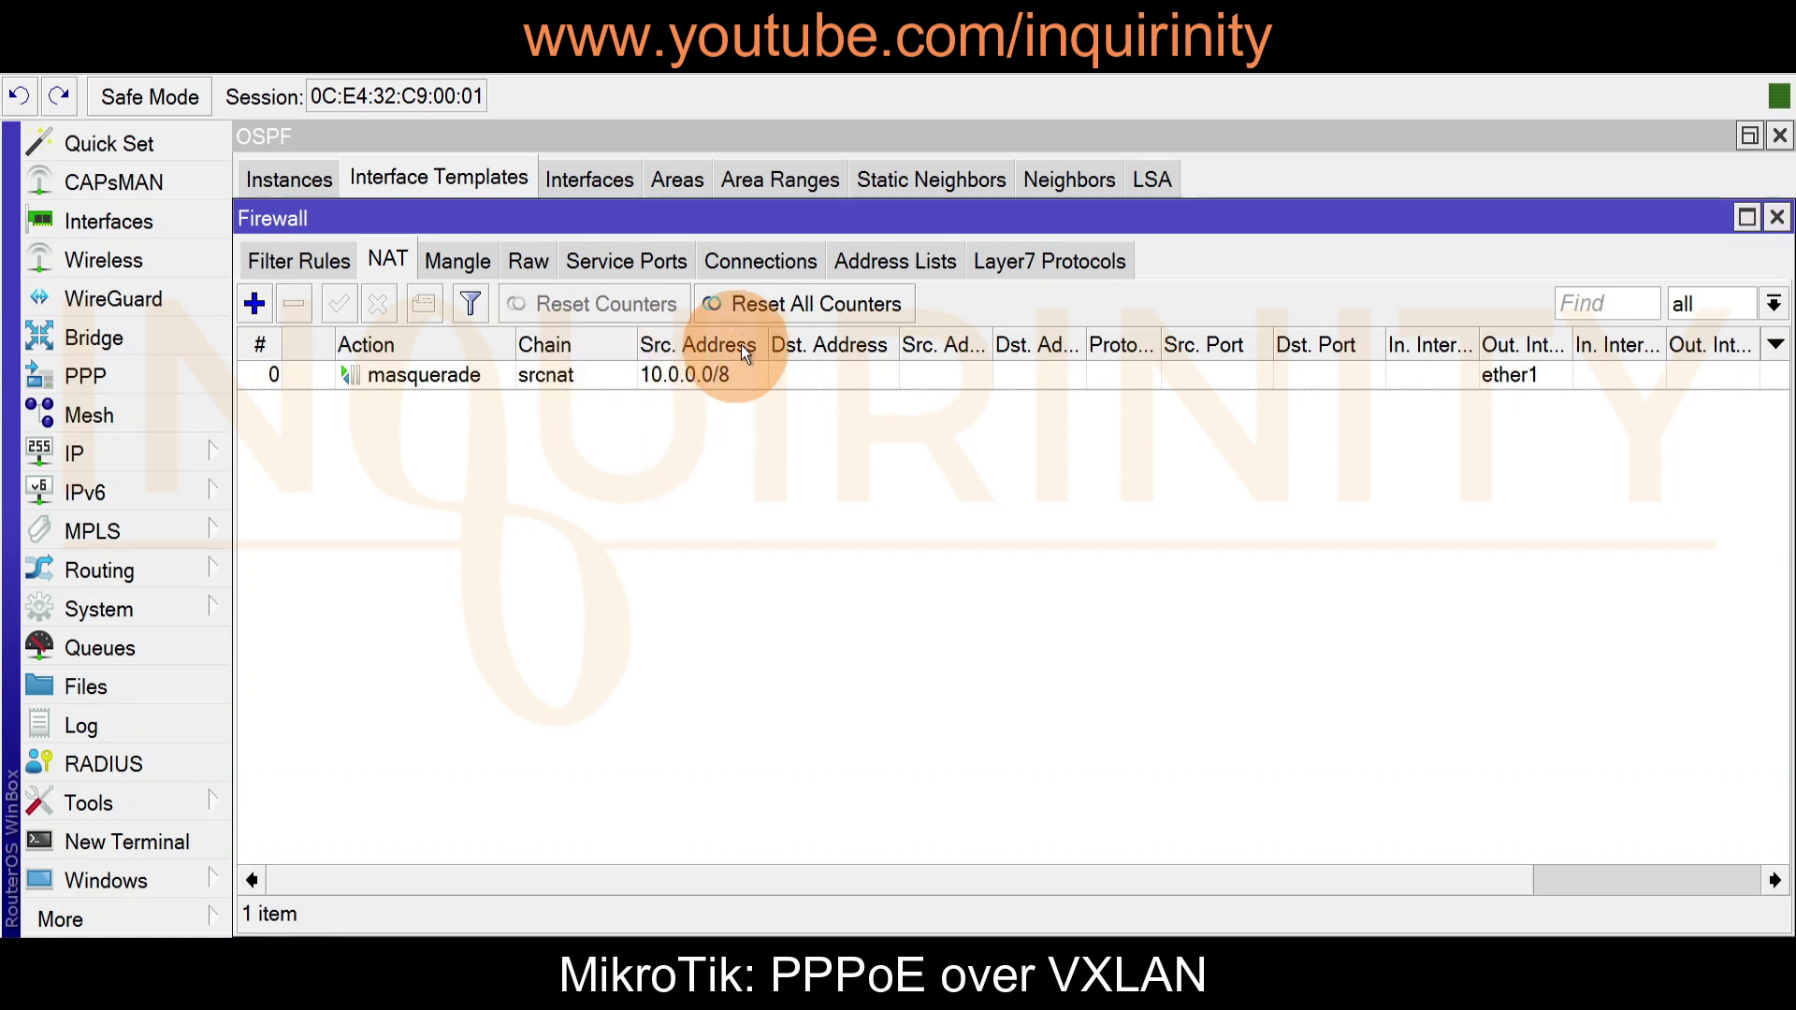
drag(769, 340, 870, 339)
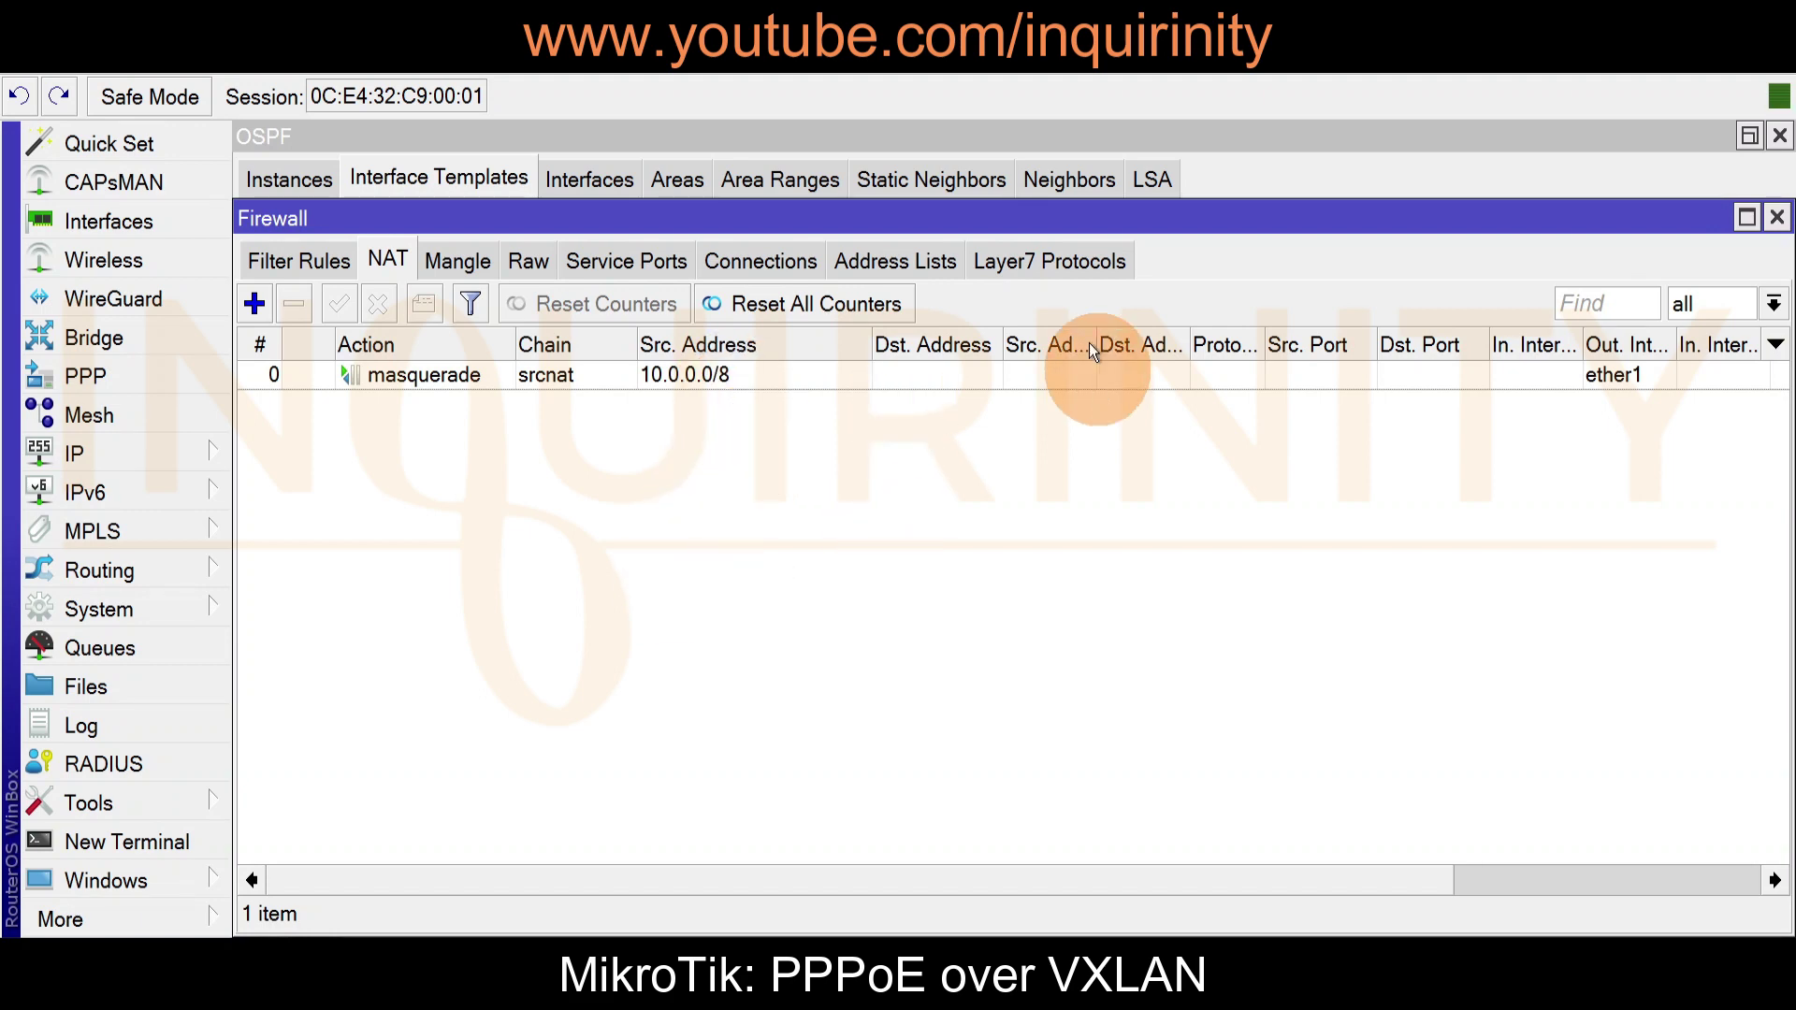
drag(1092, 342, 1237, 342)
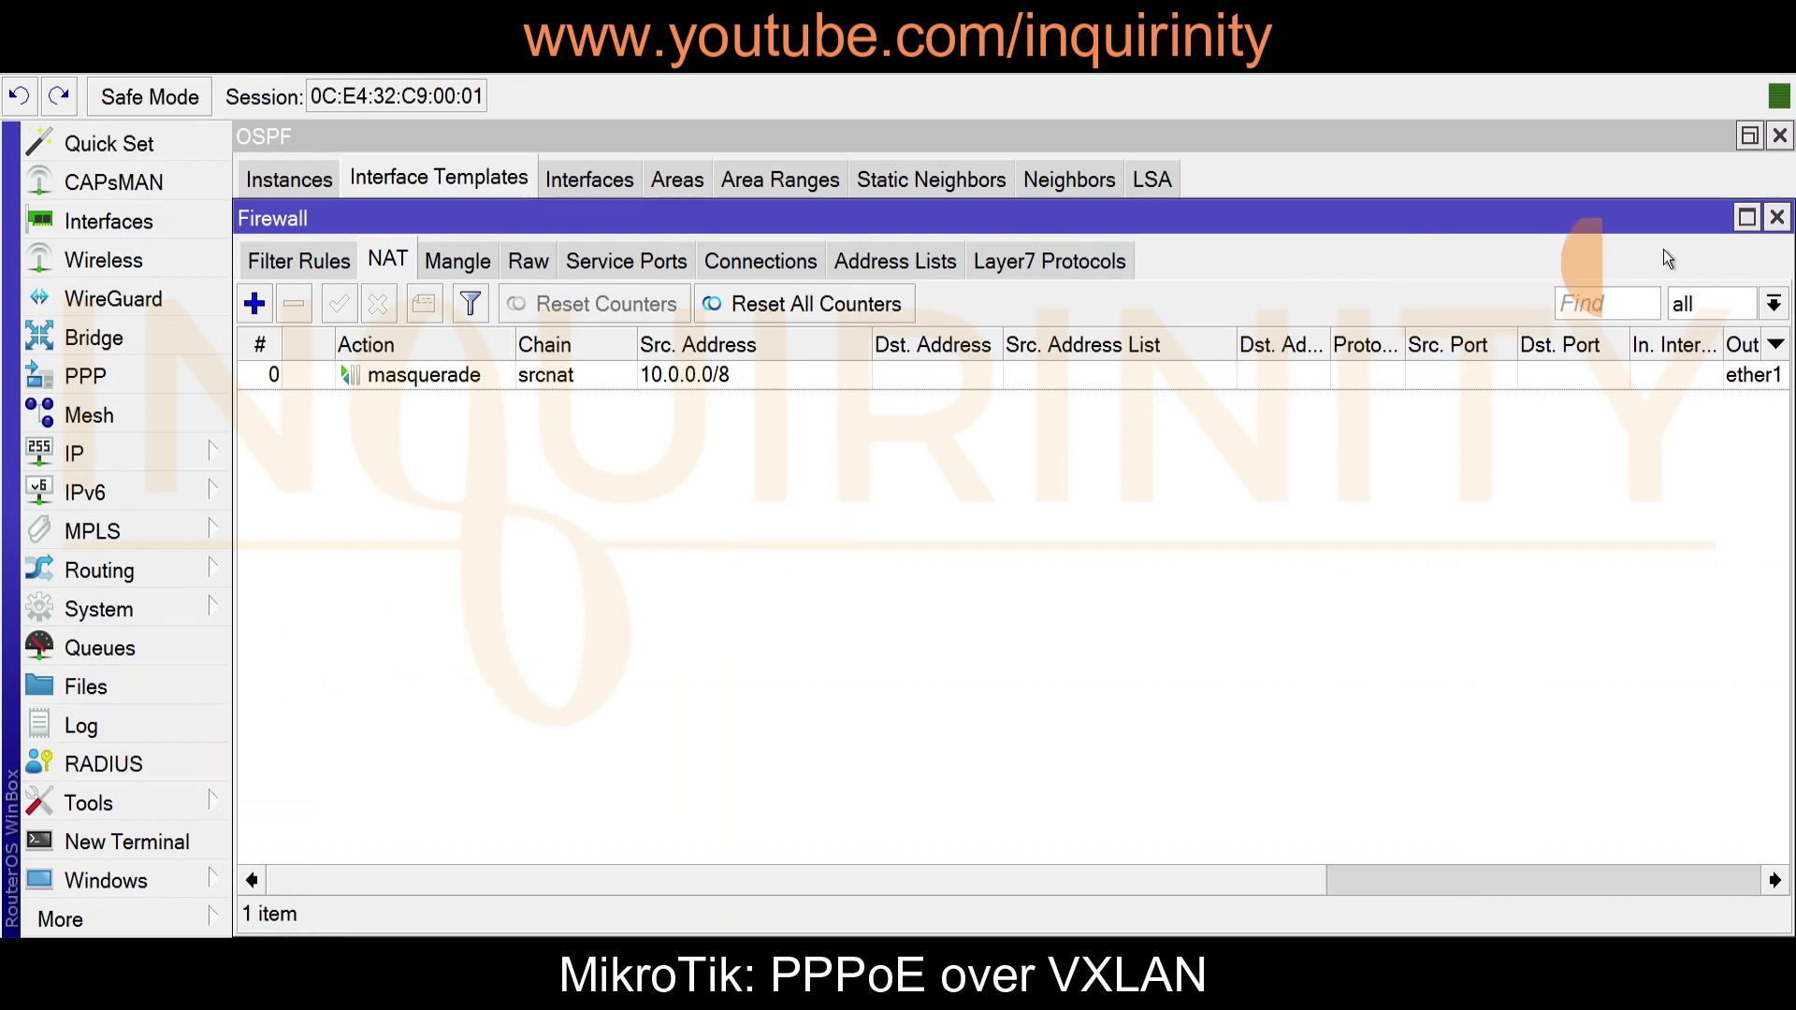
click(1776, 218)
click(1779, 136)
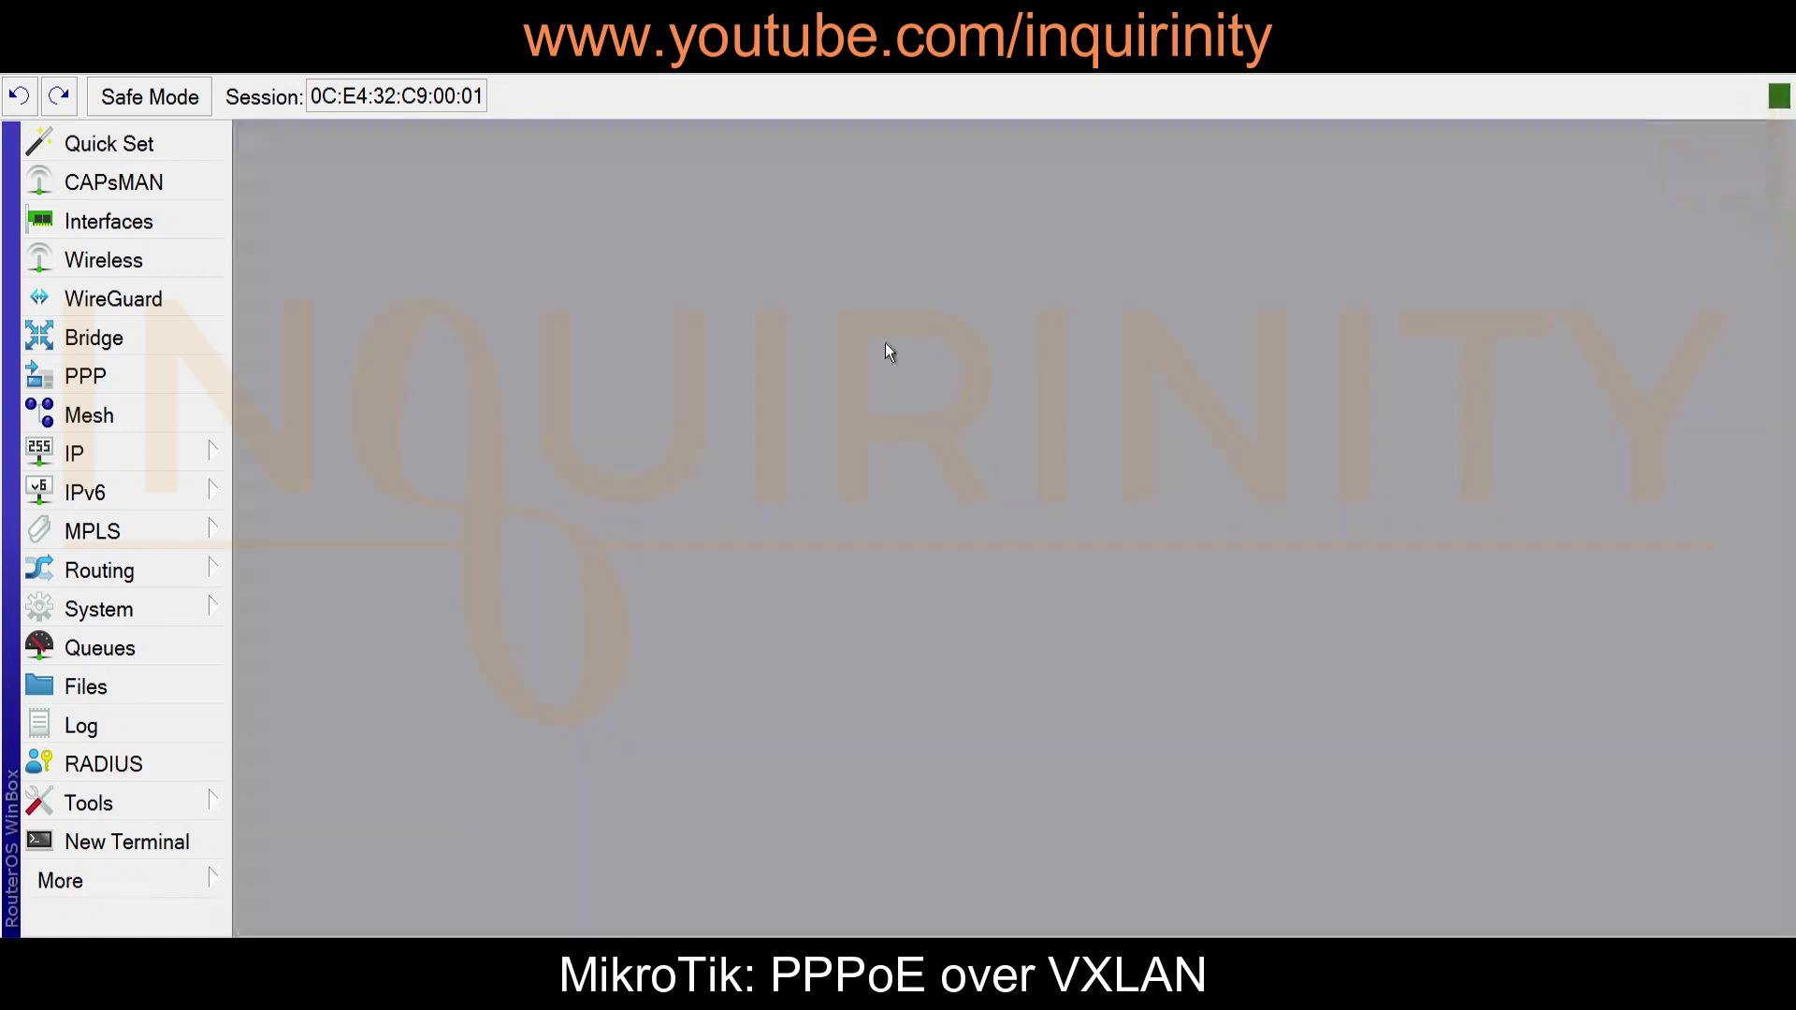
- Ping 8.8.8.8 from the Ping tool and confirm replies
click(161, 798)
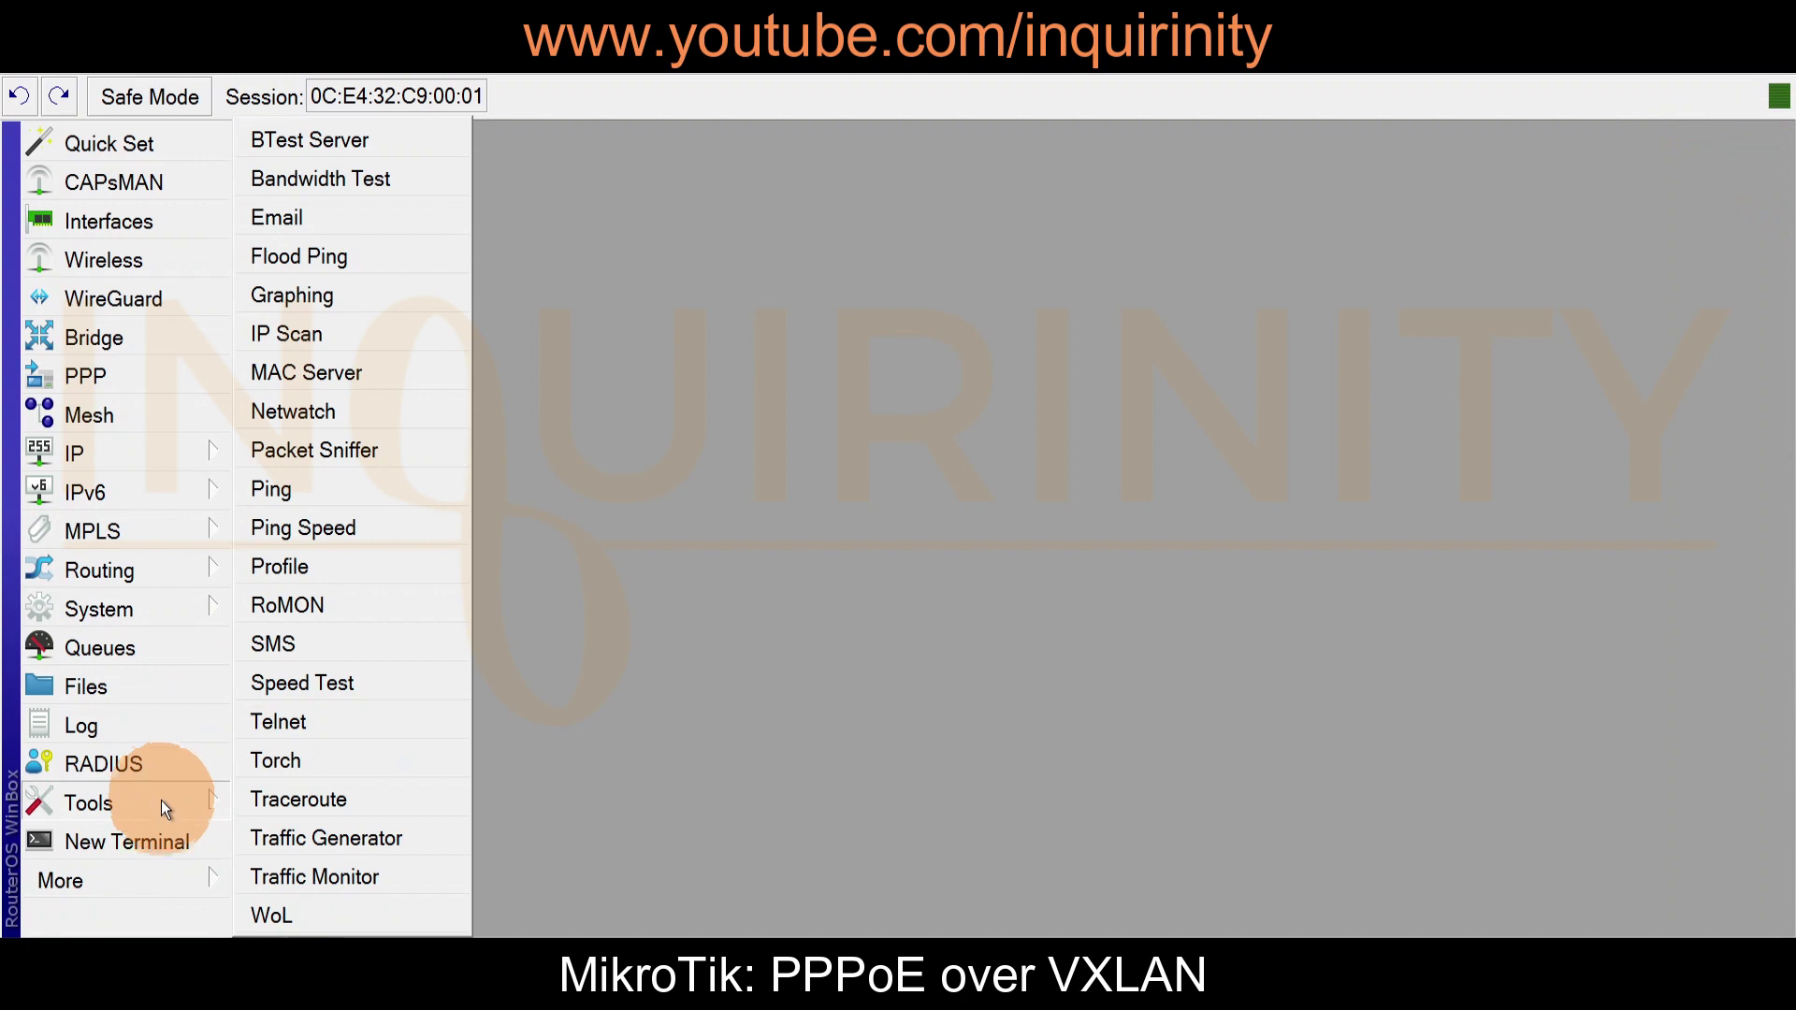
click(313, 494)
drag(1124, 137, 581, 161)
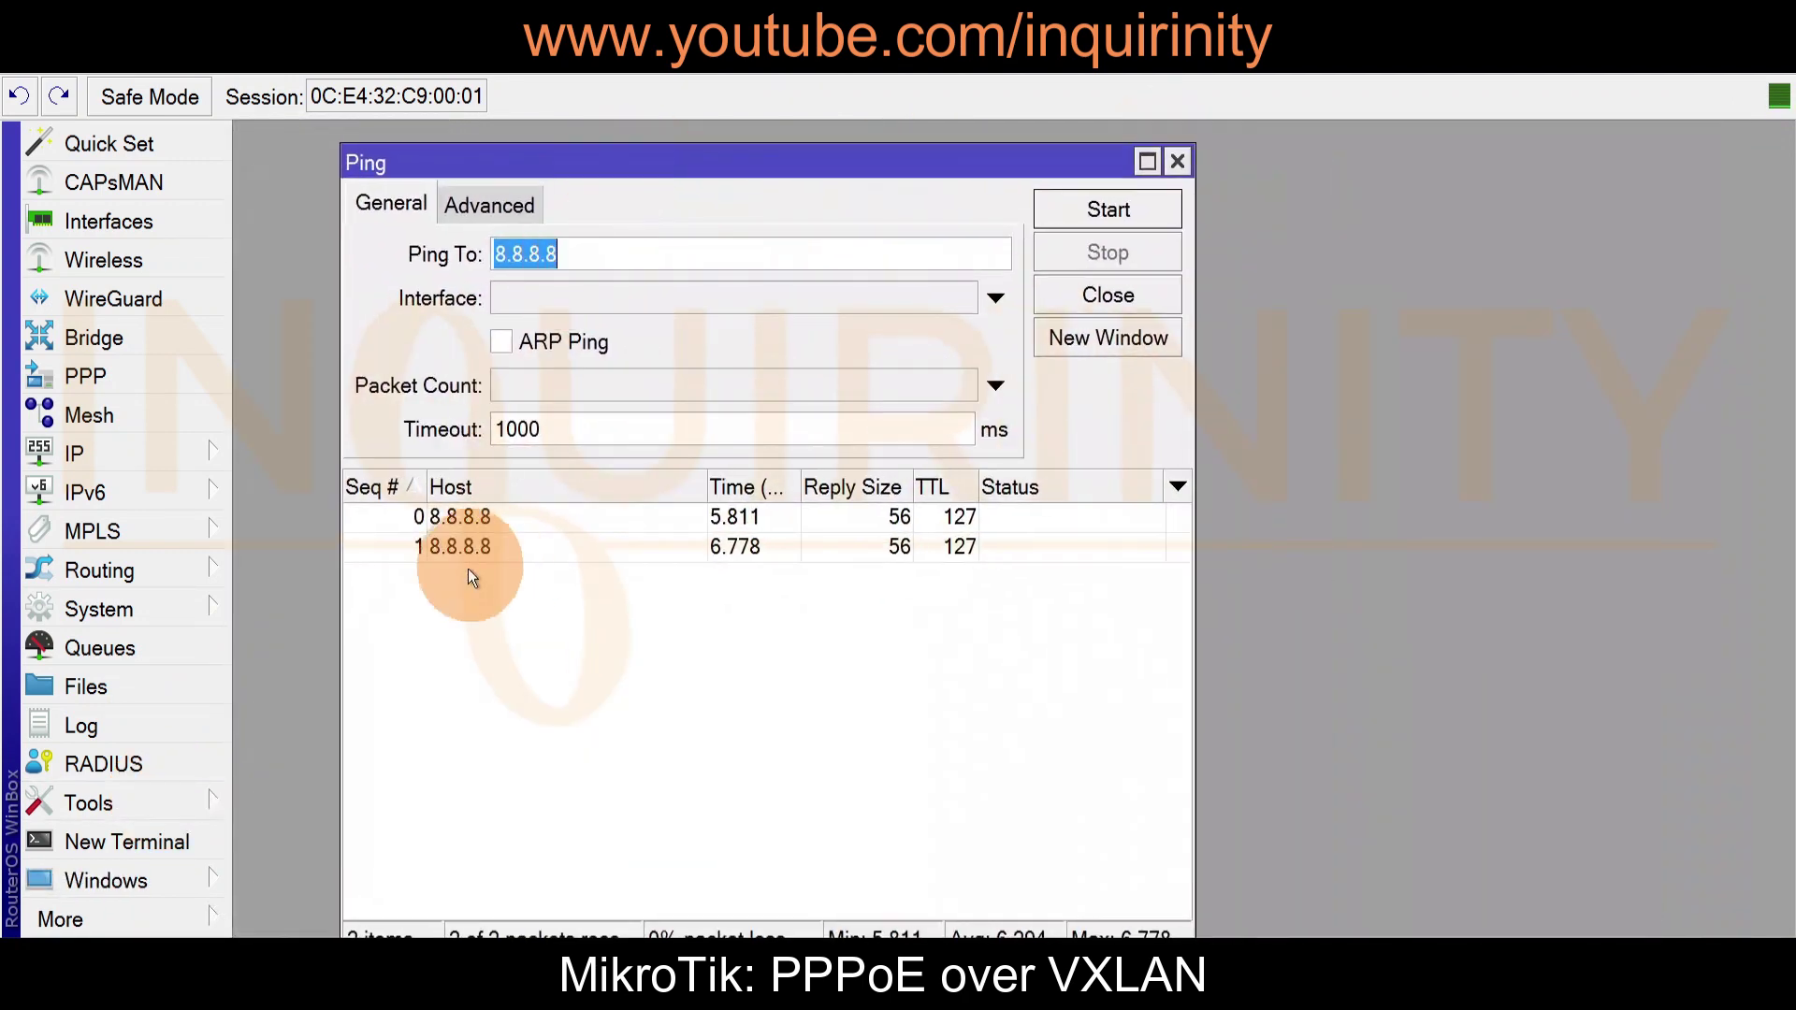
click(1076, 220)
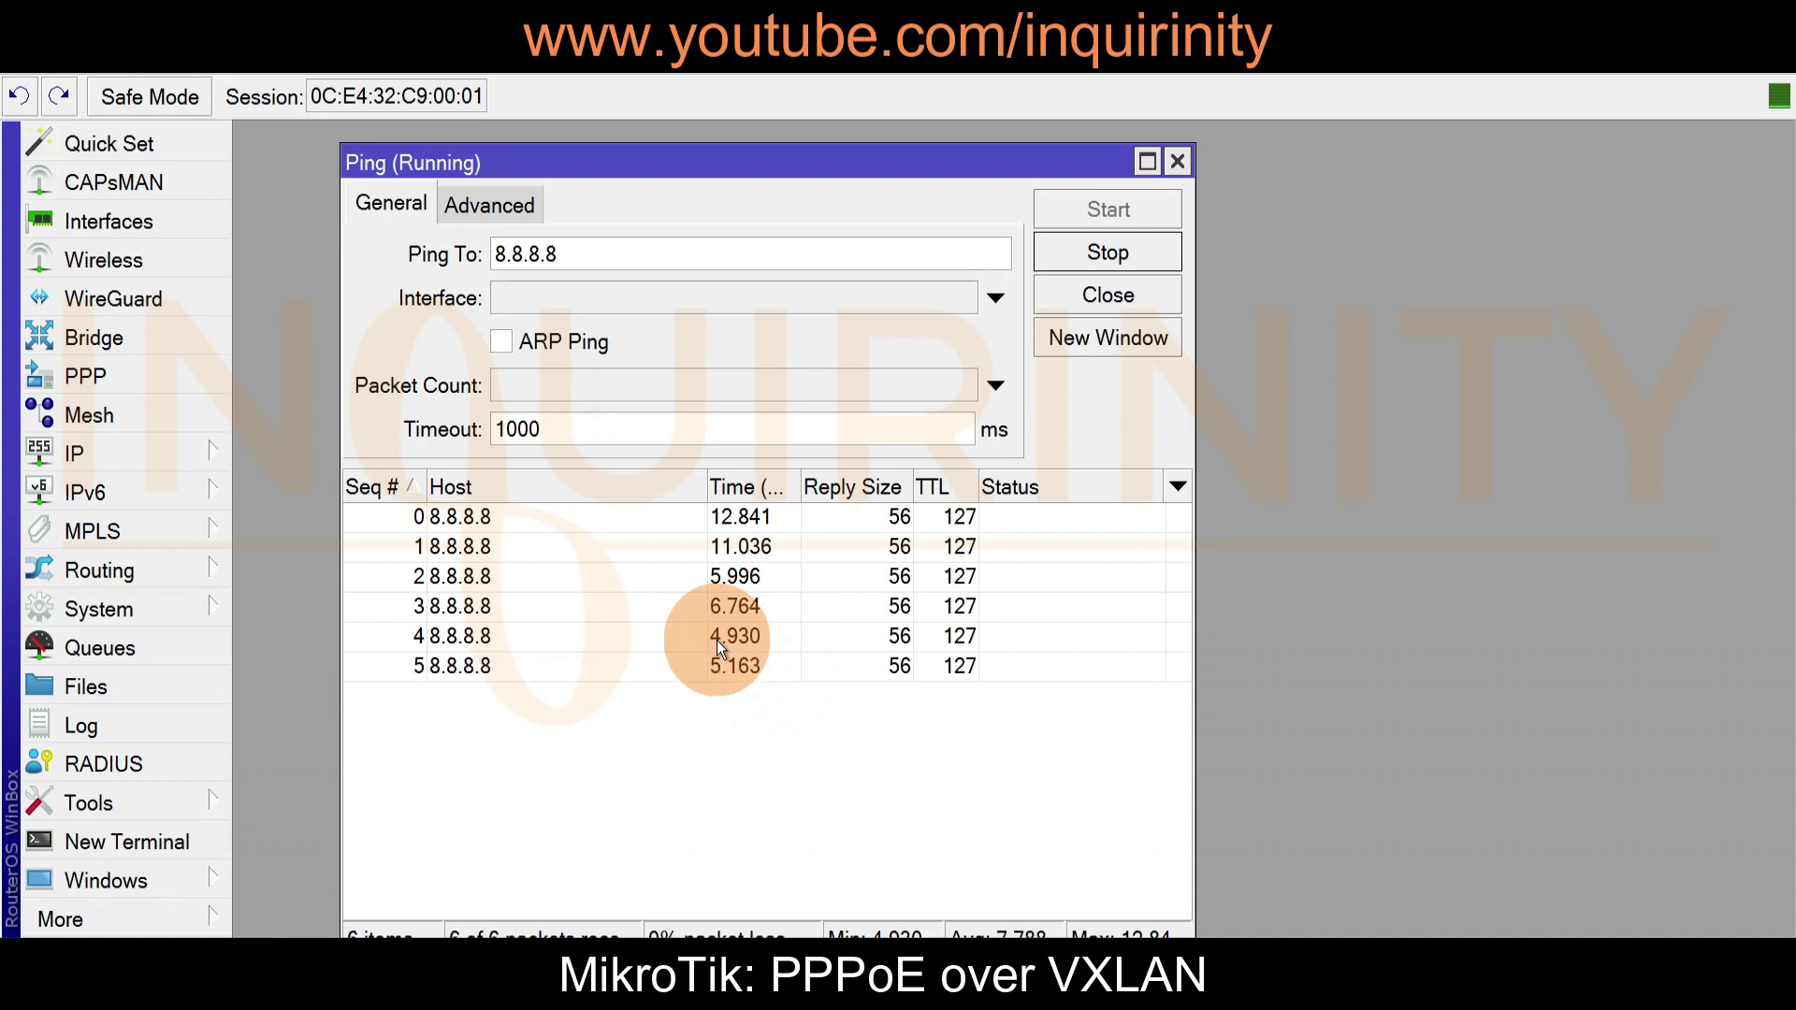
click(1086, 265)
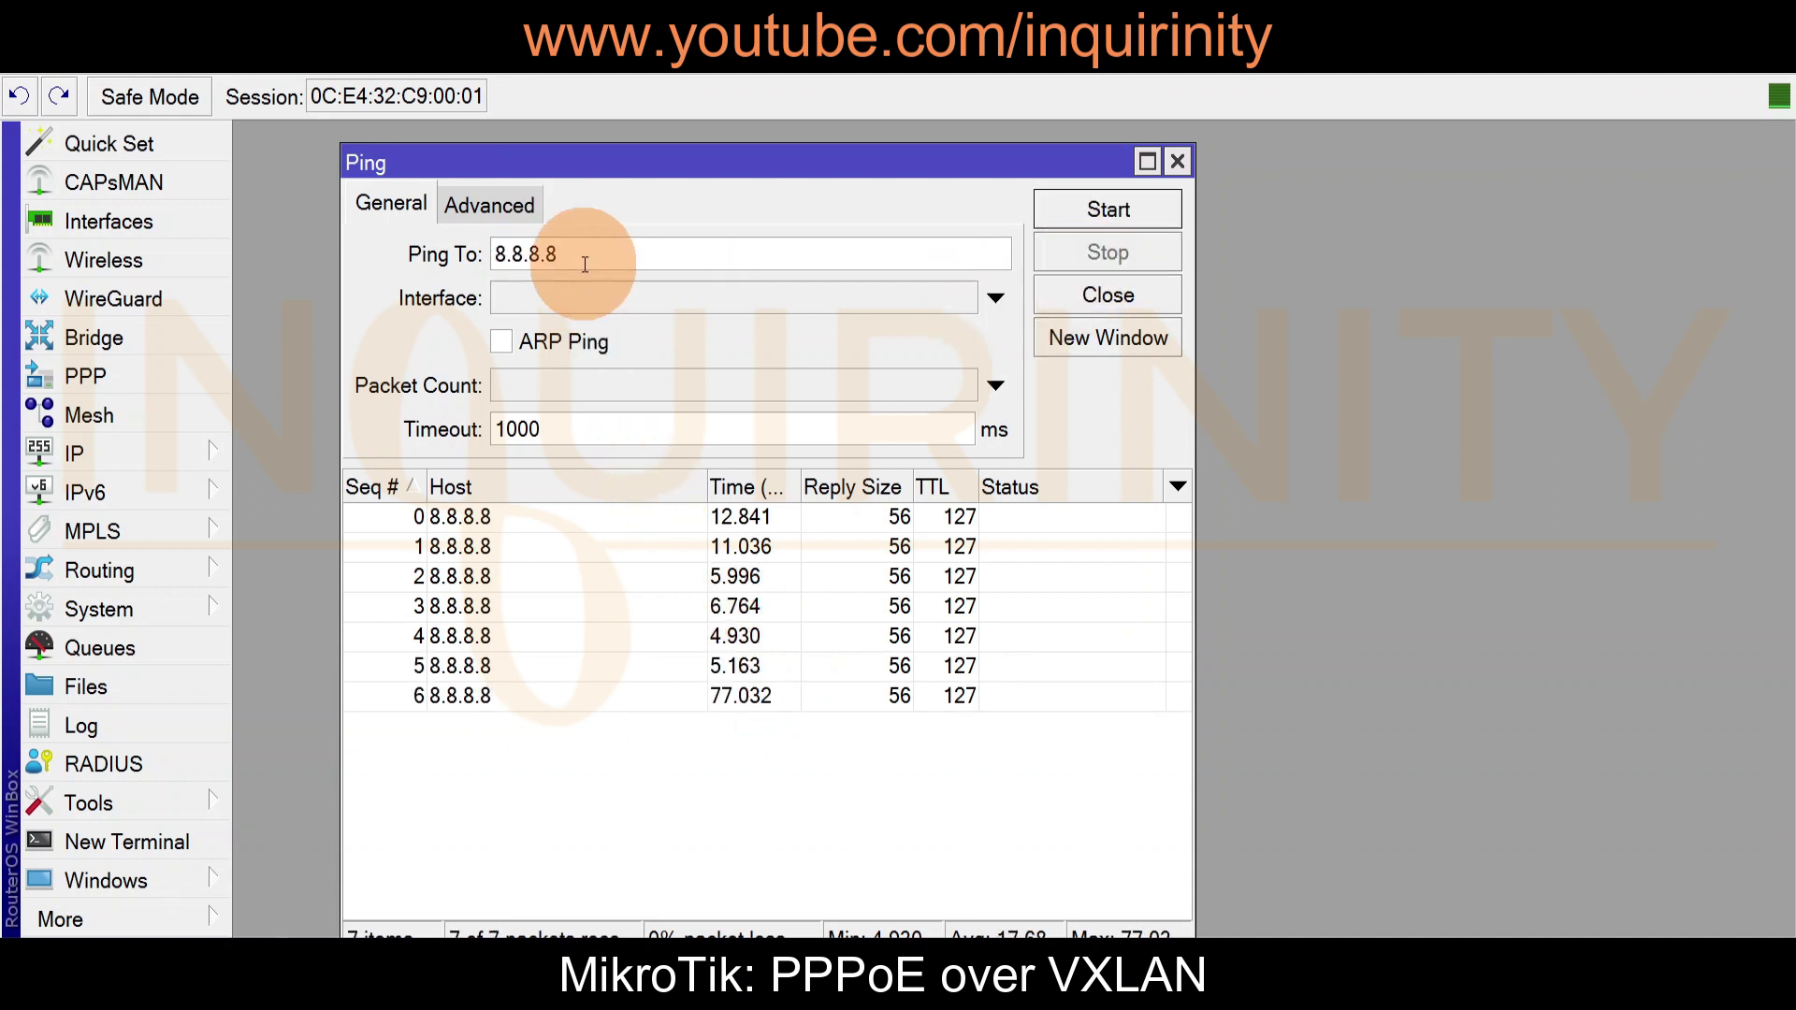
- Ping 9.9.9.9 and then 1.1.1.1, confirming replies from each
drag(585, 265, 395, 271)
text(9.9.9.9)
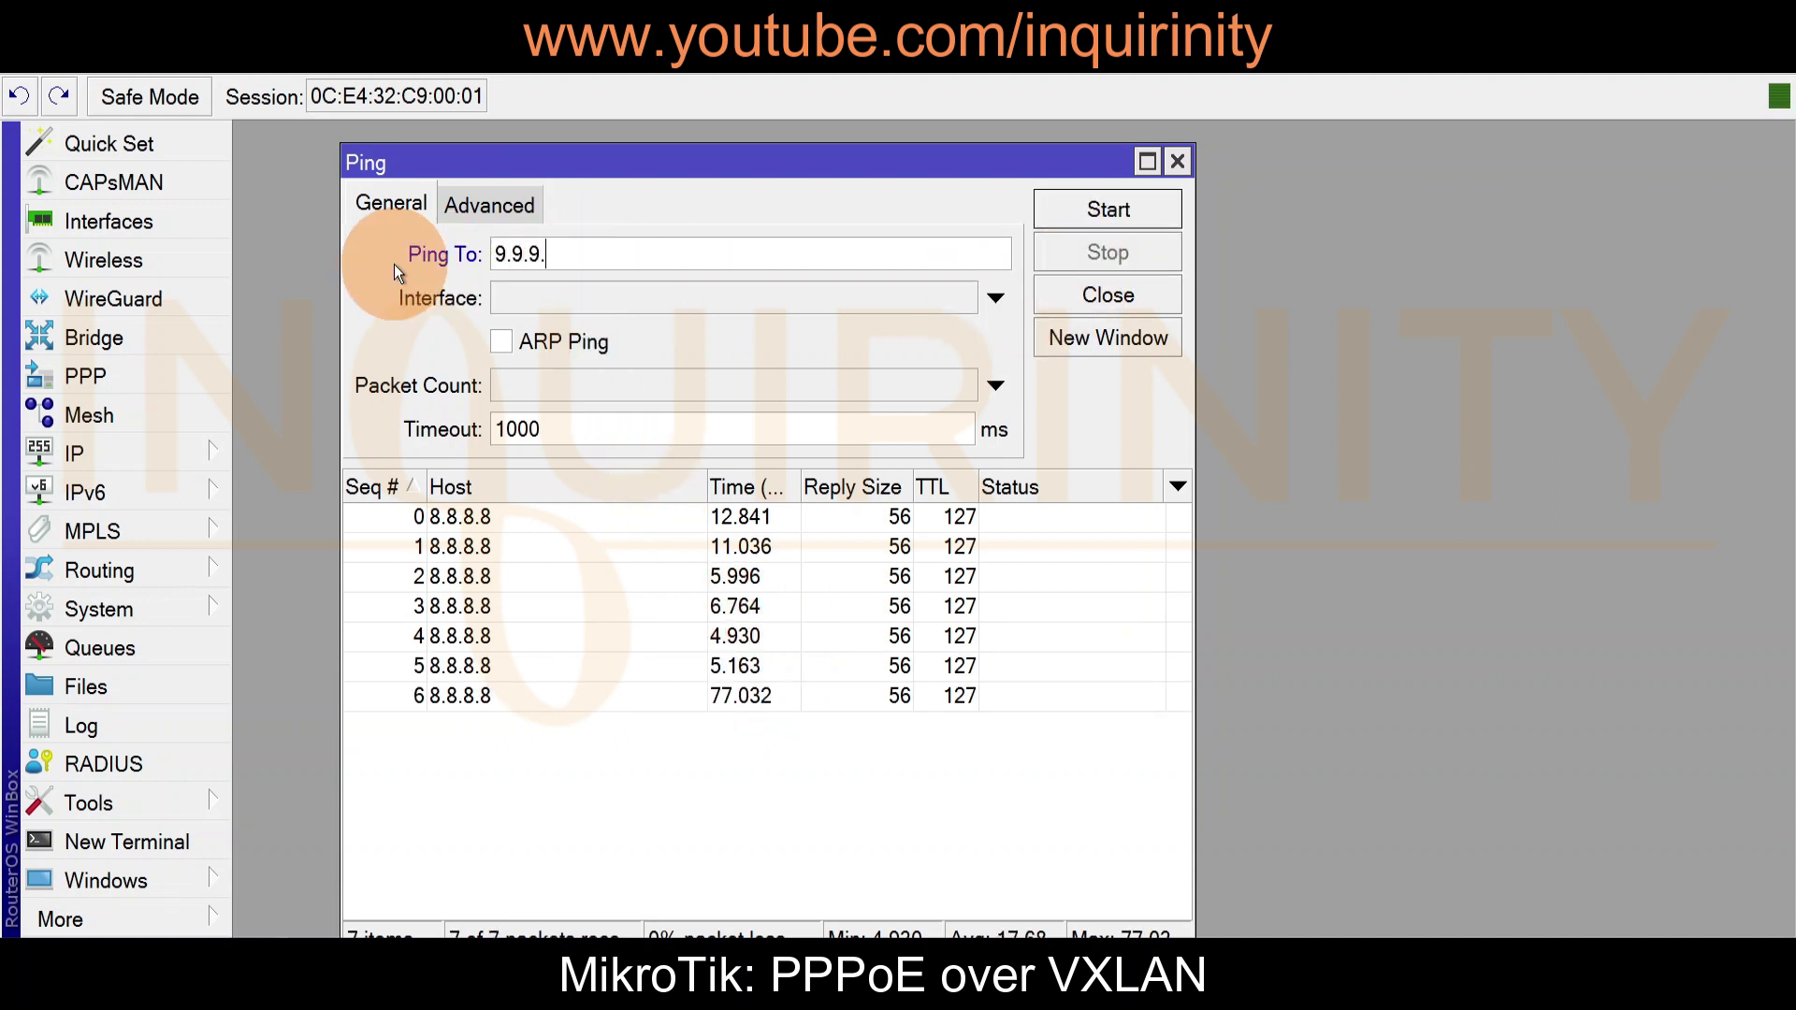
click(1128, 220)
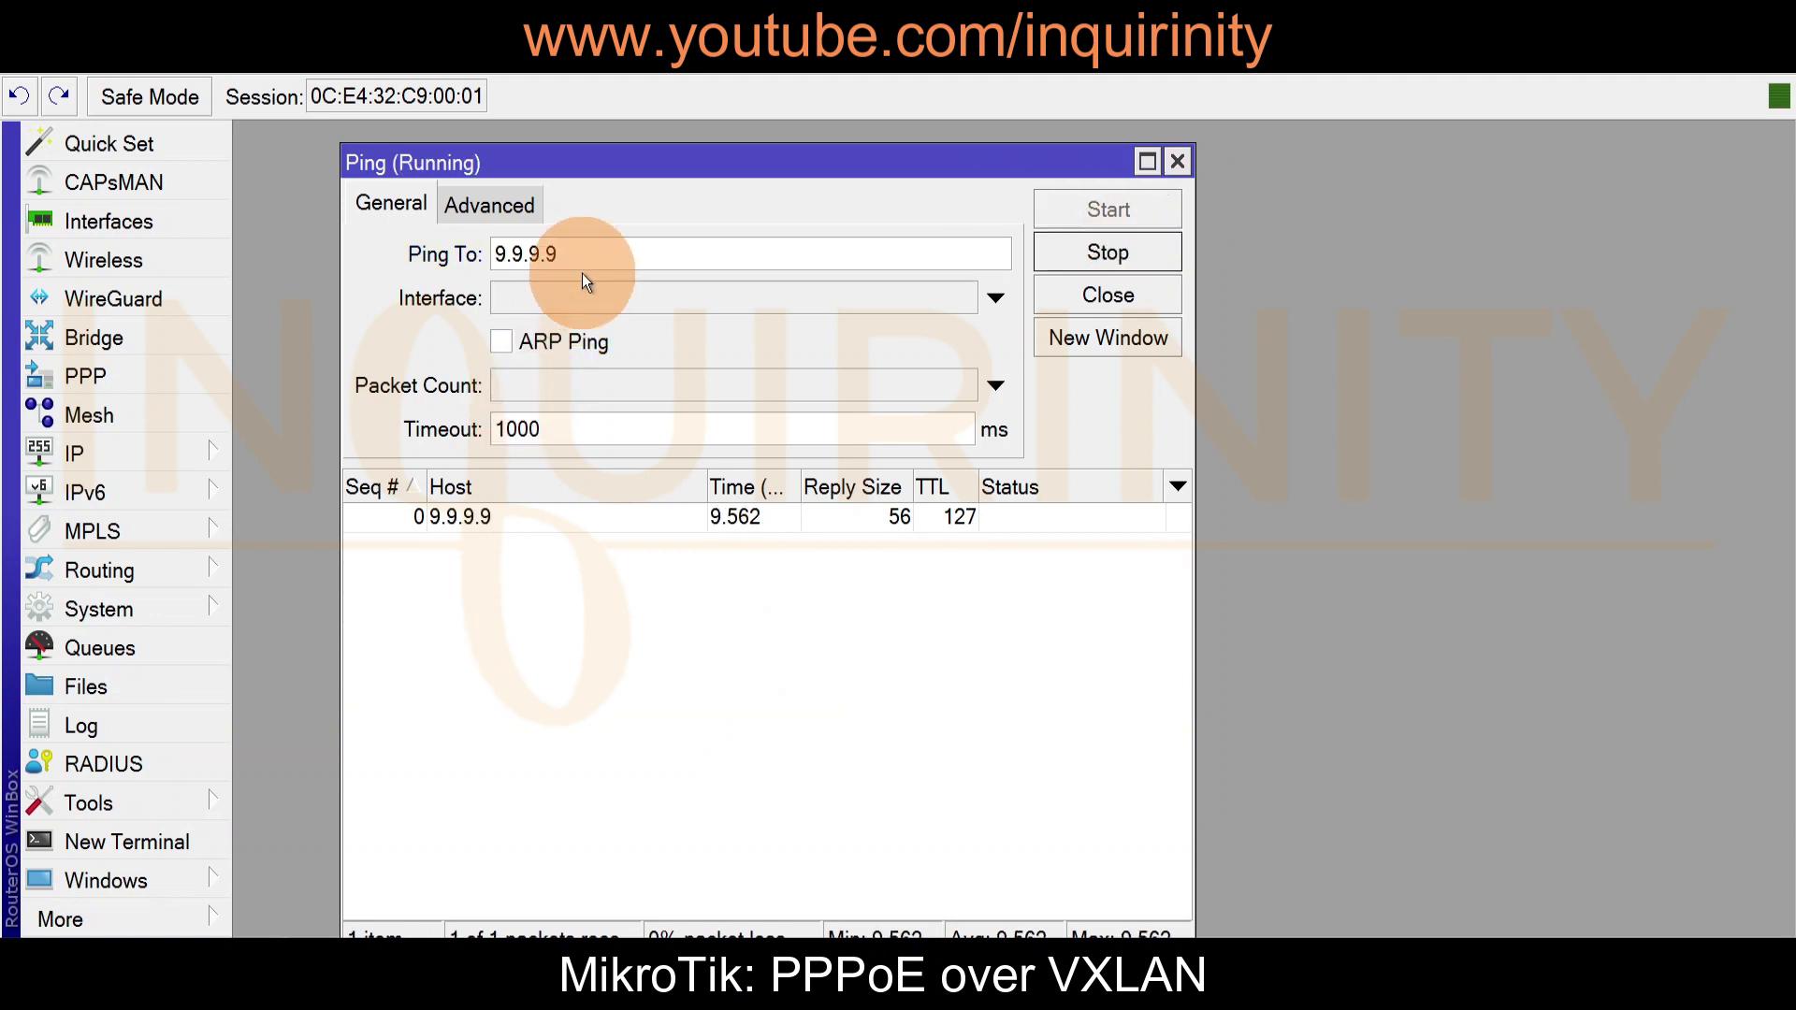
drag(582, 266, 328, 269)
text(1.1.1.1)
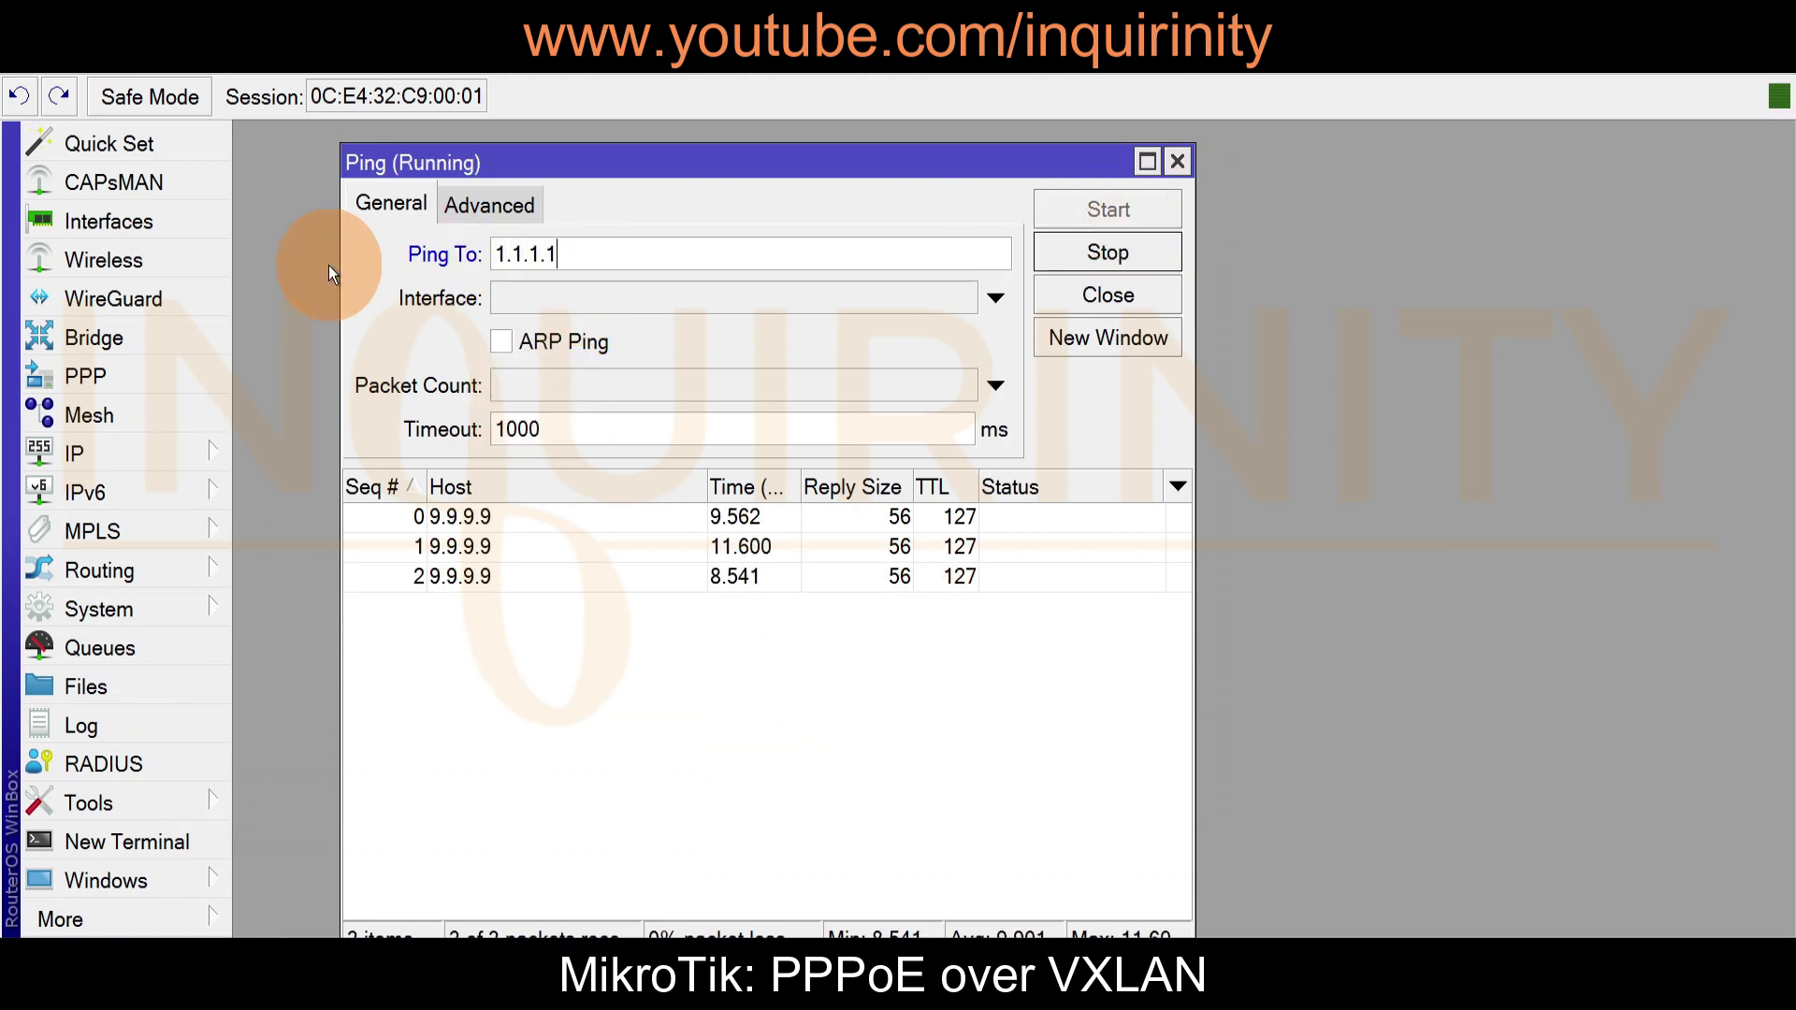
click(1064, 257)
click(1085, 209)
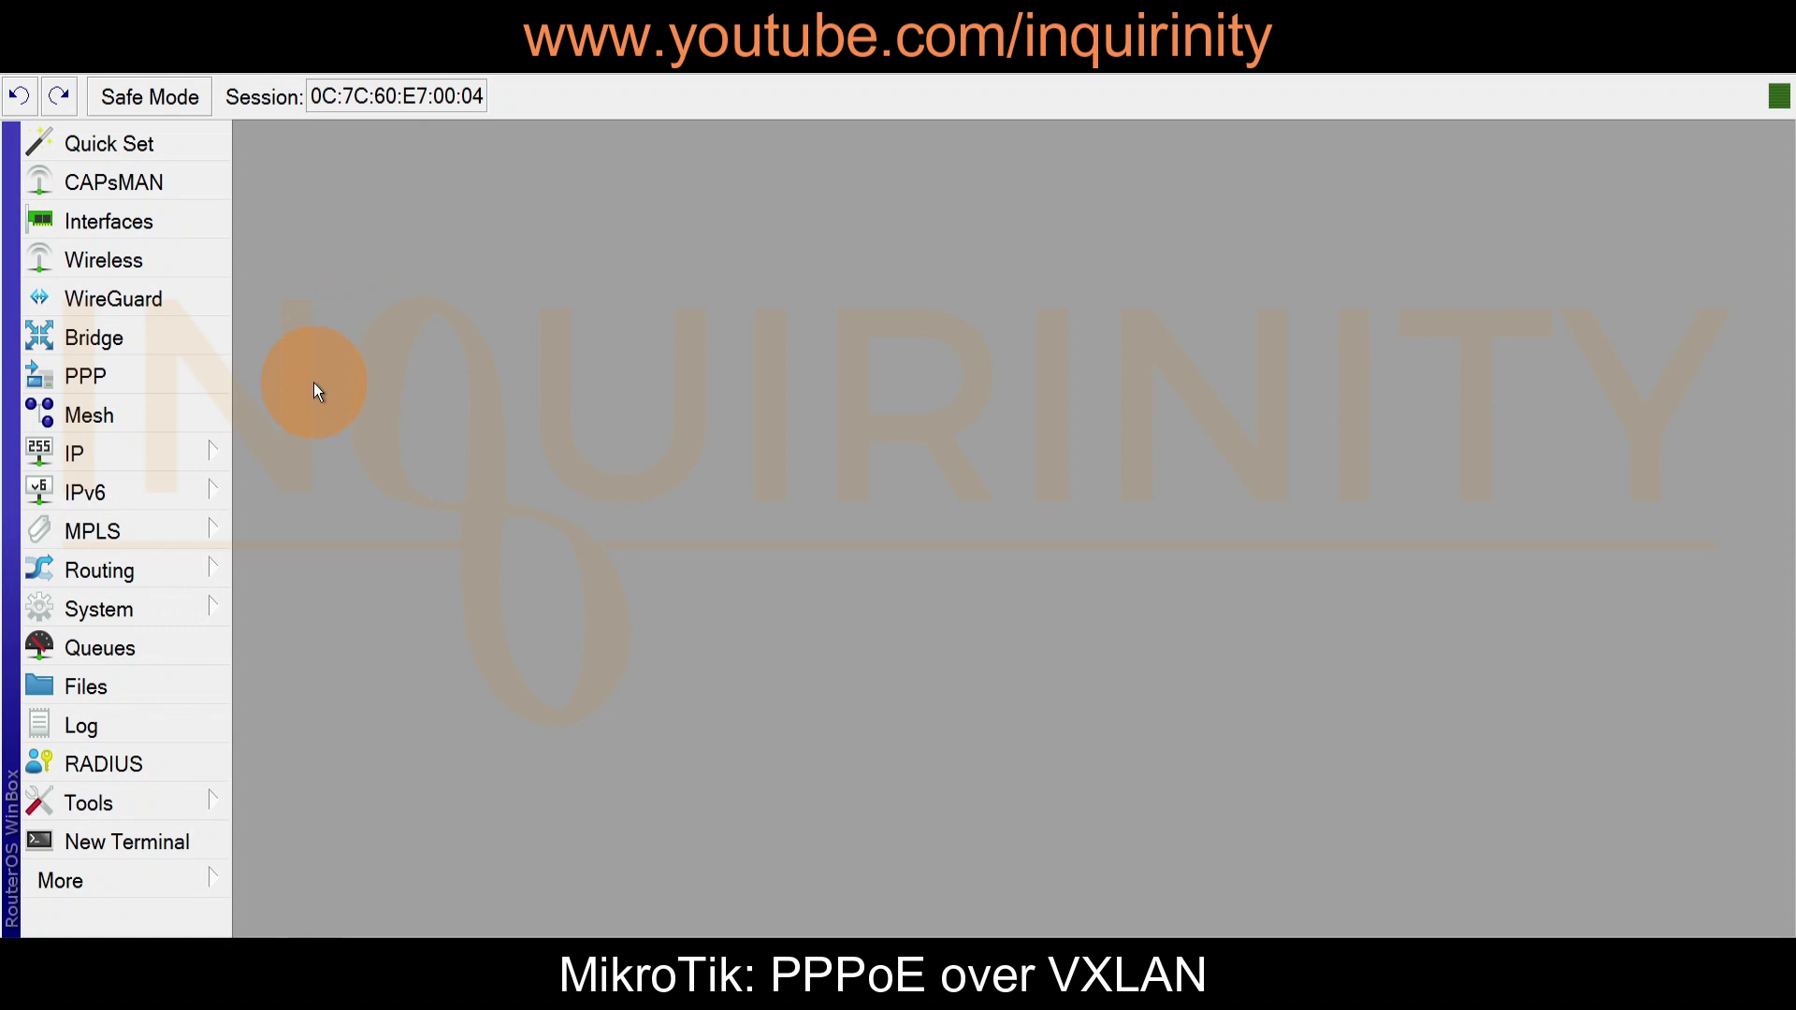
- Inspect the router's loopback and bridge-VXLAN bridges
click(99, 341)
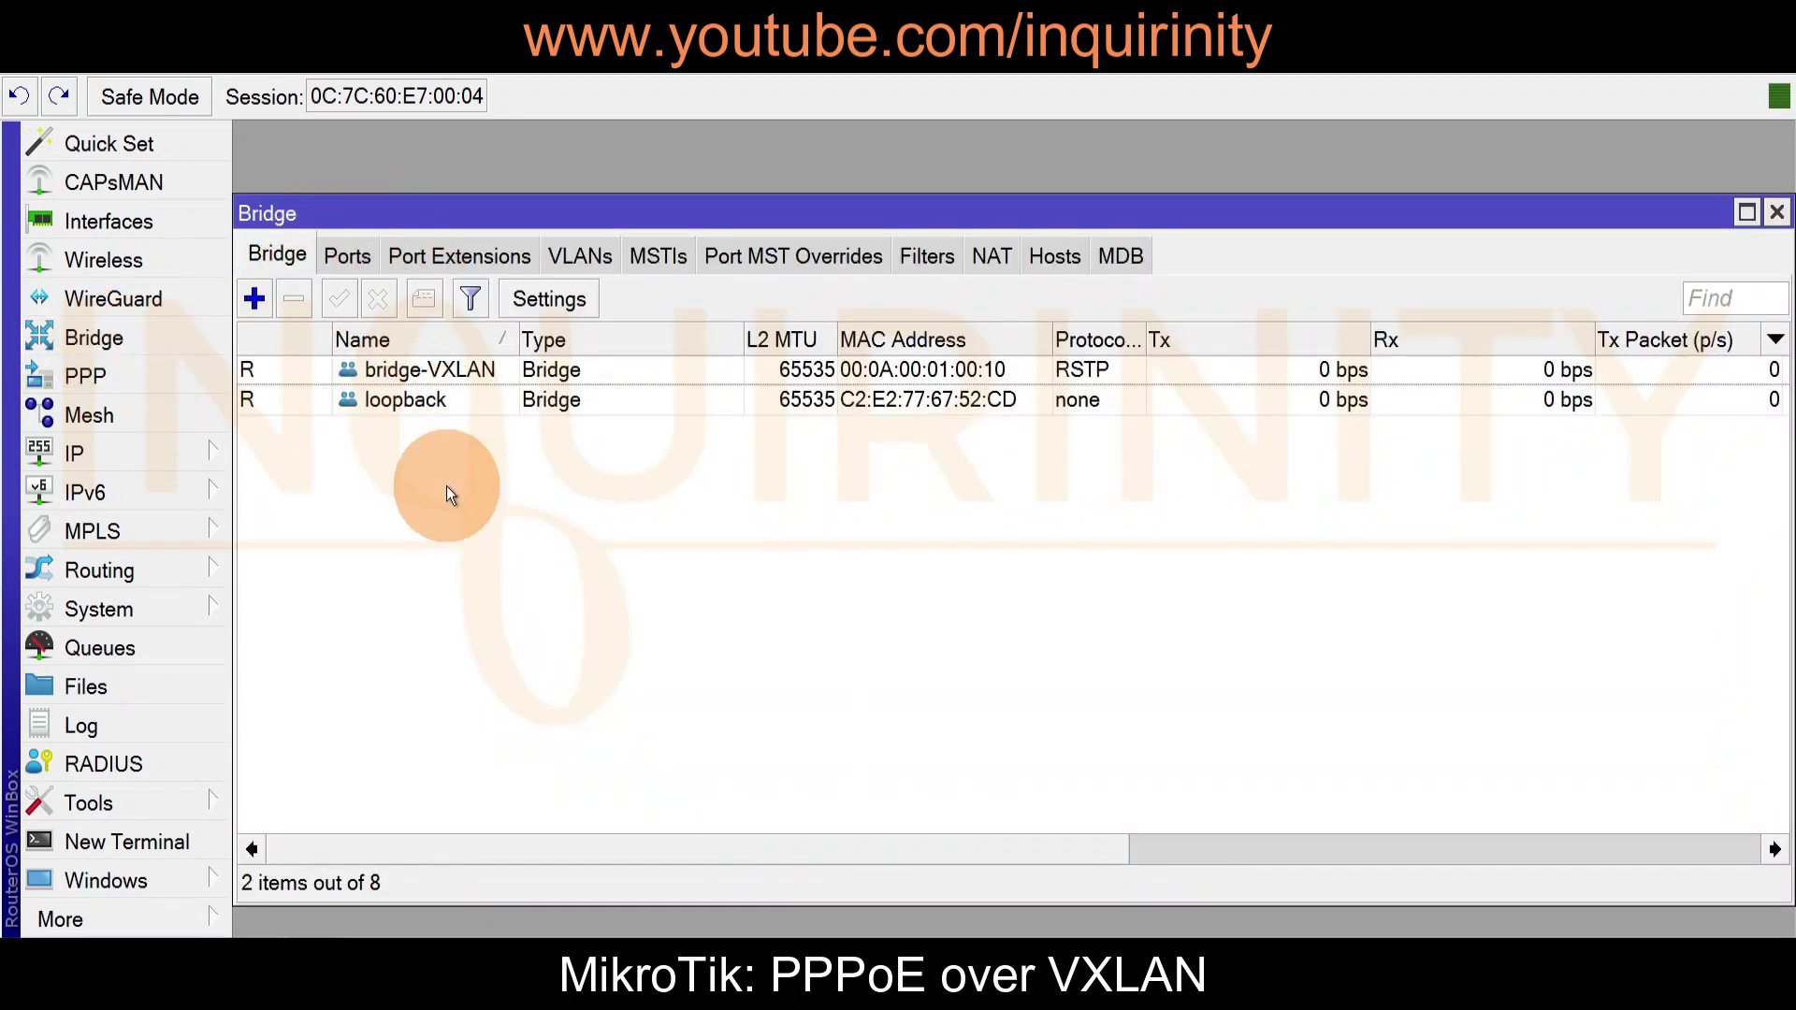
click(415, 400)
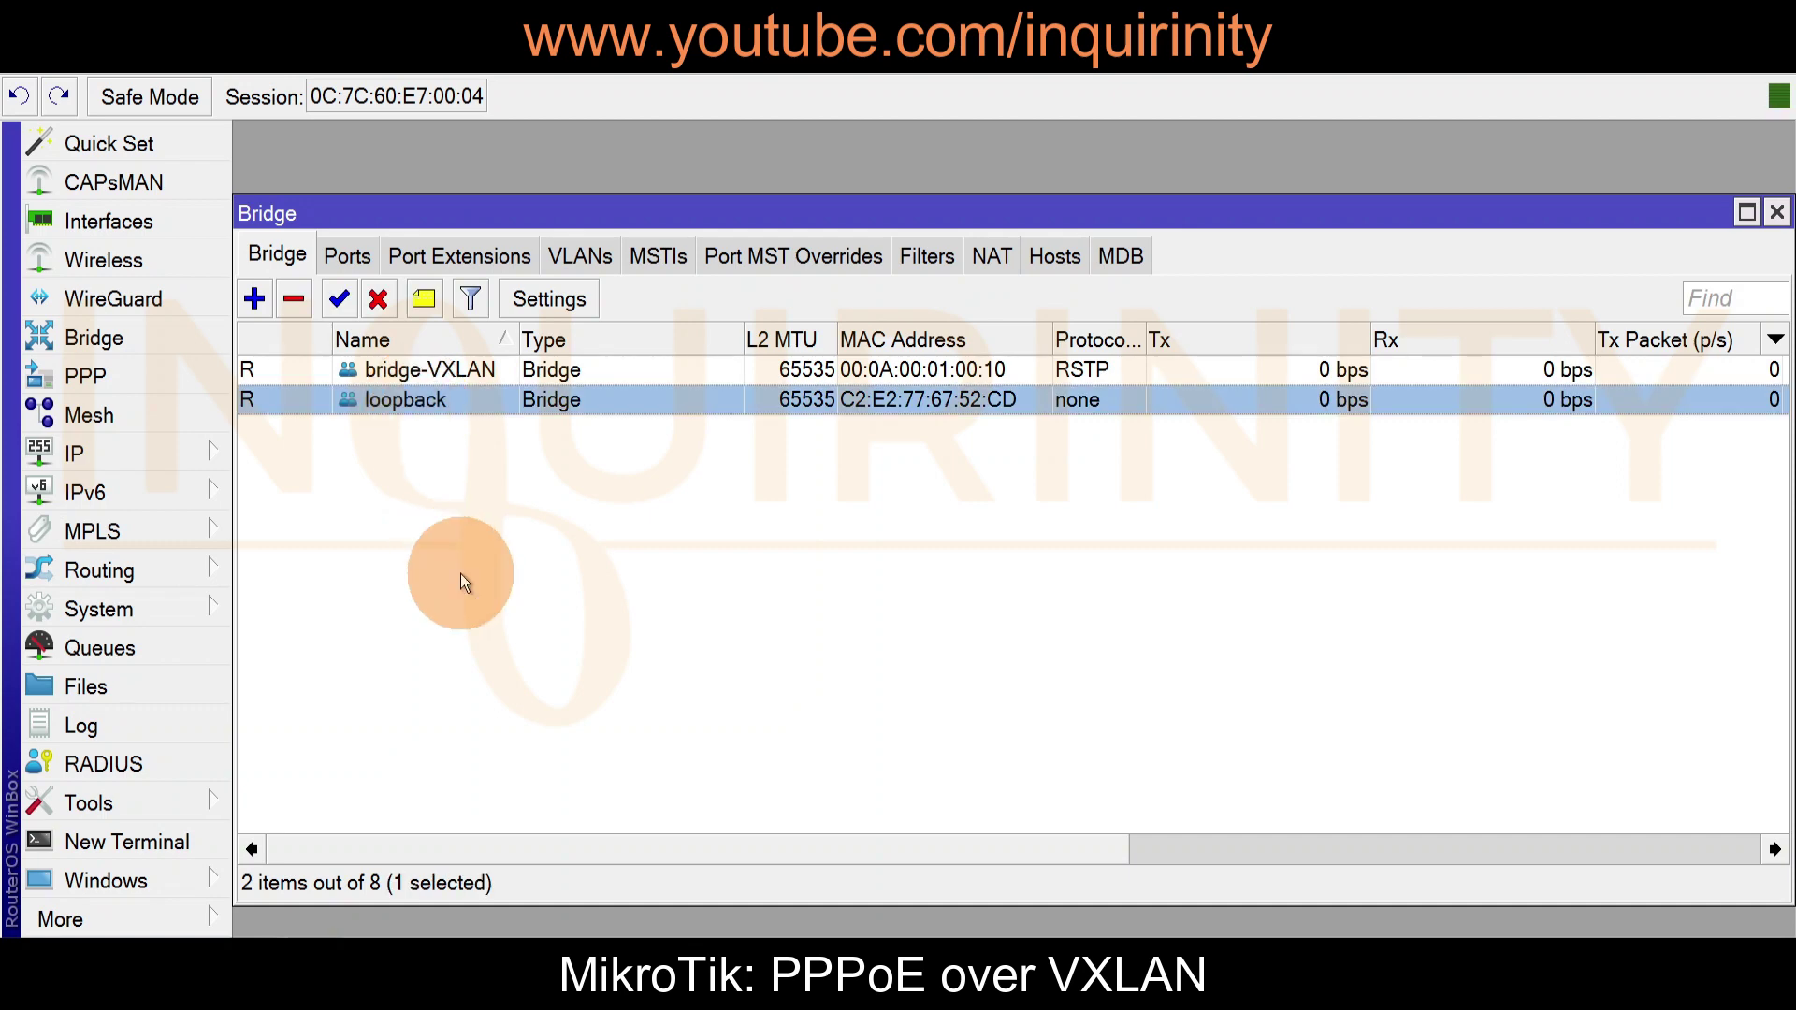
click(451, 374)
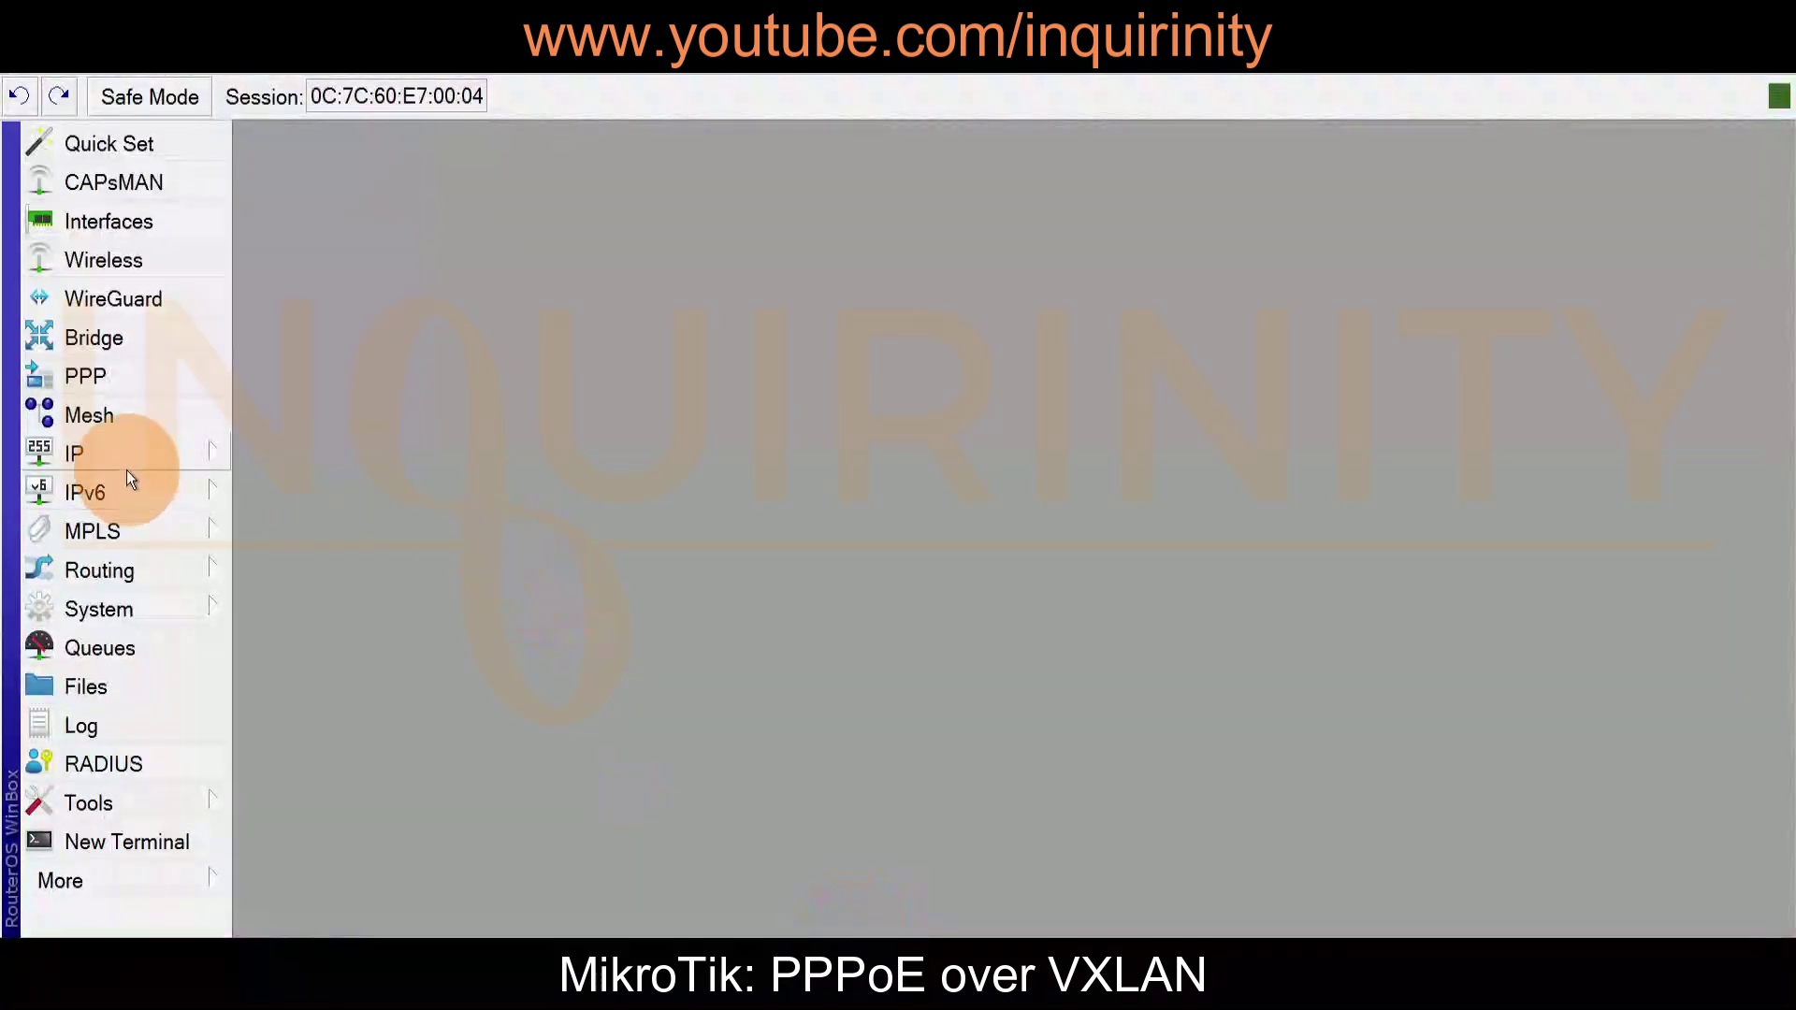
- Review addresses 172.16.1.2/30 on ether1 and 172.31.255.10 on loopback, then close the list
click(127, 459)
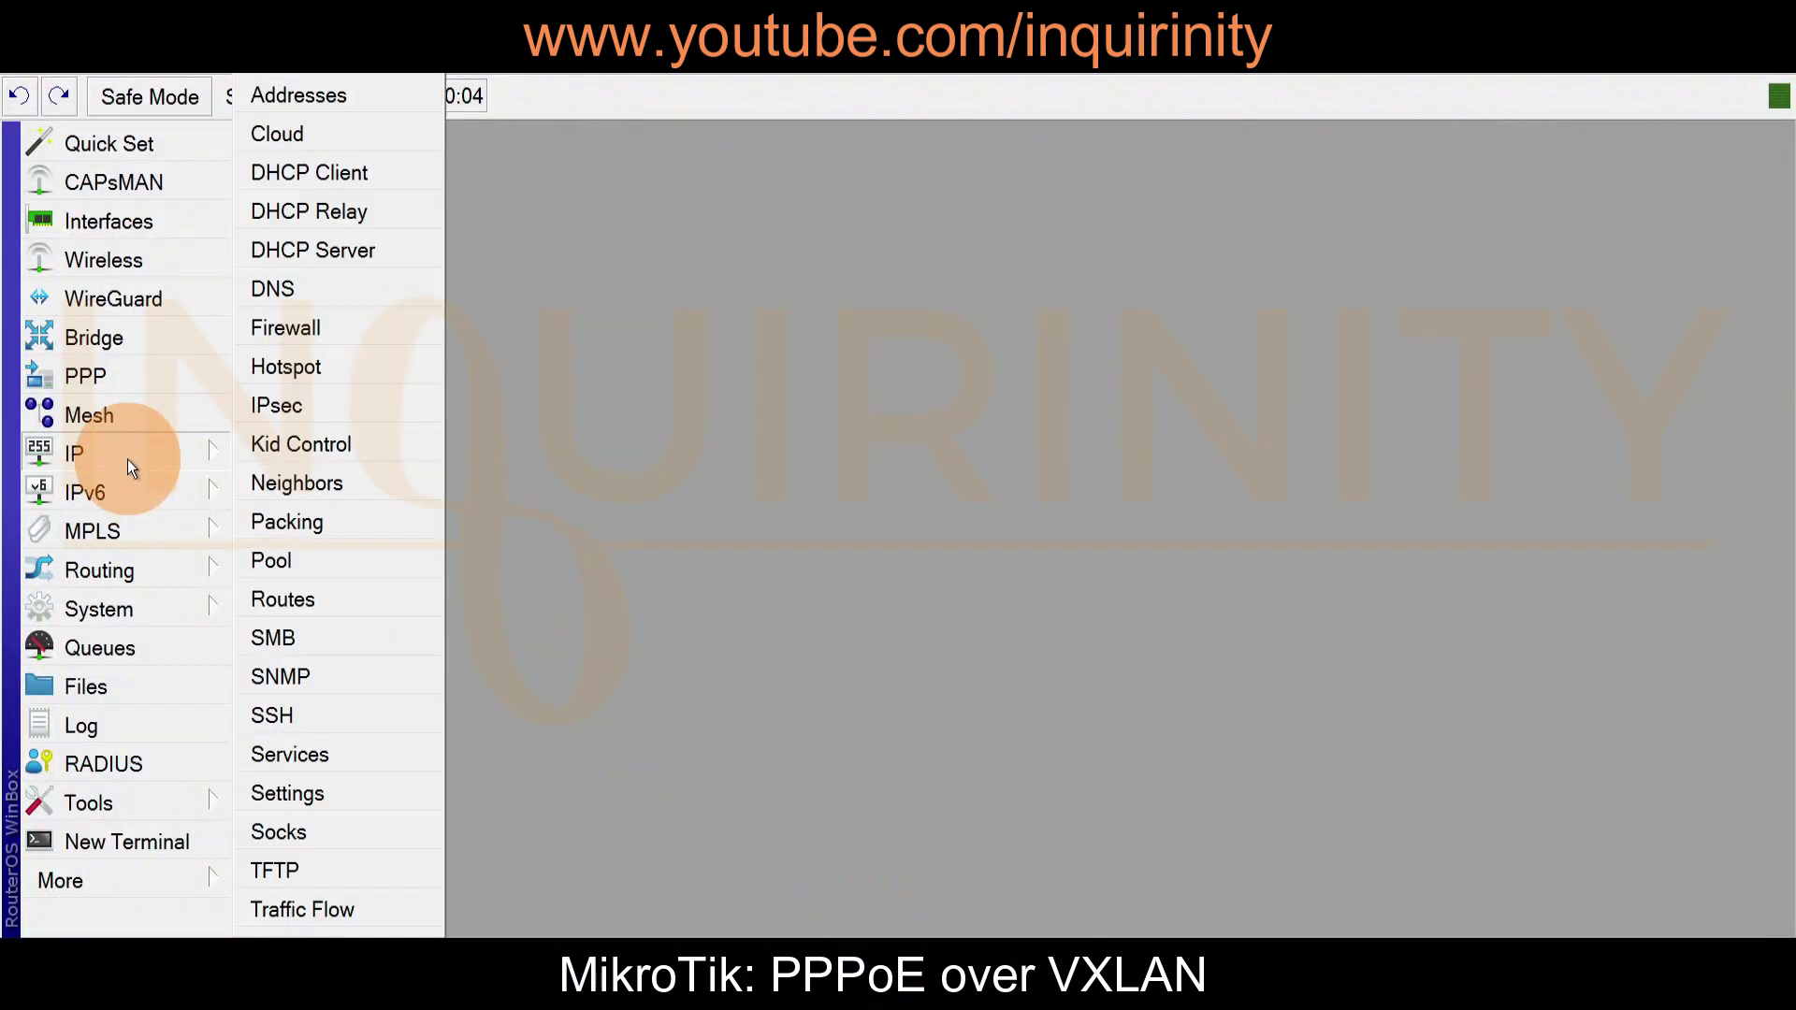
click(347, 105)
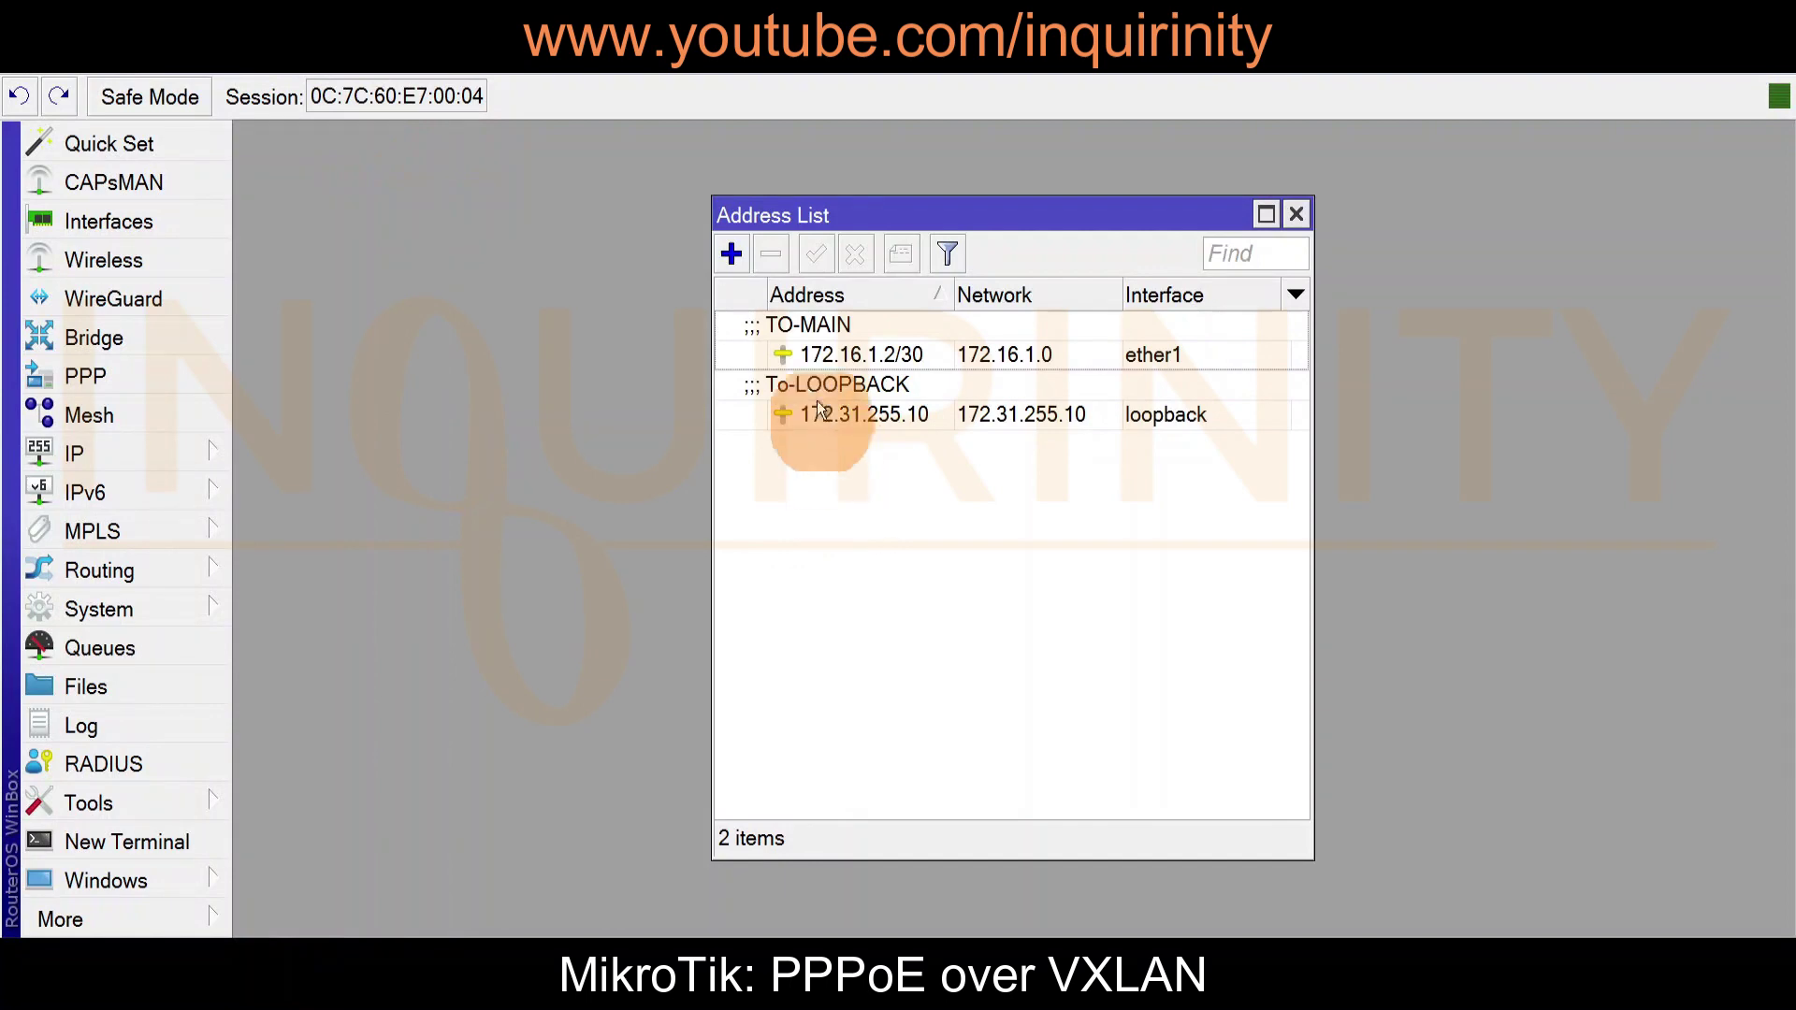
click(801, 366)
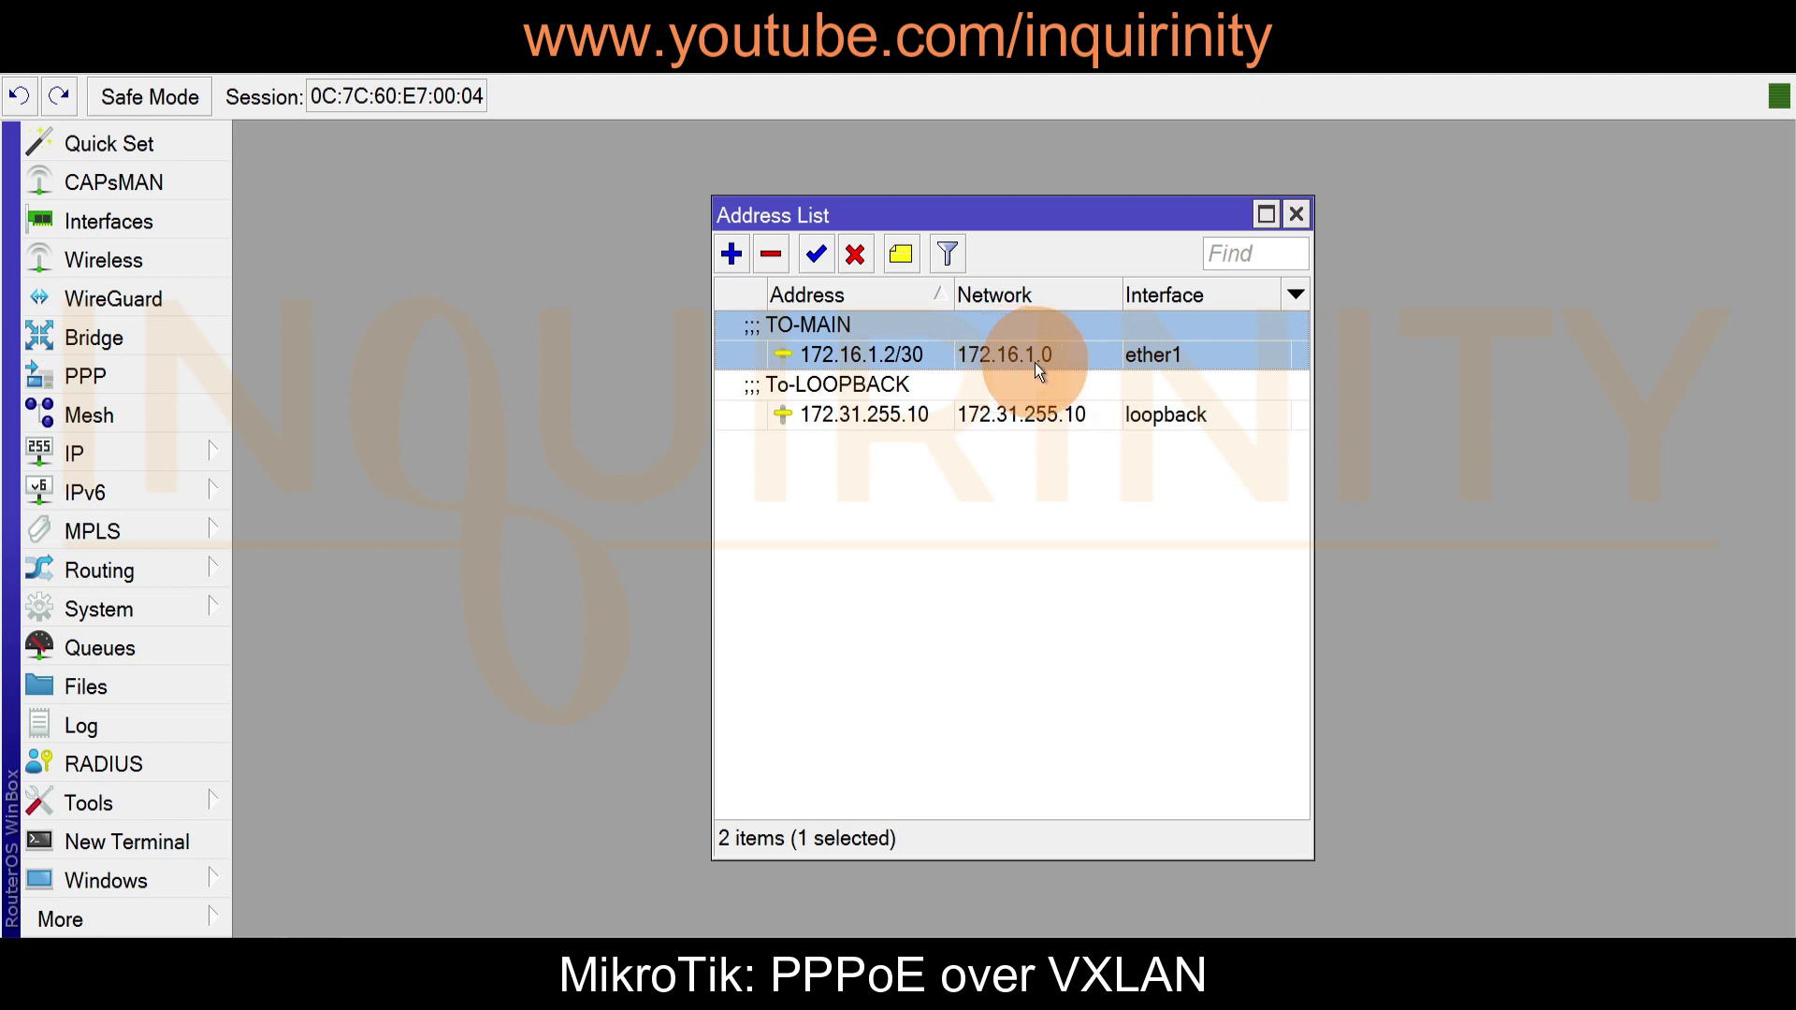
click(848, 421)
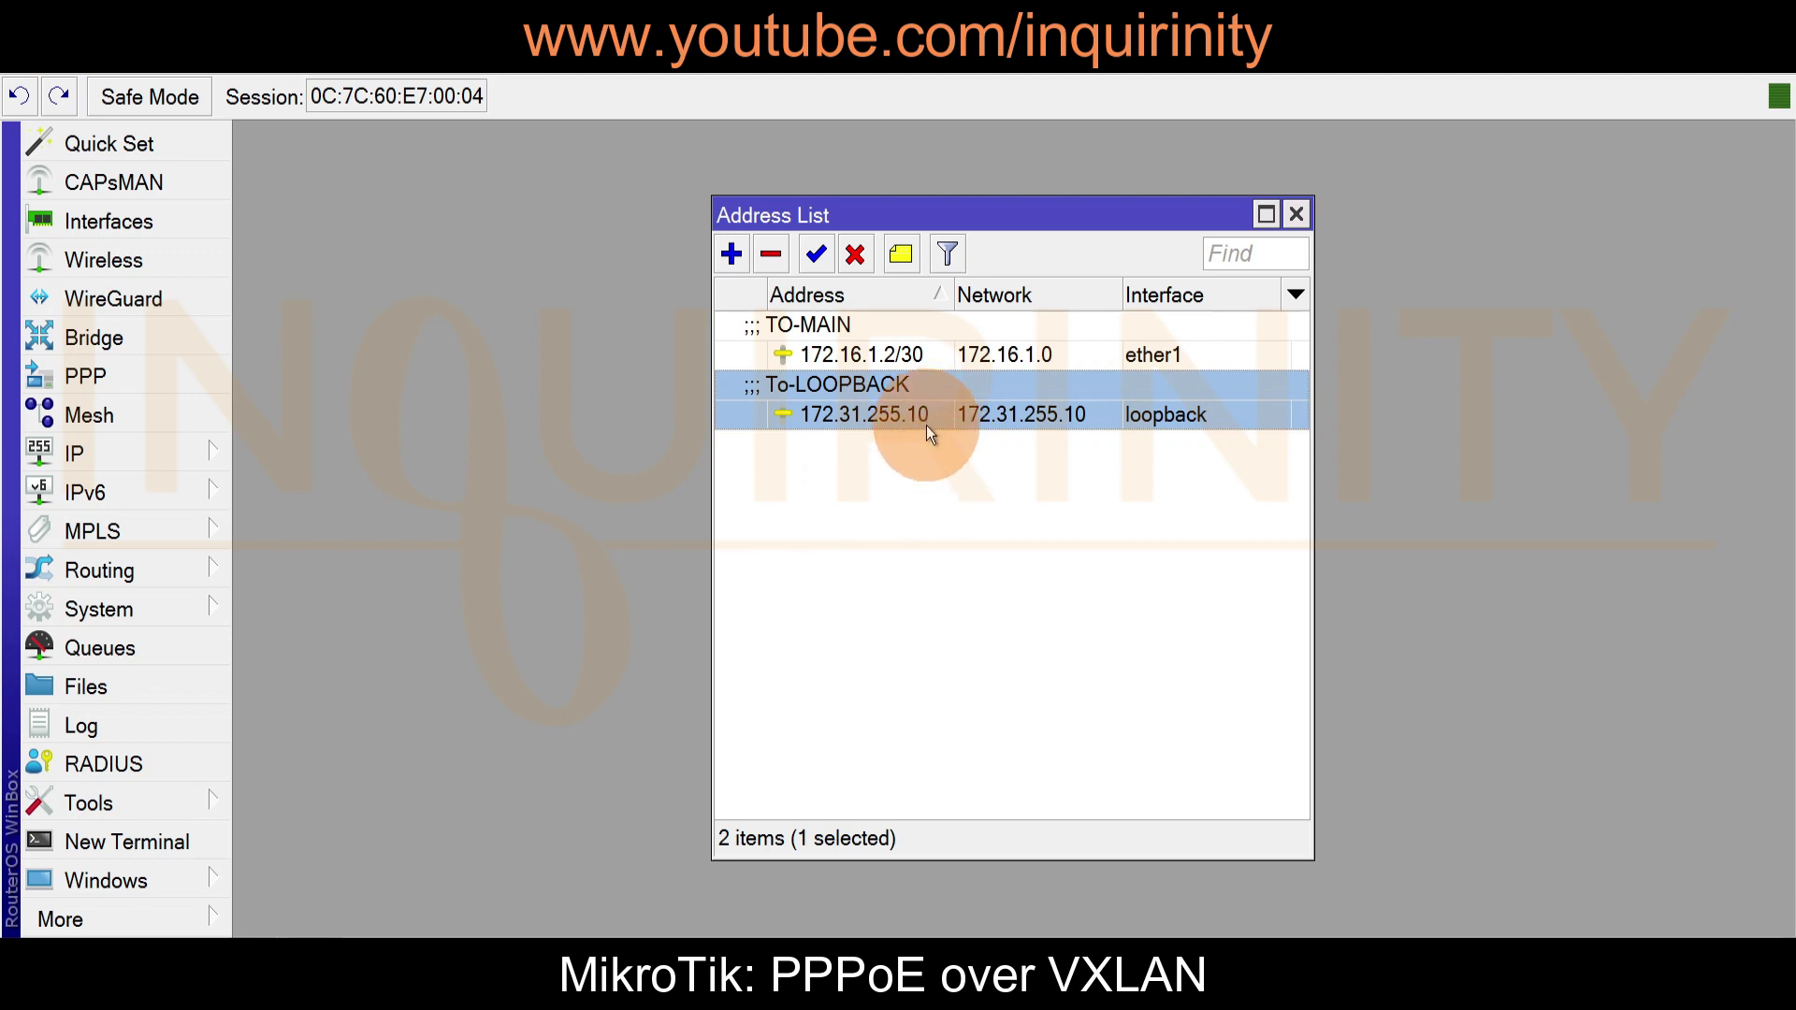
key(Escape)
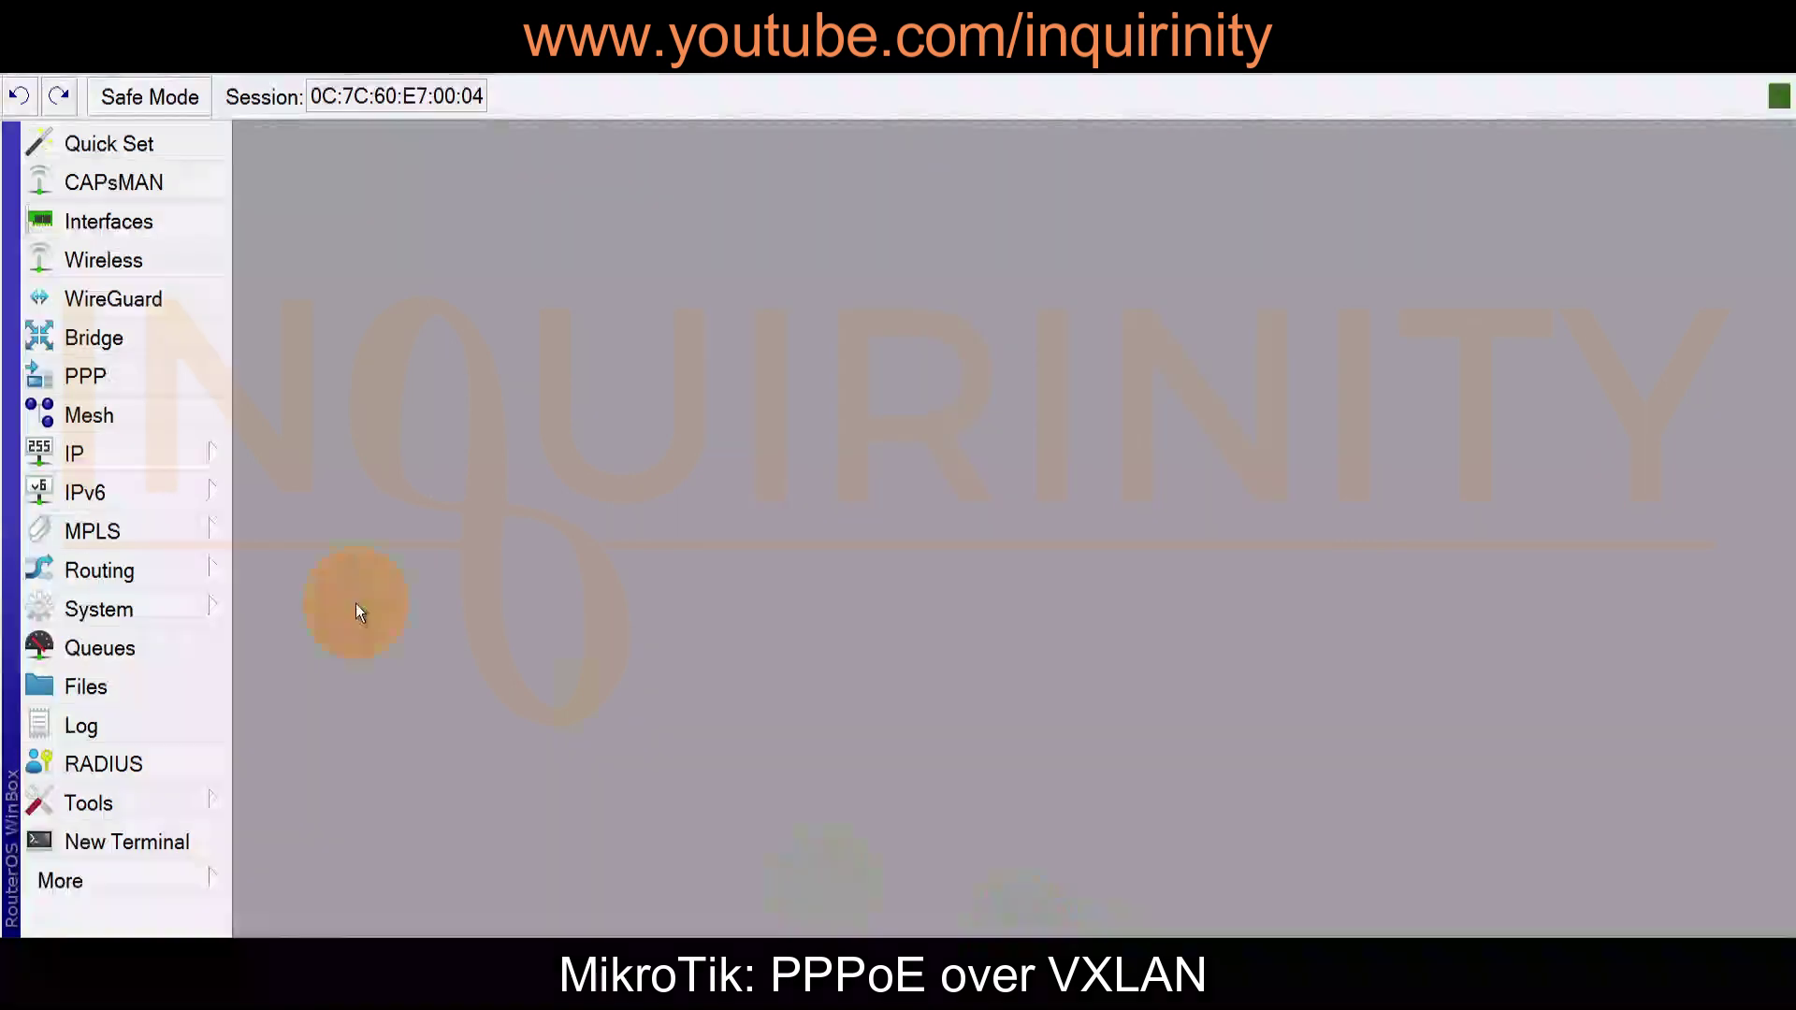
- Check the router ID entry 172.31.255.10
click(118, 569)
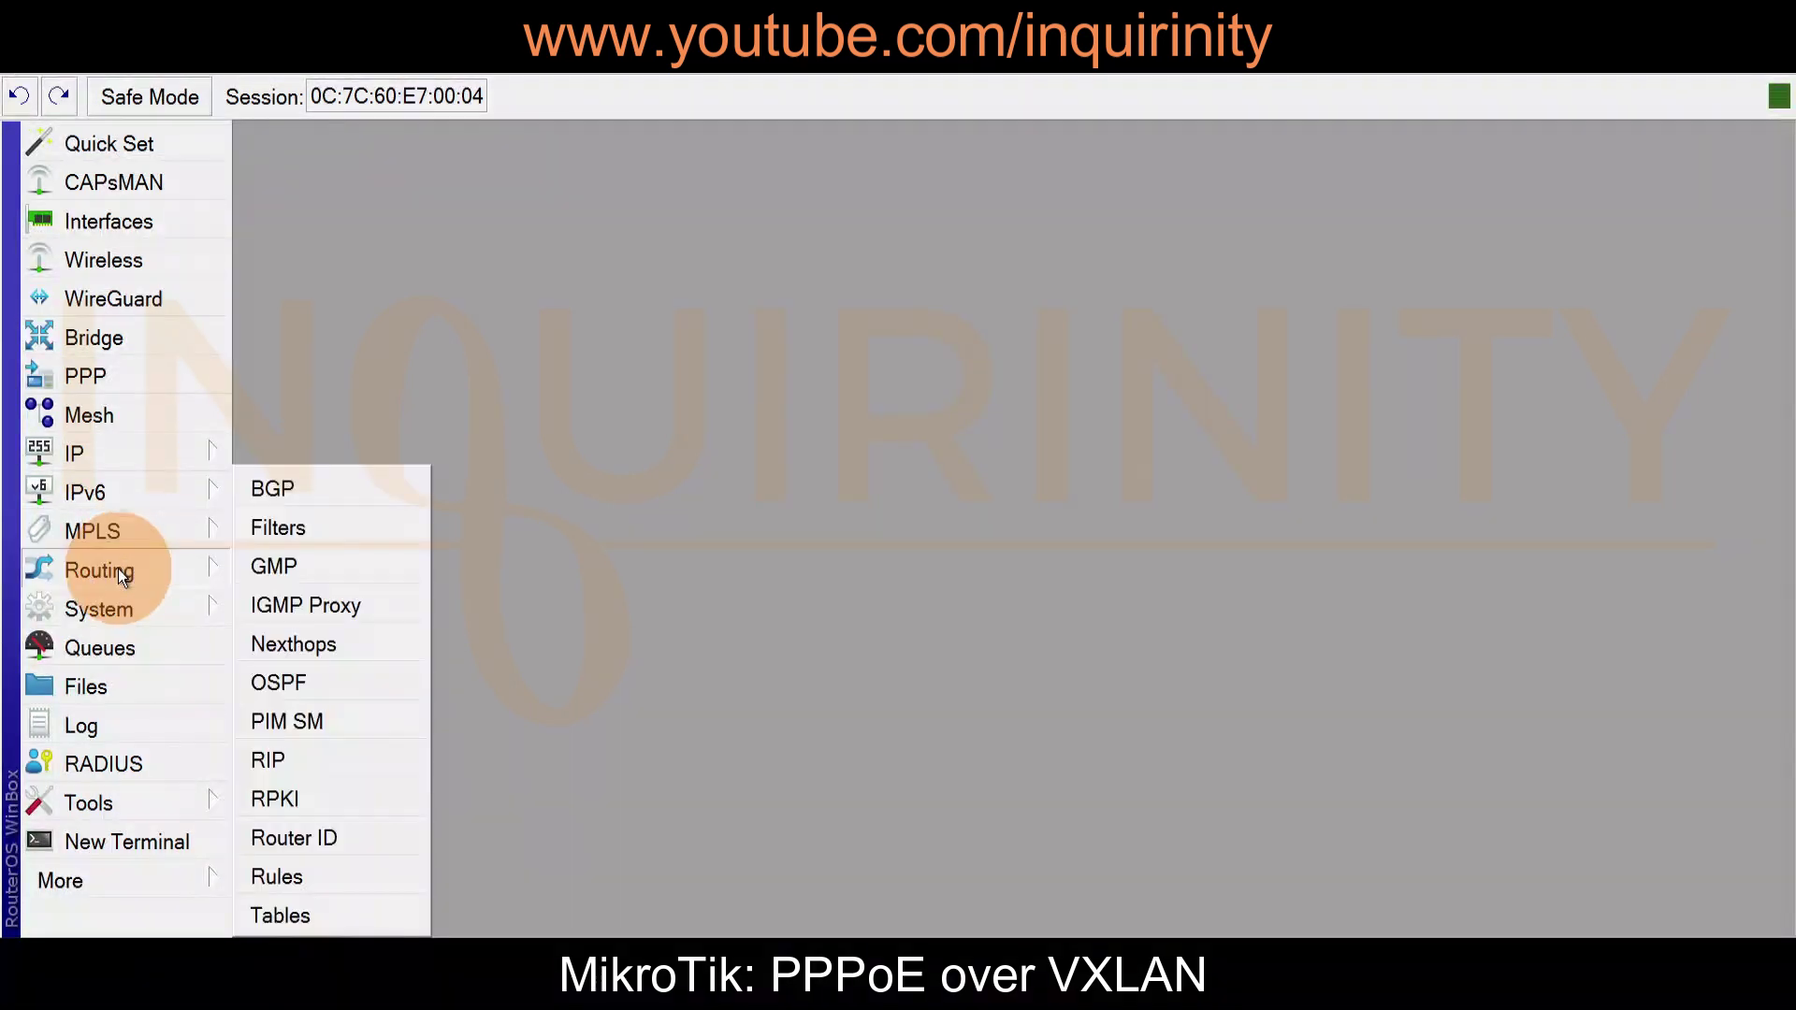
click(339, 837)
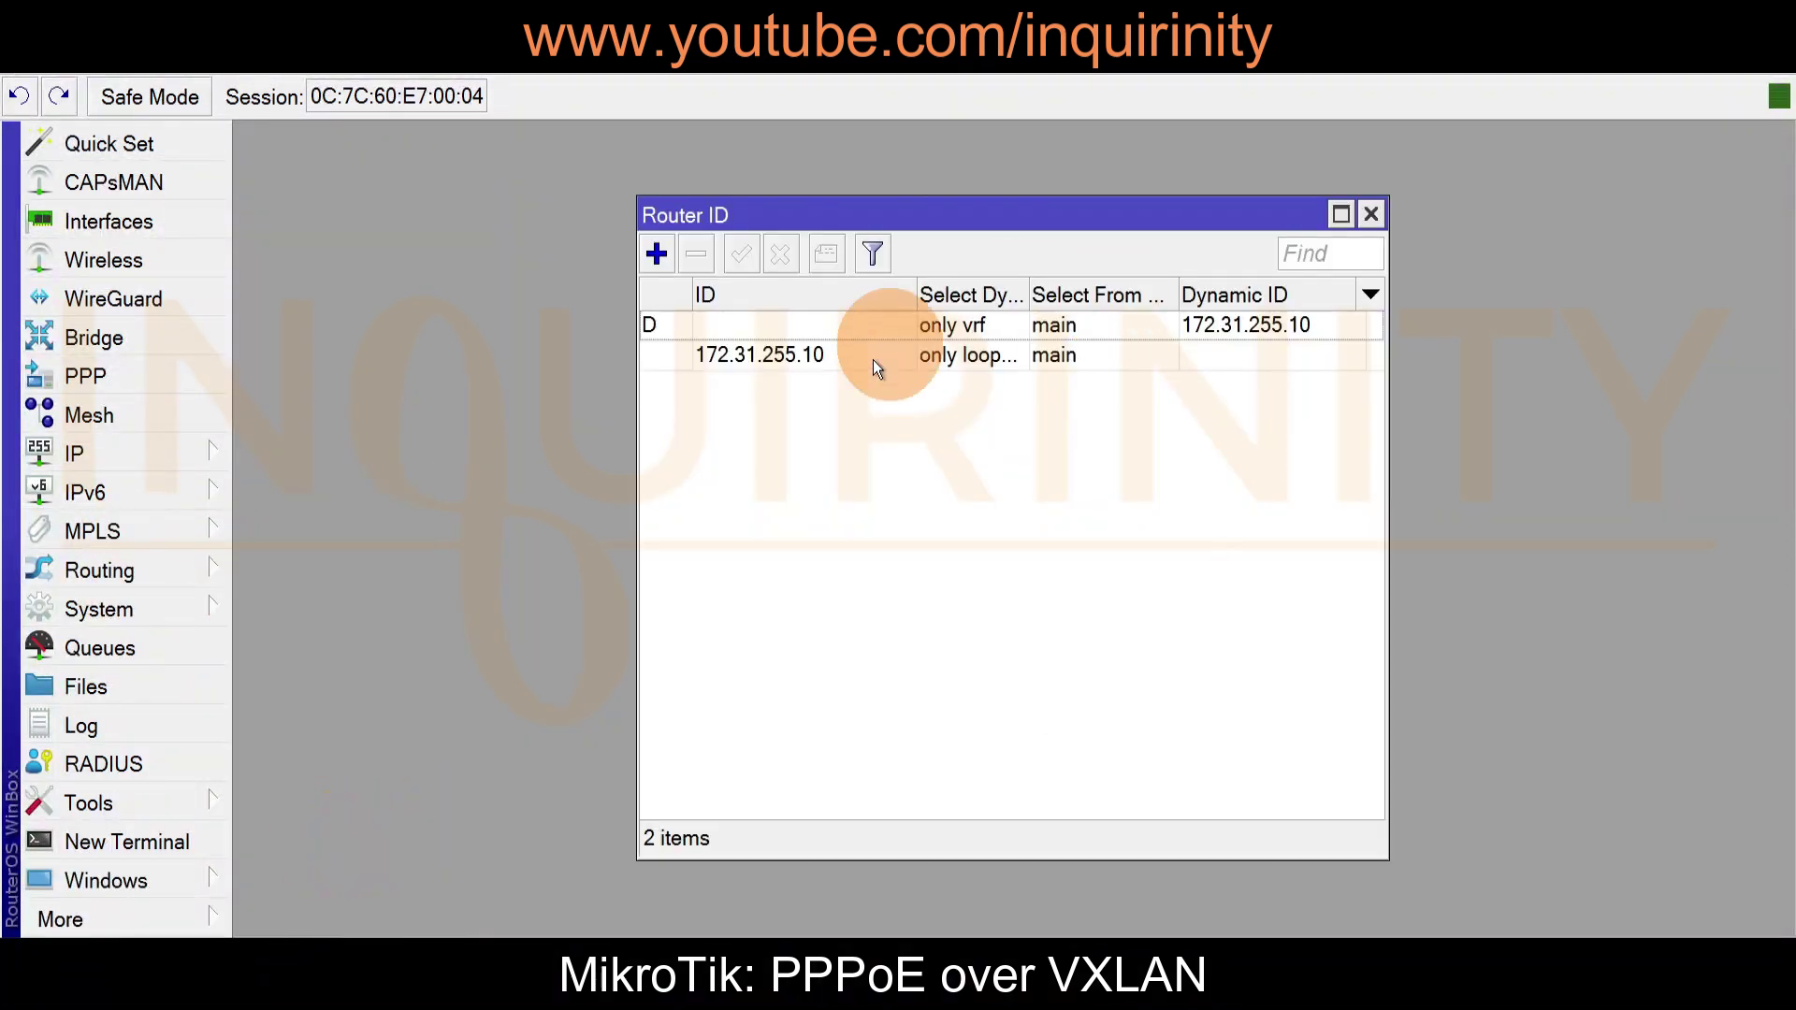
click(784, 357)
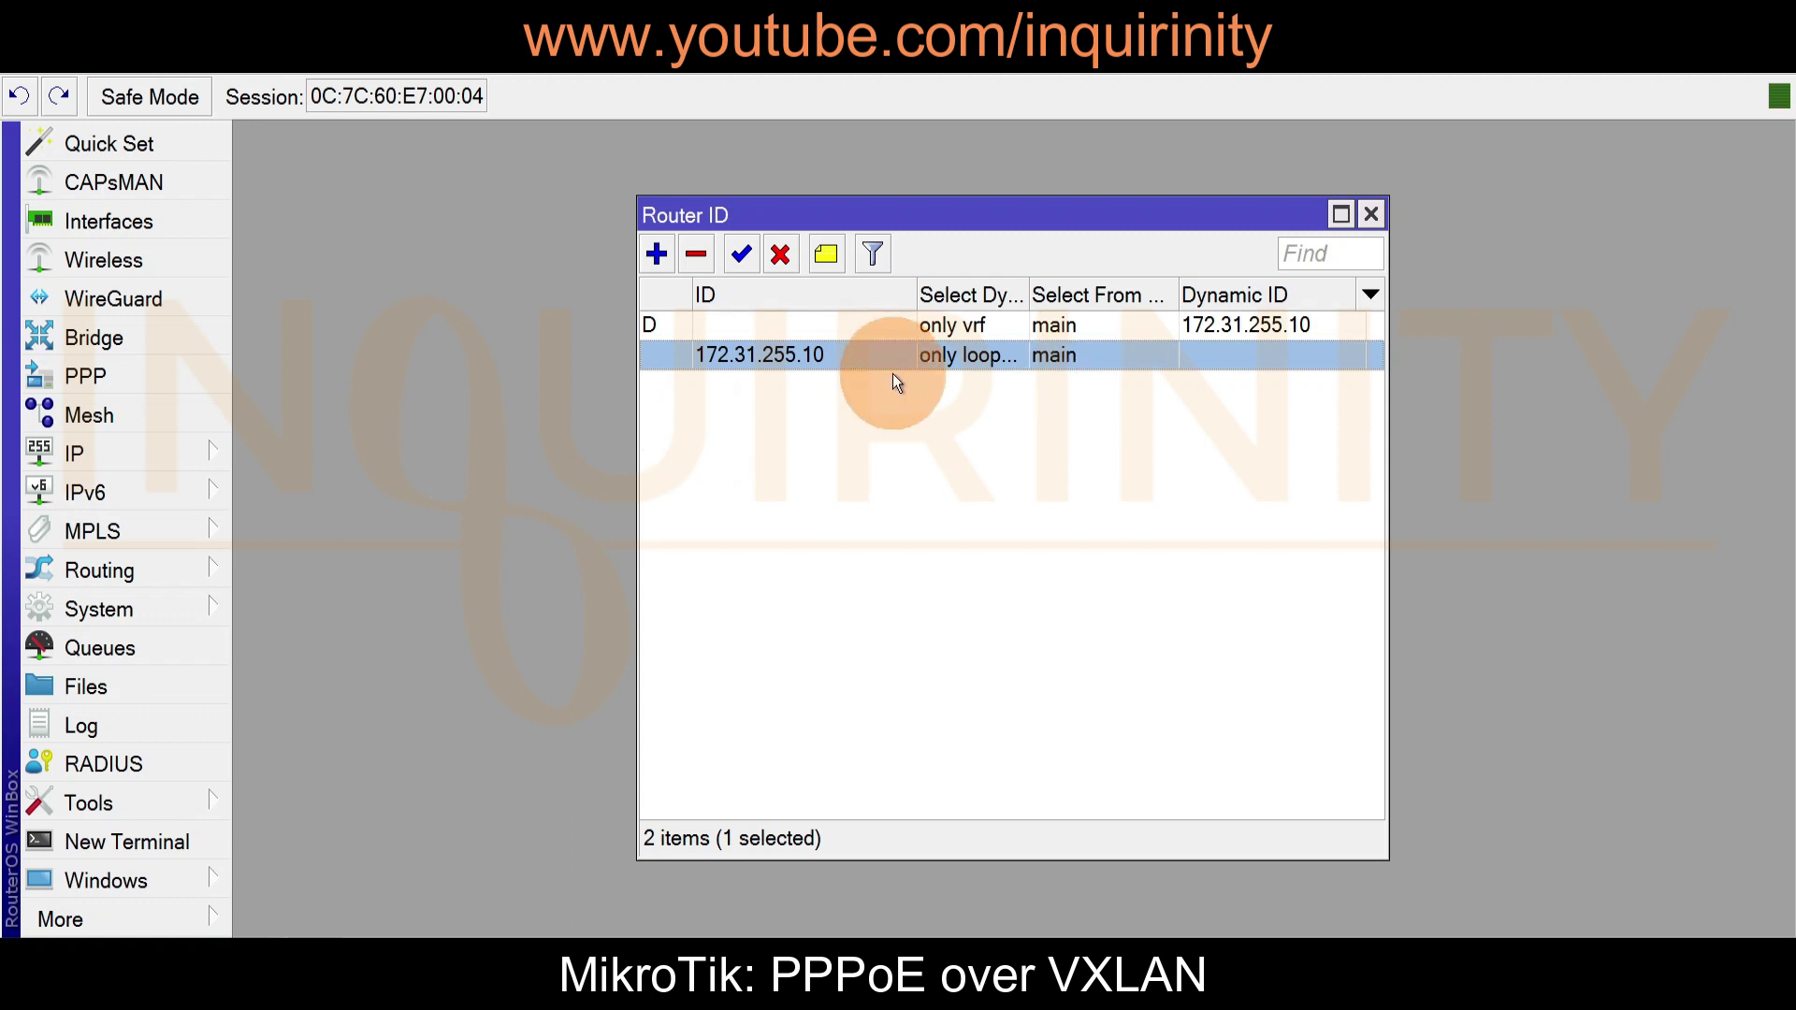
- Inspect ospf-instance-1 properties, the area1 entry and the OSPF interface templates
click(121, 573)
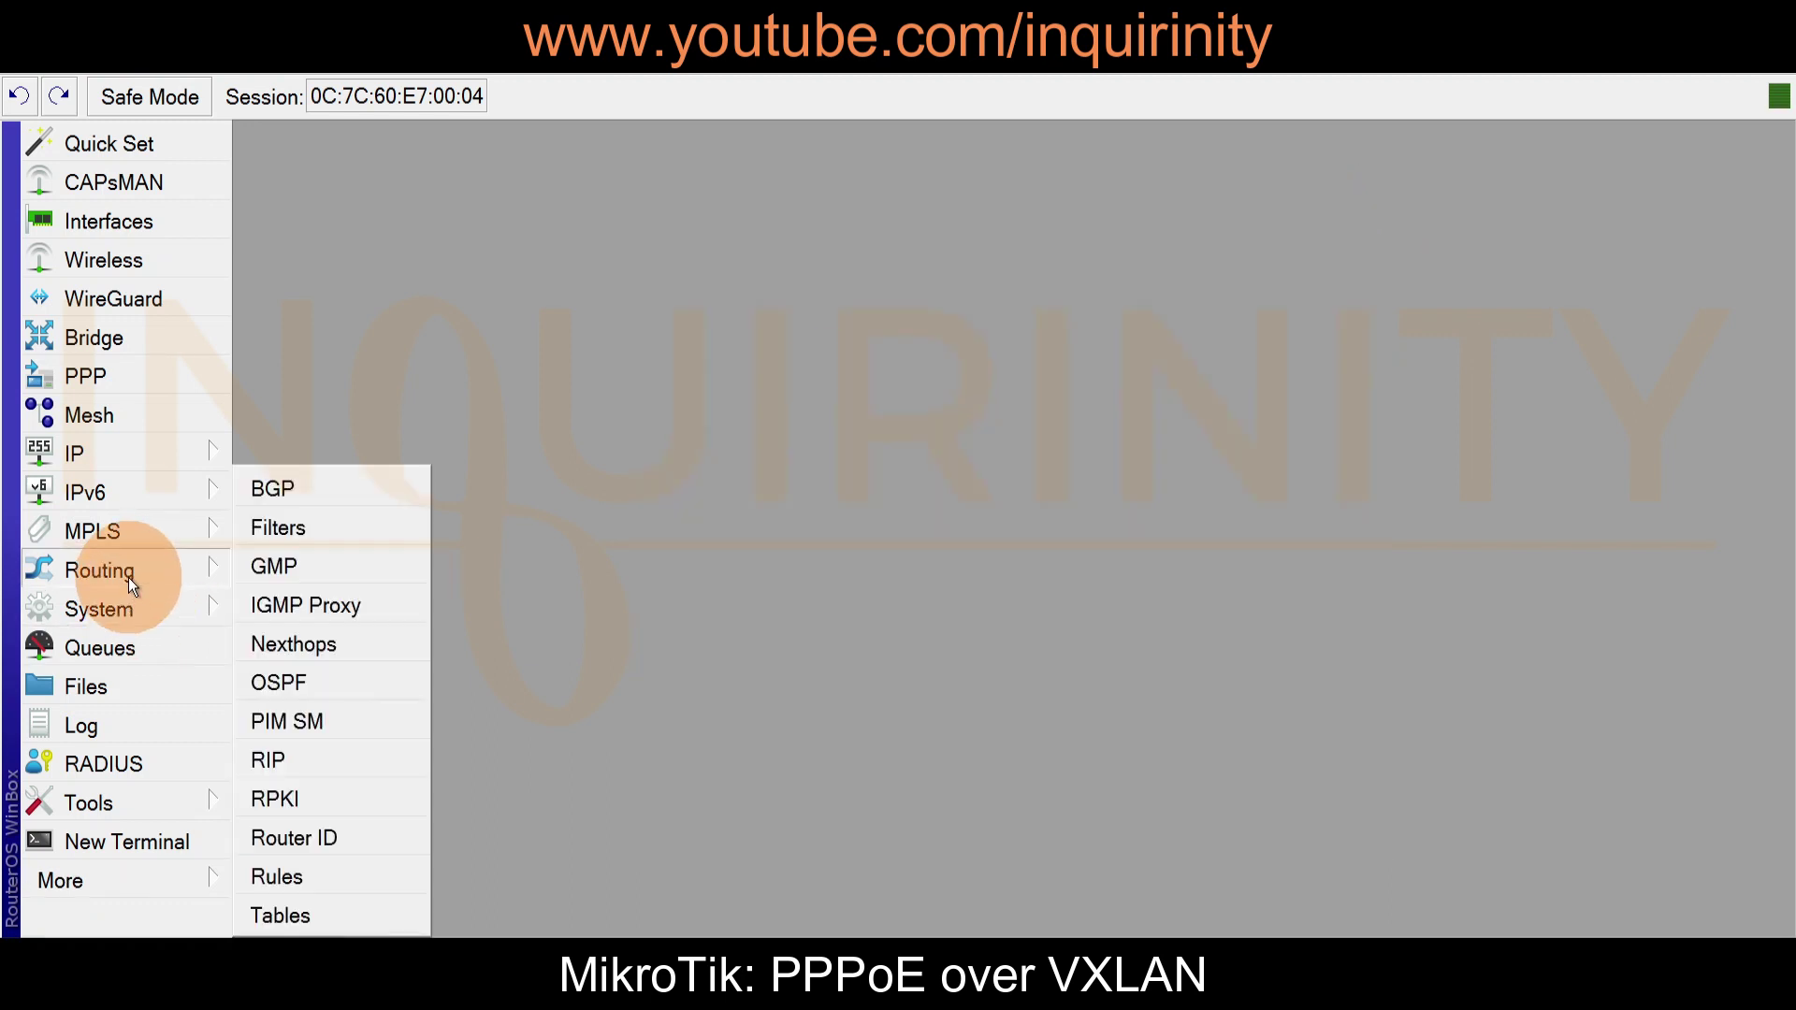
click(323, 681)
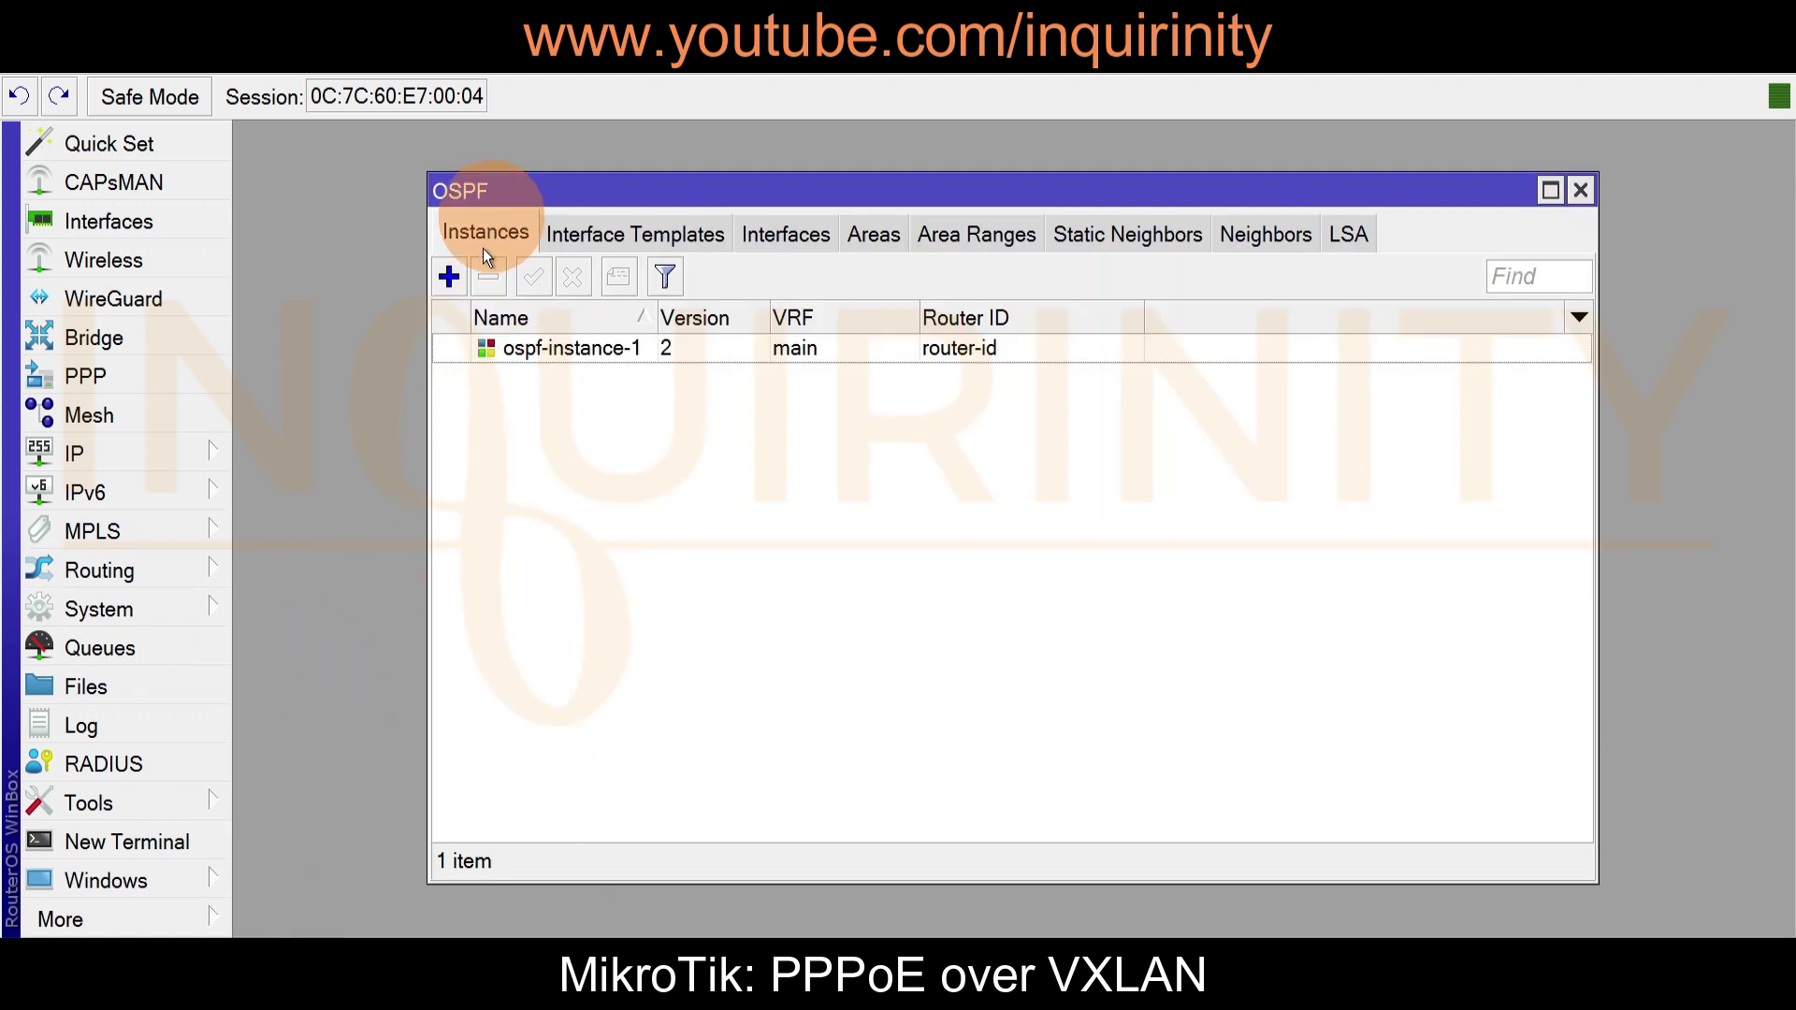
double_click(518, 358)
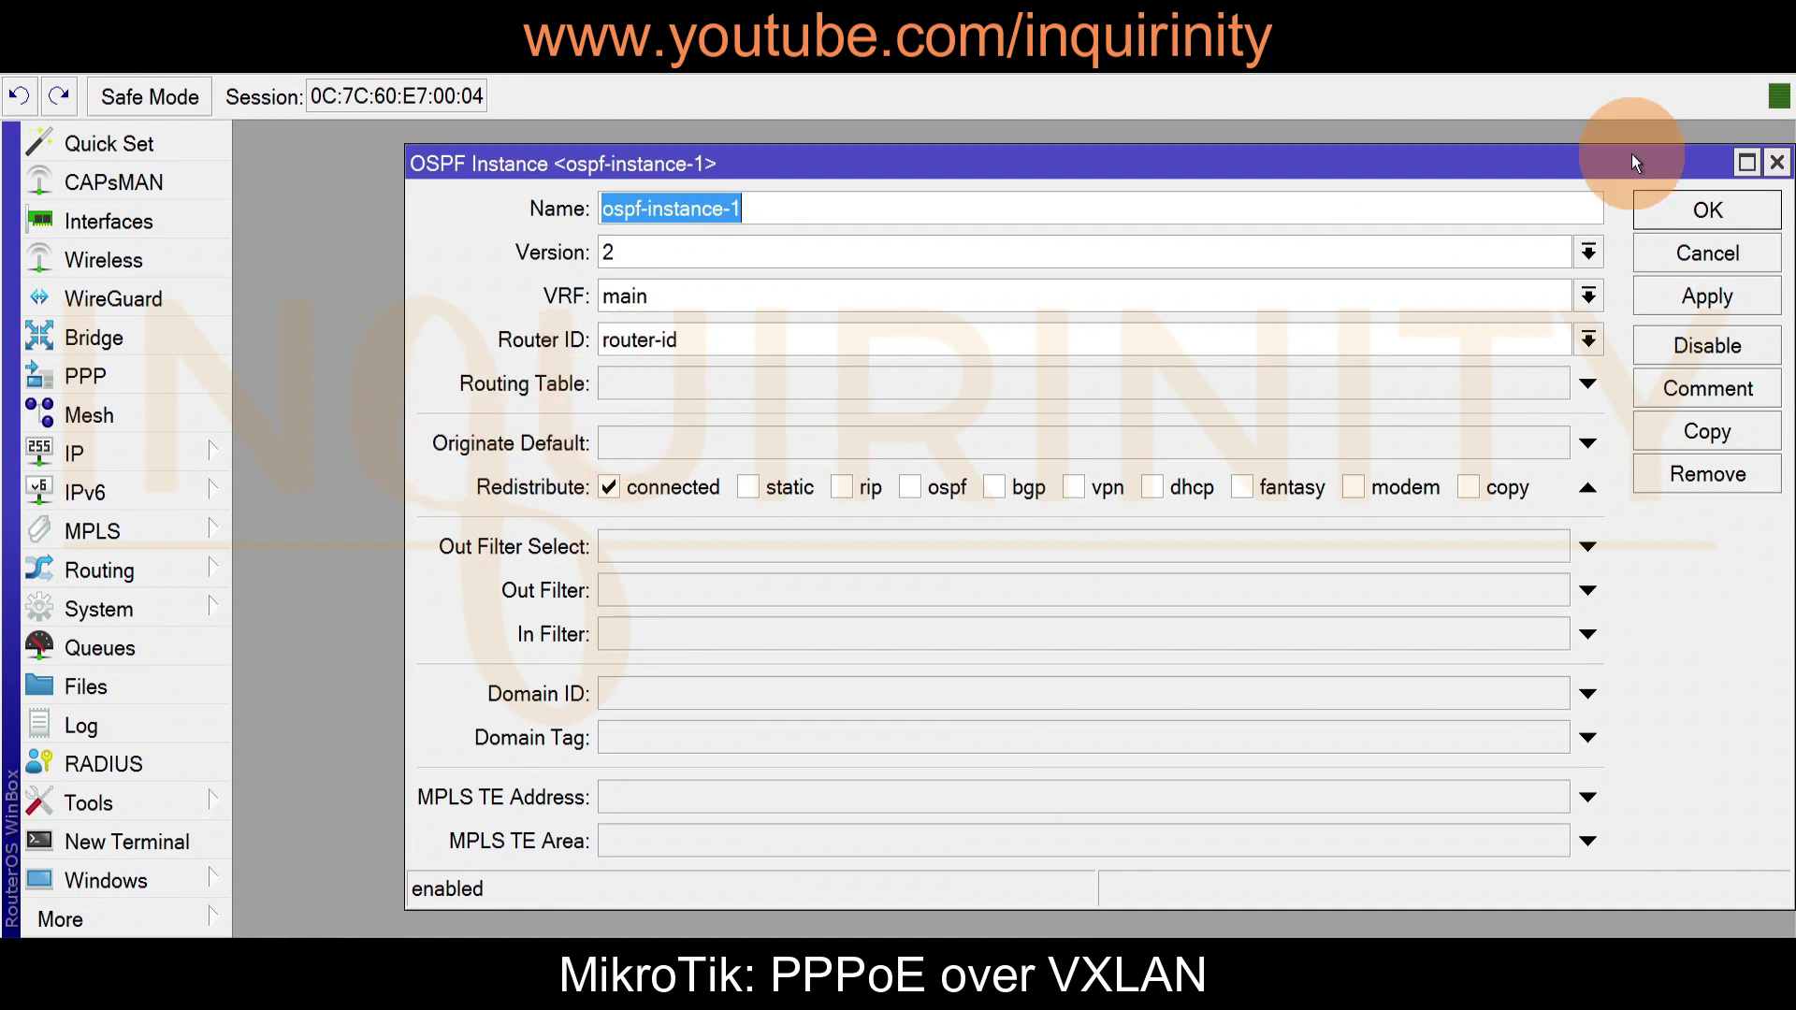
click(1776, 167)
click(885, 238)
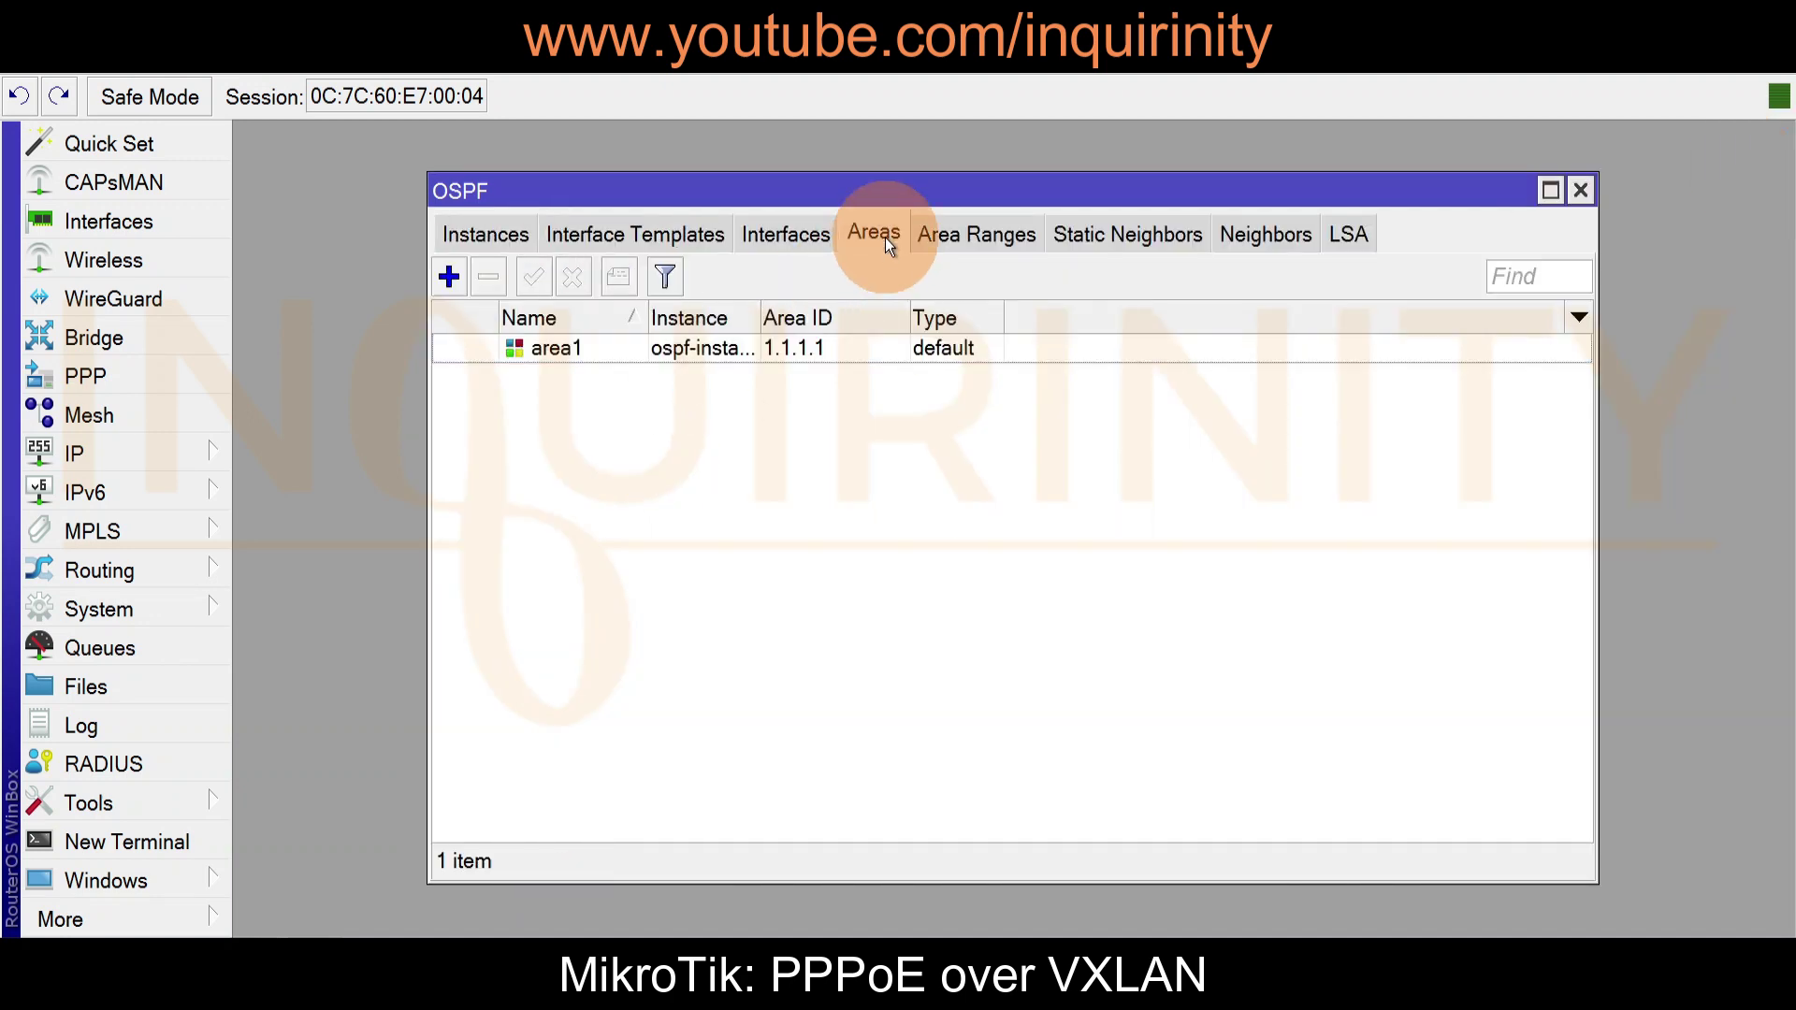
click(560, 352)
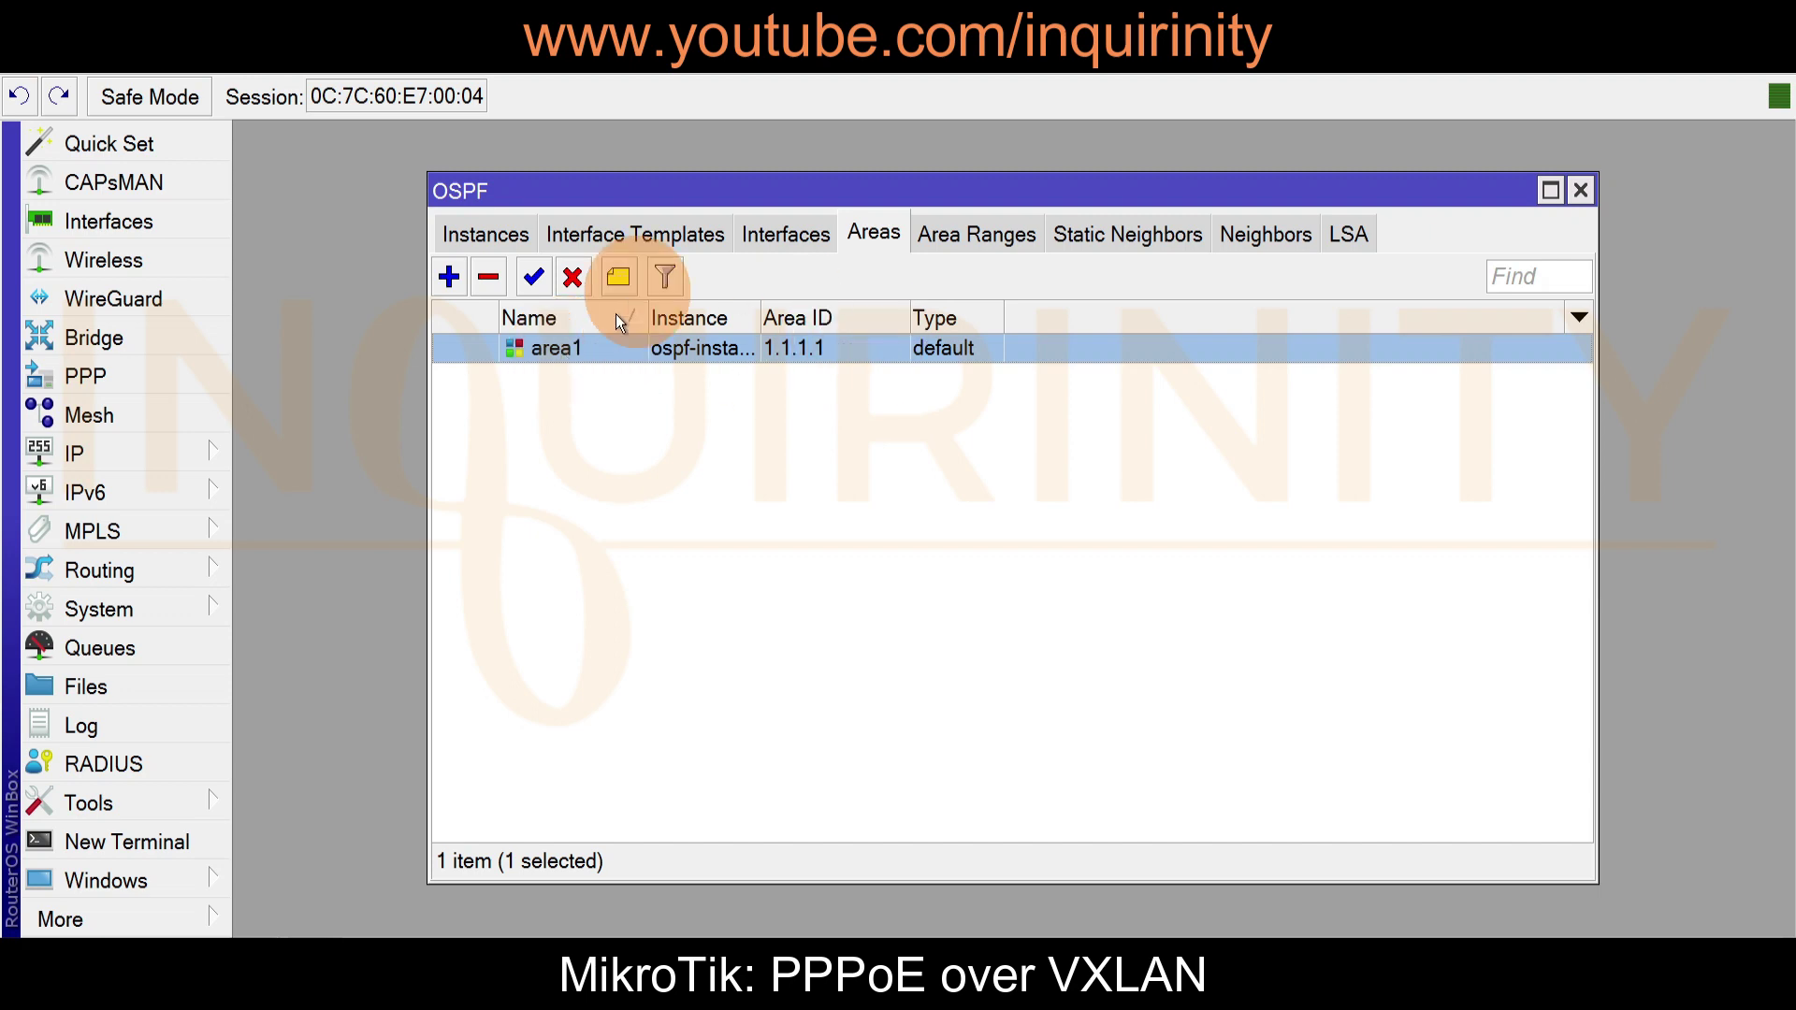
click(635, 239)
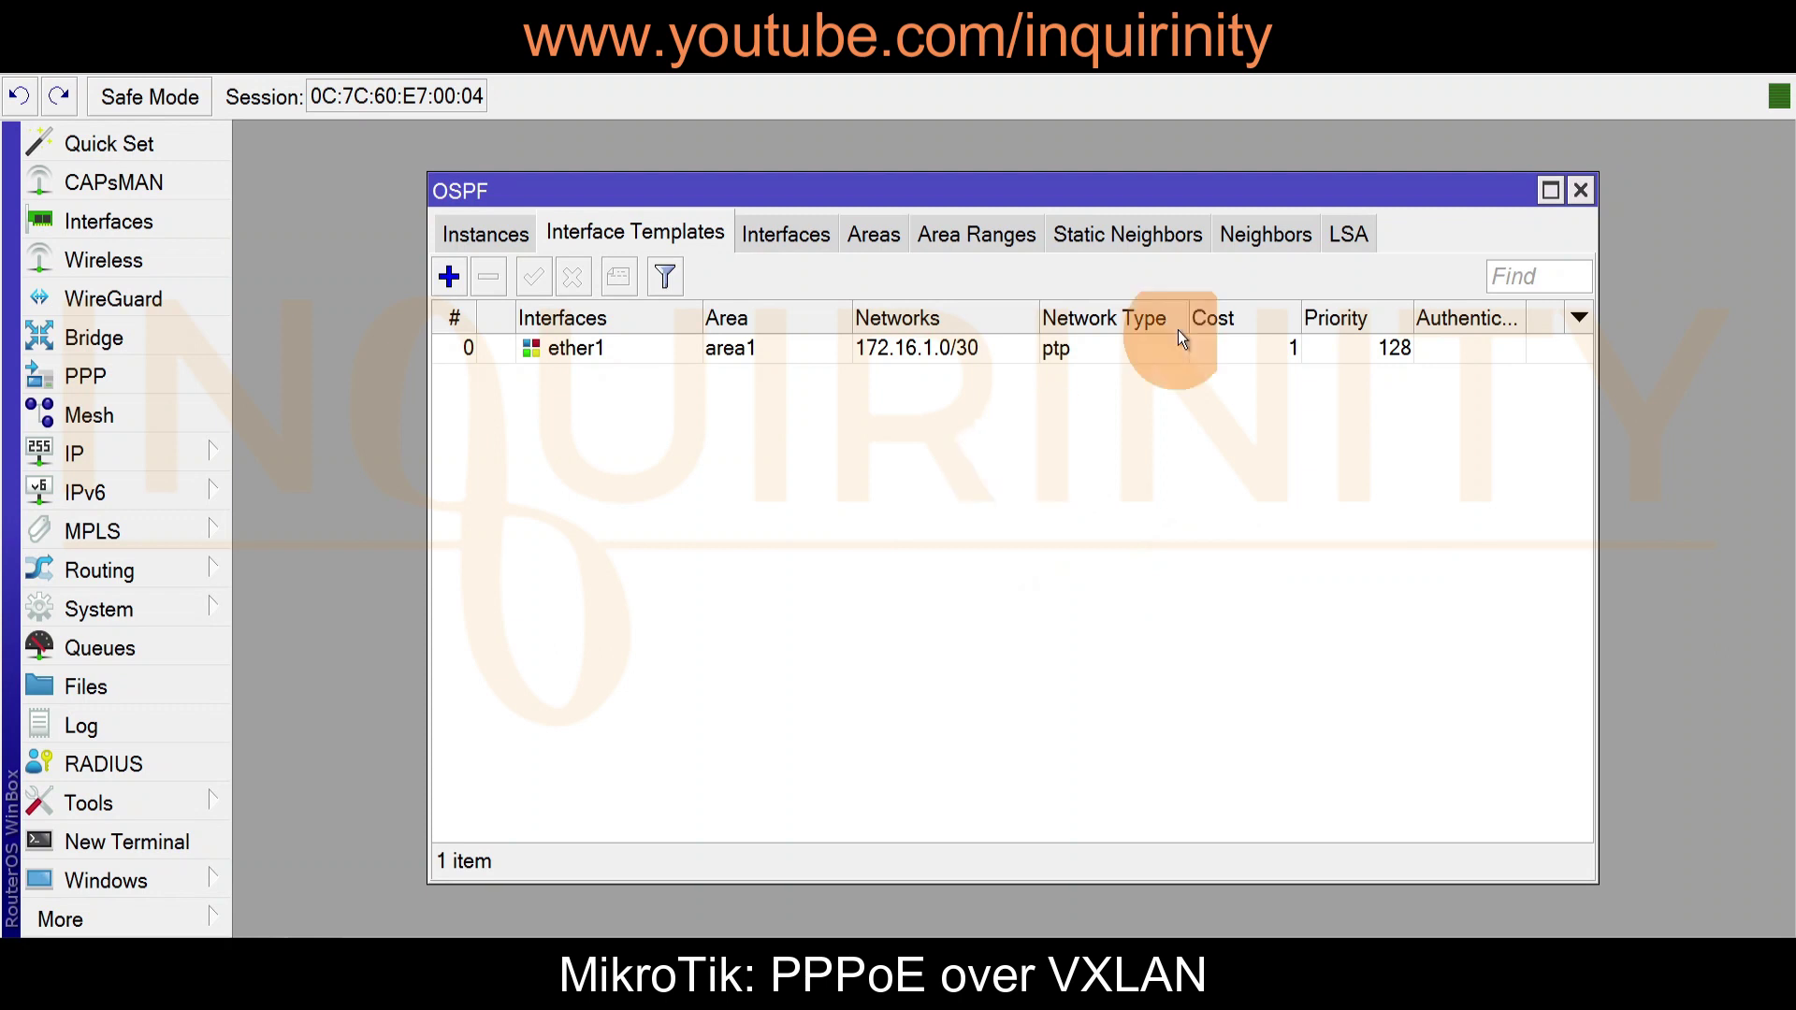
- Confirm neighbor 172.16.1.1 is Full and browse the 21-entry LSA database
click(1260, 238)
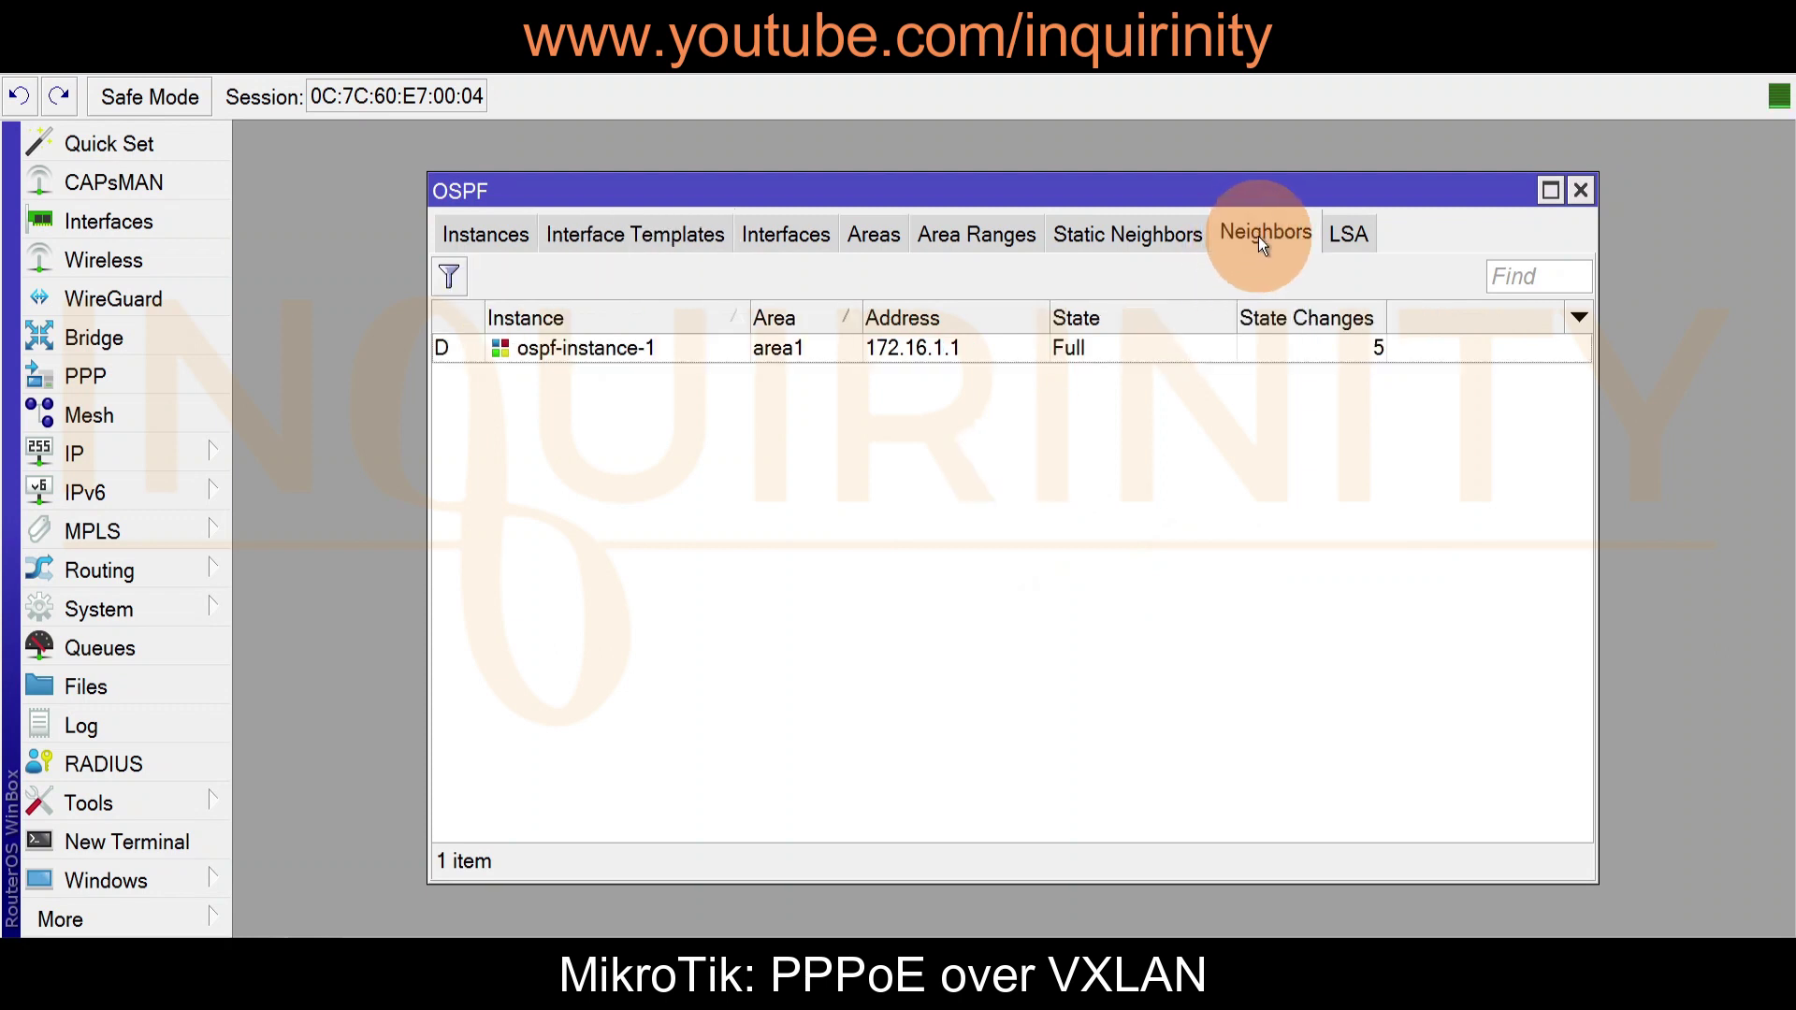
click(563, 354)
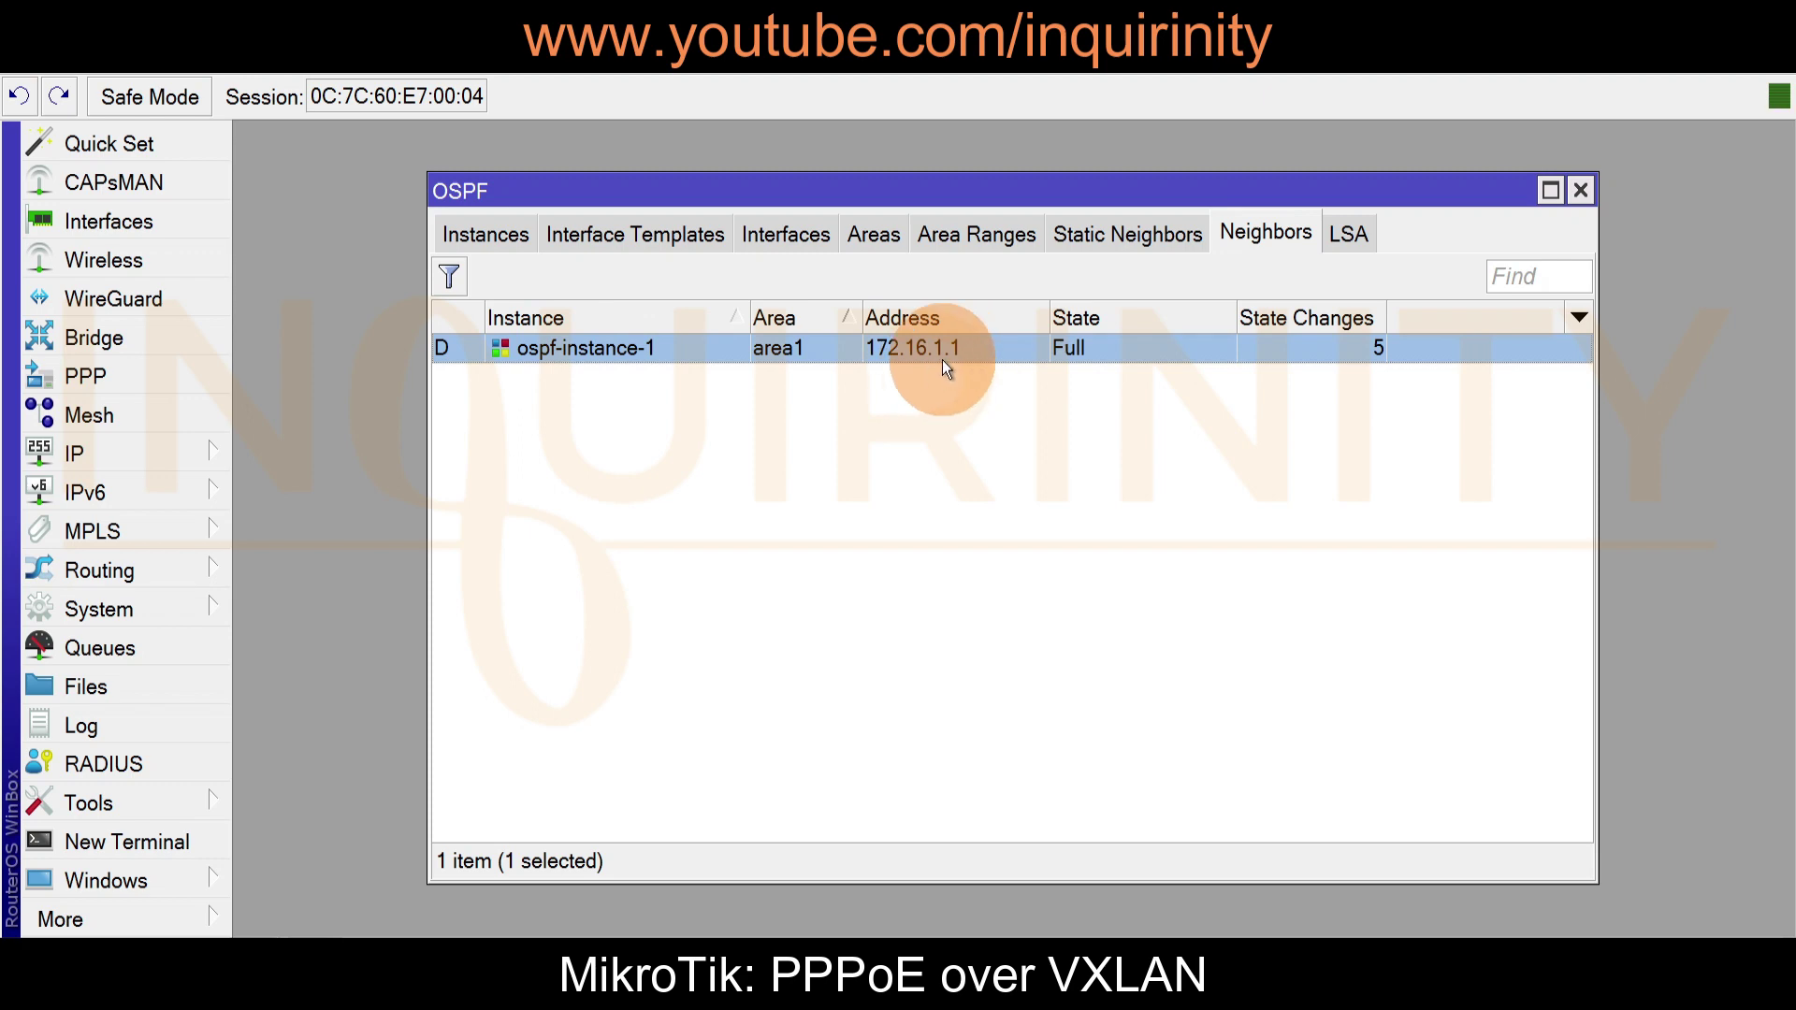
click(1332, 237)
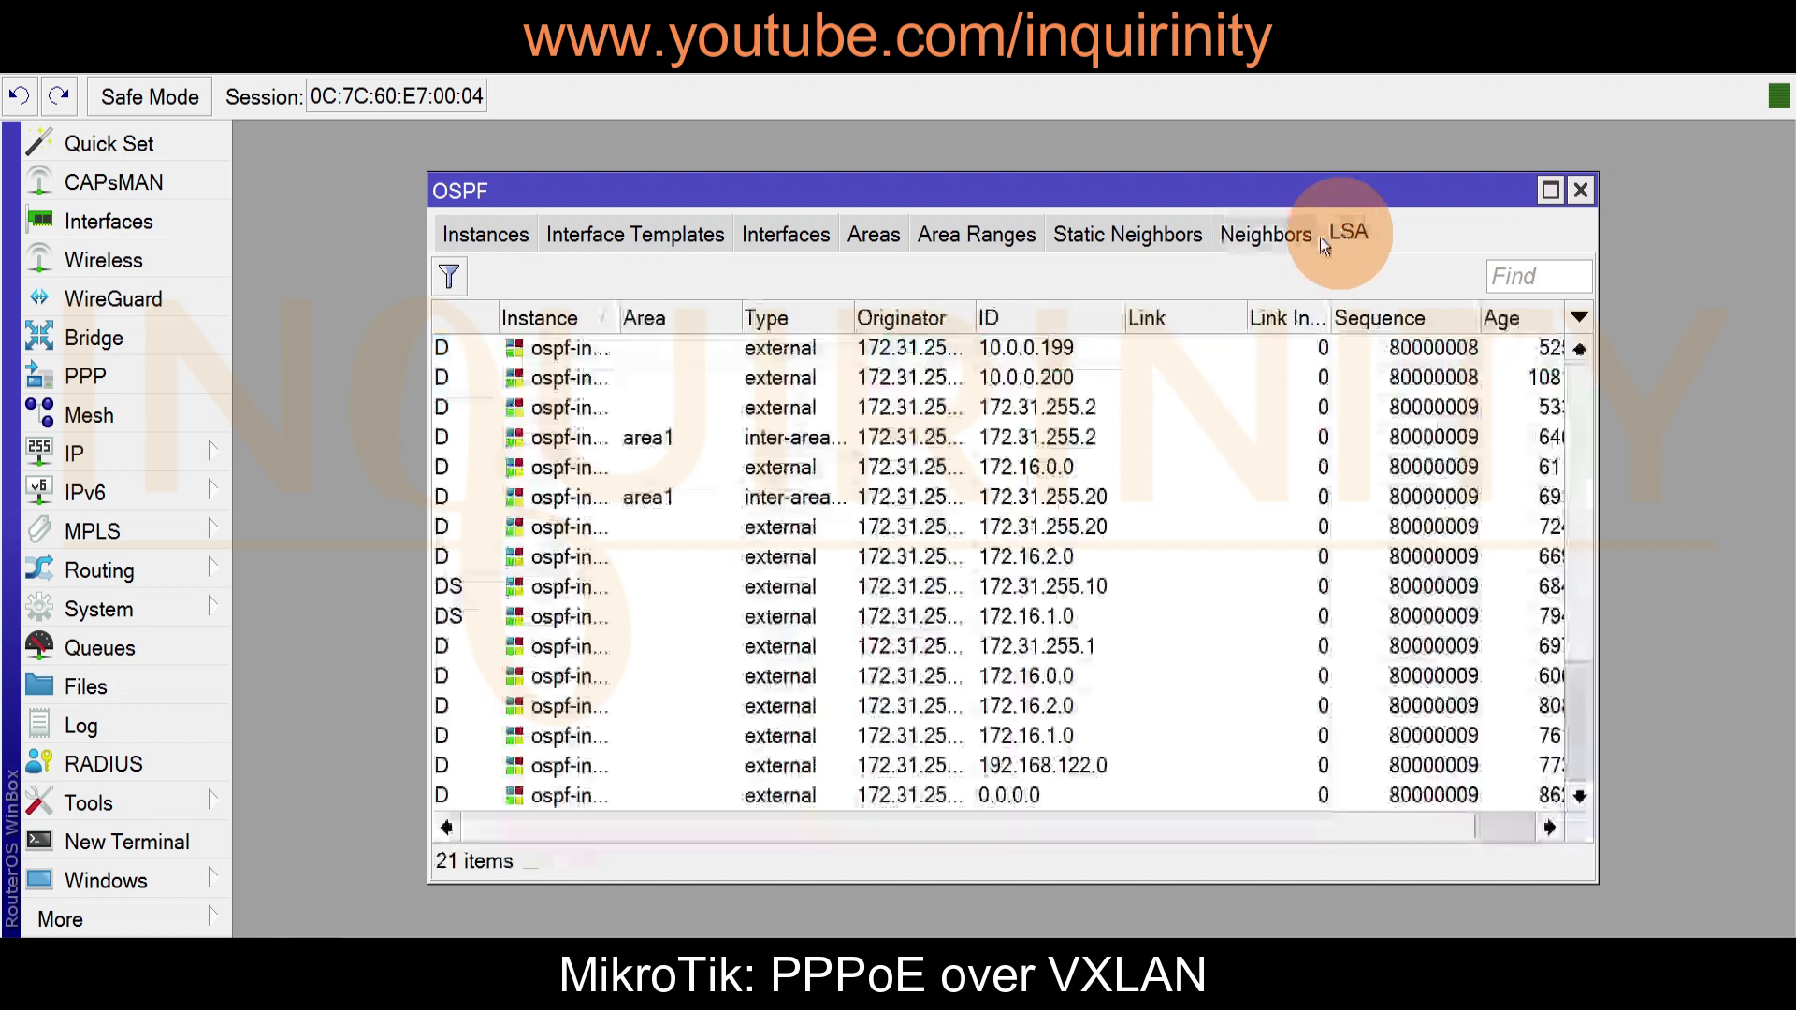
click(649, 437)
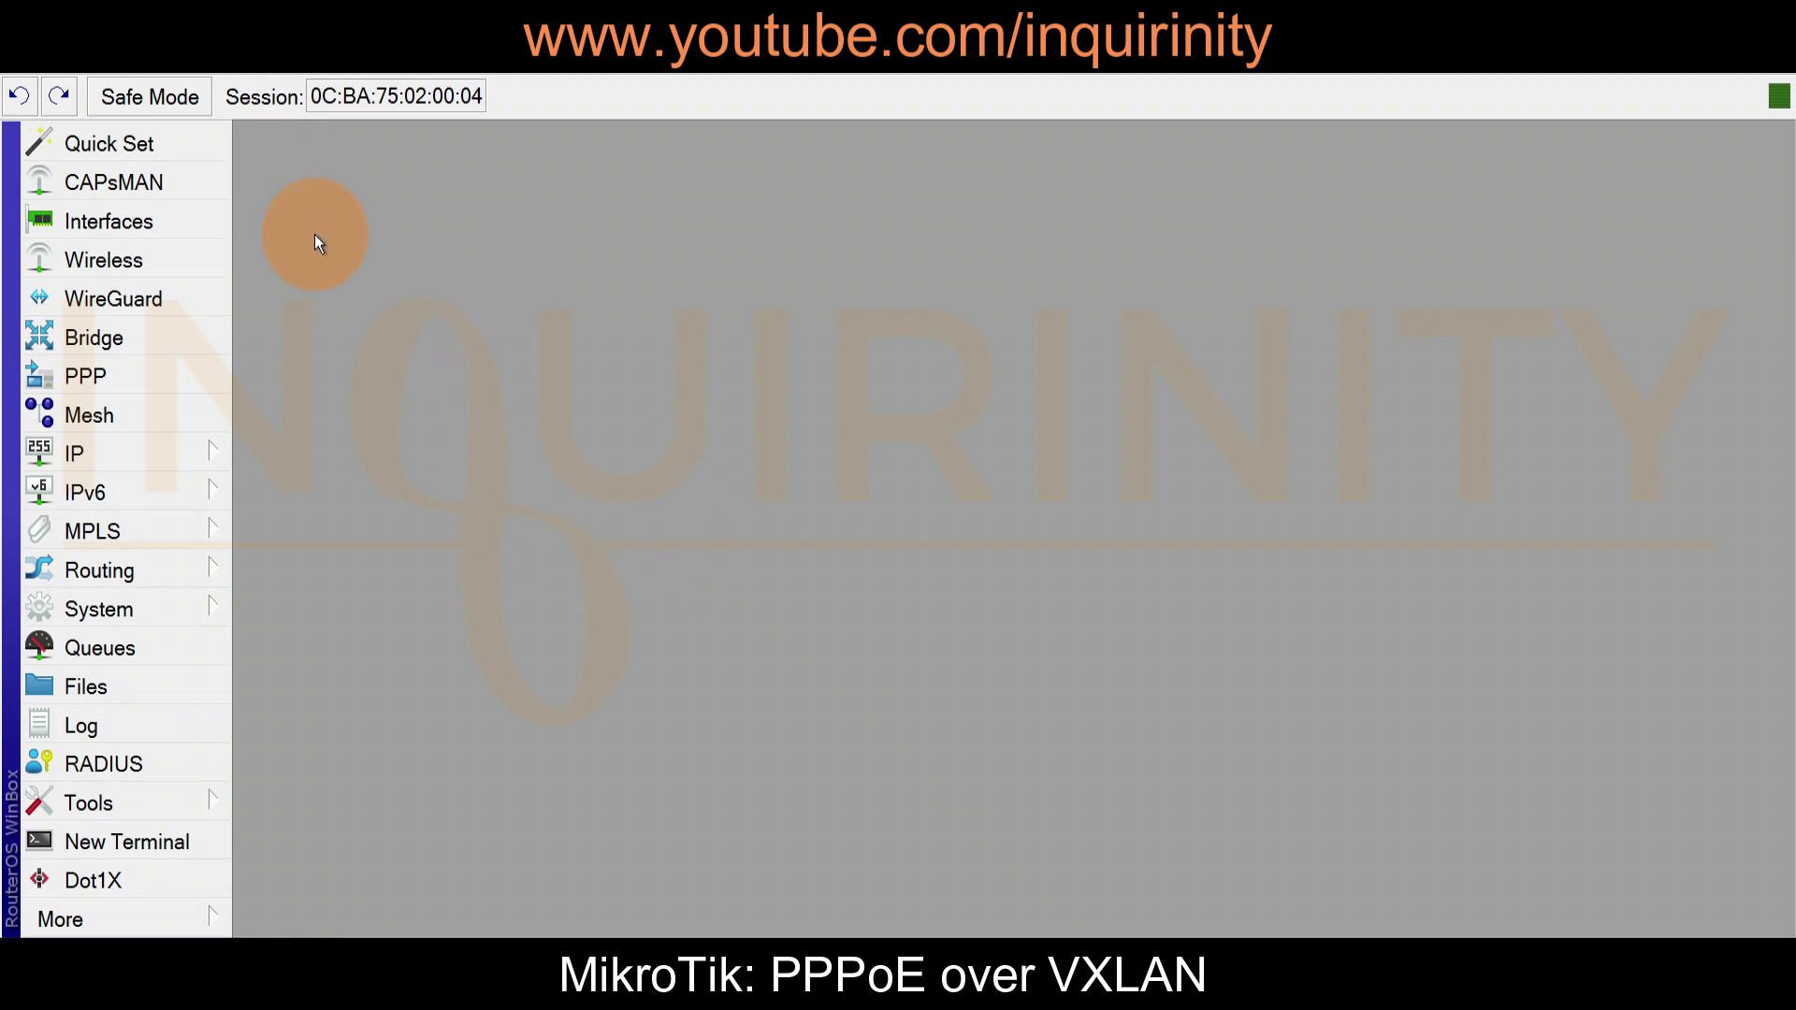
- Inspect the second router's loopback and bridge-VXLAN bridges
click(104, 336)
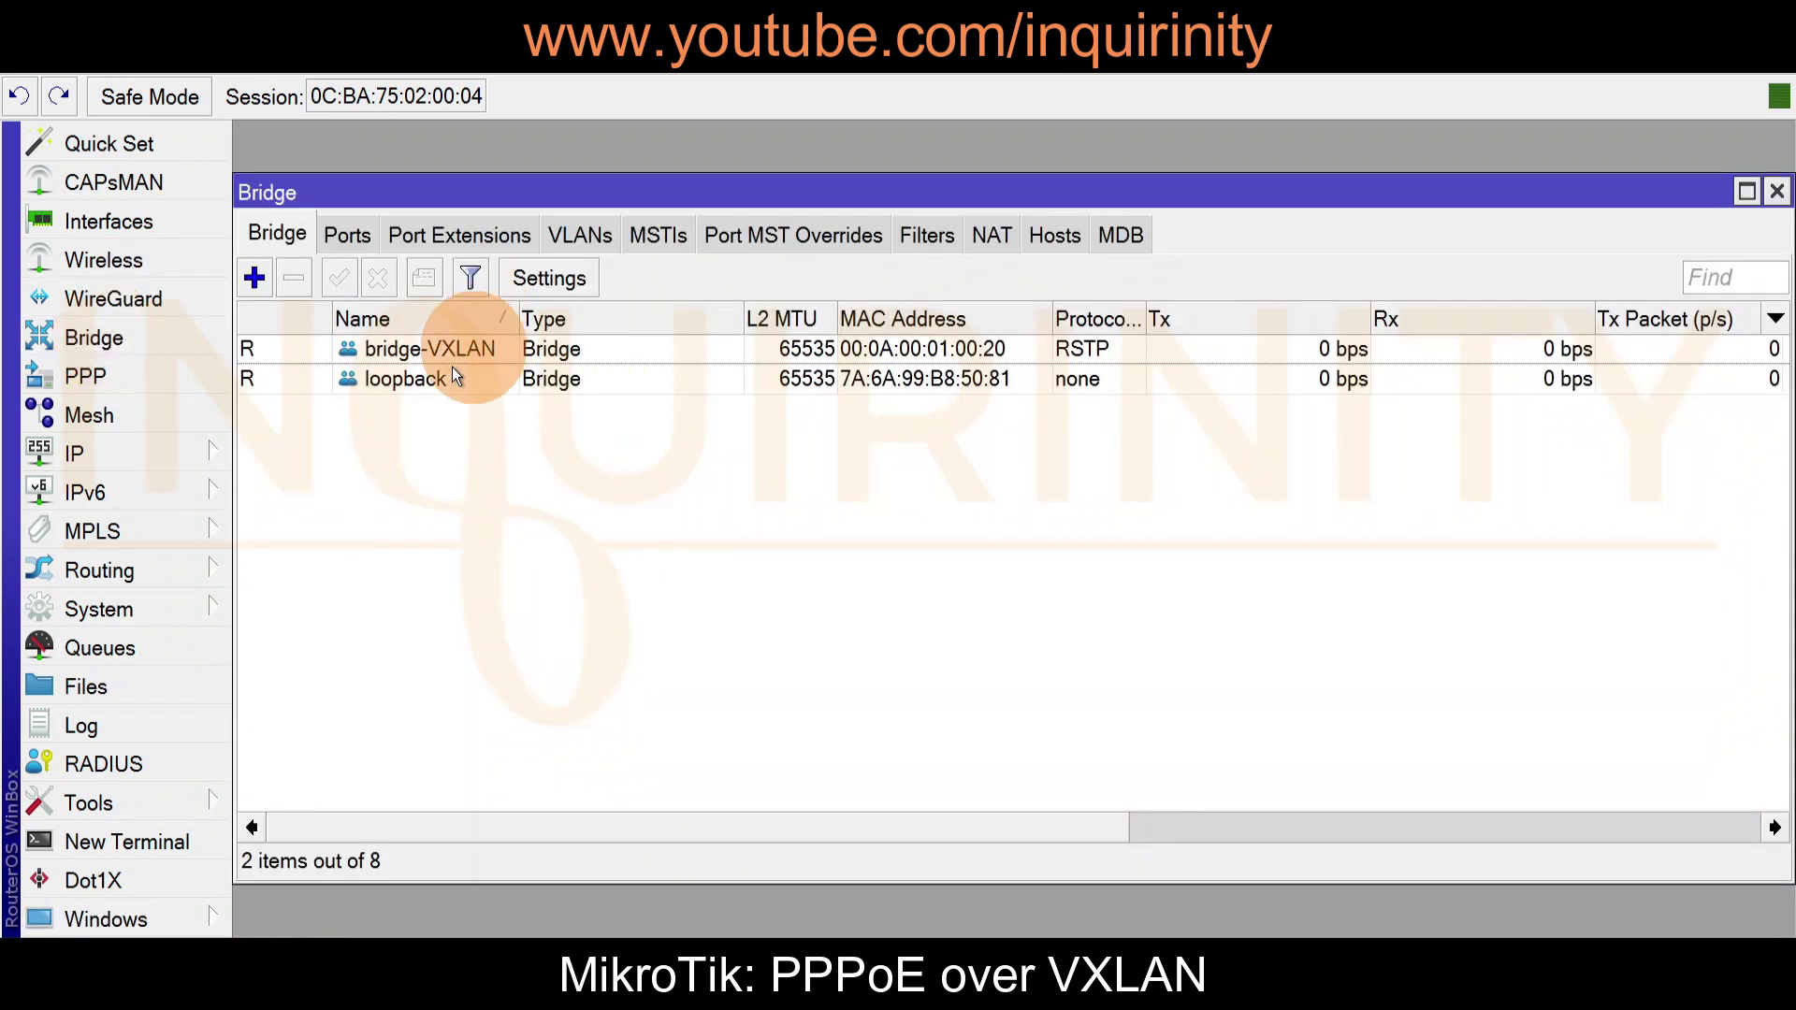
click(421, 384)
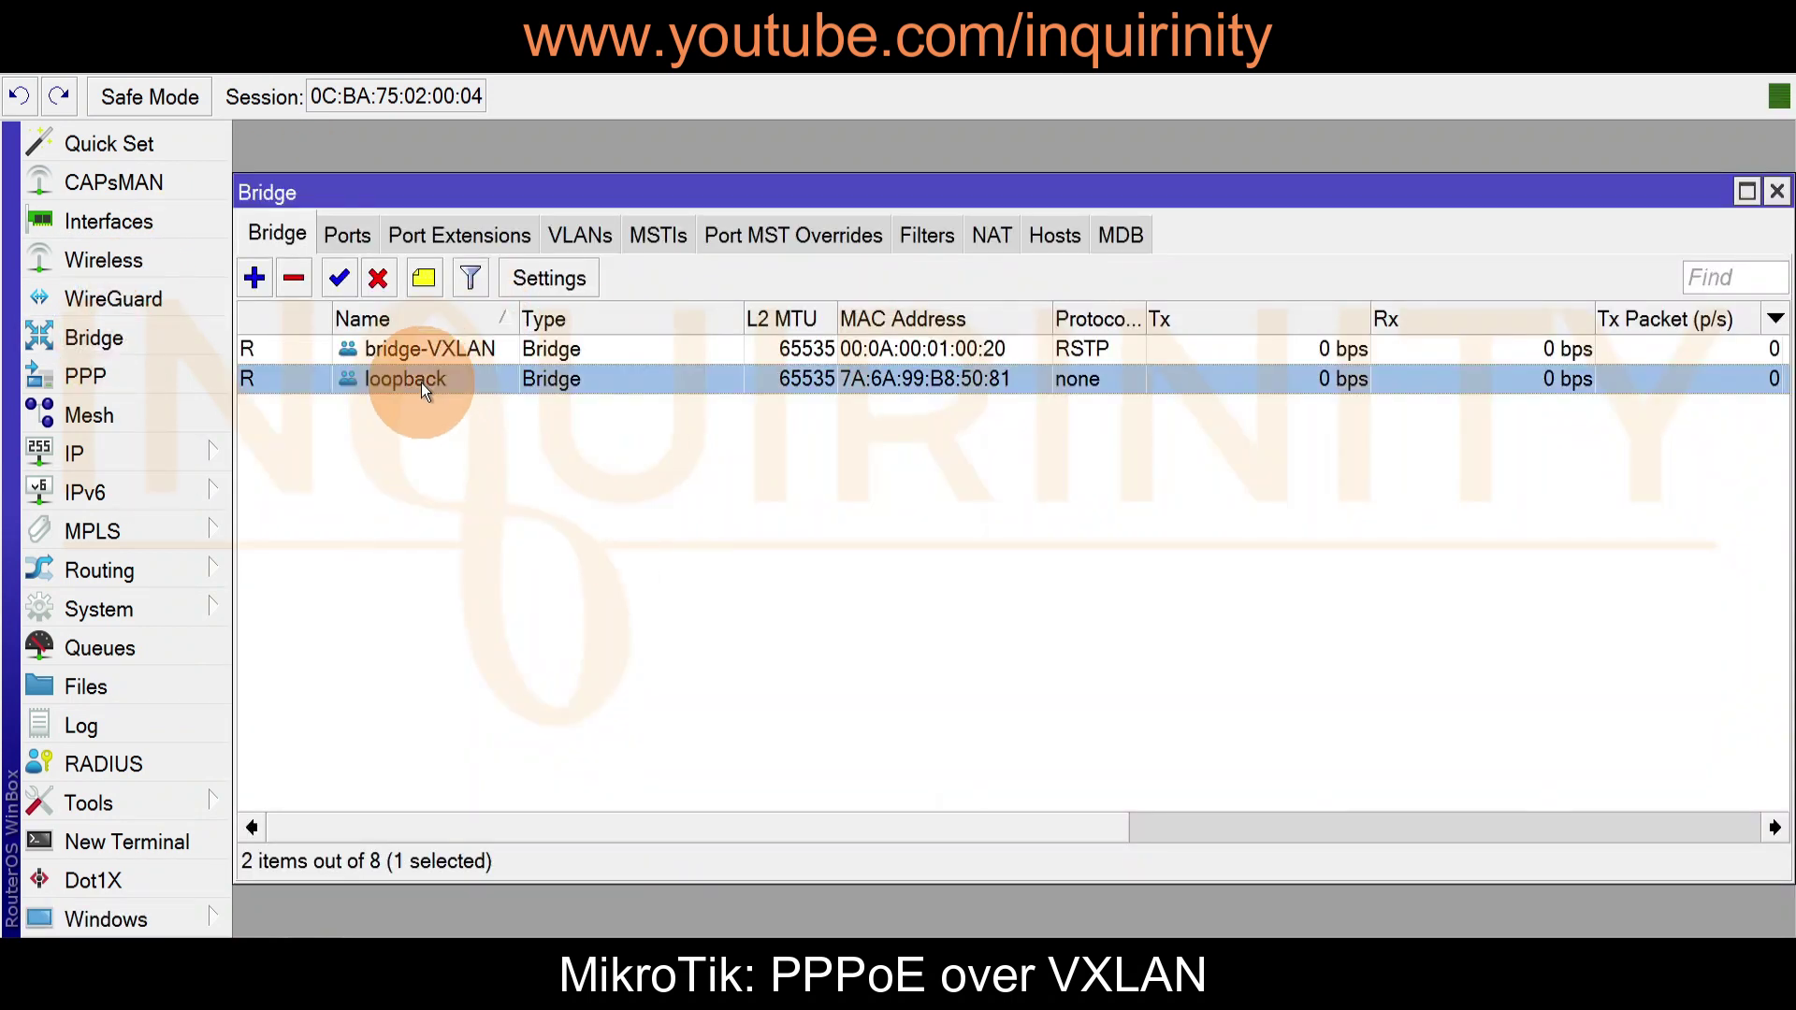
click(419, 357)
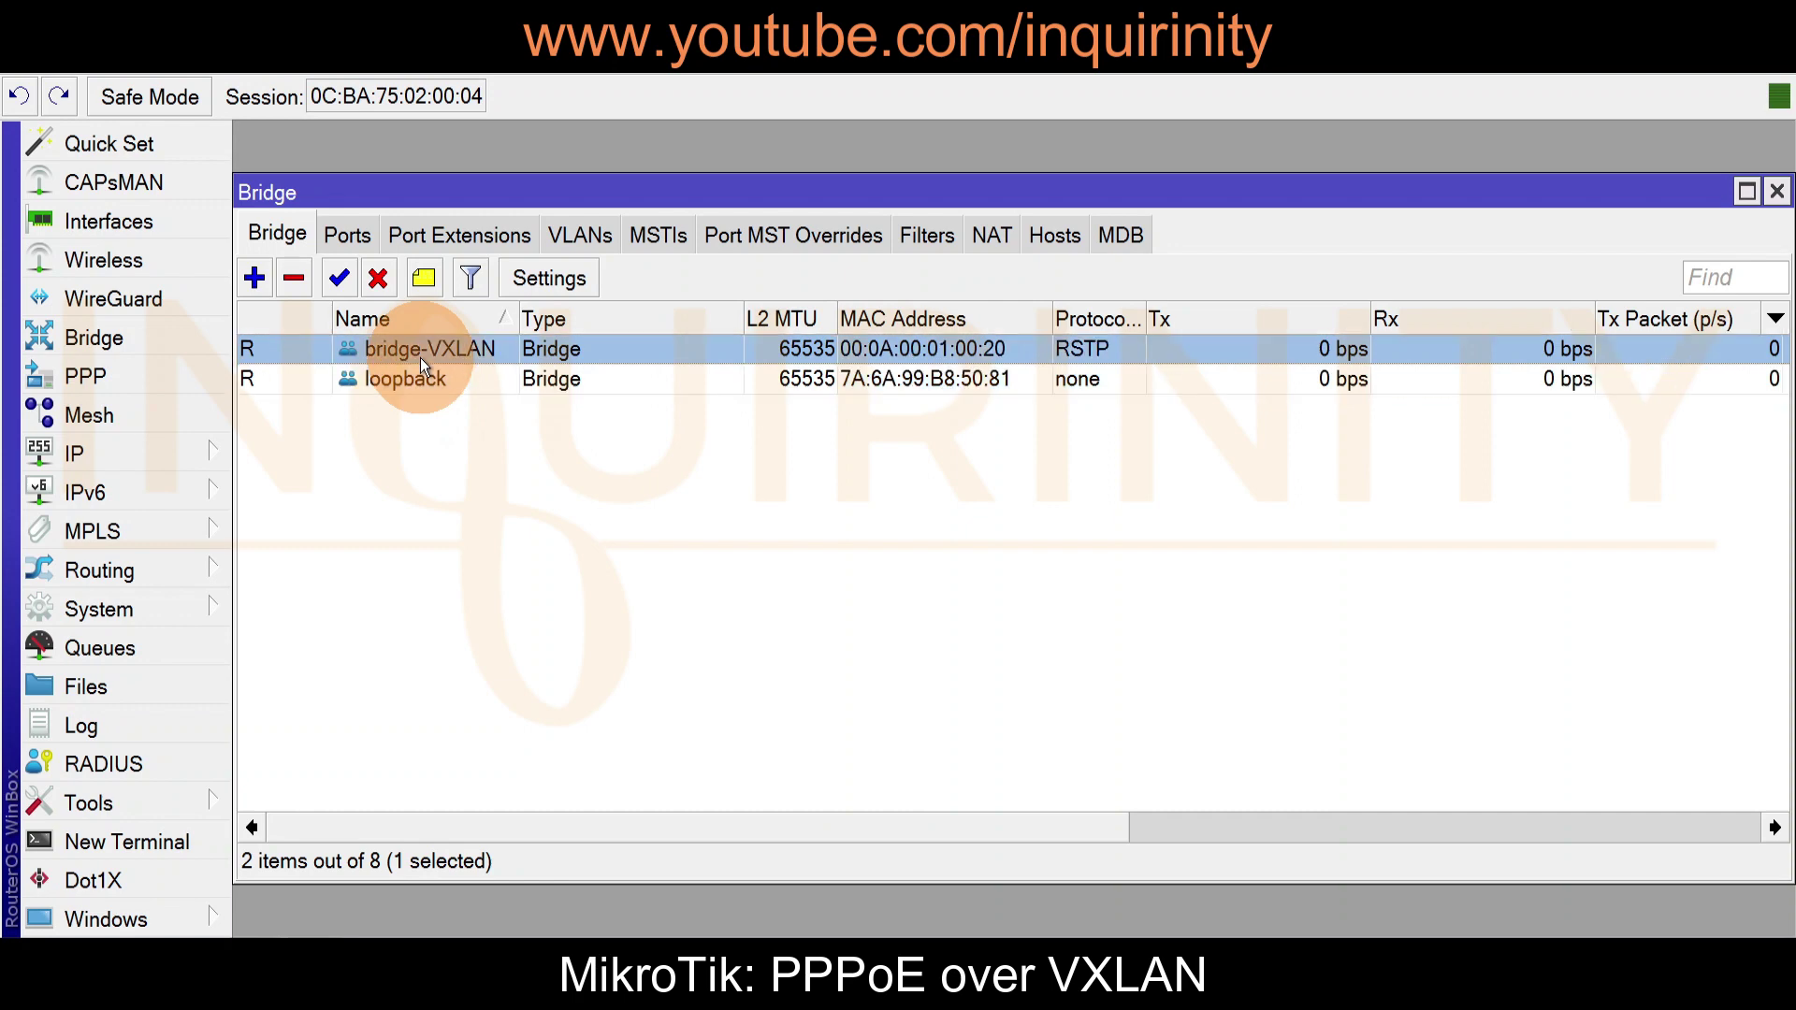
- Review addresses 172.16.2.2/30 on ether1 and loopback 172.31.255.20
click(128, 439)
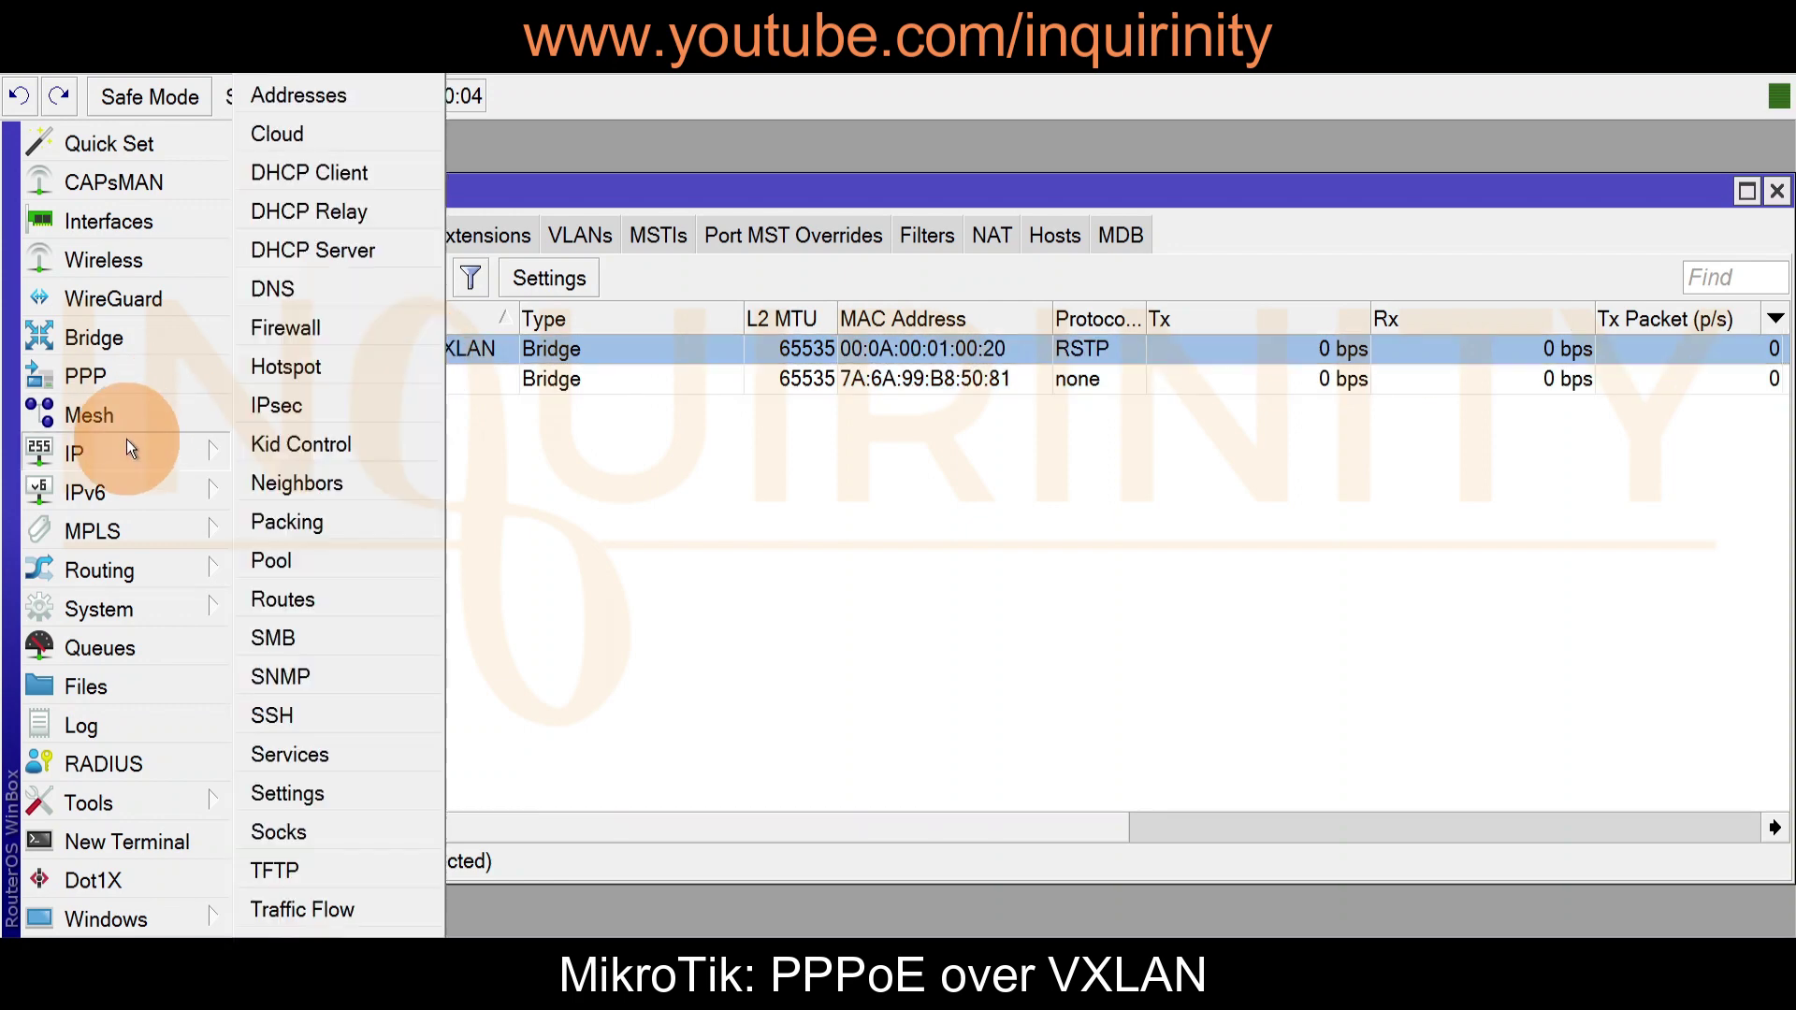
click(324, 93)
click(1033, 365)
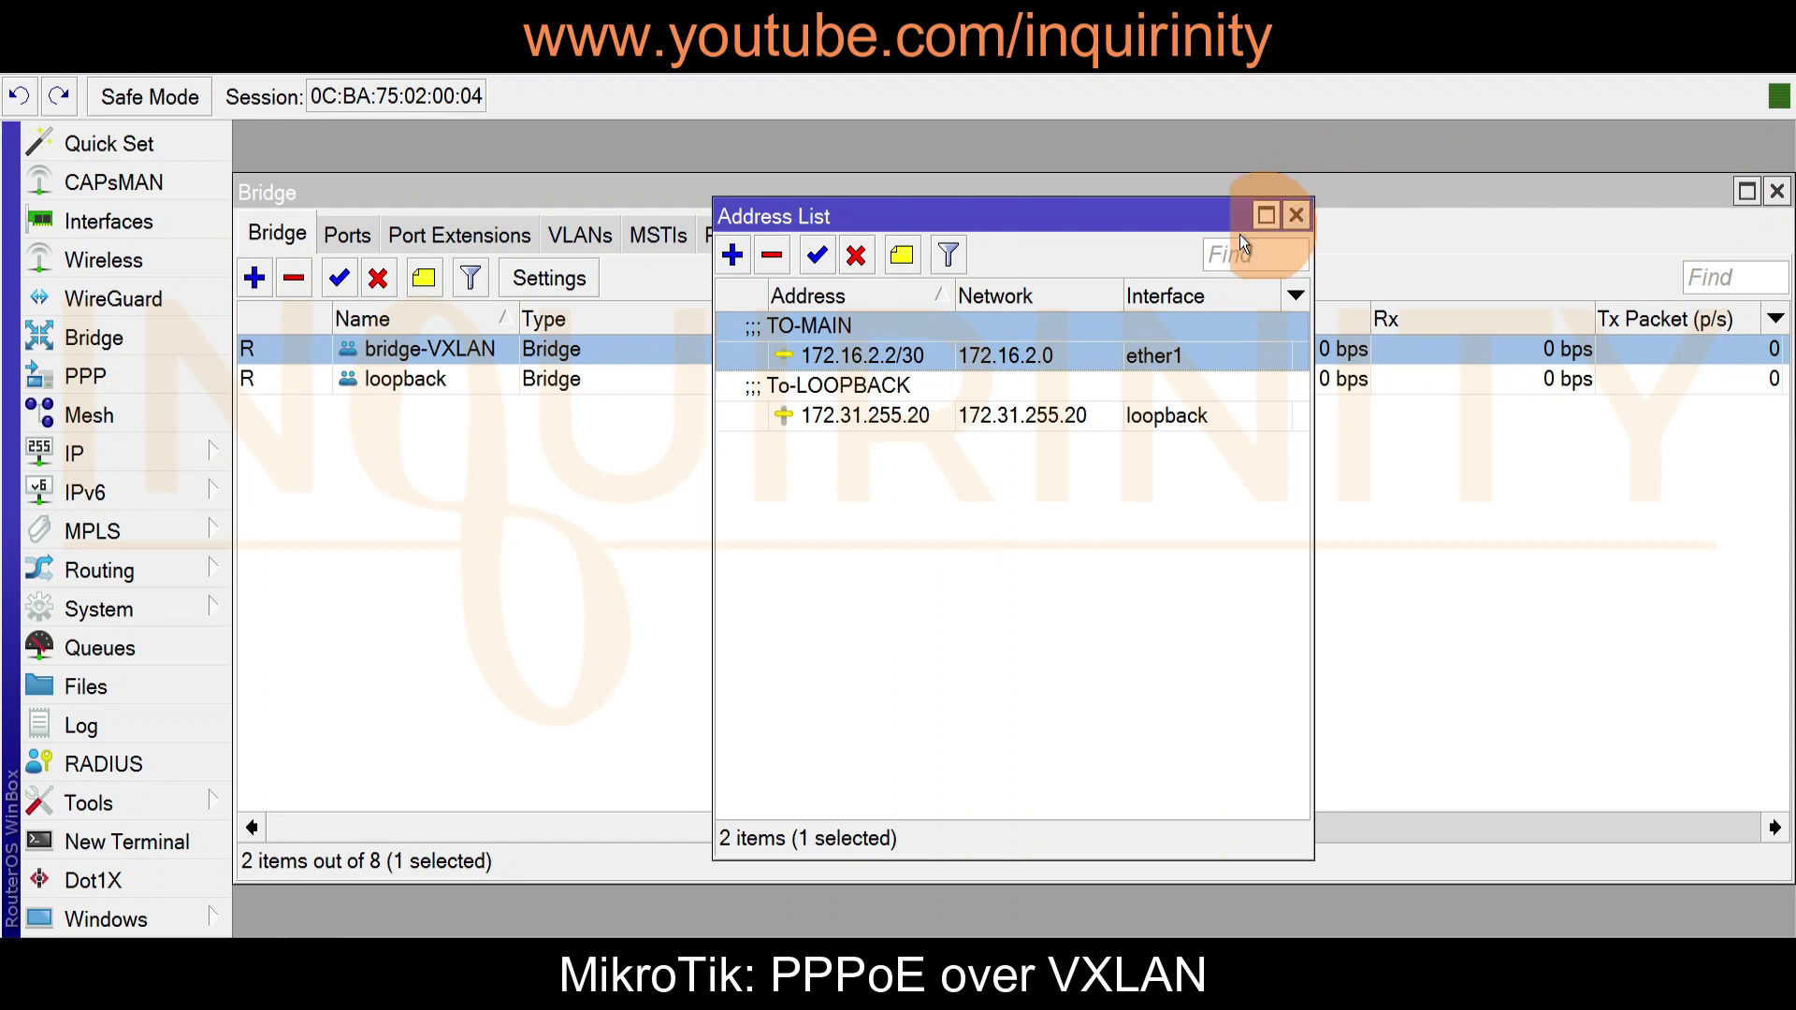
click(919, 427)
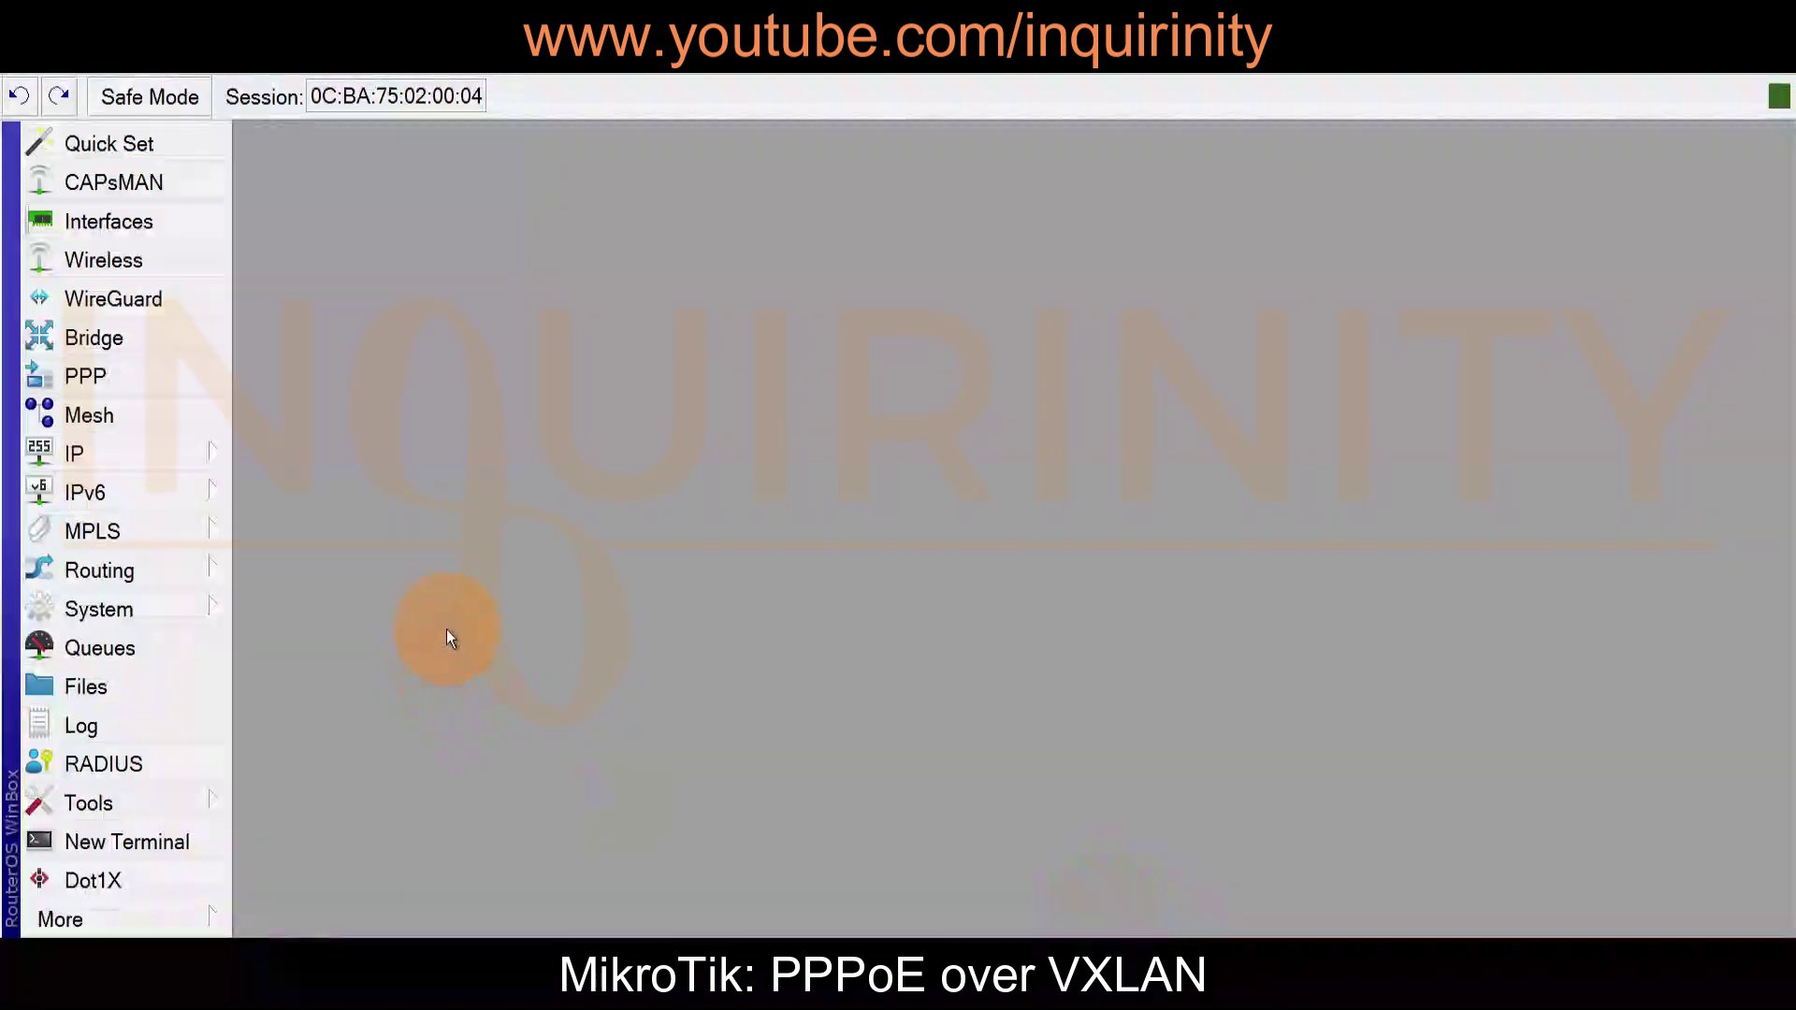
- Check router ID 172.31.255.20 and close the router ID list
click(171, 576)
click(301, 836)
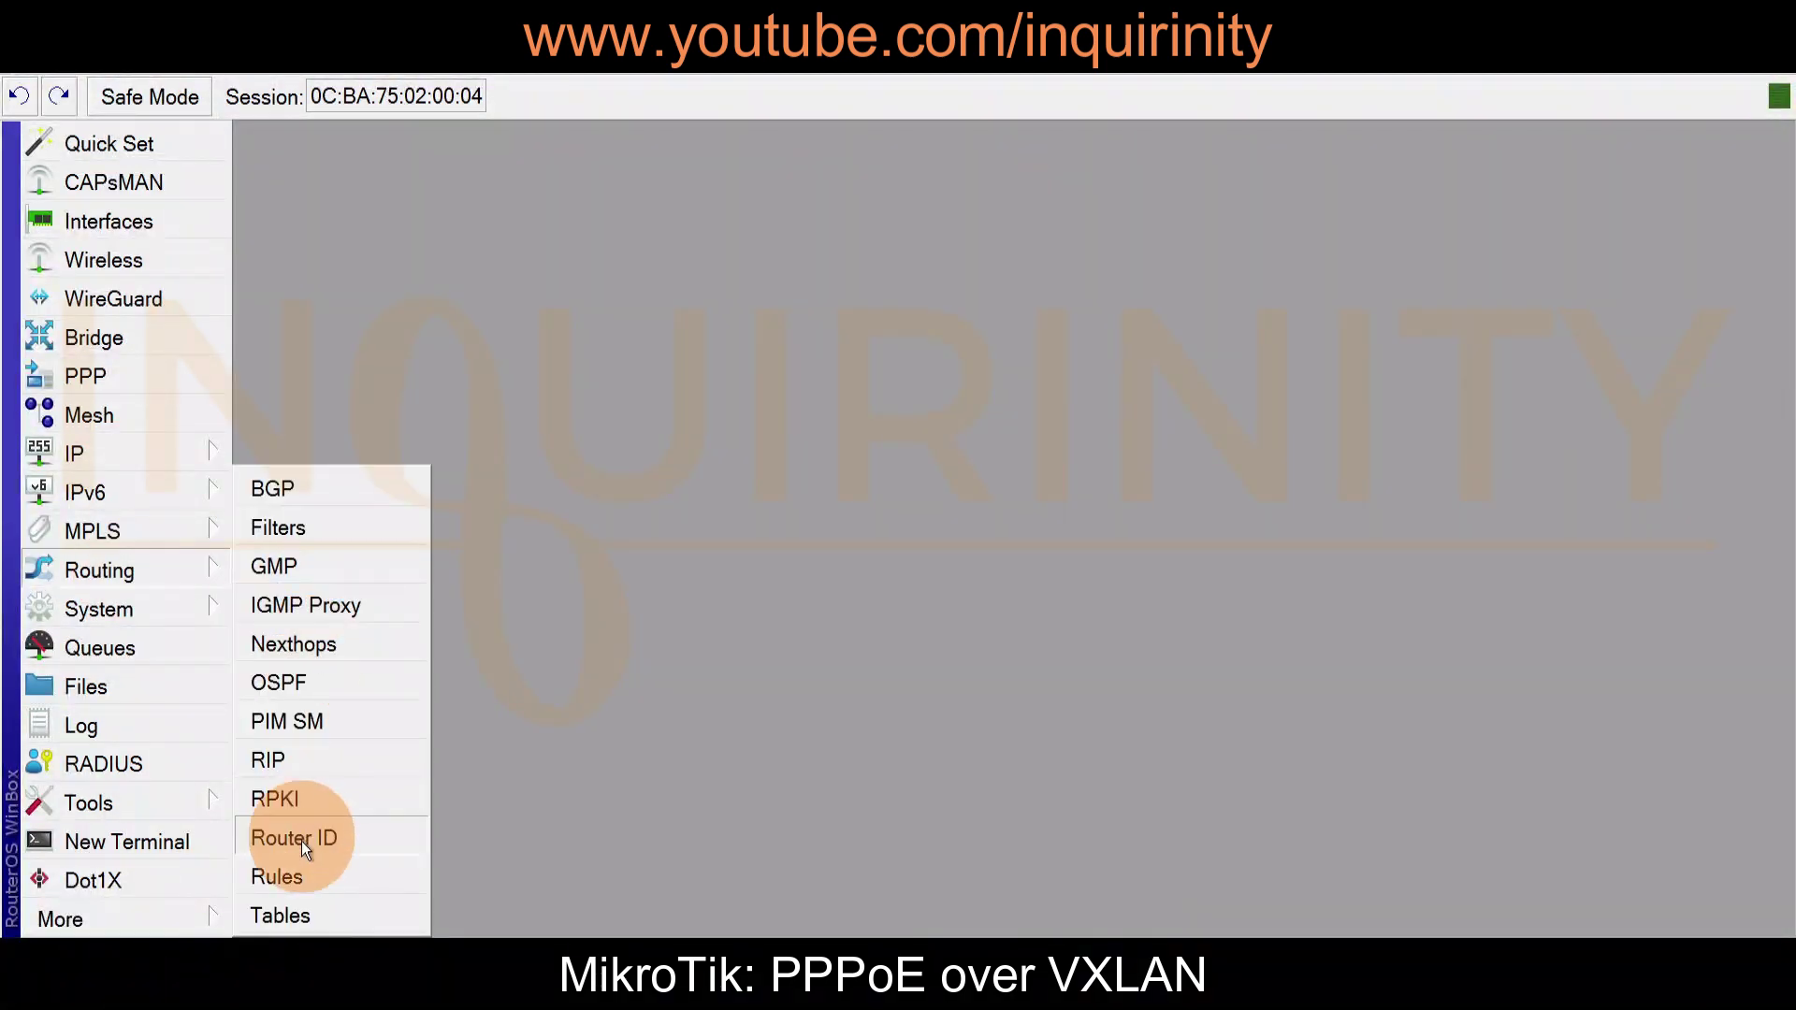
click(773, 356)
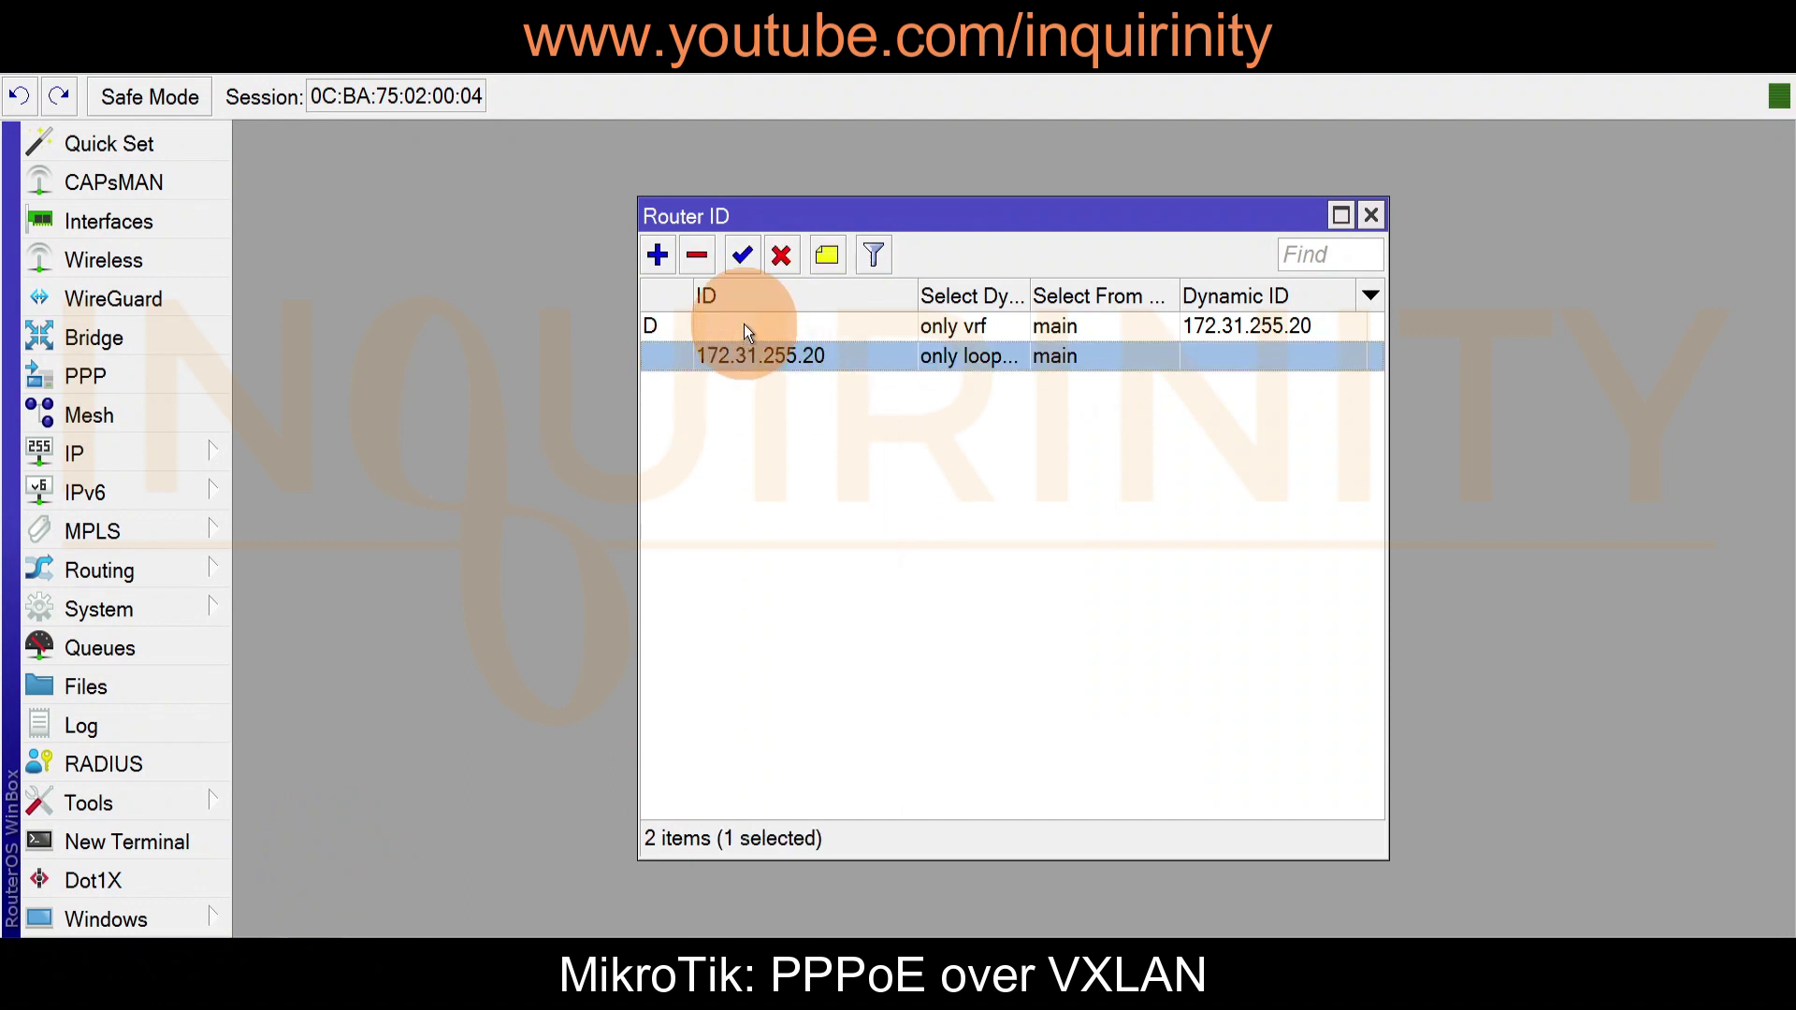
click(1370, 216)
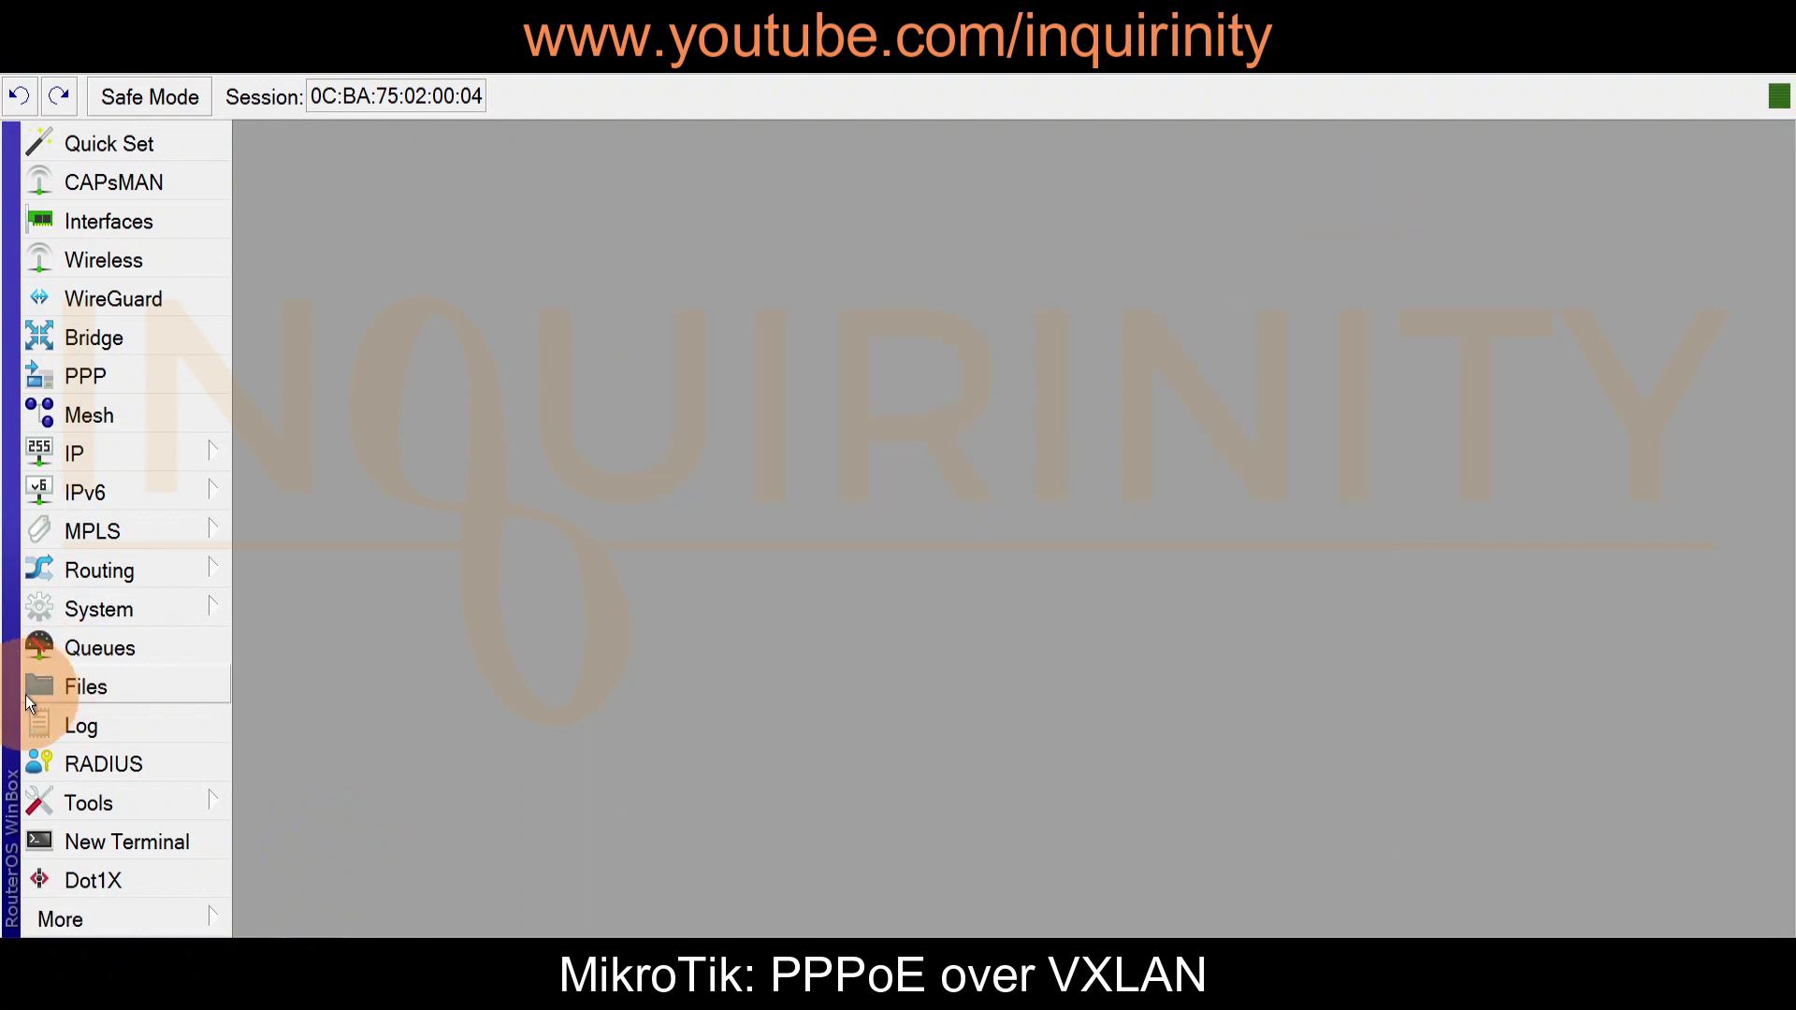
click(134, 571)
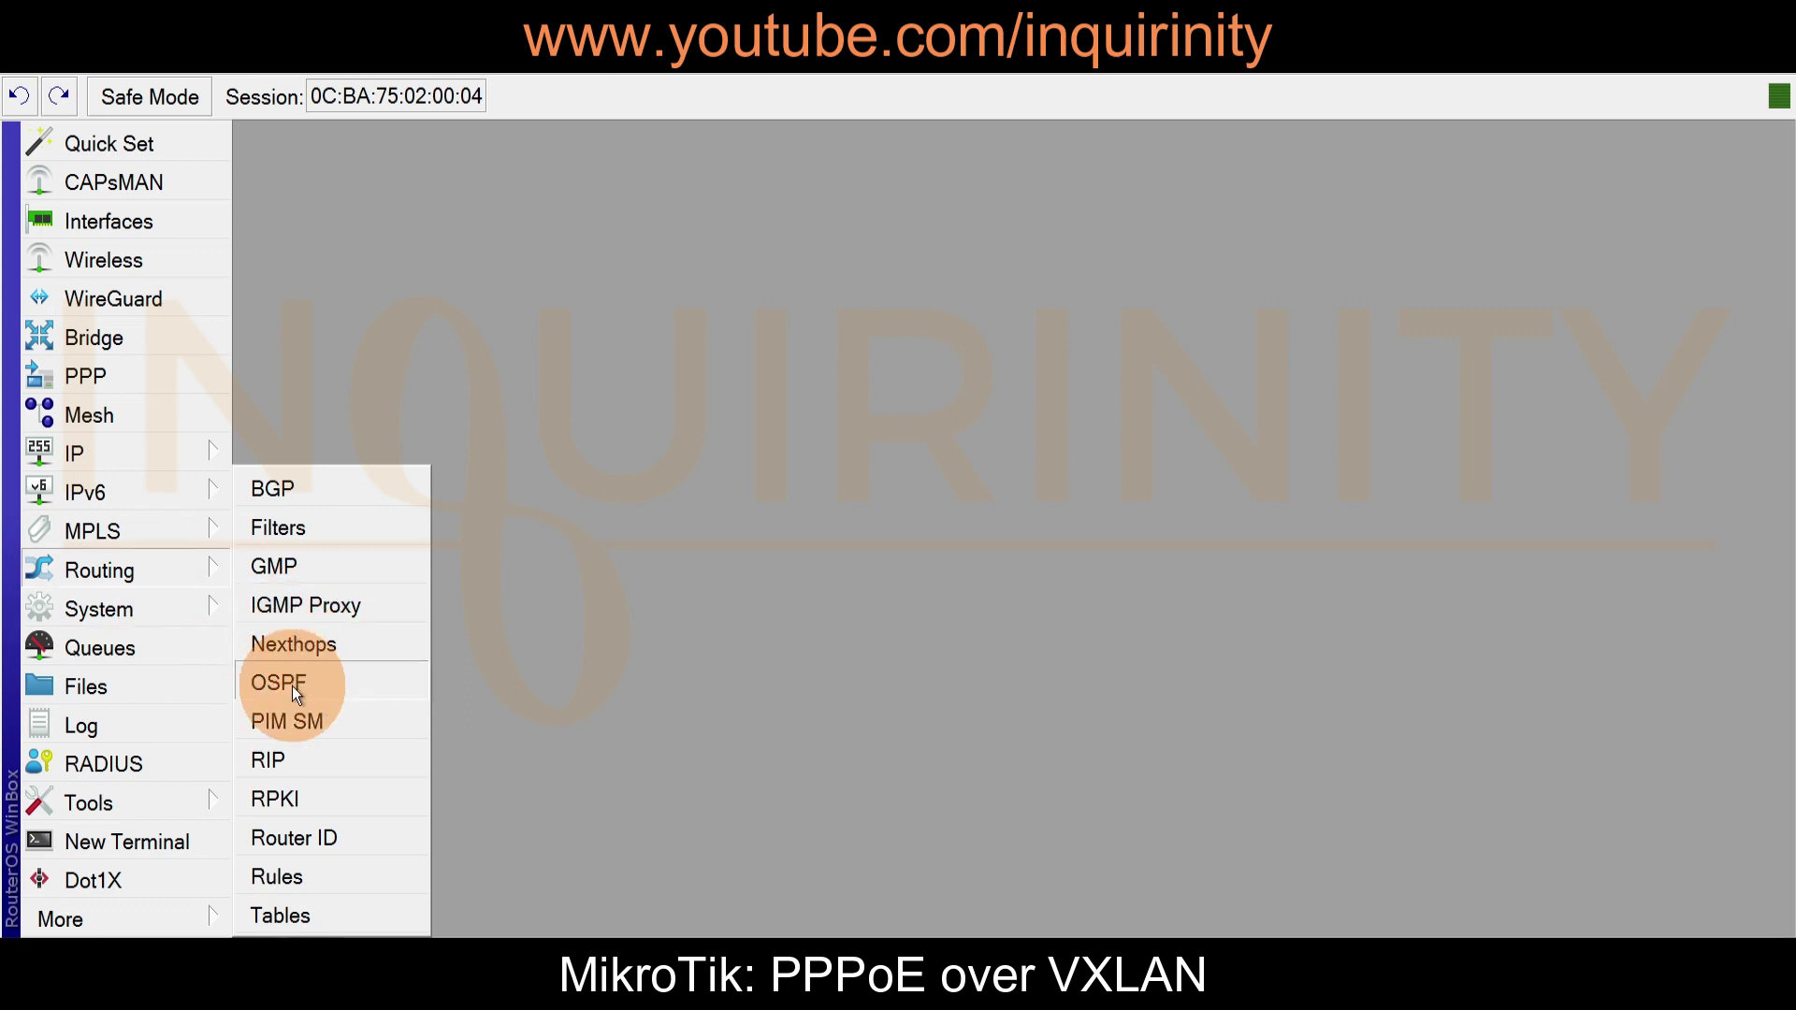
- Inspect ospf-instance-1 properties, the OSPF areas and the interface templates
click(292, 684)
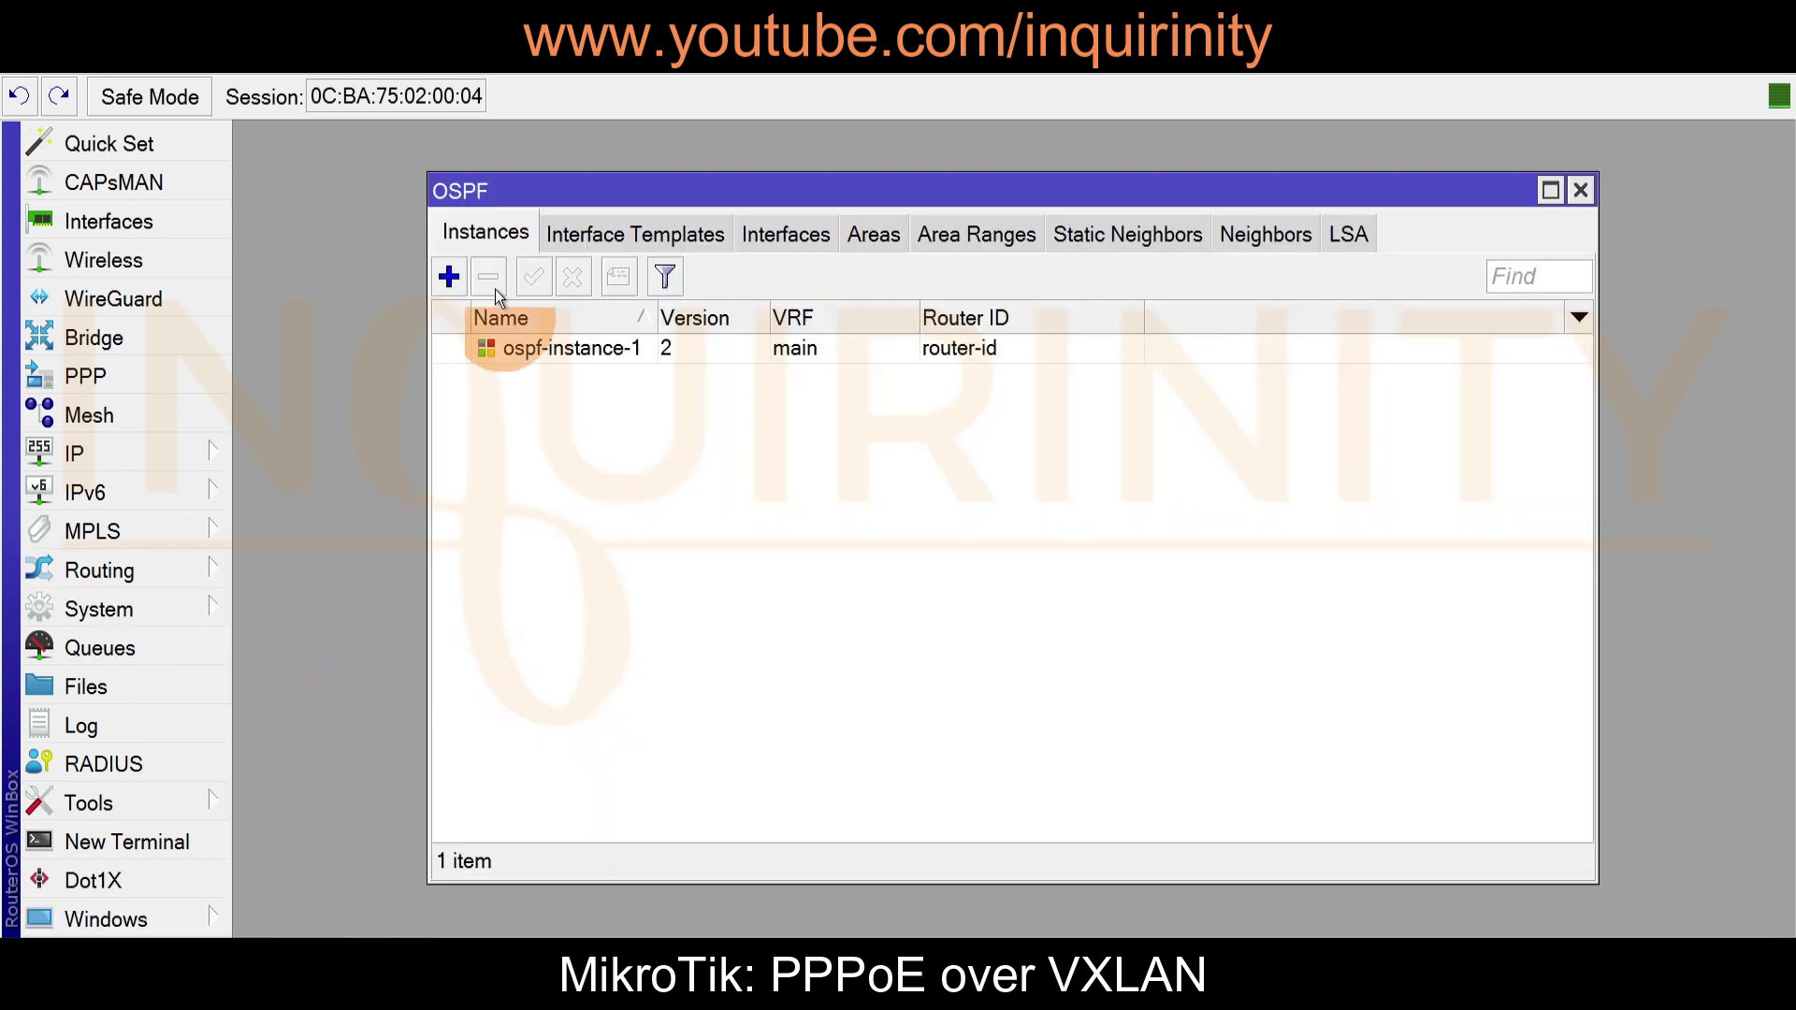
double_click(531, 356)
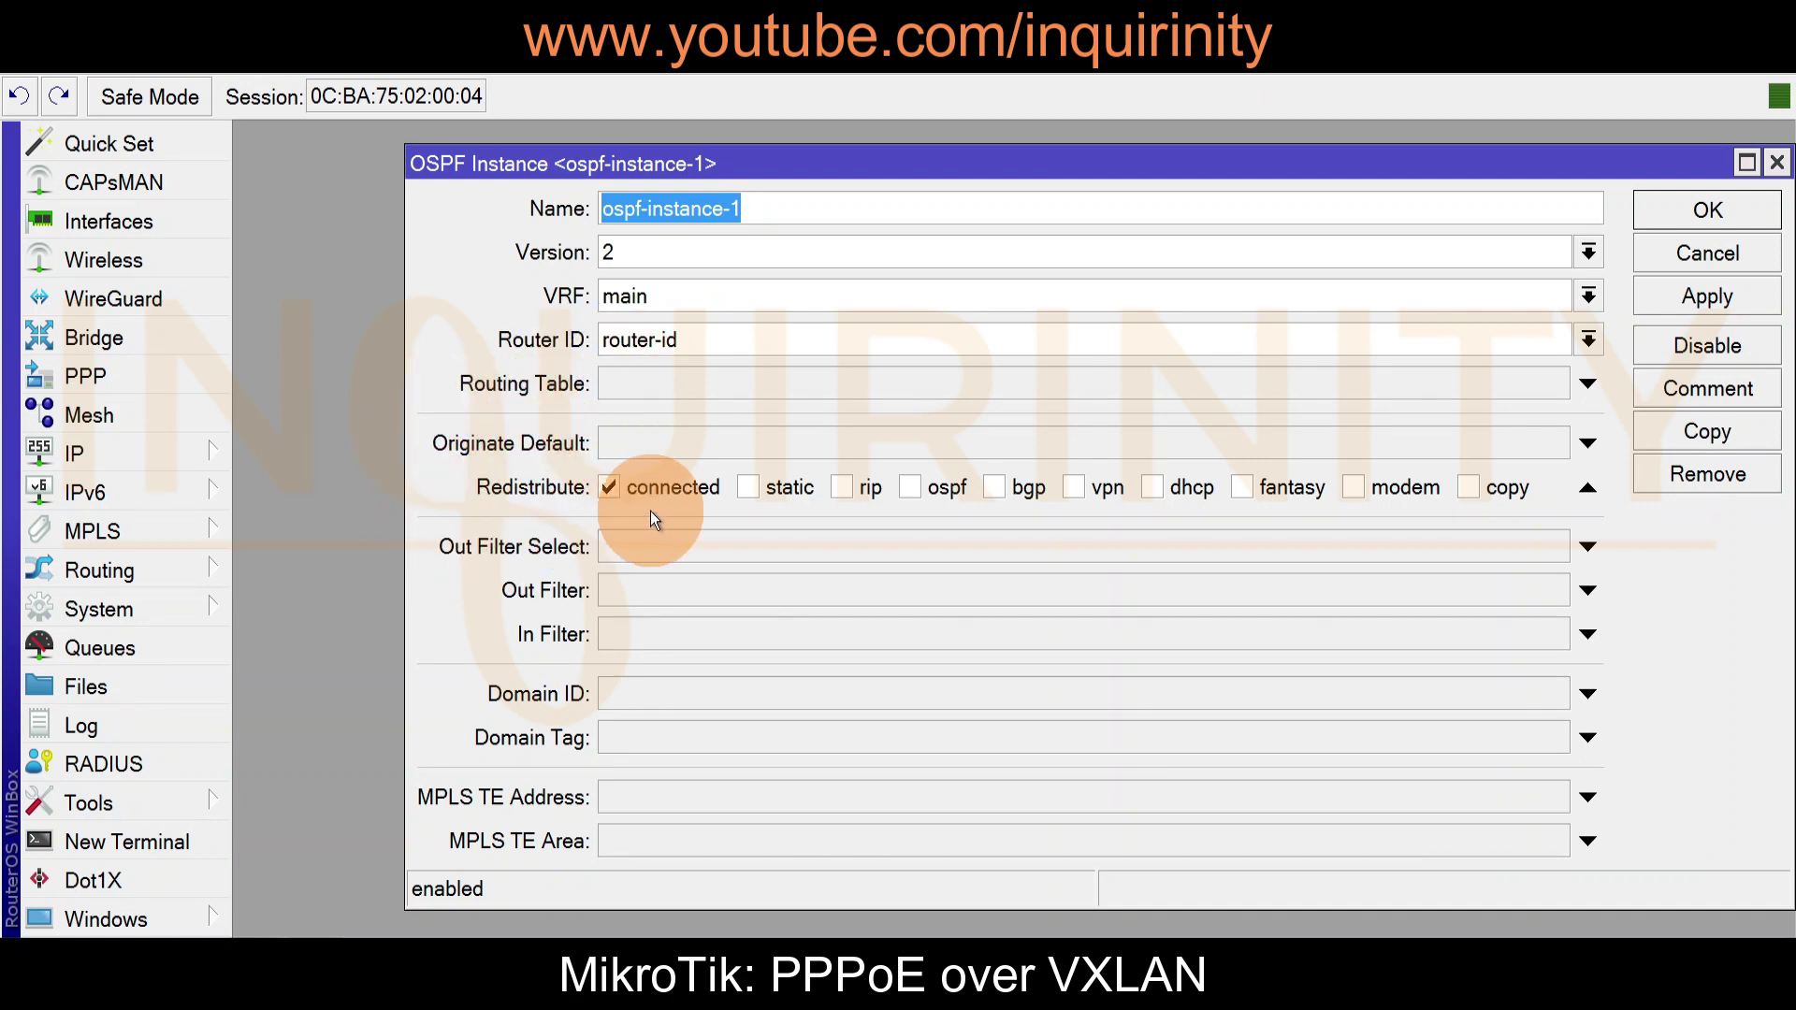
click(1777, 163)
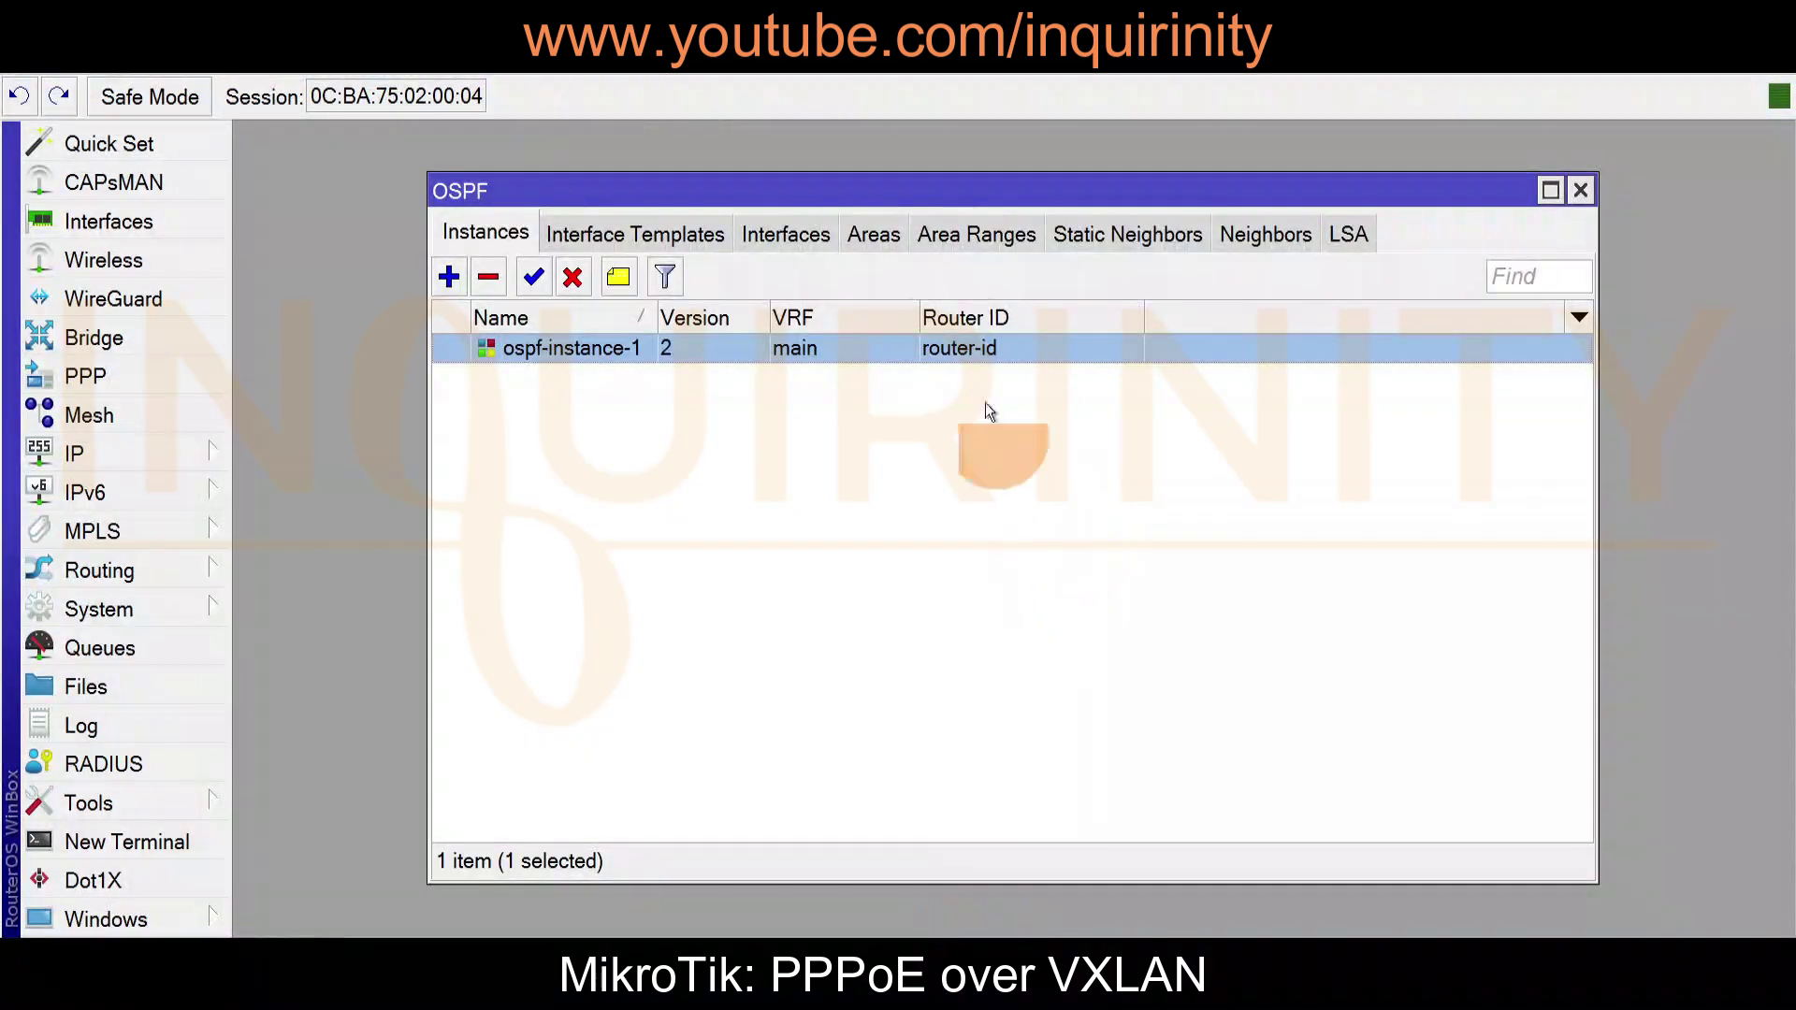
click(880, 233)
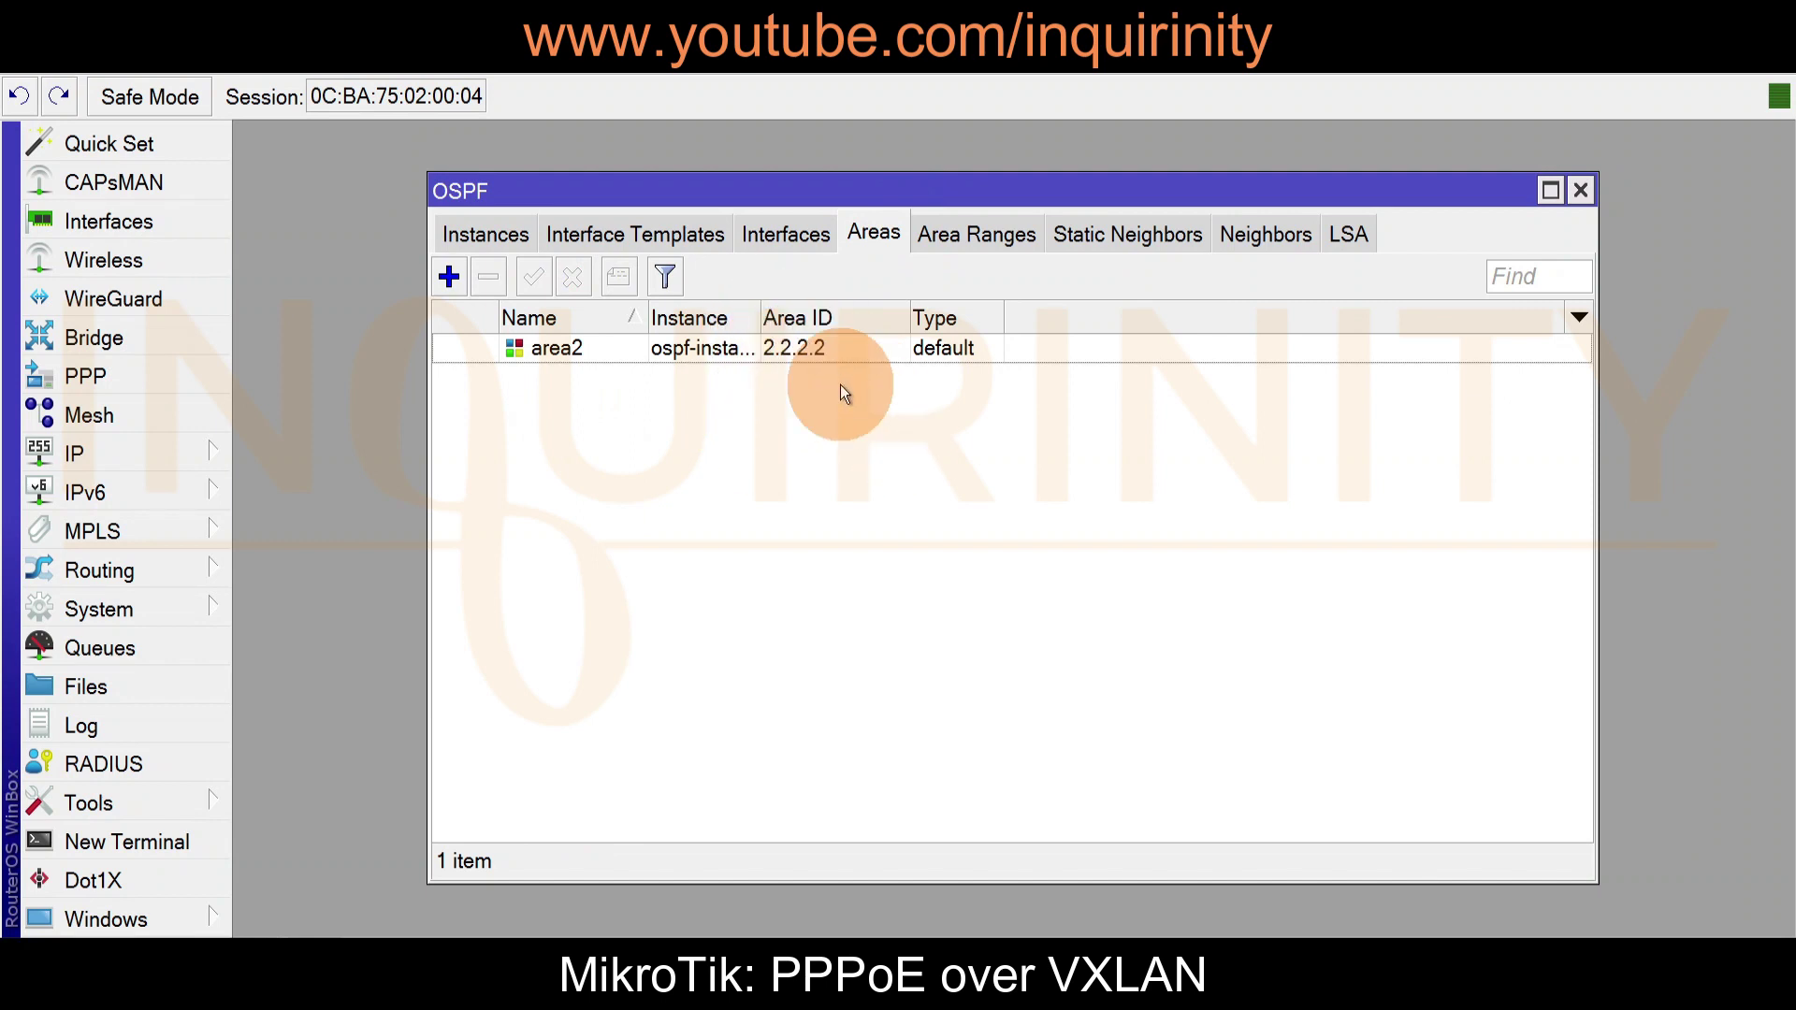
click(592, 233)
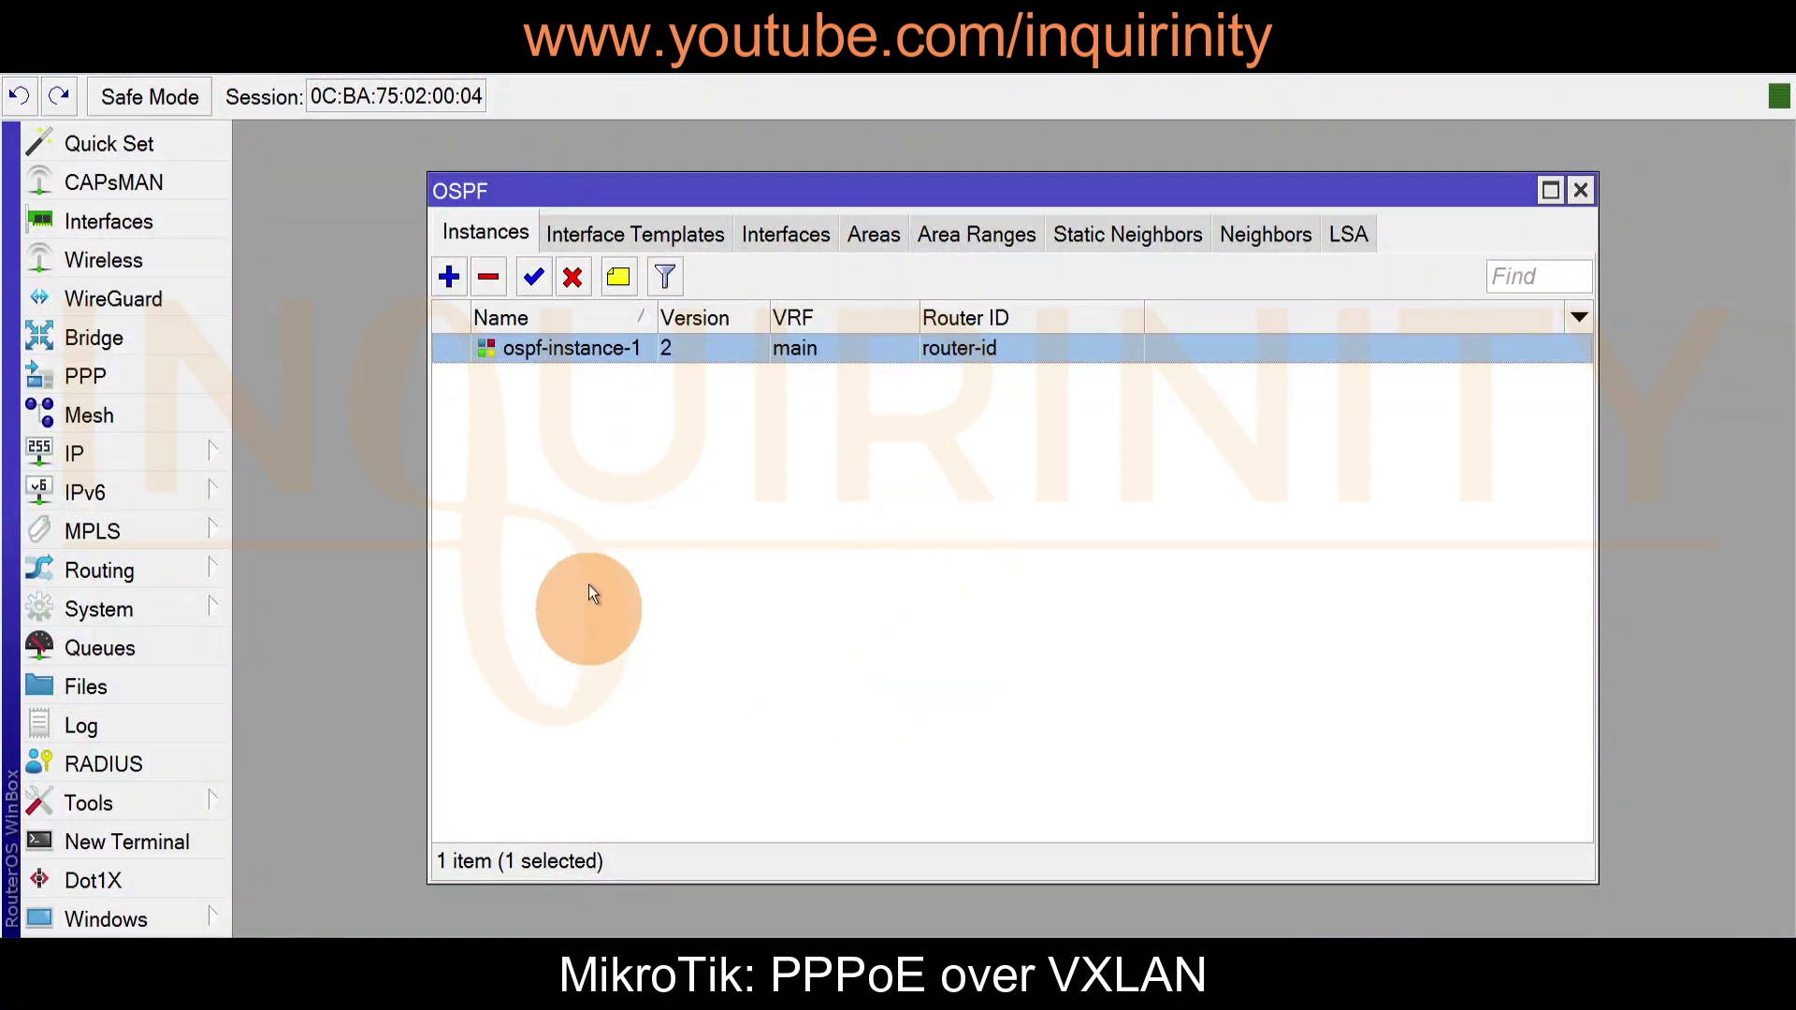
- Confirm neighbor 172.16.2.1 in area2 is Full, then close the OSPF window
click(1254, 239)
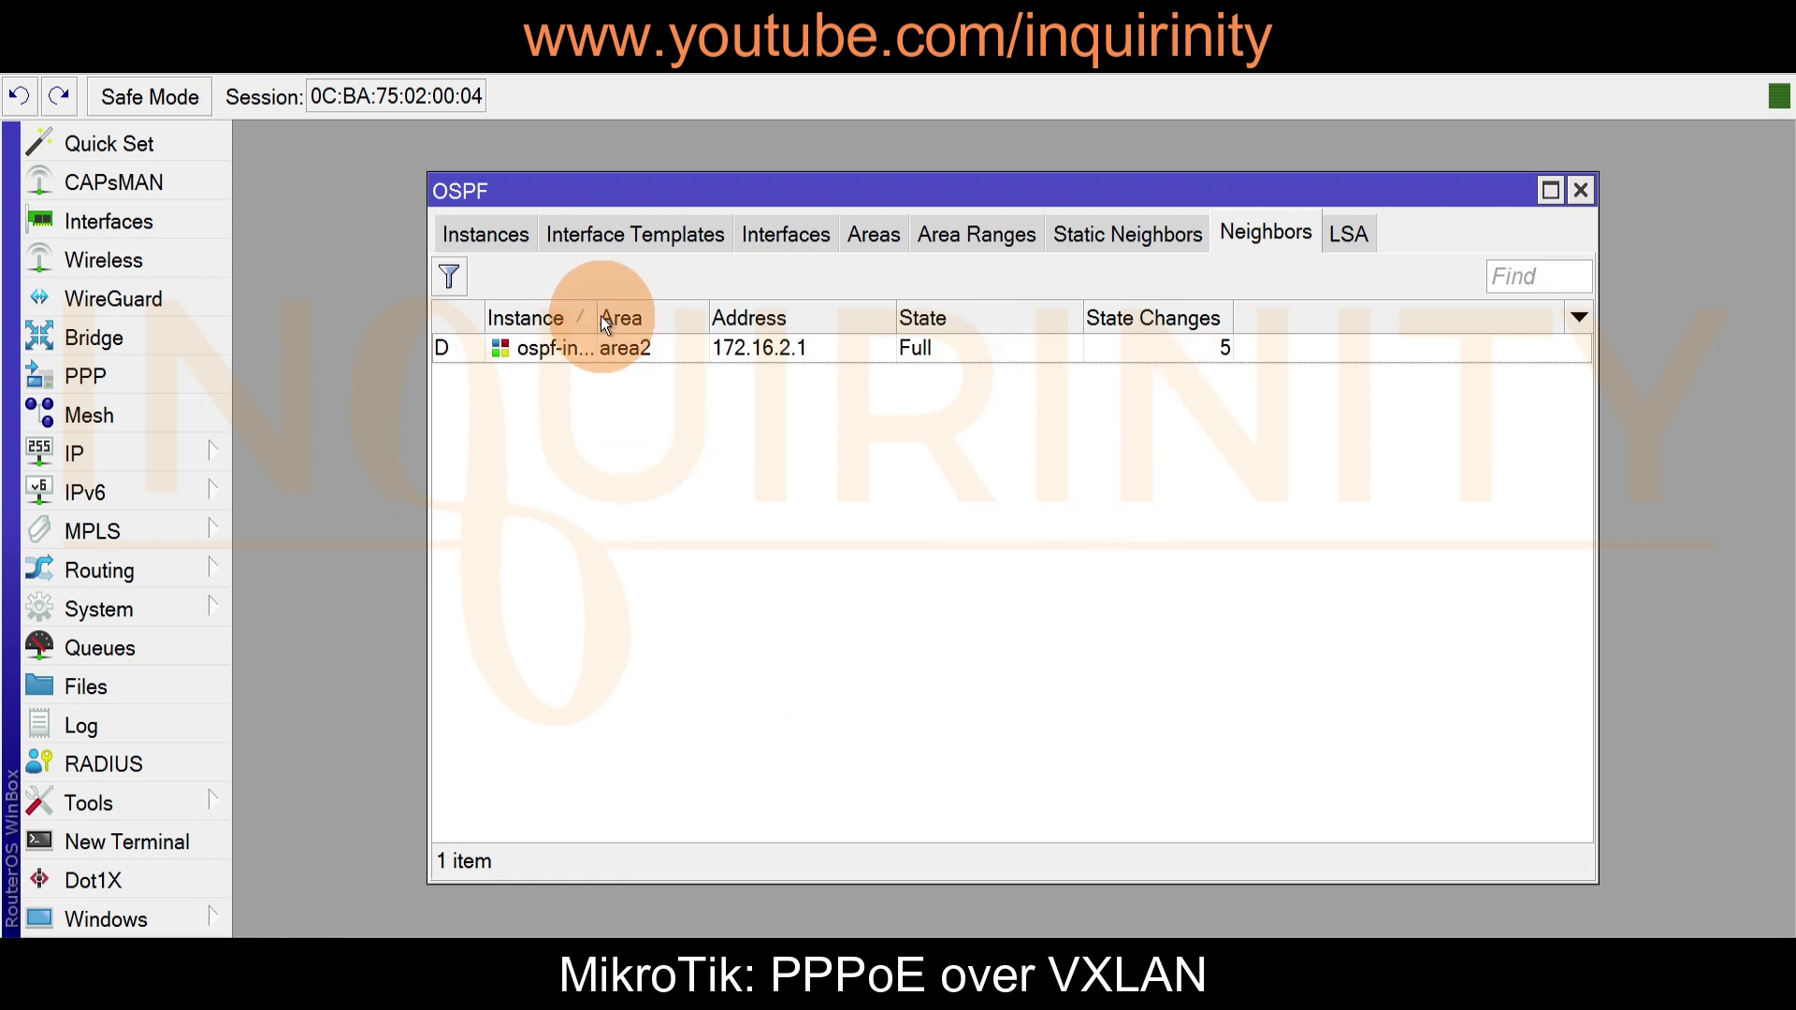
drag(595, 314, 682, 316)
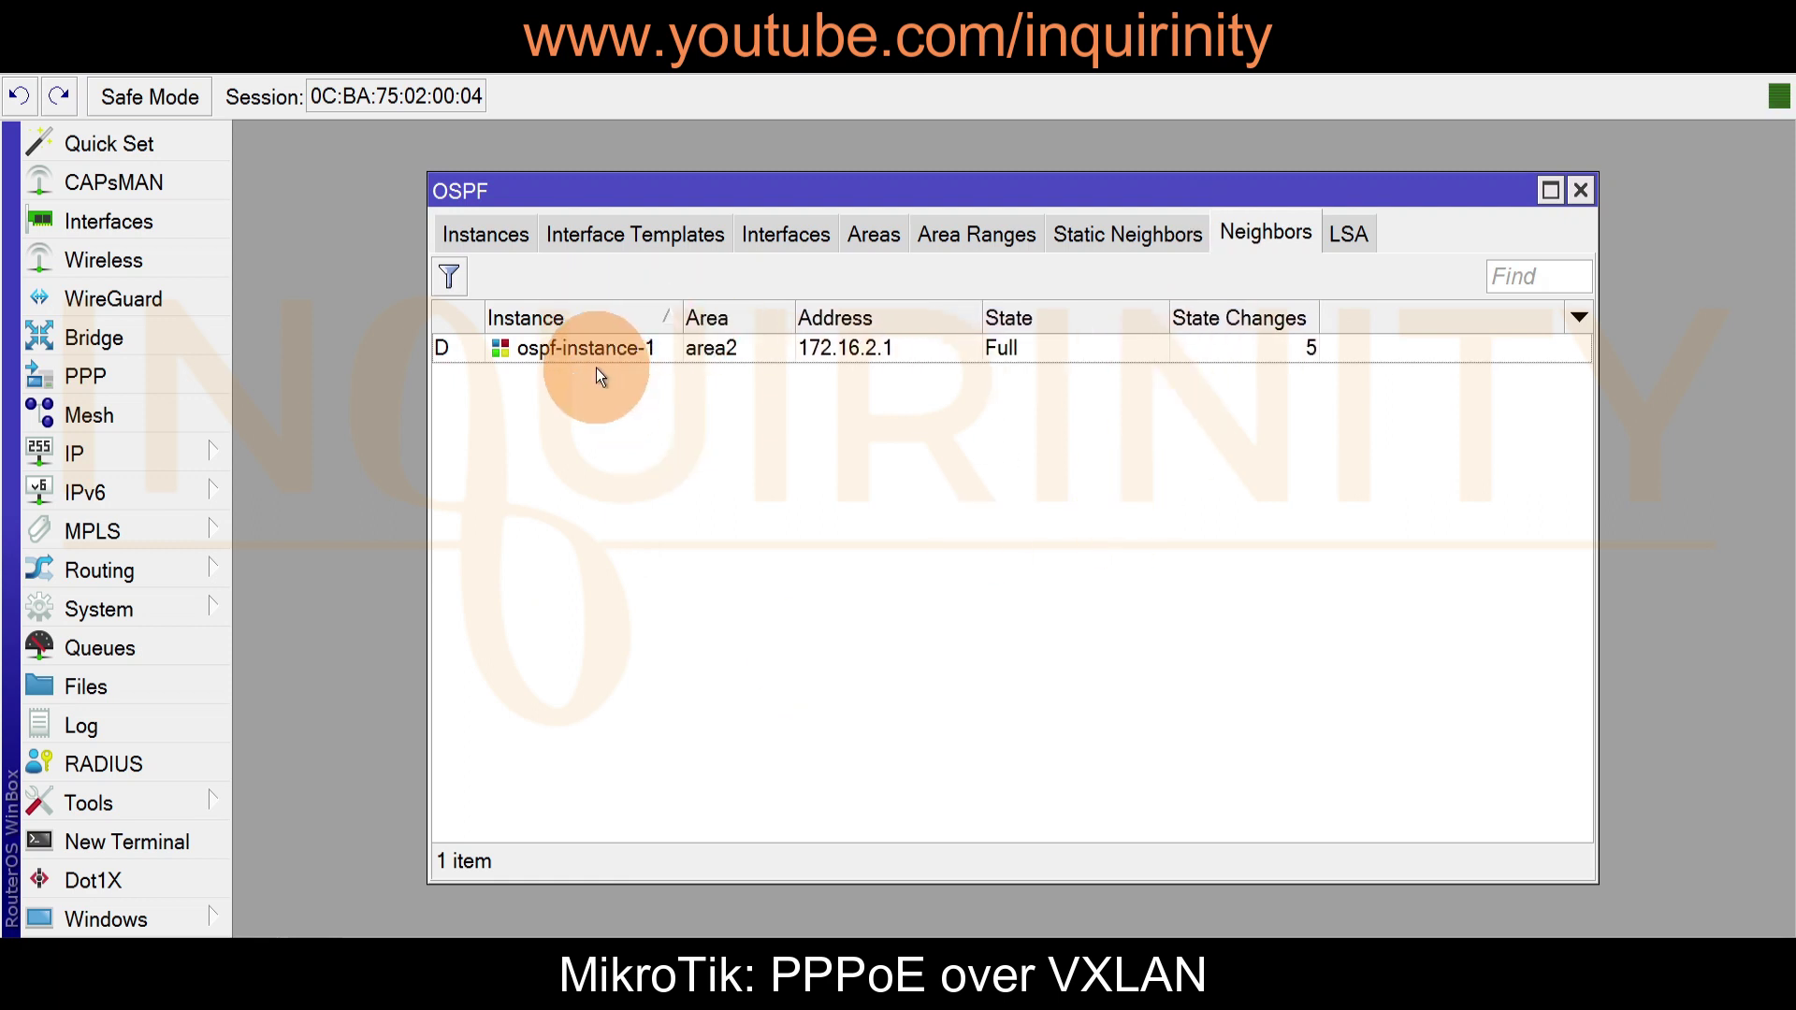
click(902, 356)
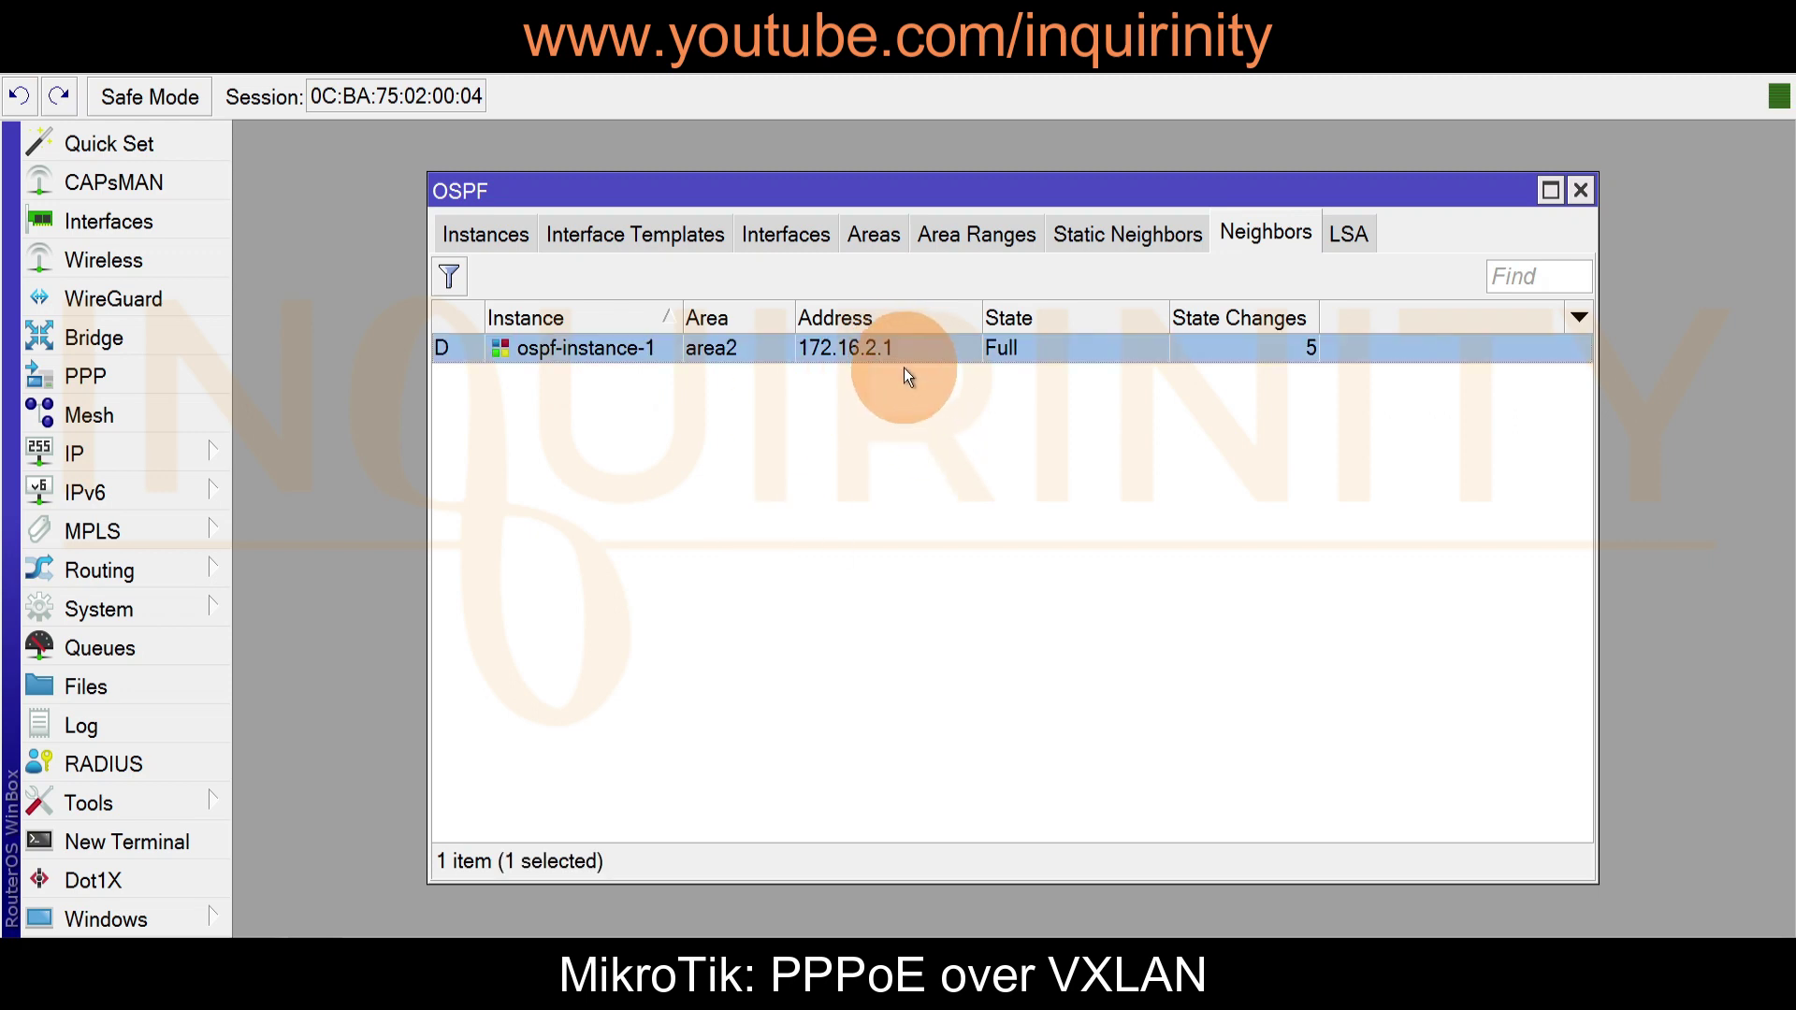
key(Escape)
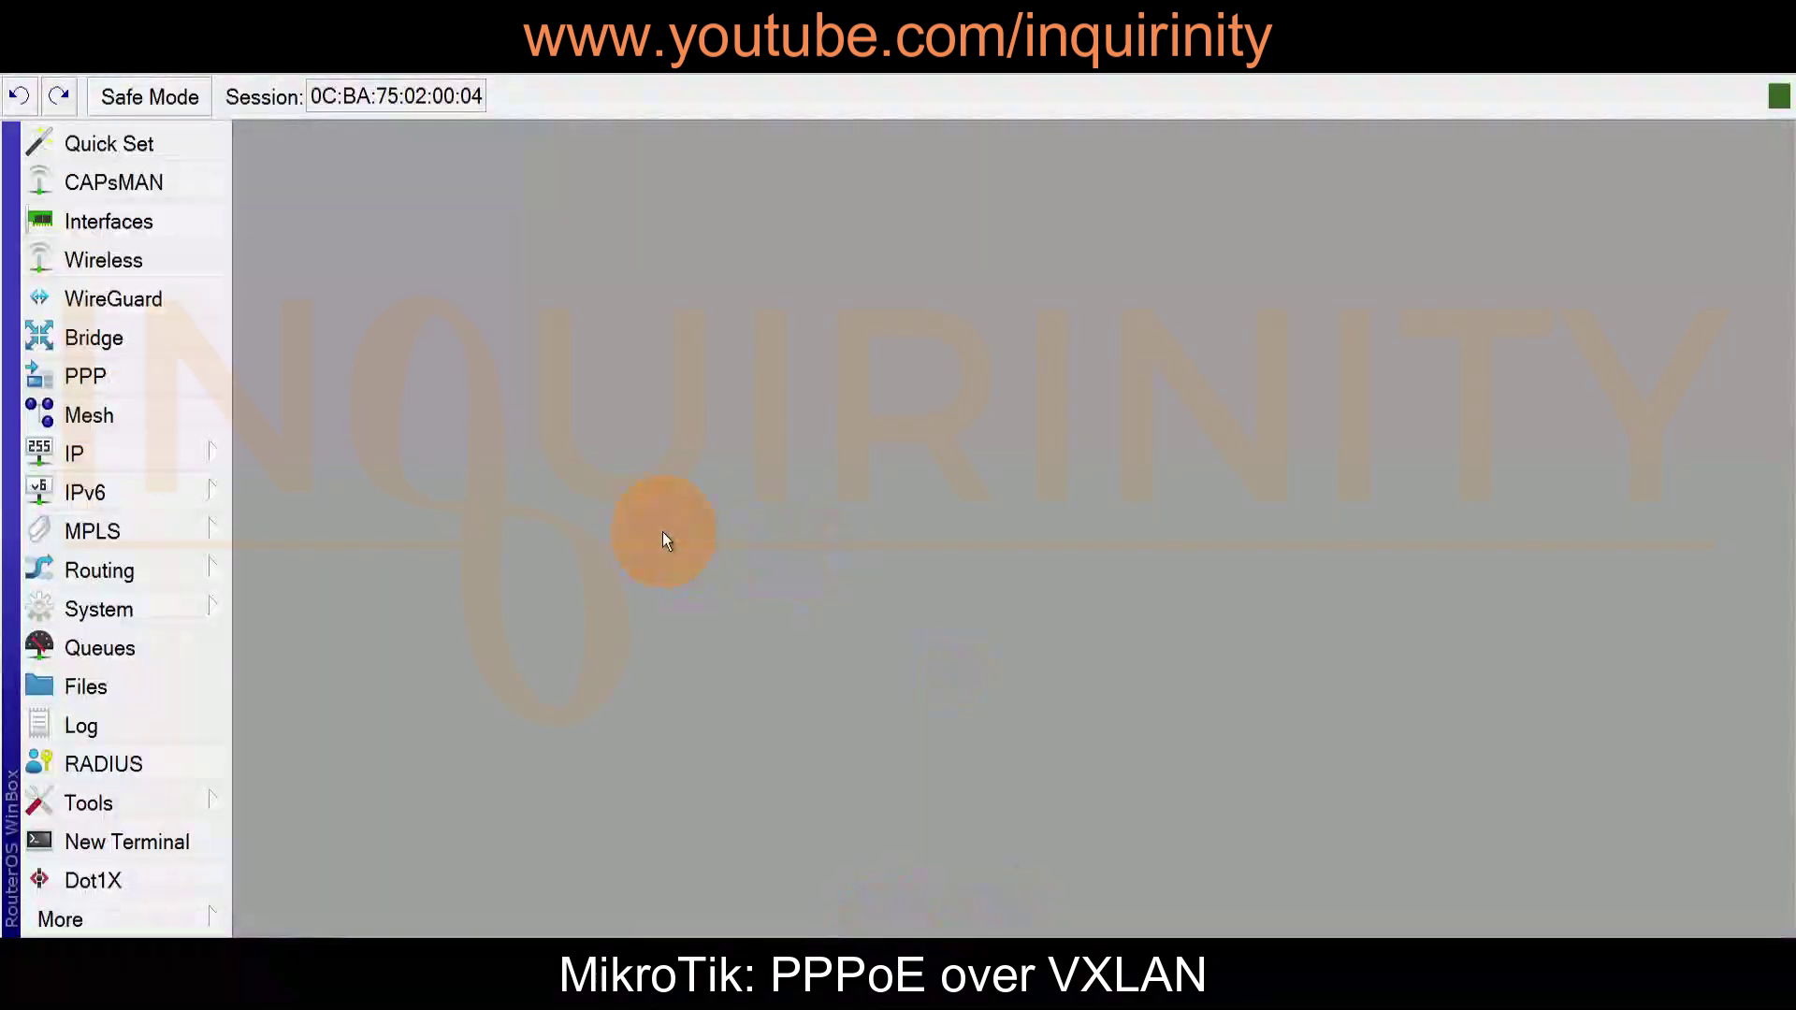
- Open IP > Routes and highlight the OSPF routes to 10.0.0.199/32 and 10.0.0.200/32
click(163, 452)
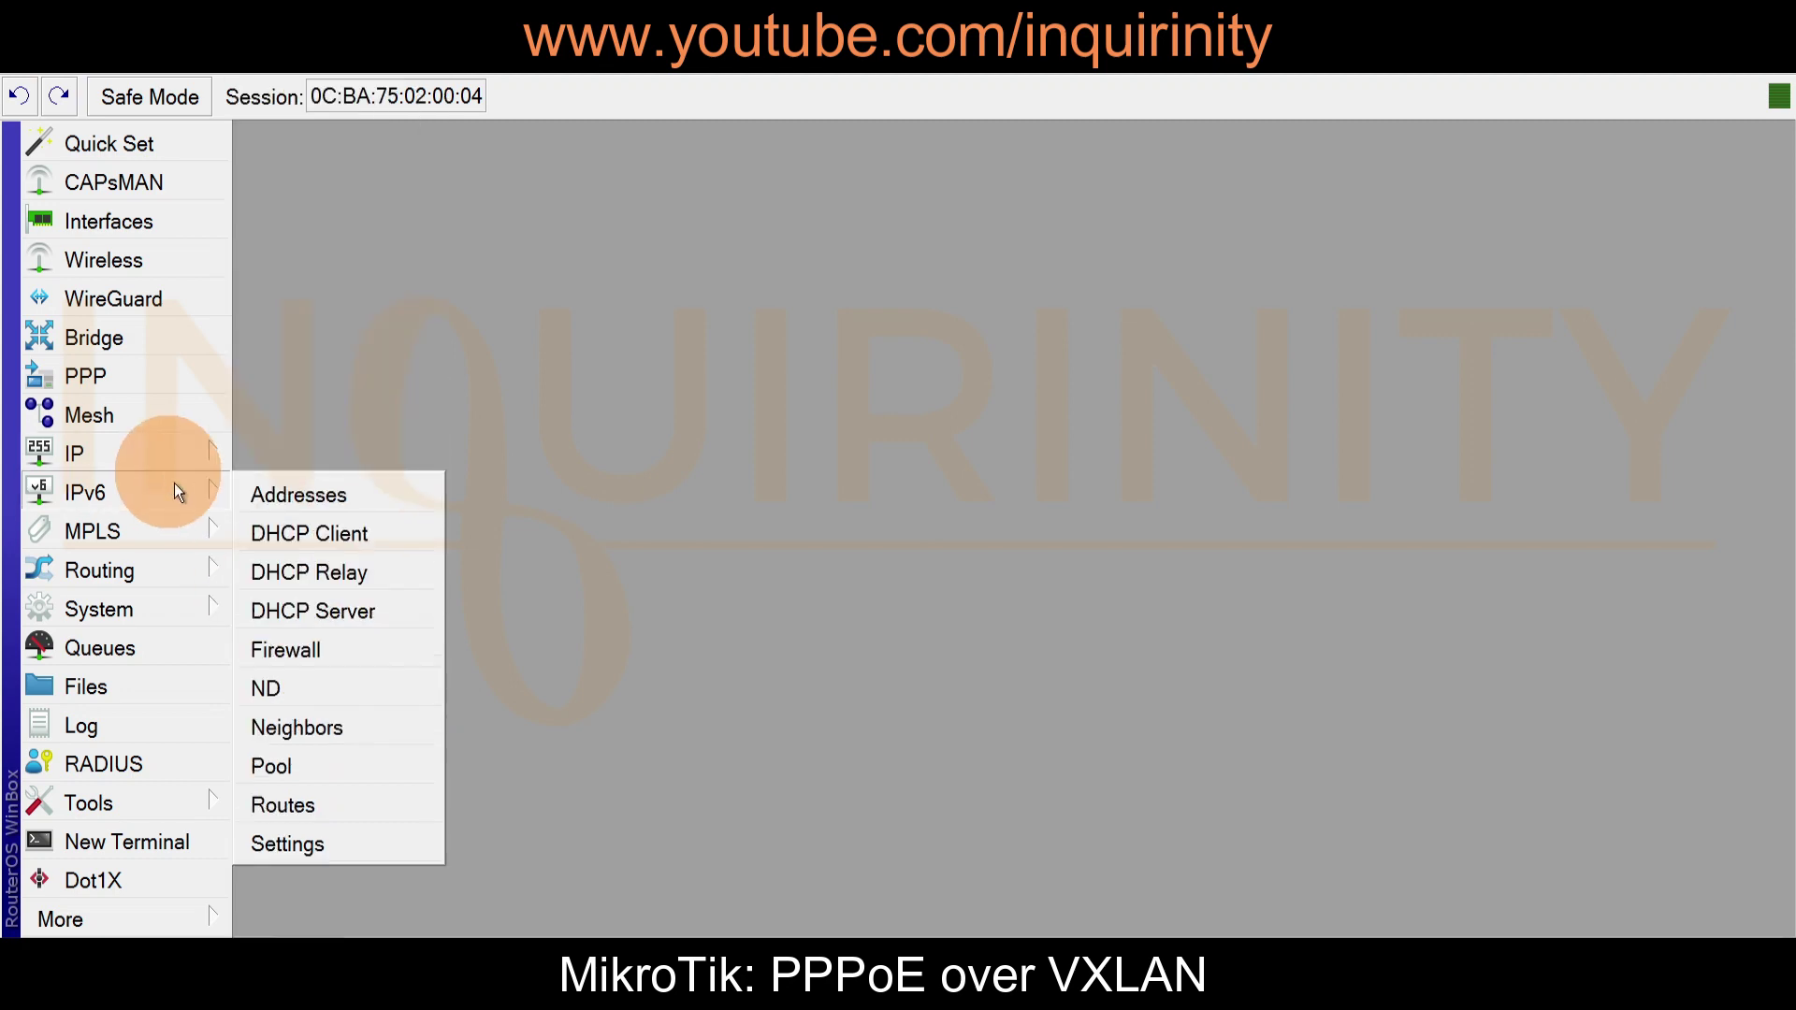
click(288, 597)
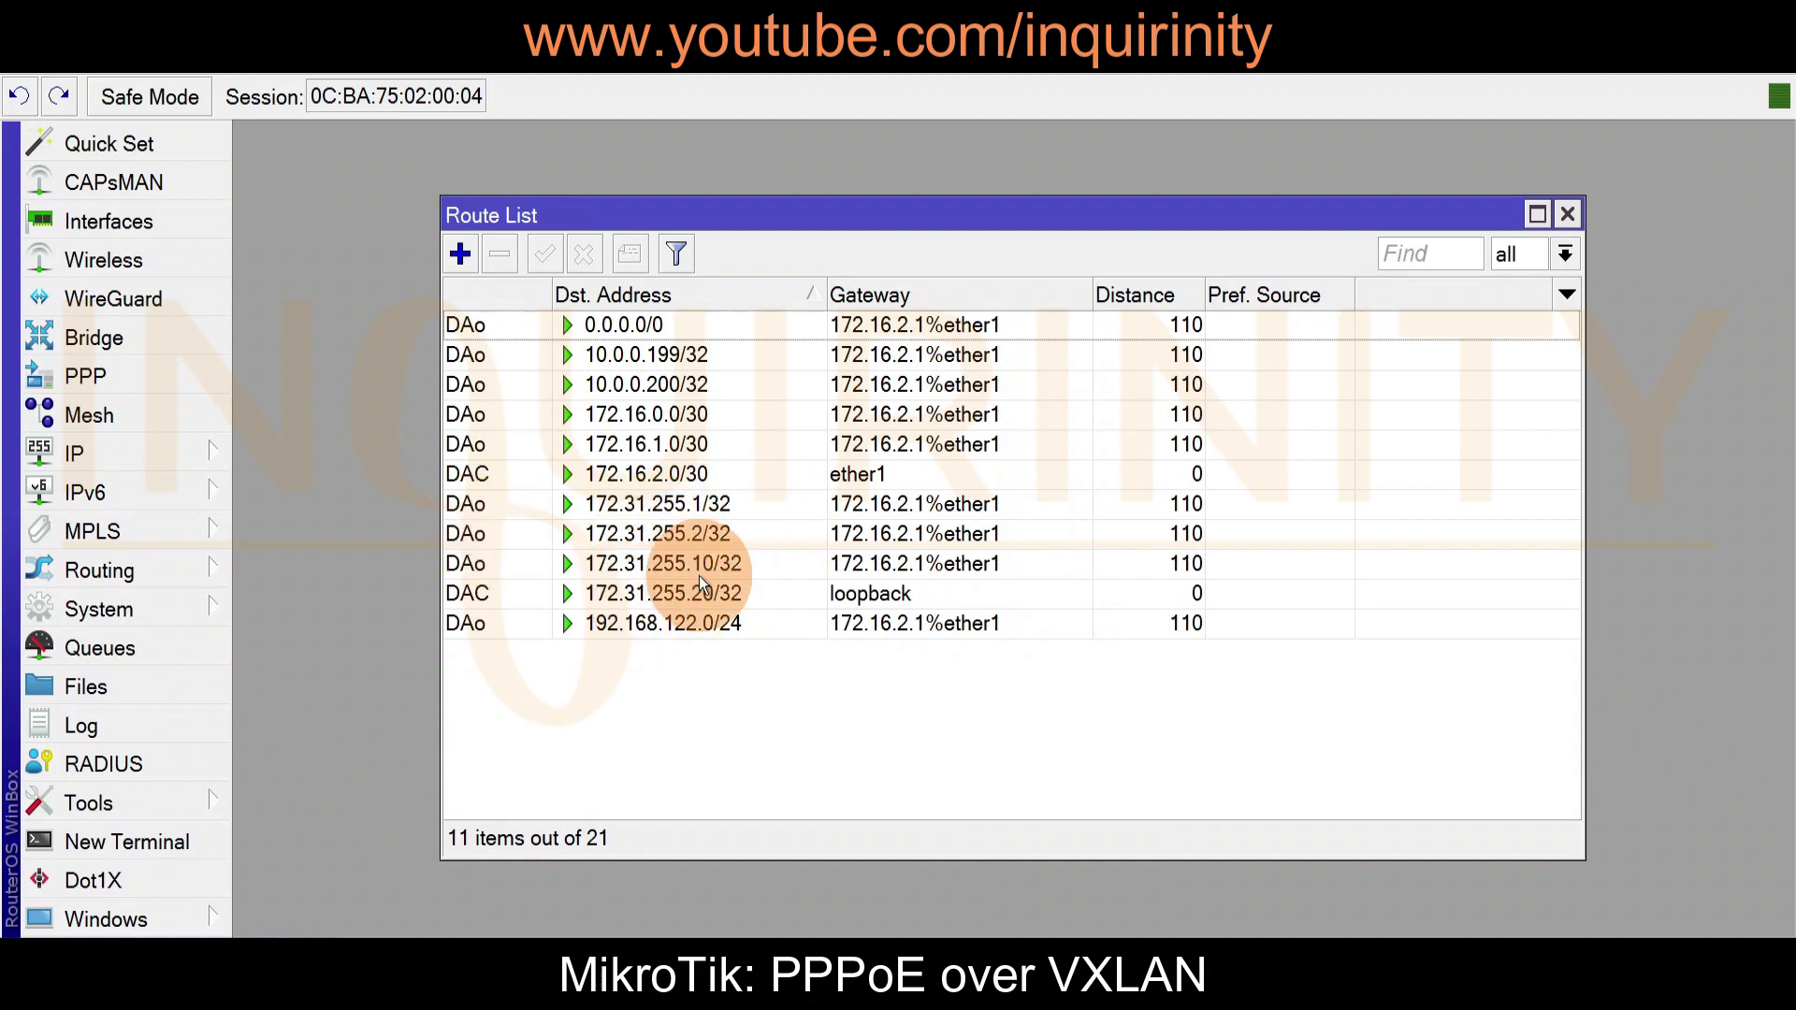
click(642, 356)
click(621, 387)
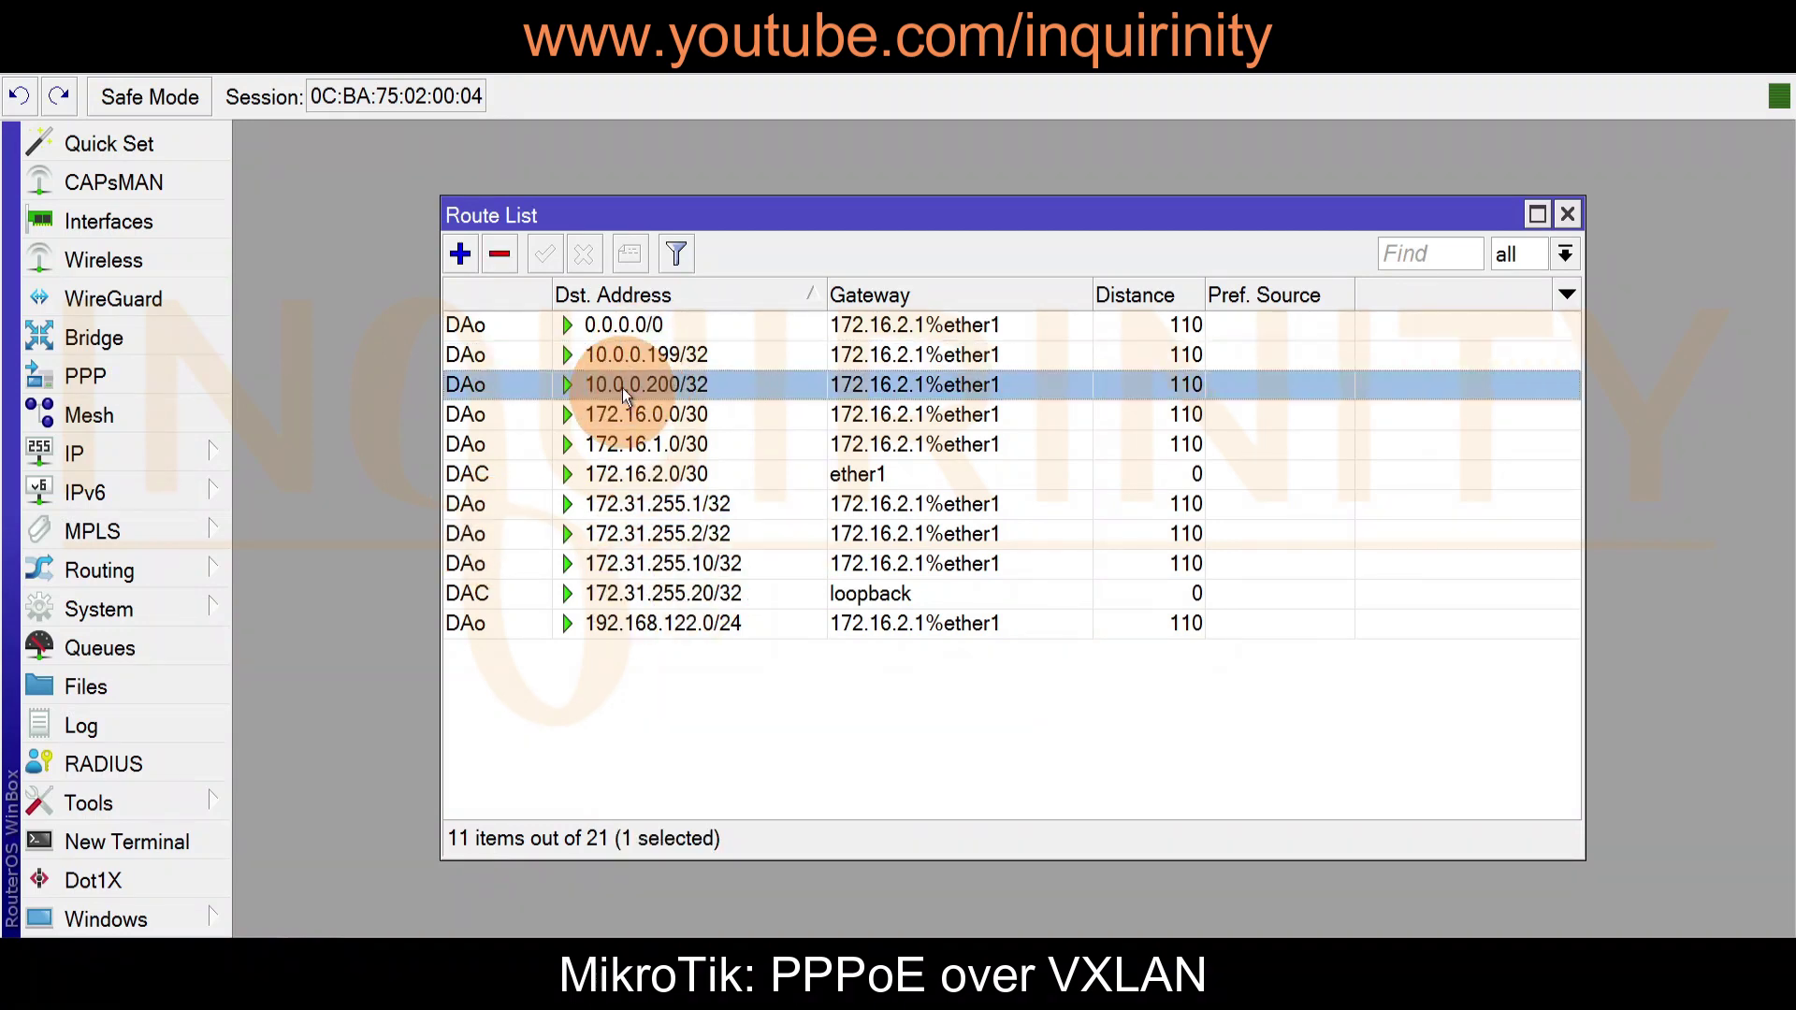
click(625, 356)
click(639, 386)
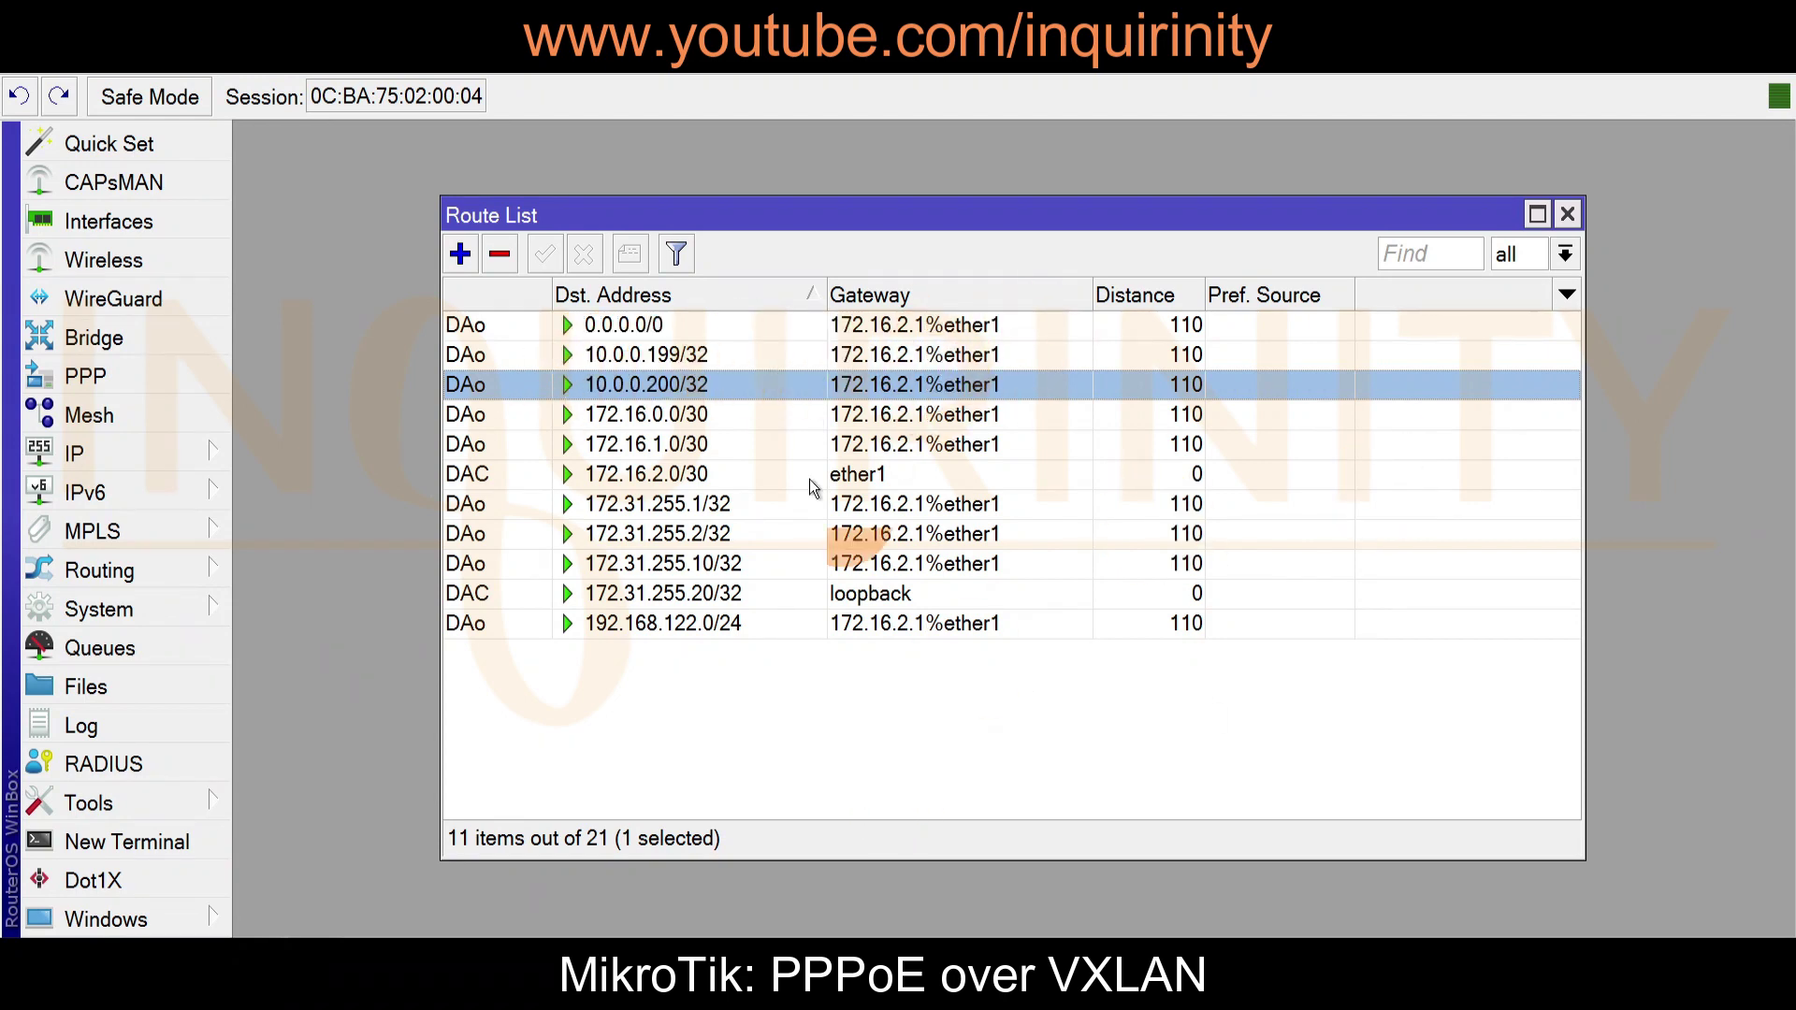
click(816, 664)
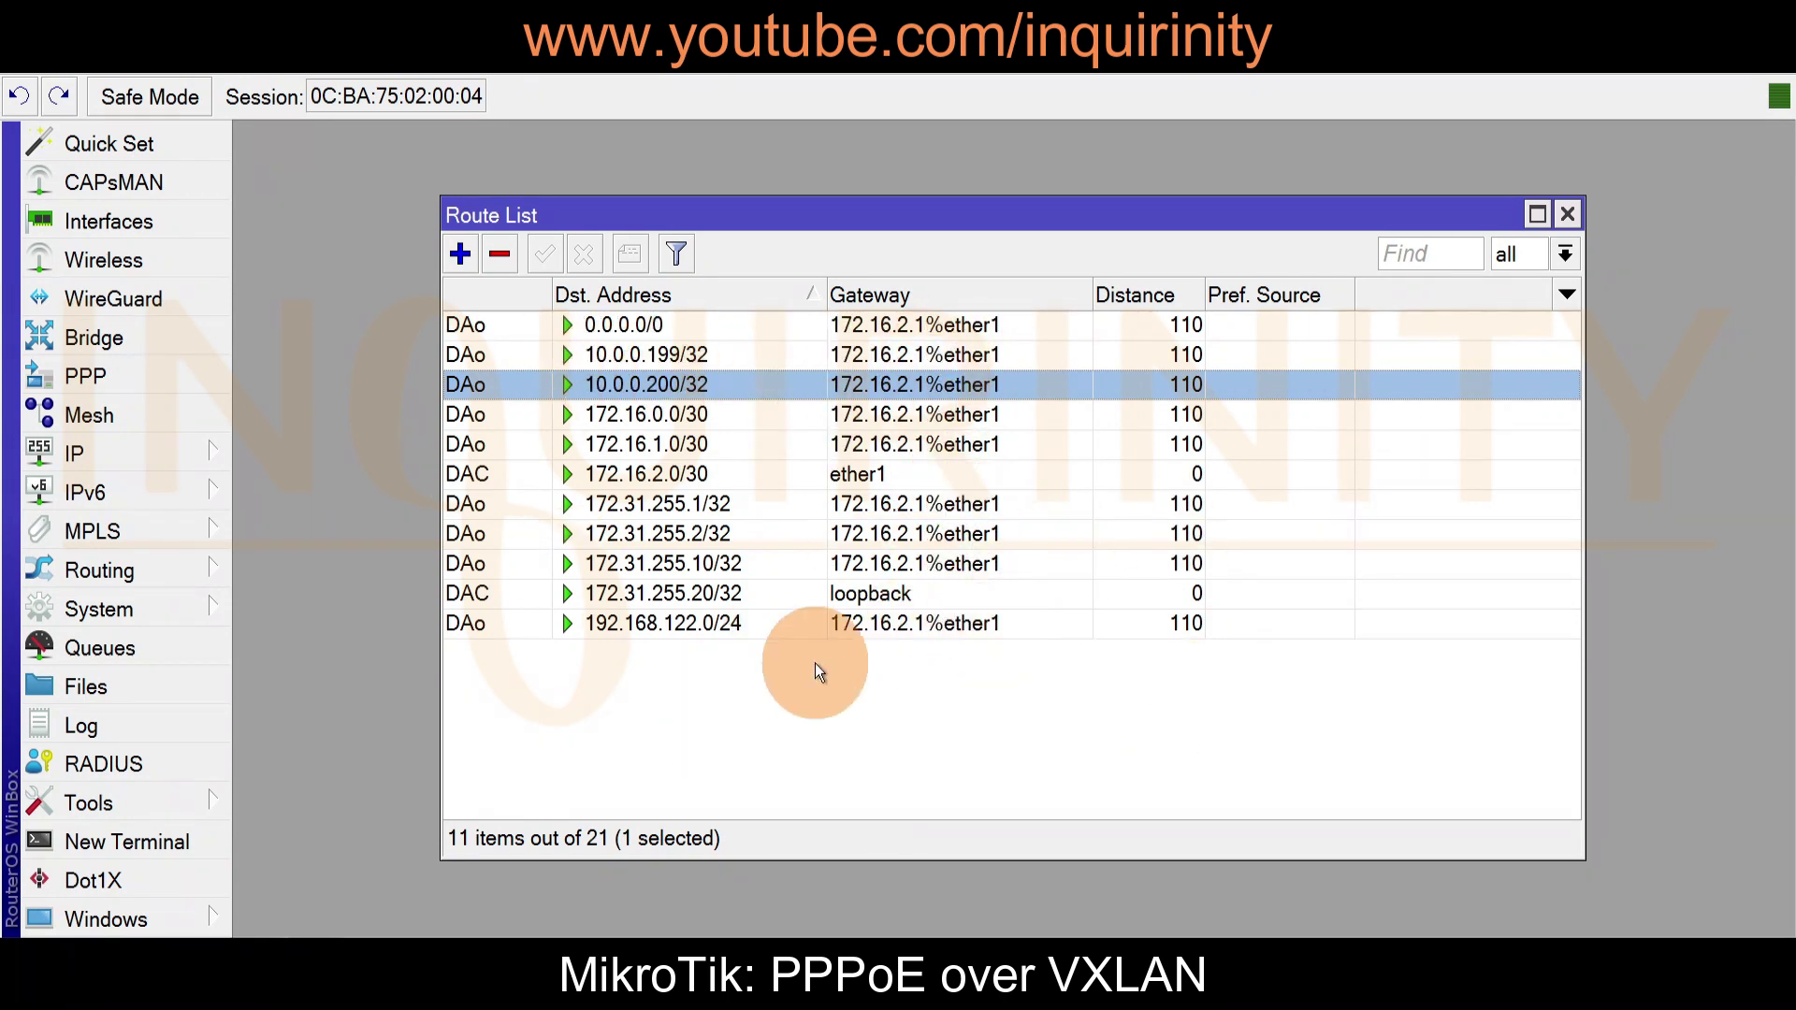
click(692, 354)
click(671, 385)
click(671, 362)
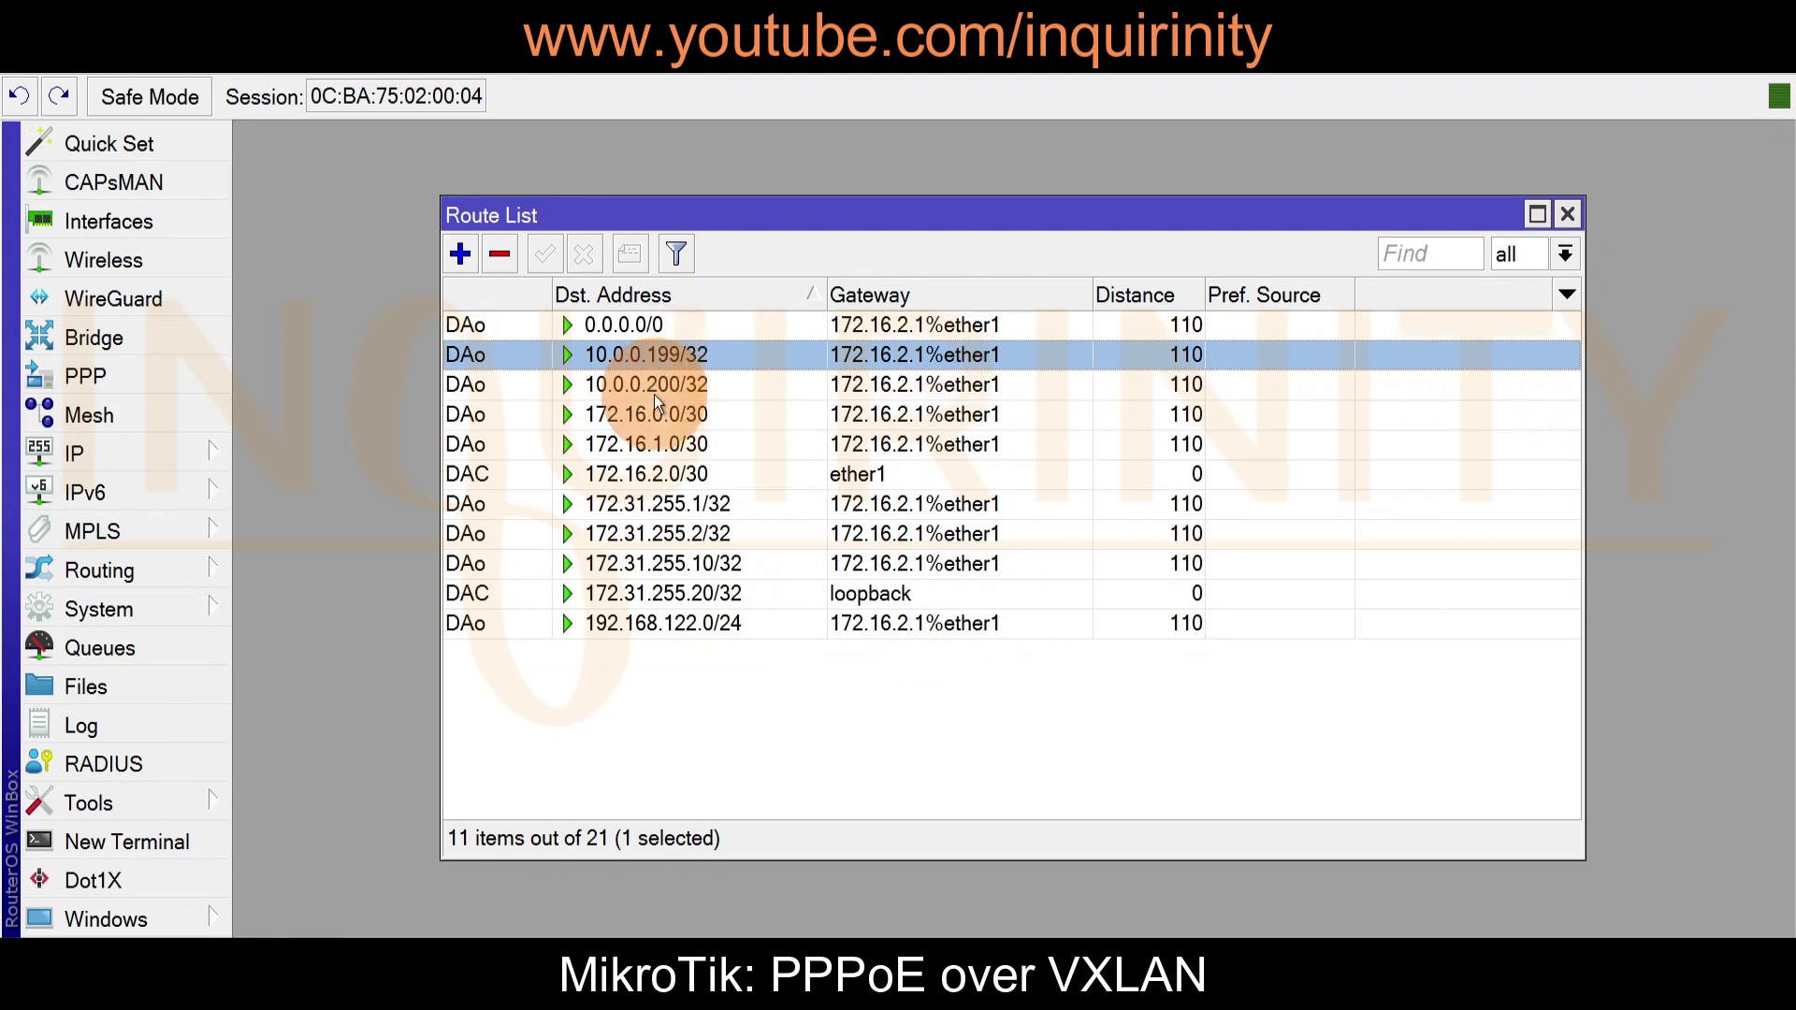
click(657, 384)
click(666, 358)
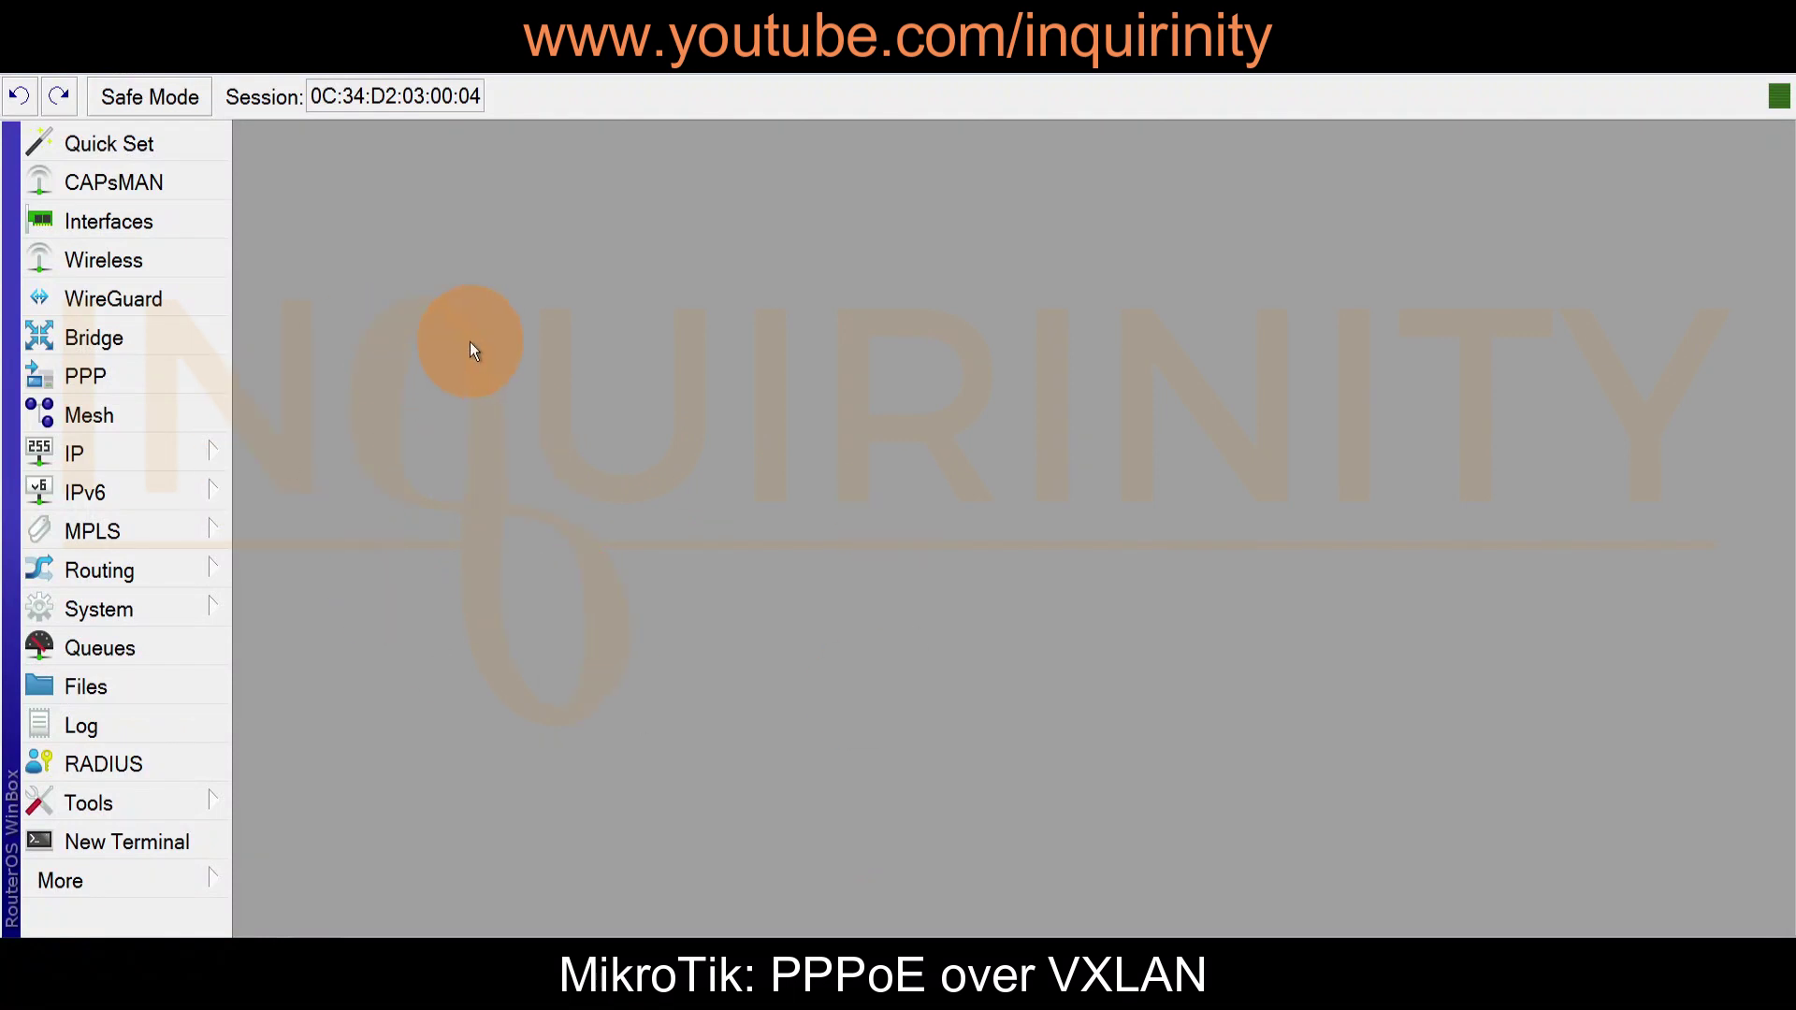
click(75, 335)
click(274, 230)
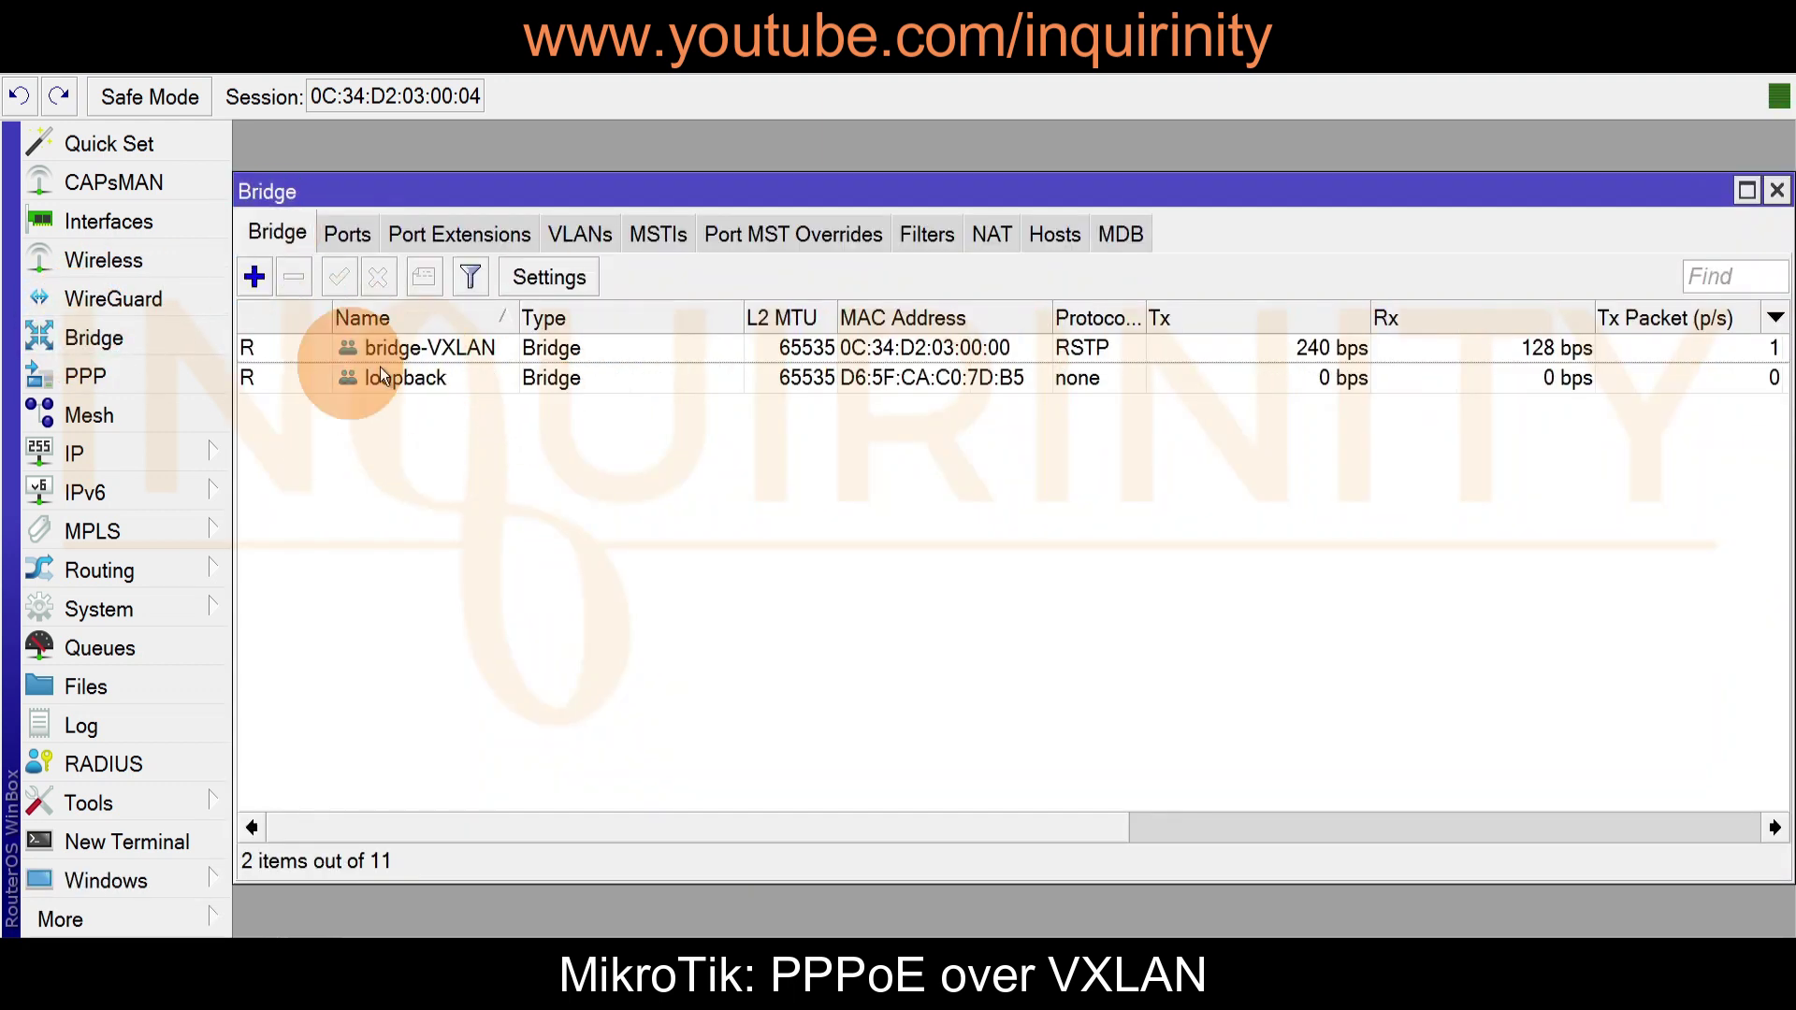
click(400, 378)
click(415, 350)
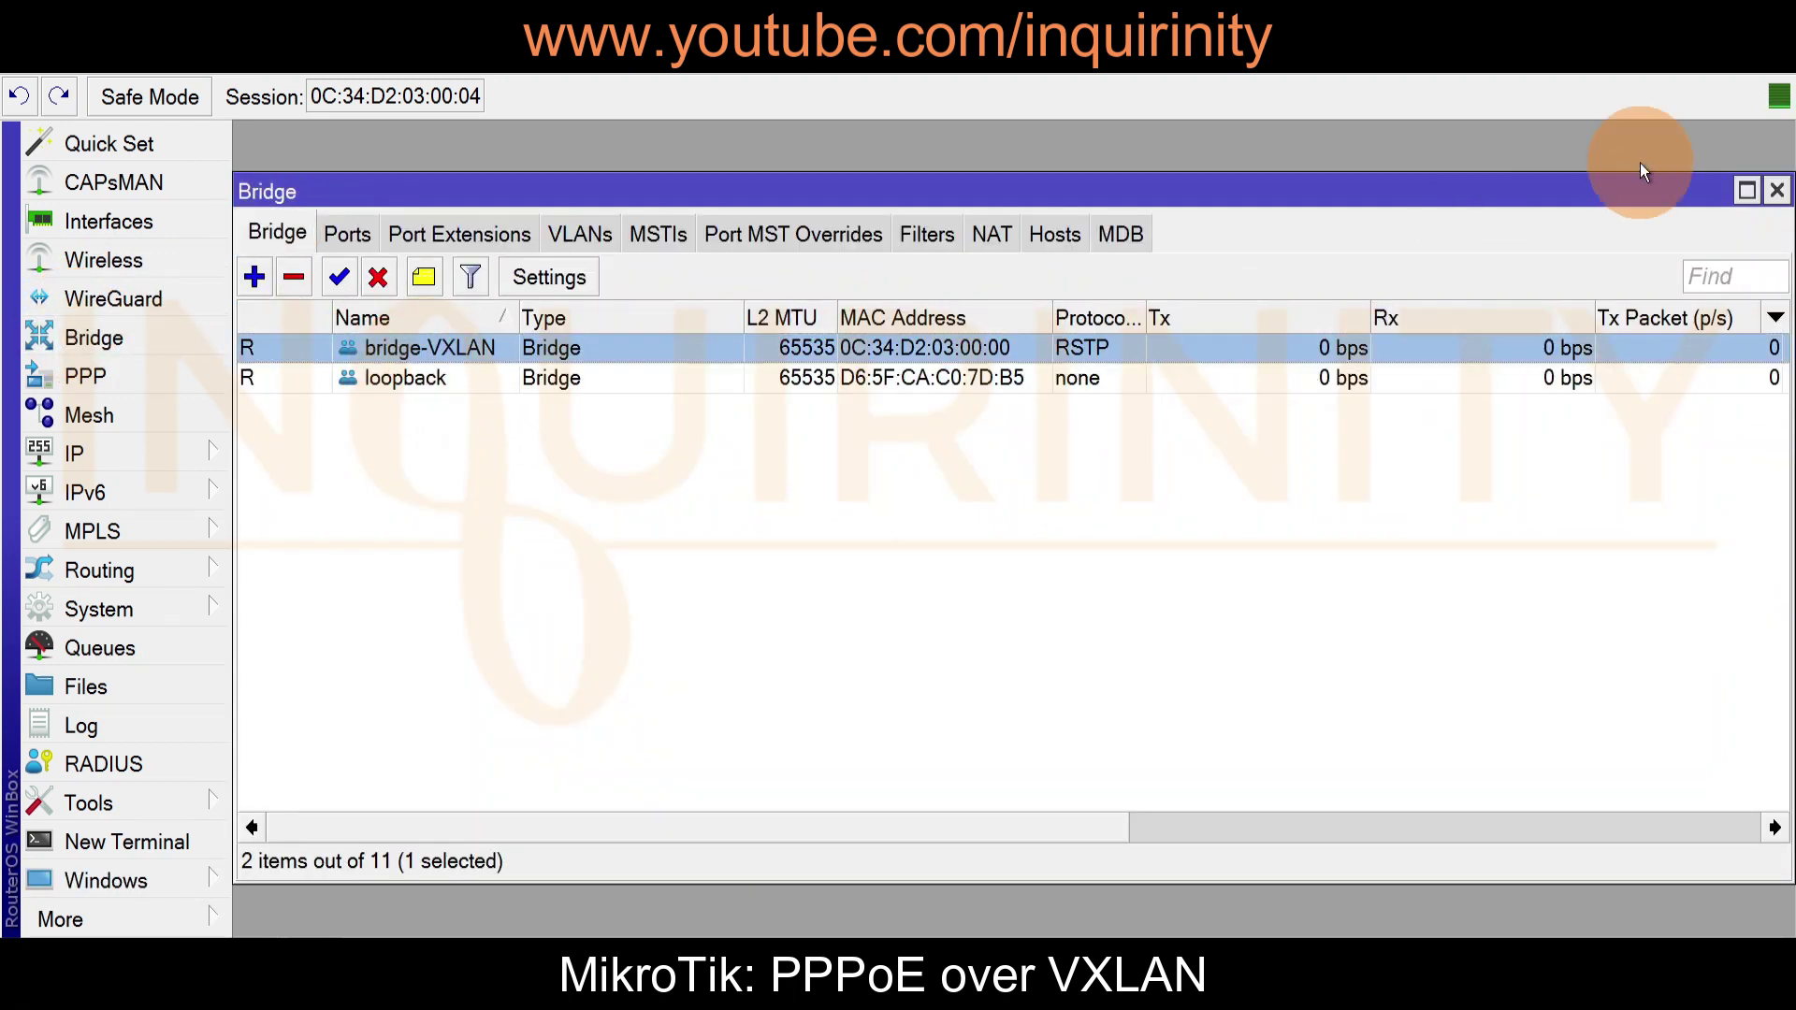
click(1775, 192)
click(103, 456)
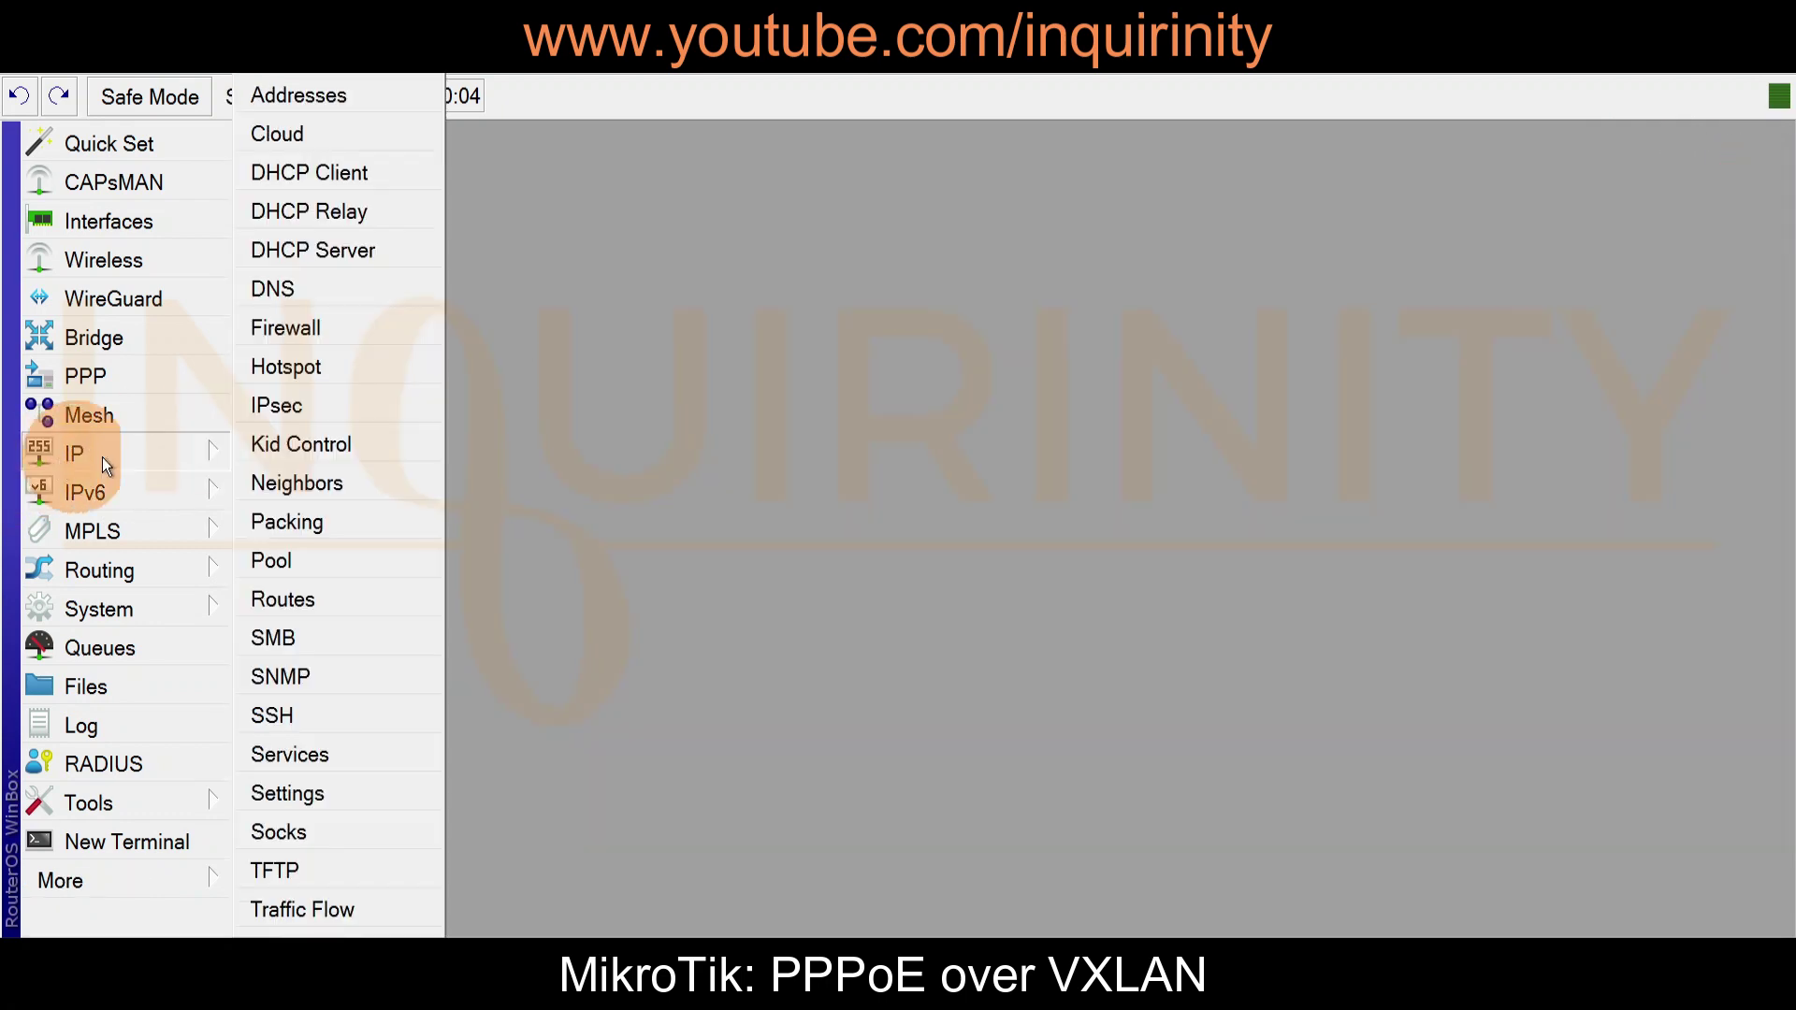
click(334, 101)
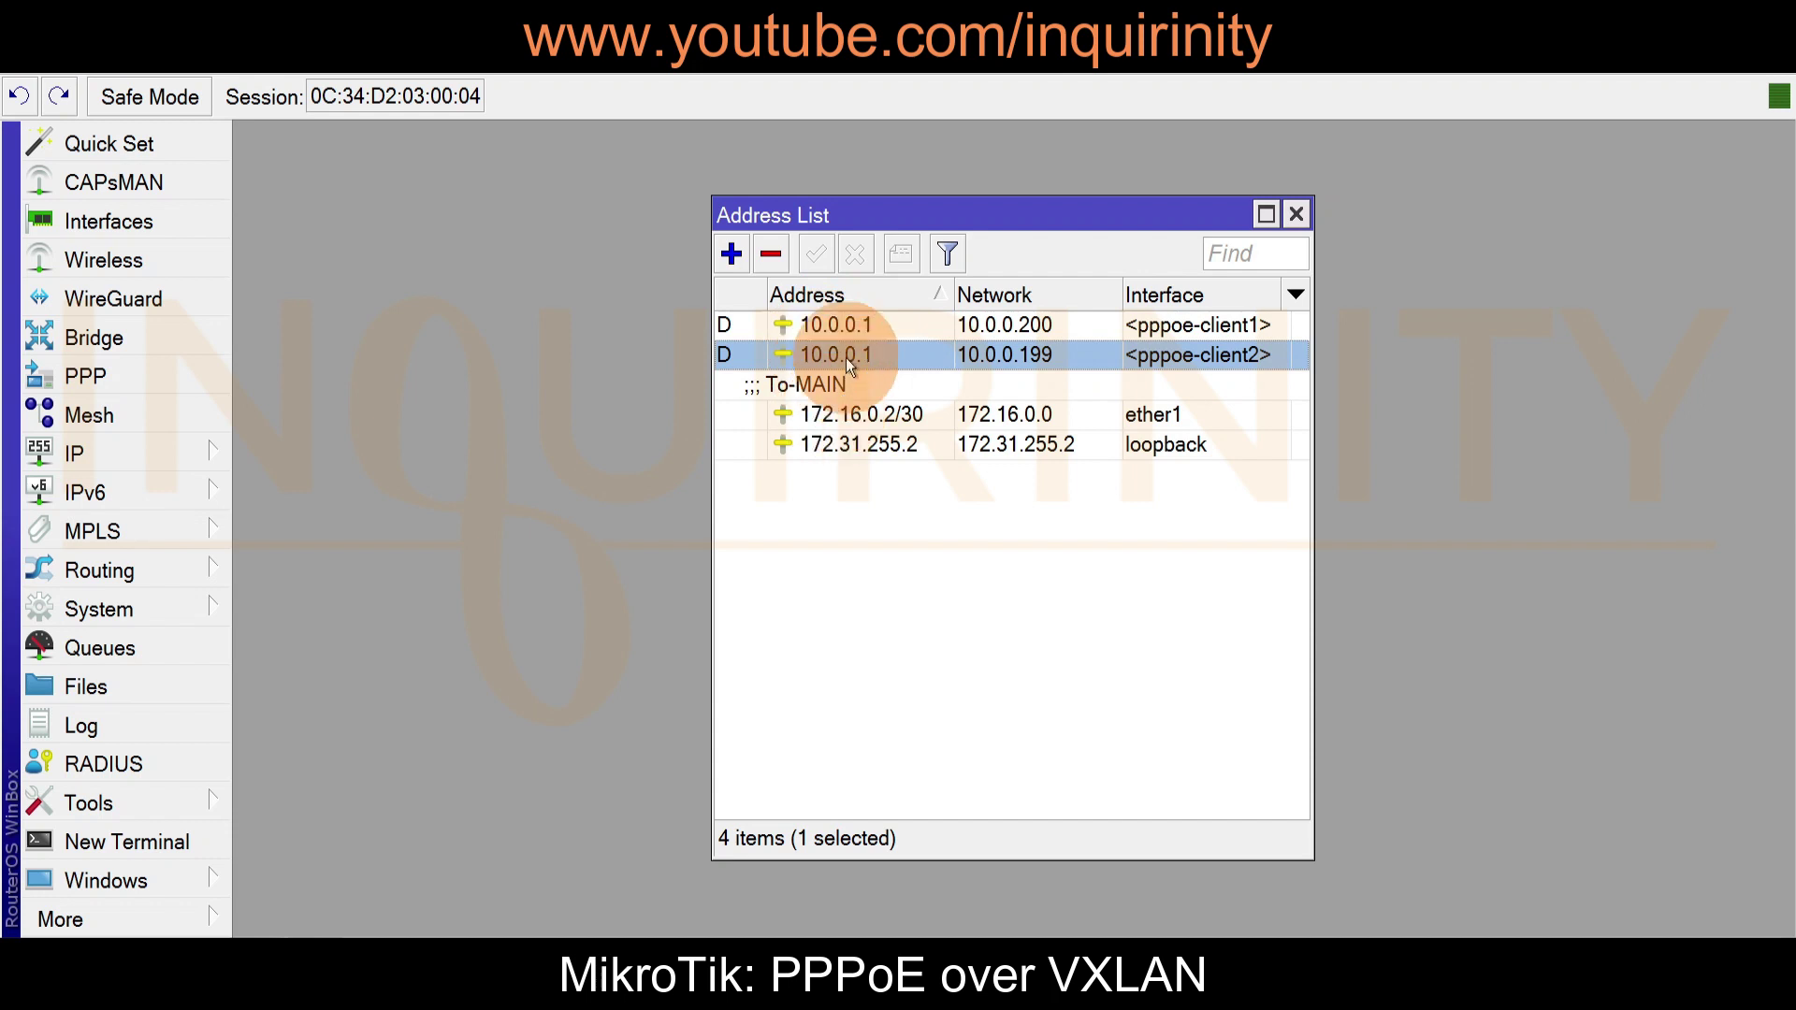
click(858, 414)
click(833, 447)
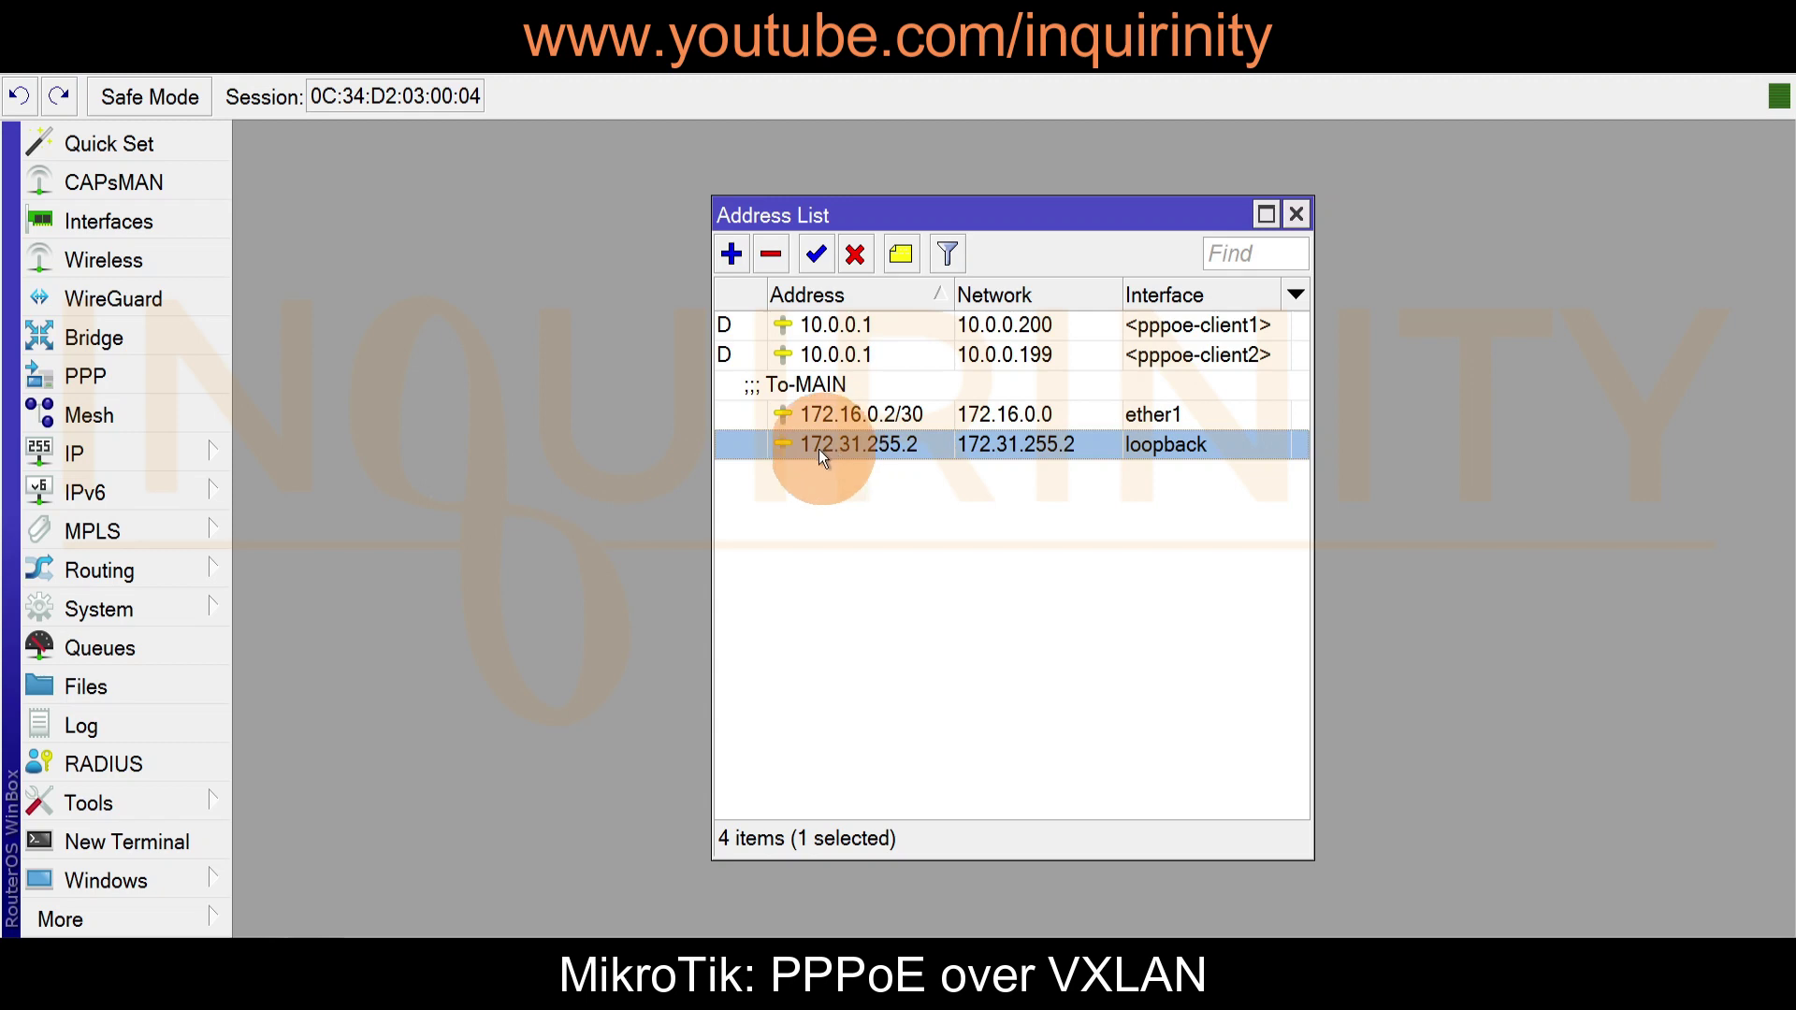
key(Escape)
click(153, 578)
click(356, 855)
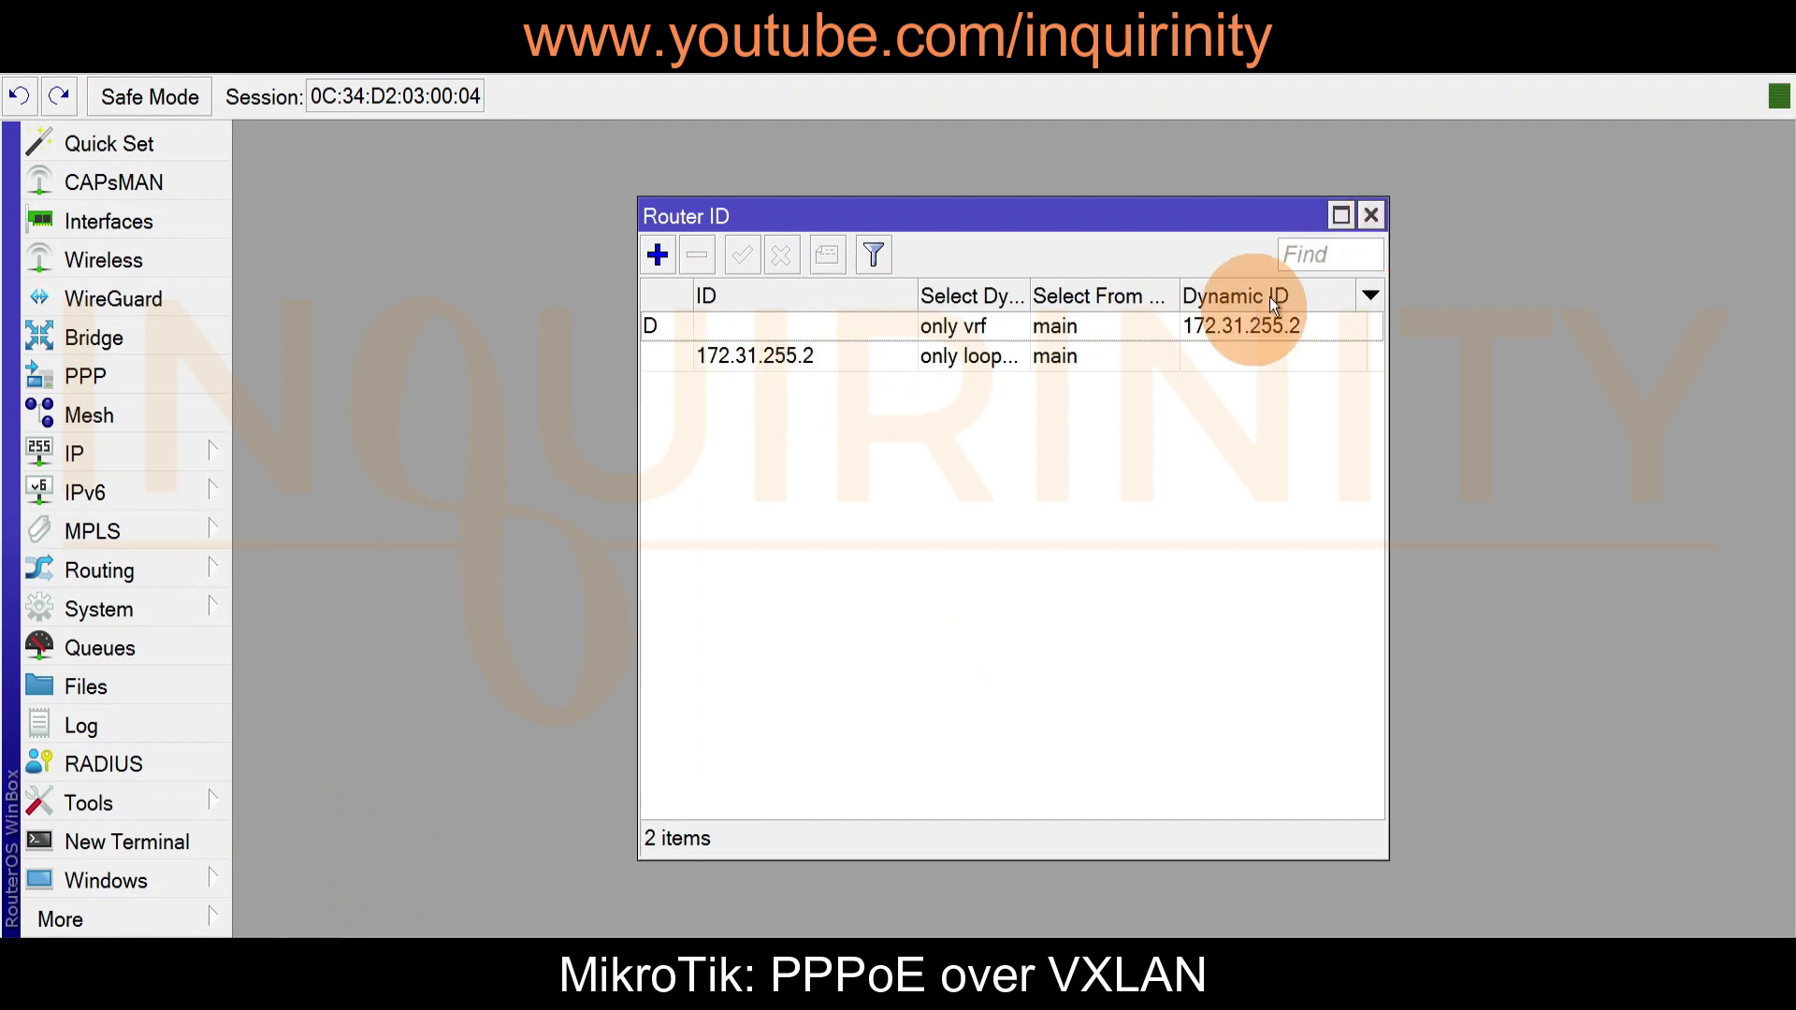
click(1372, 217)
click(136, 573)
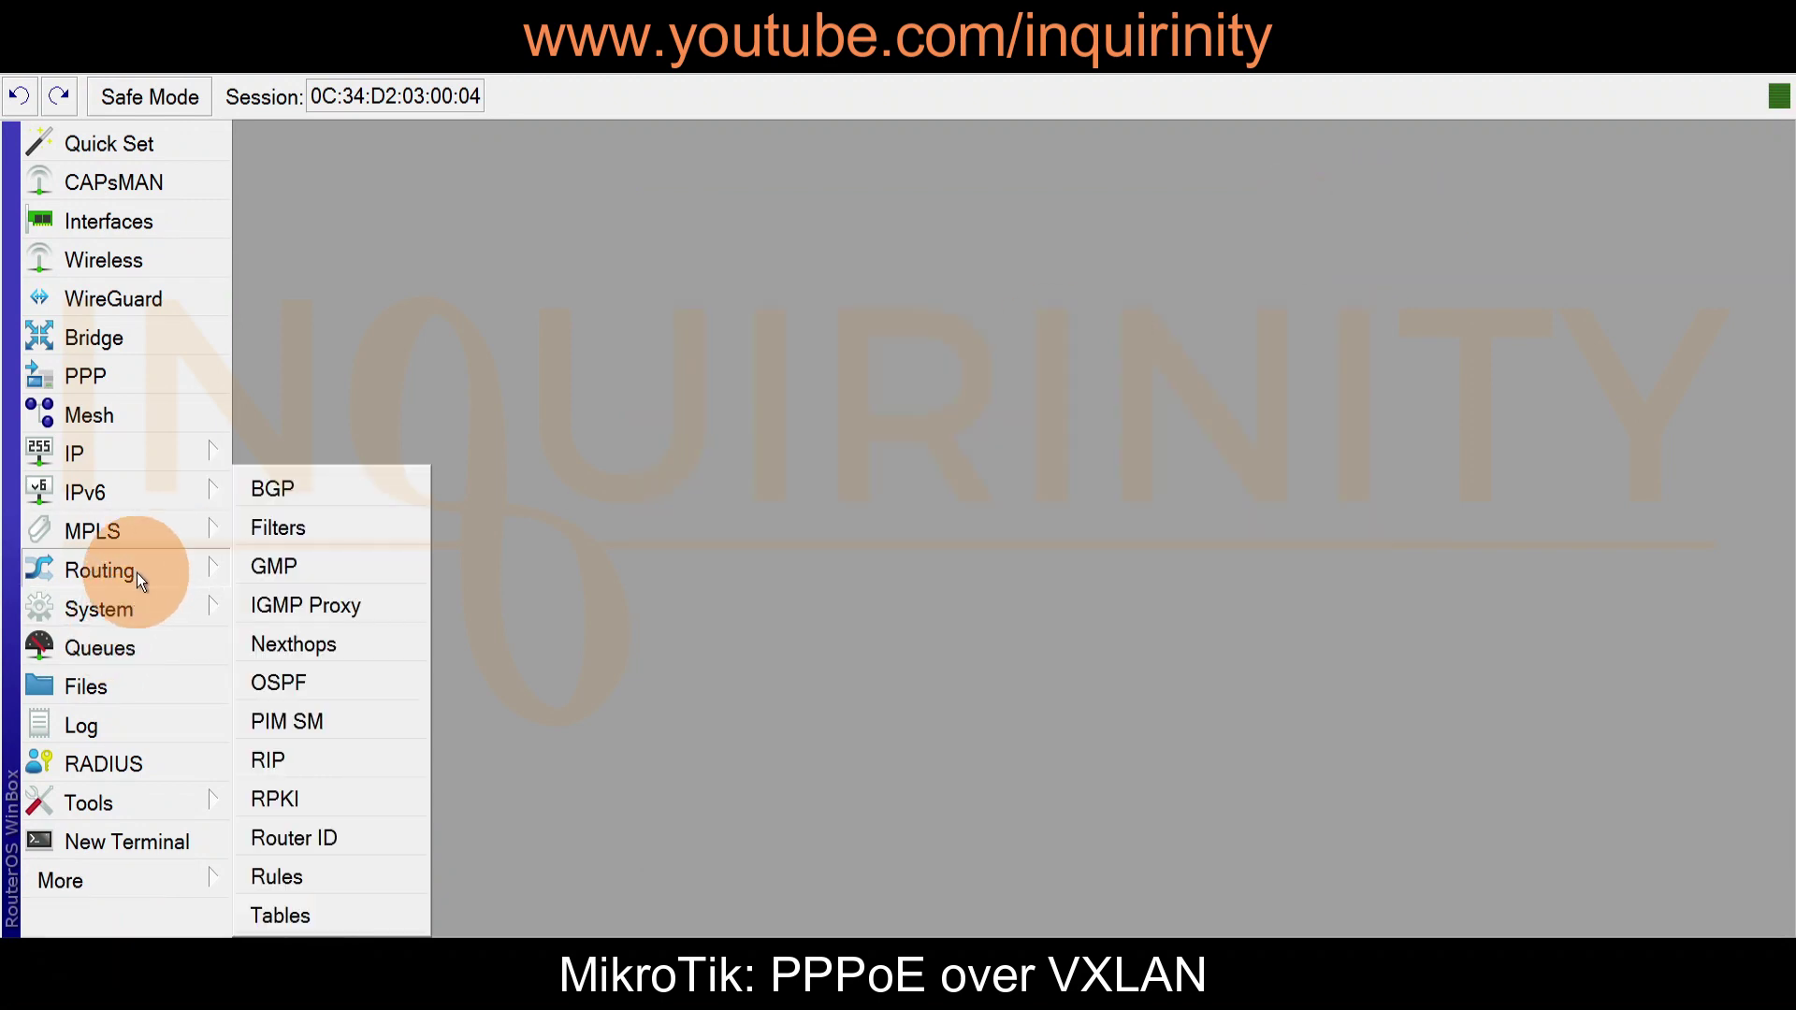
click(267, 683)
- Step through Instances, Areas and Interface Templates to Neighbors showing 172.16.0.1 Full
click(475, 233)
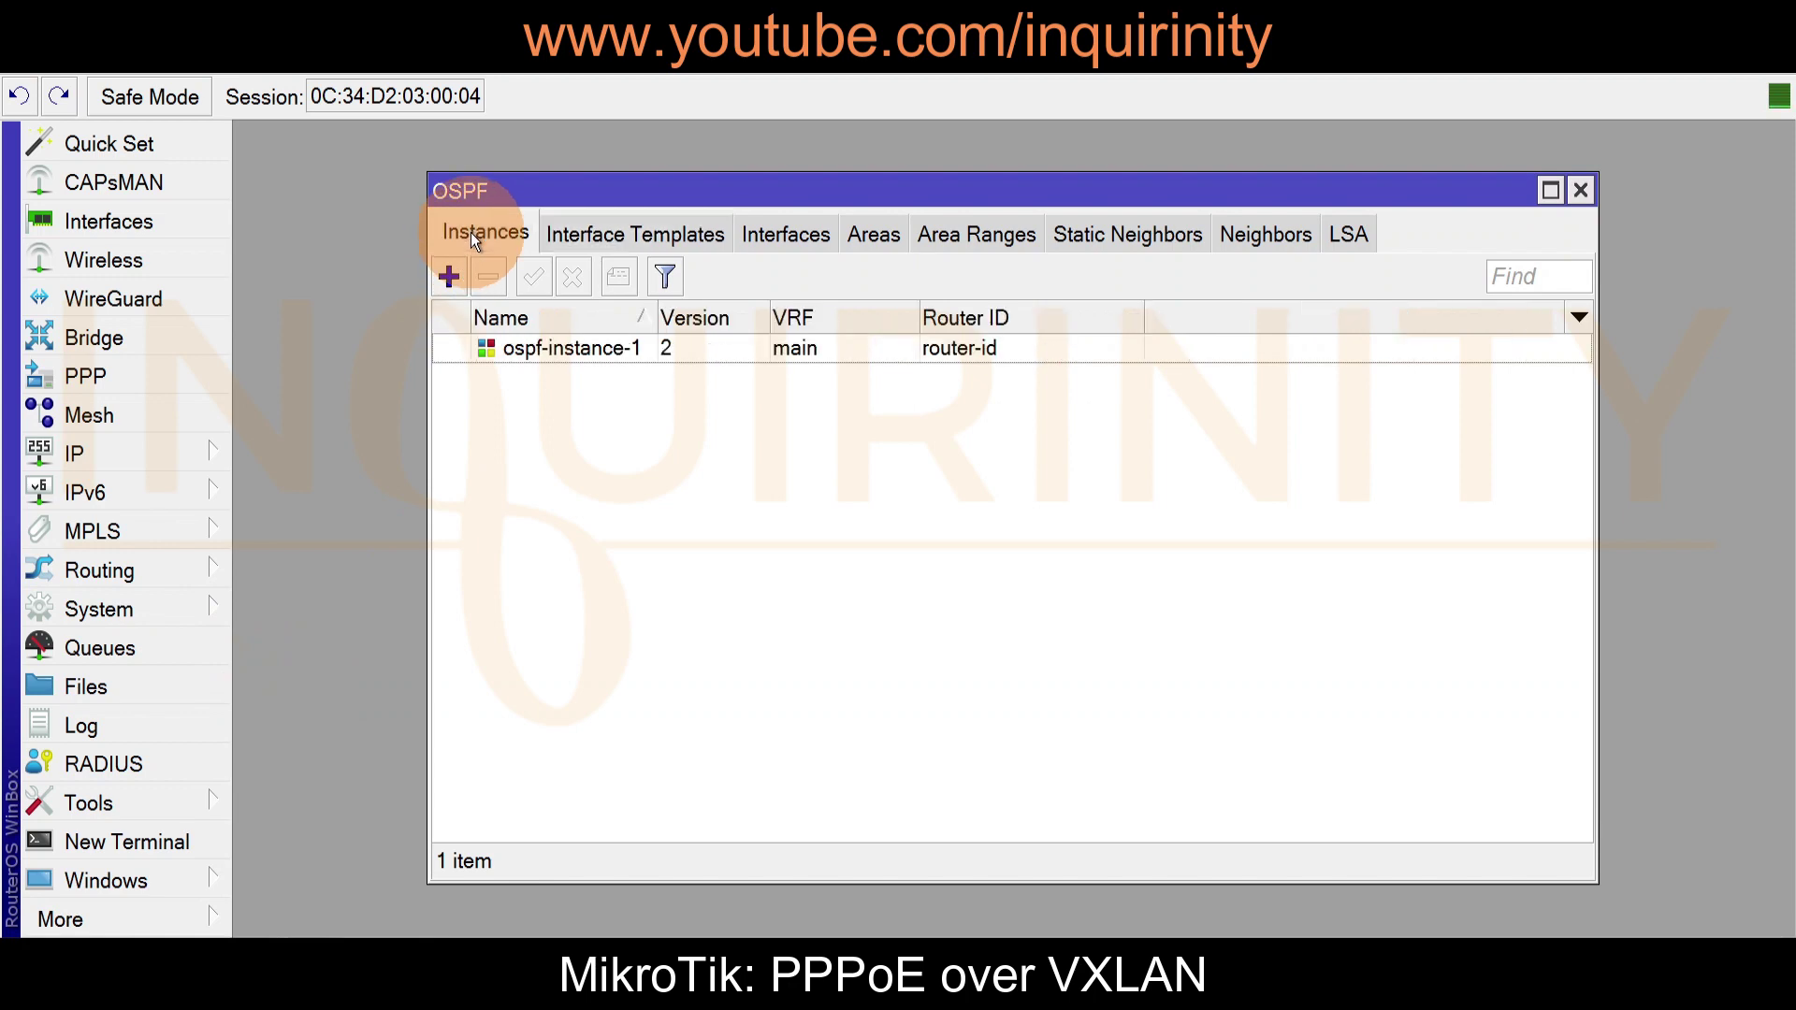
click(874, 233)
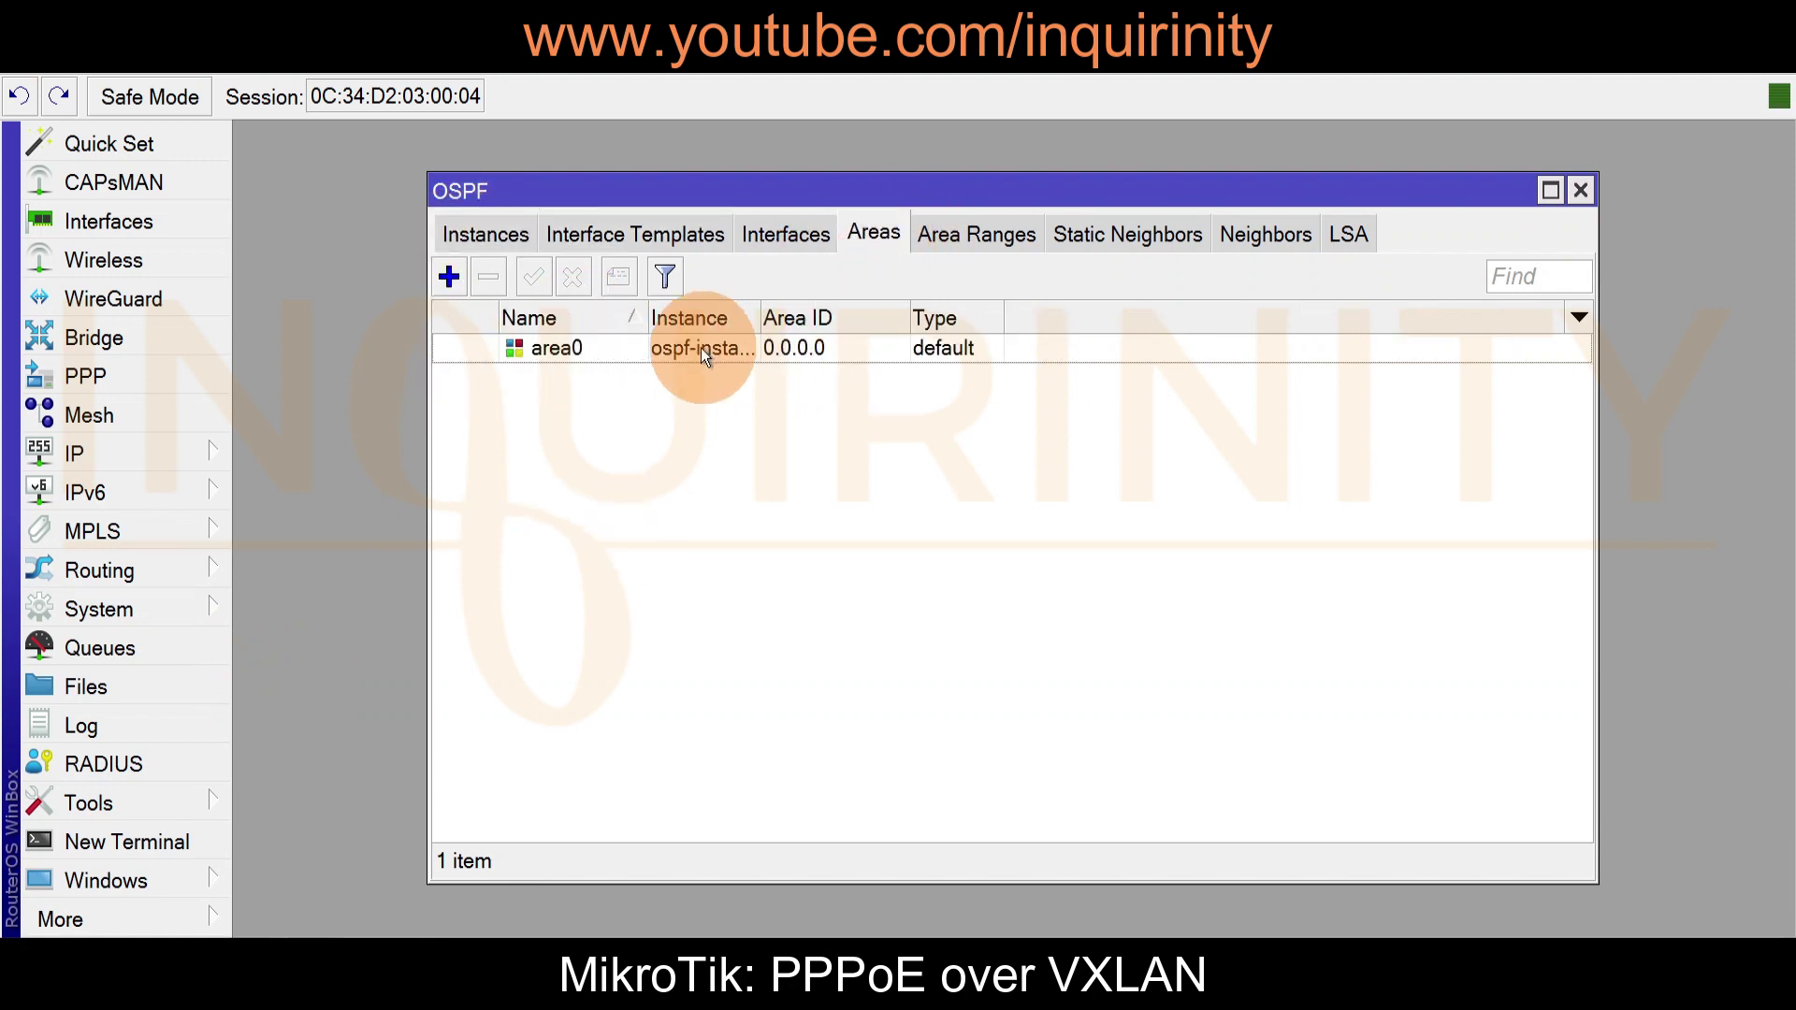
click(654, 233)
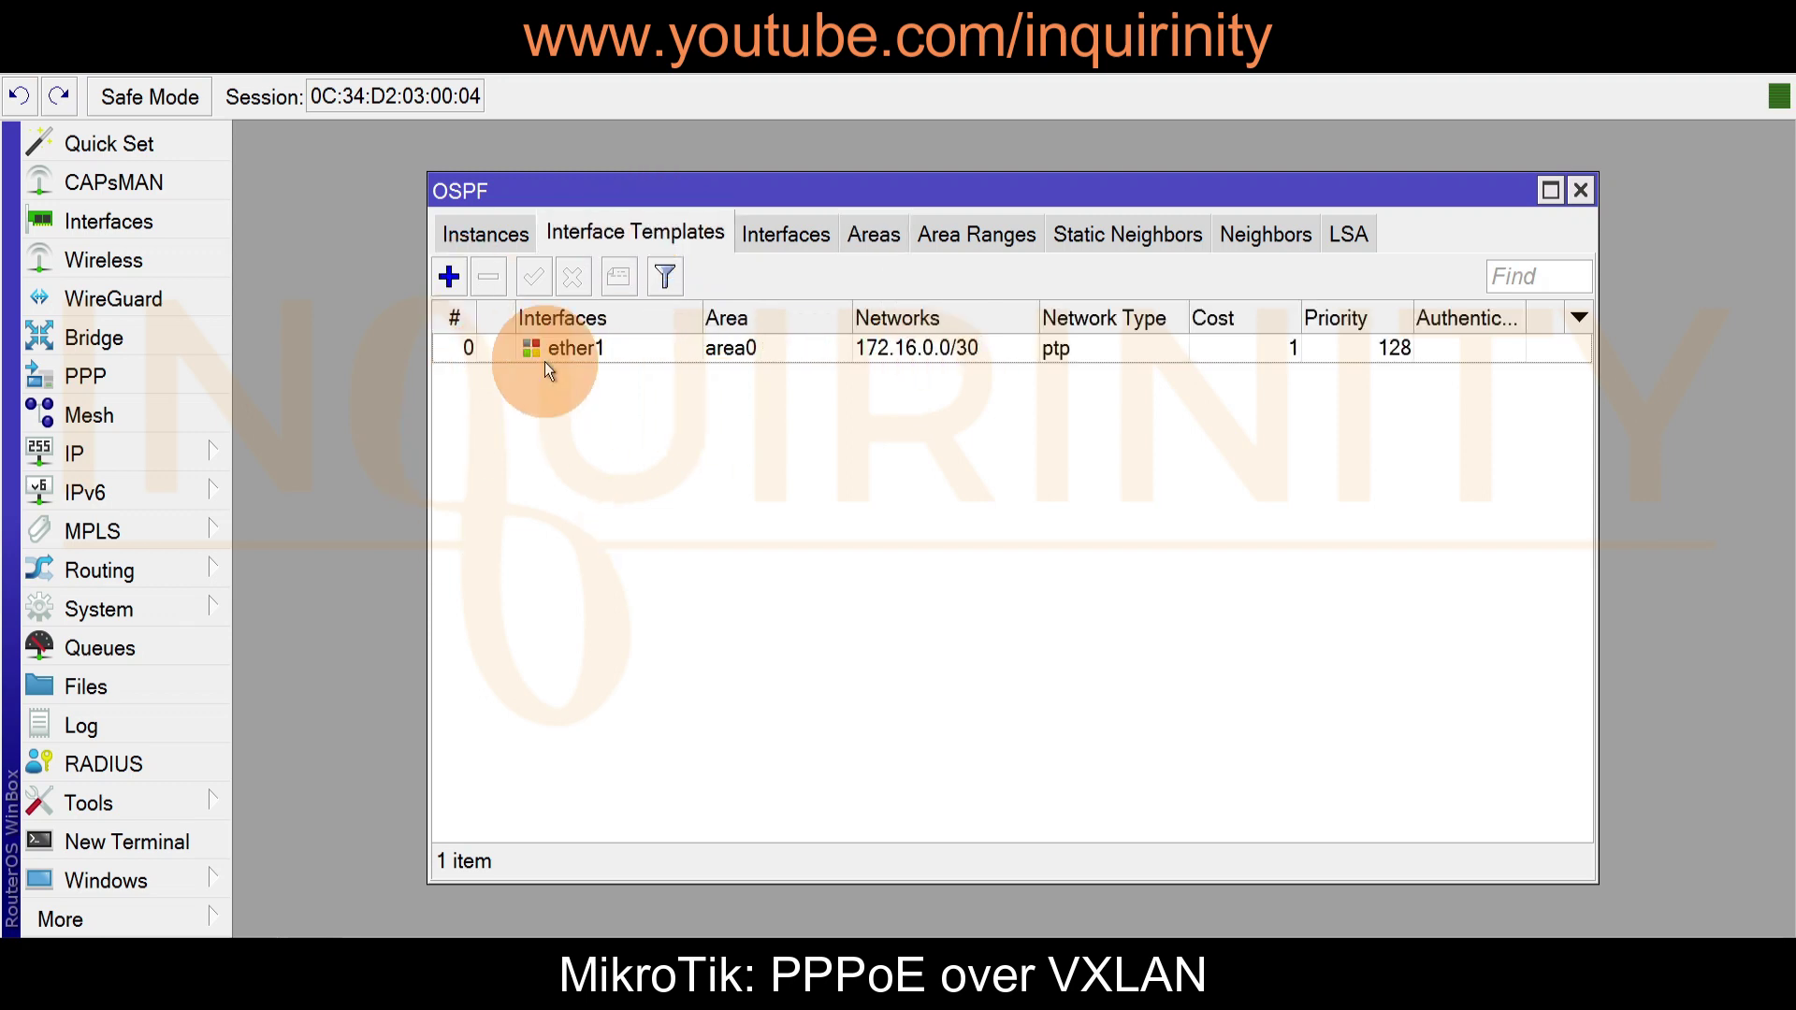
click(1245, 235)
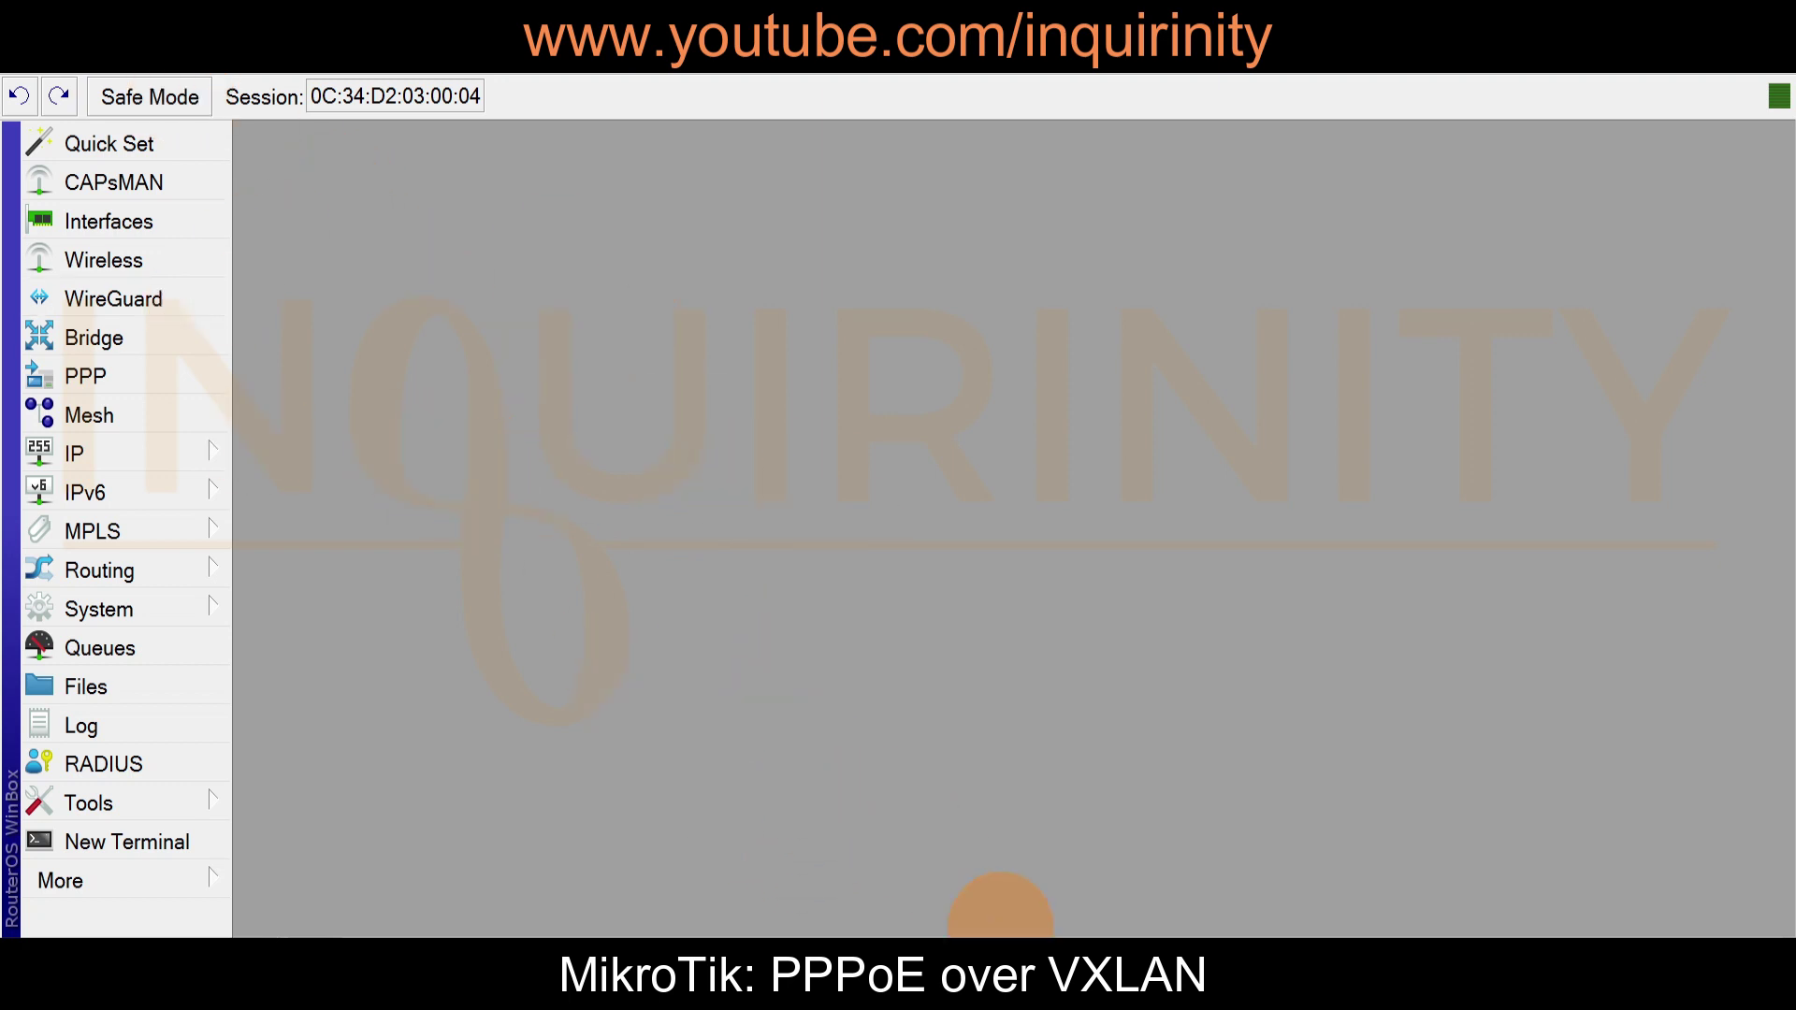
- Review the PPPoE-Pool address range in the IP address pools list
click(176, 457)
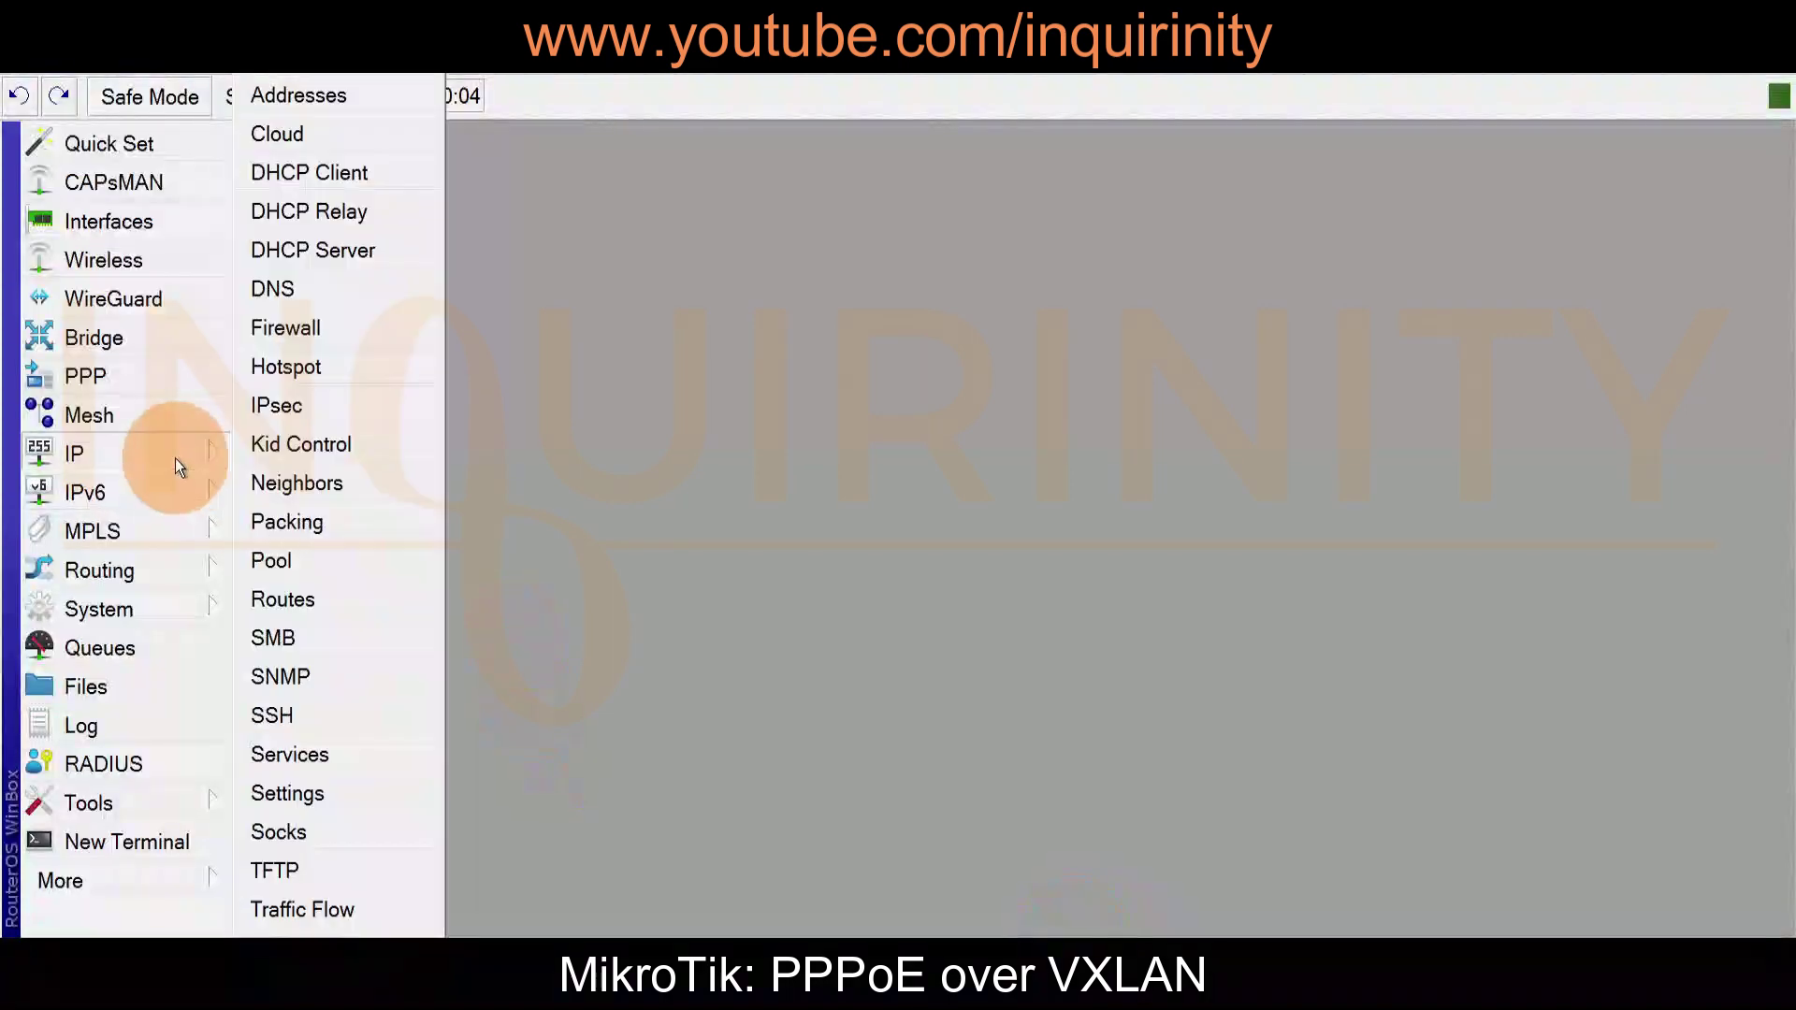
click(320, 560)
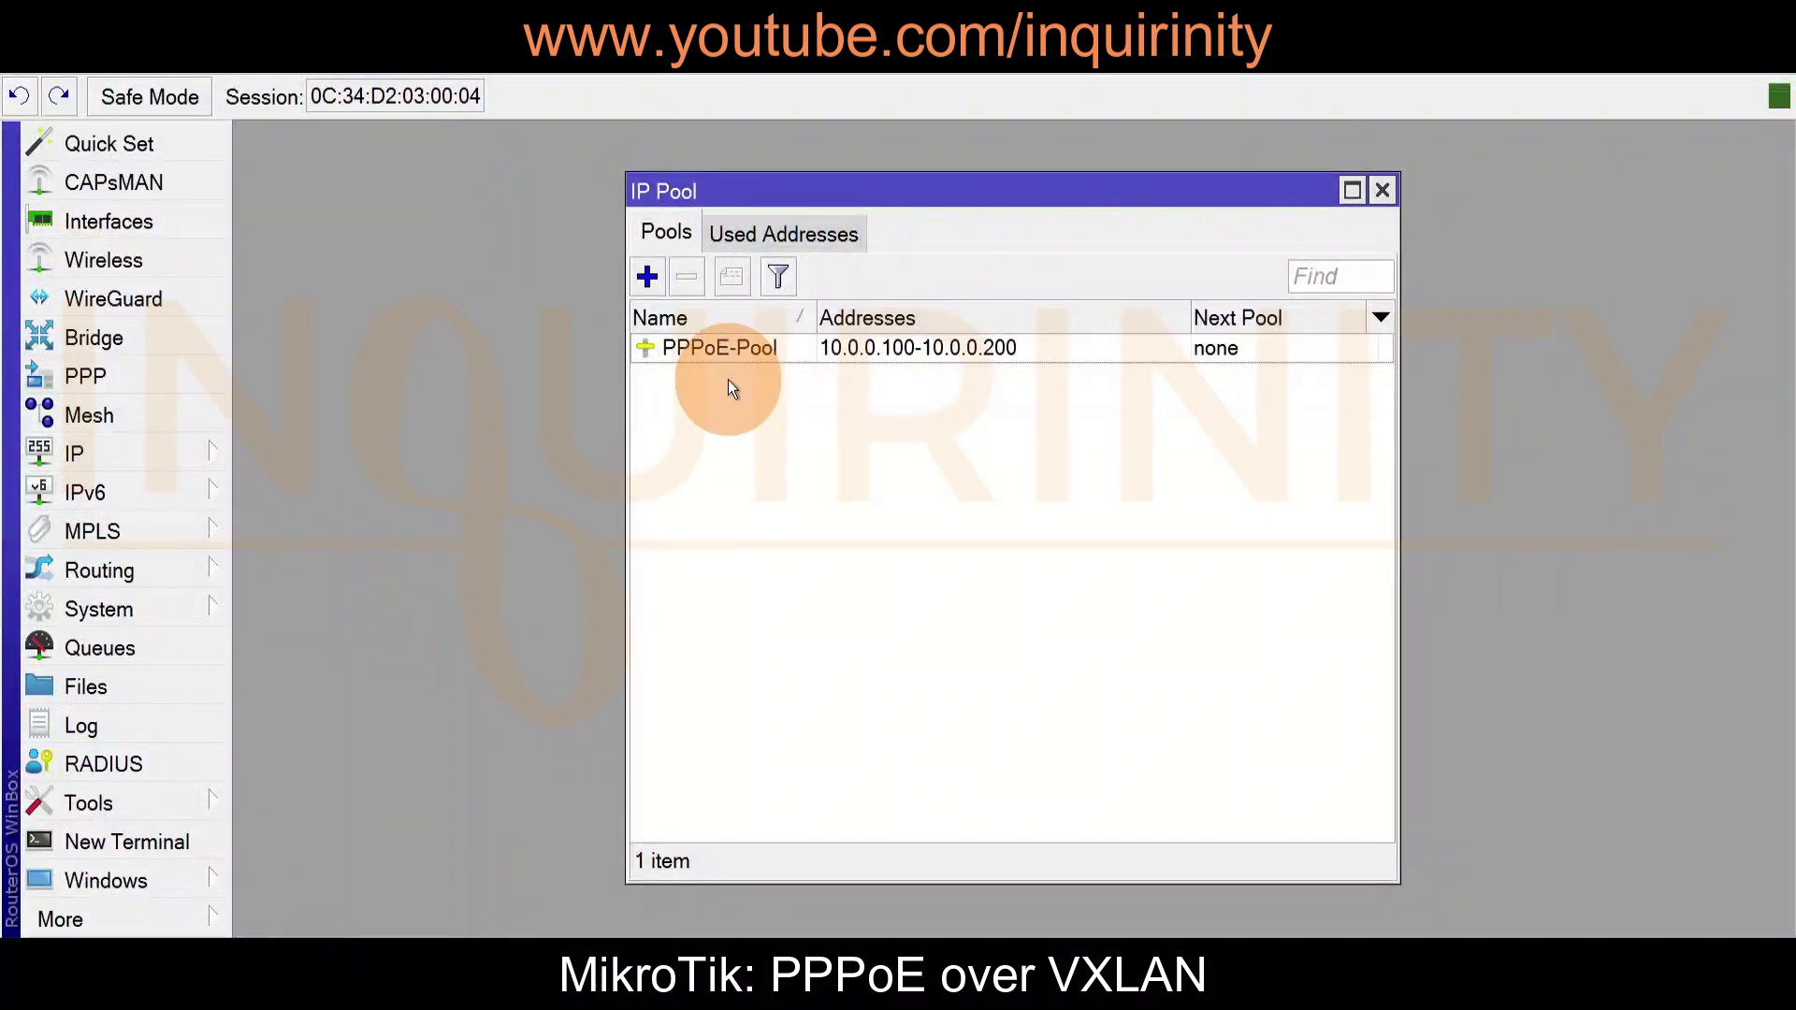
click(1383, 192)
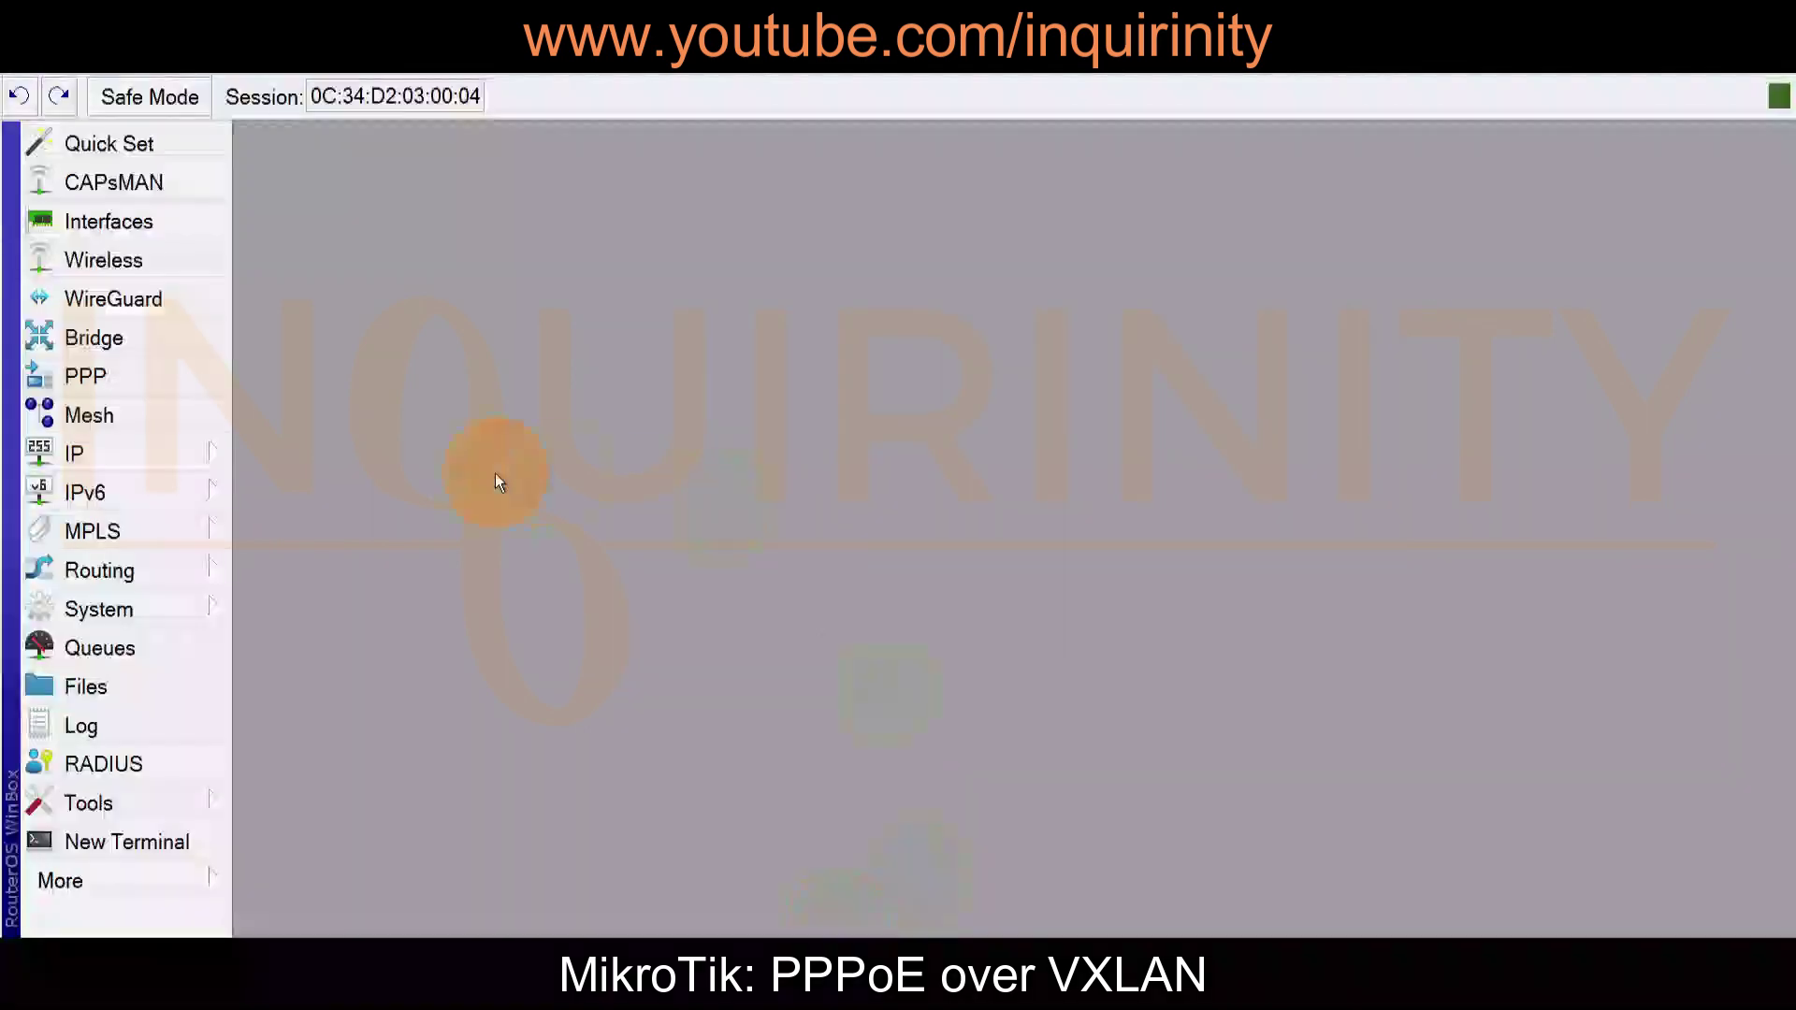
- Check PPPoE-Profile, the client1 and client2 secrets, and PPPoE-Service on bridge-VXLAN
click(124, 379)
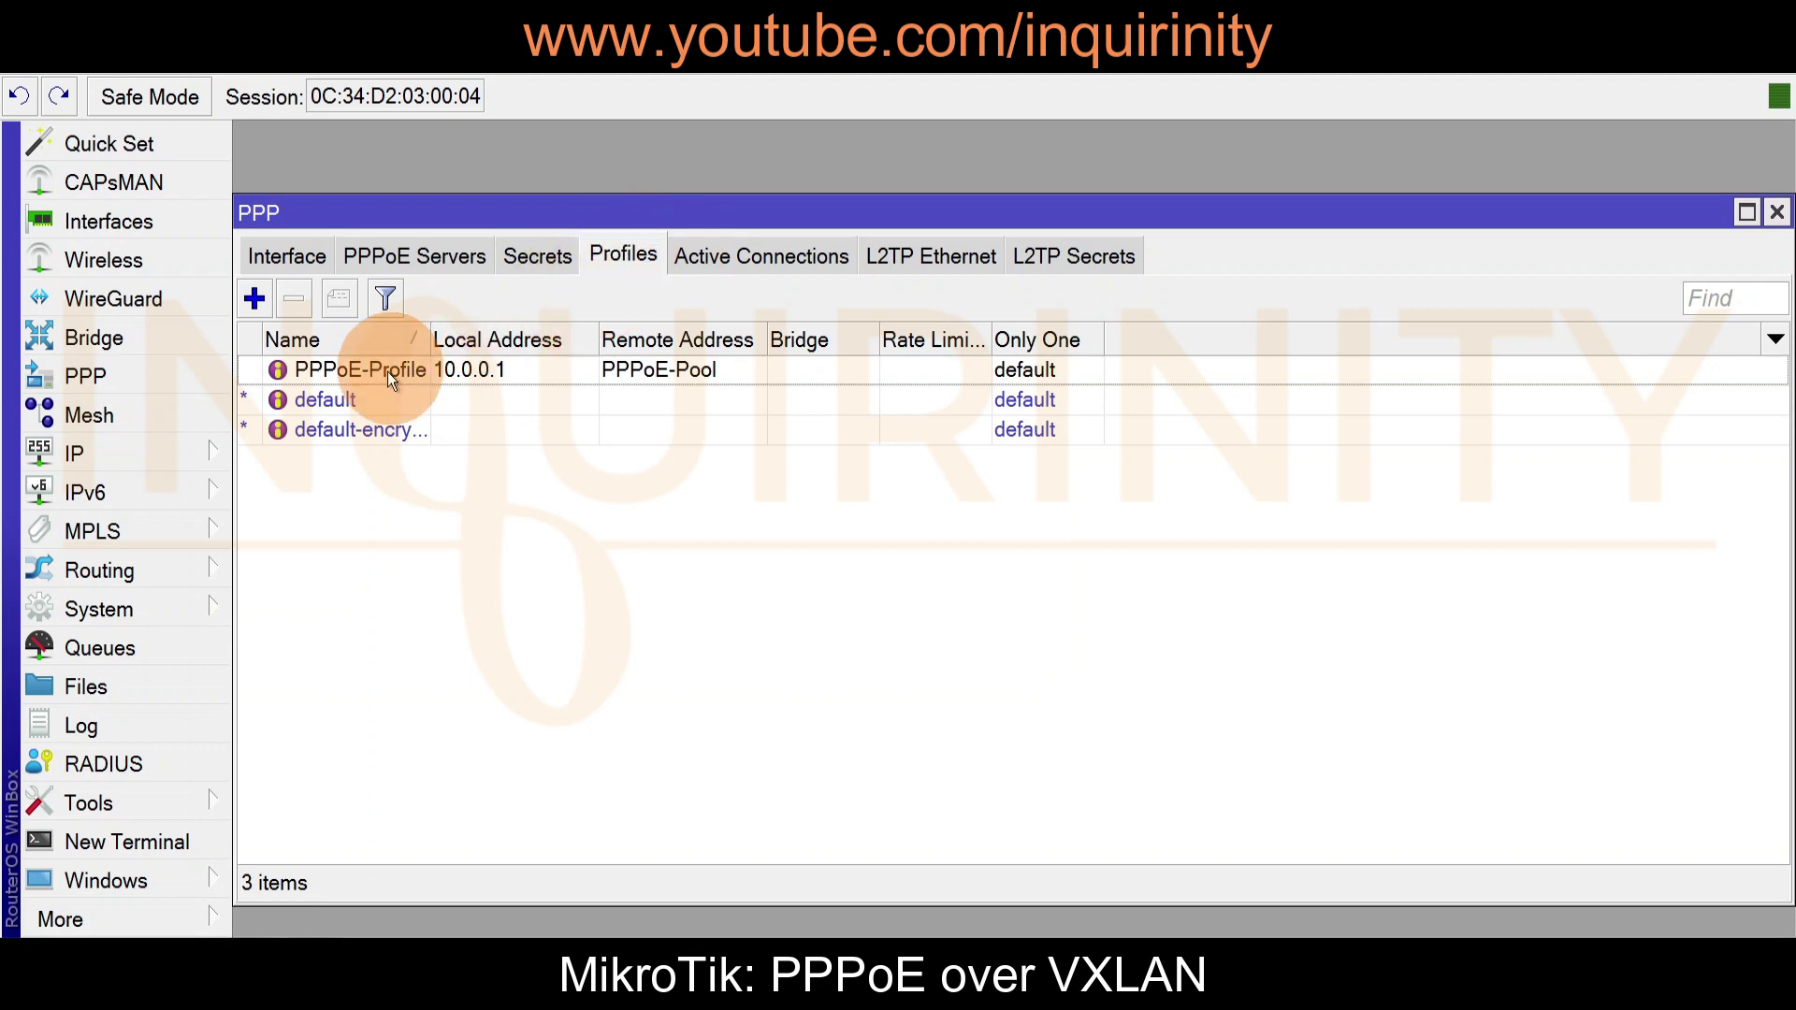
click(520, 264)
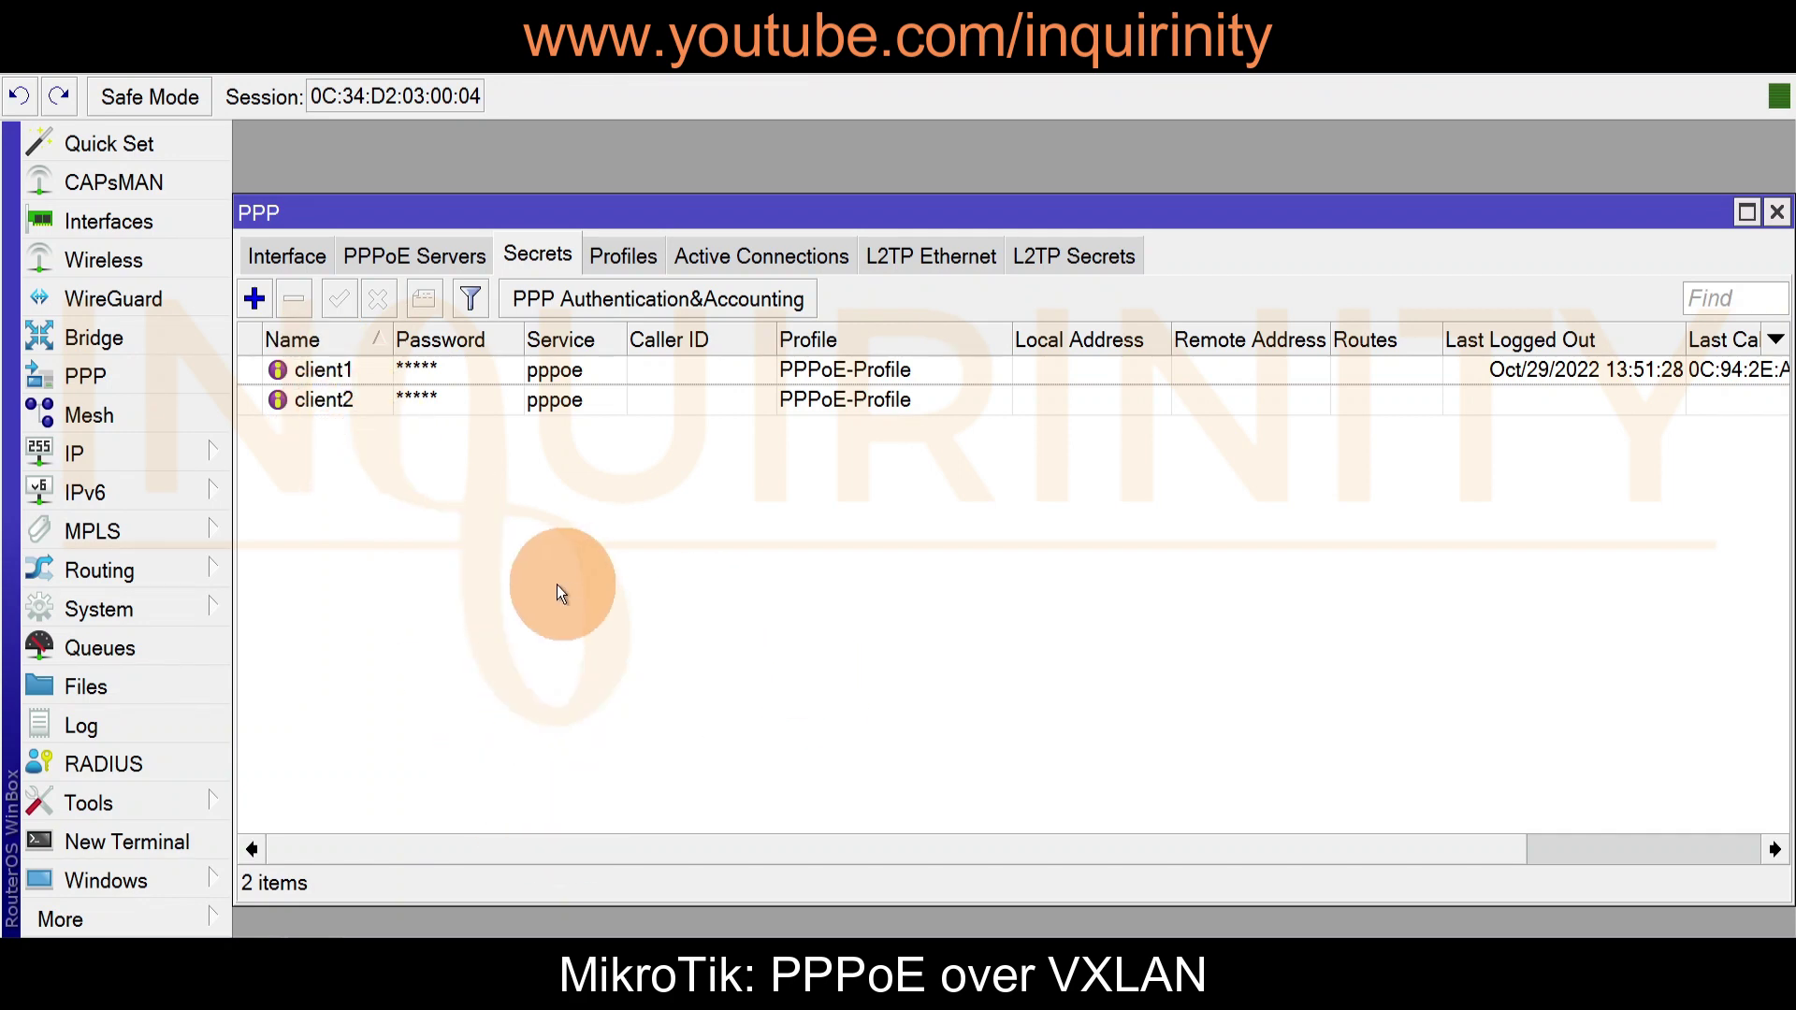
click(374, 255)
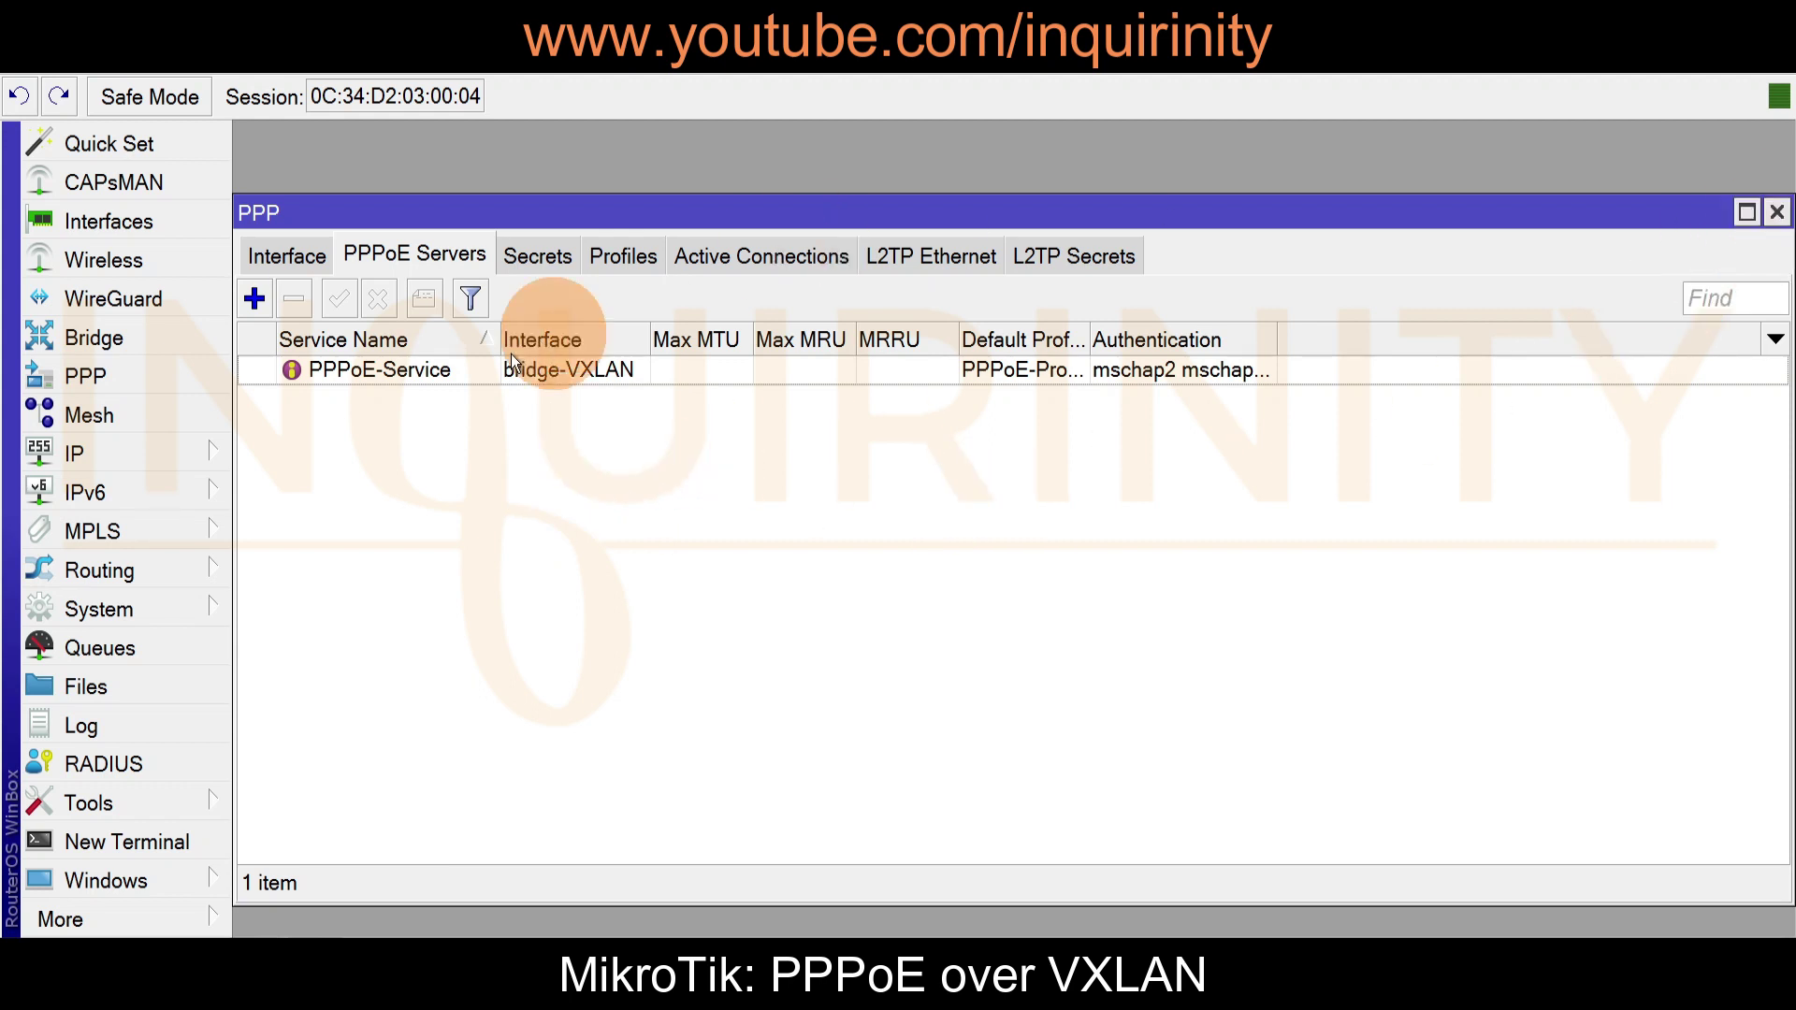
click(1776, 213)
click(111, 456)
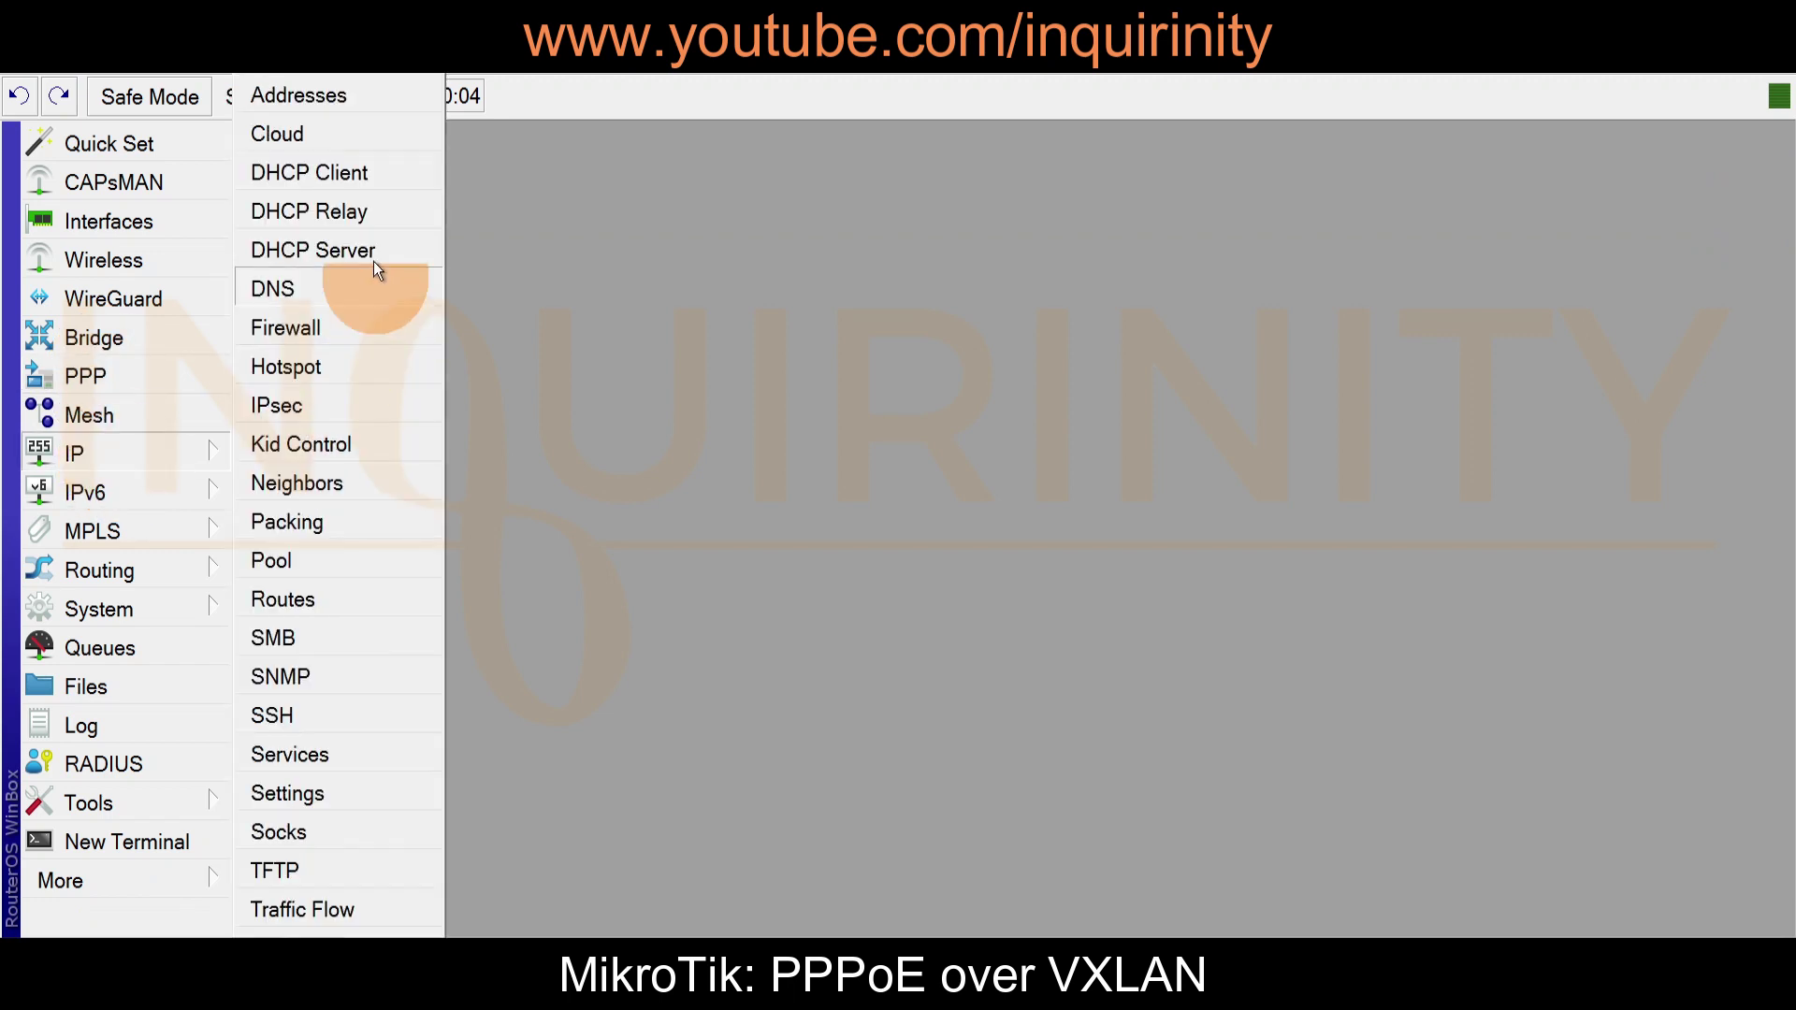
click(337, 97)
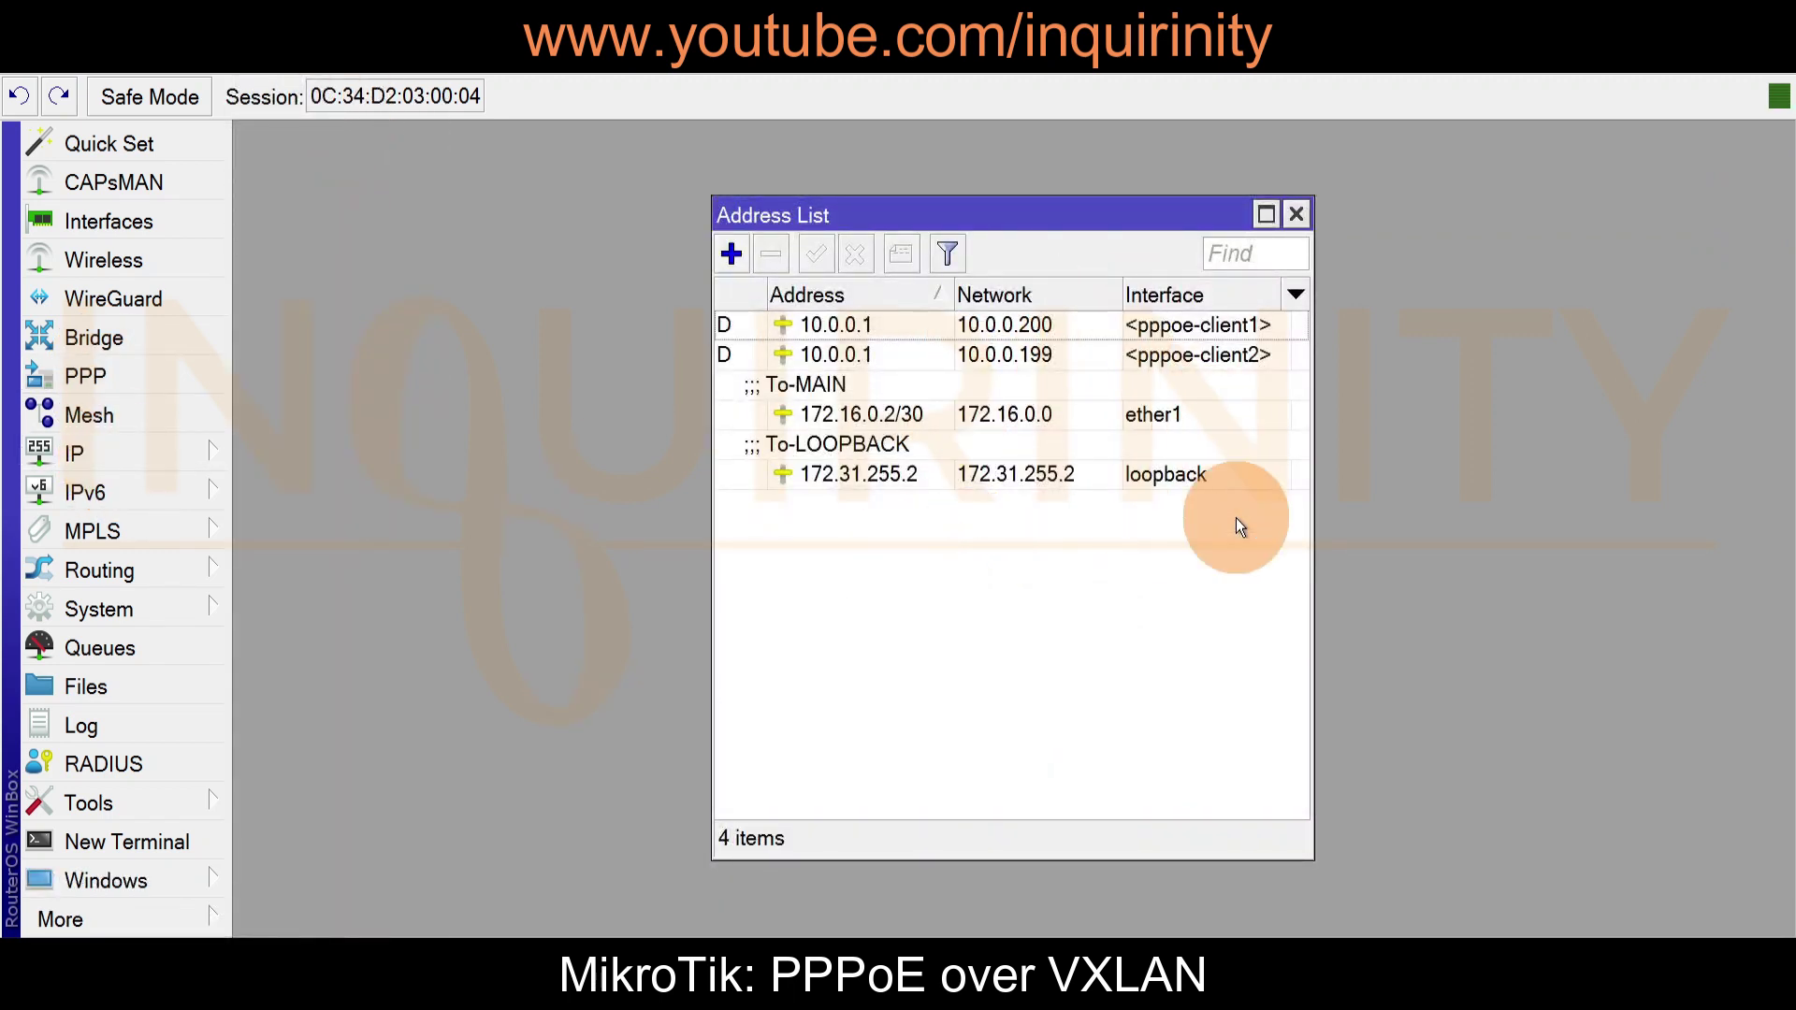
click(1296, 216)
click(110, 343)
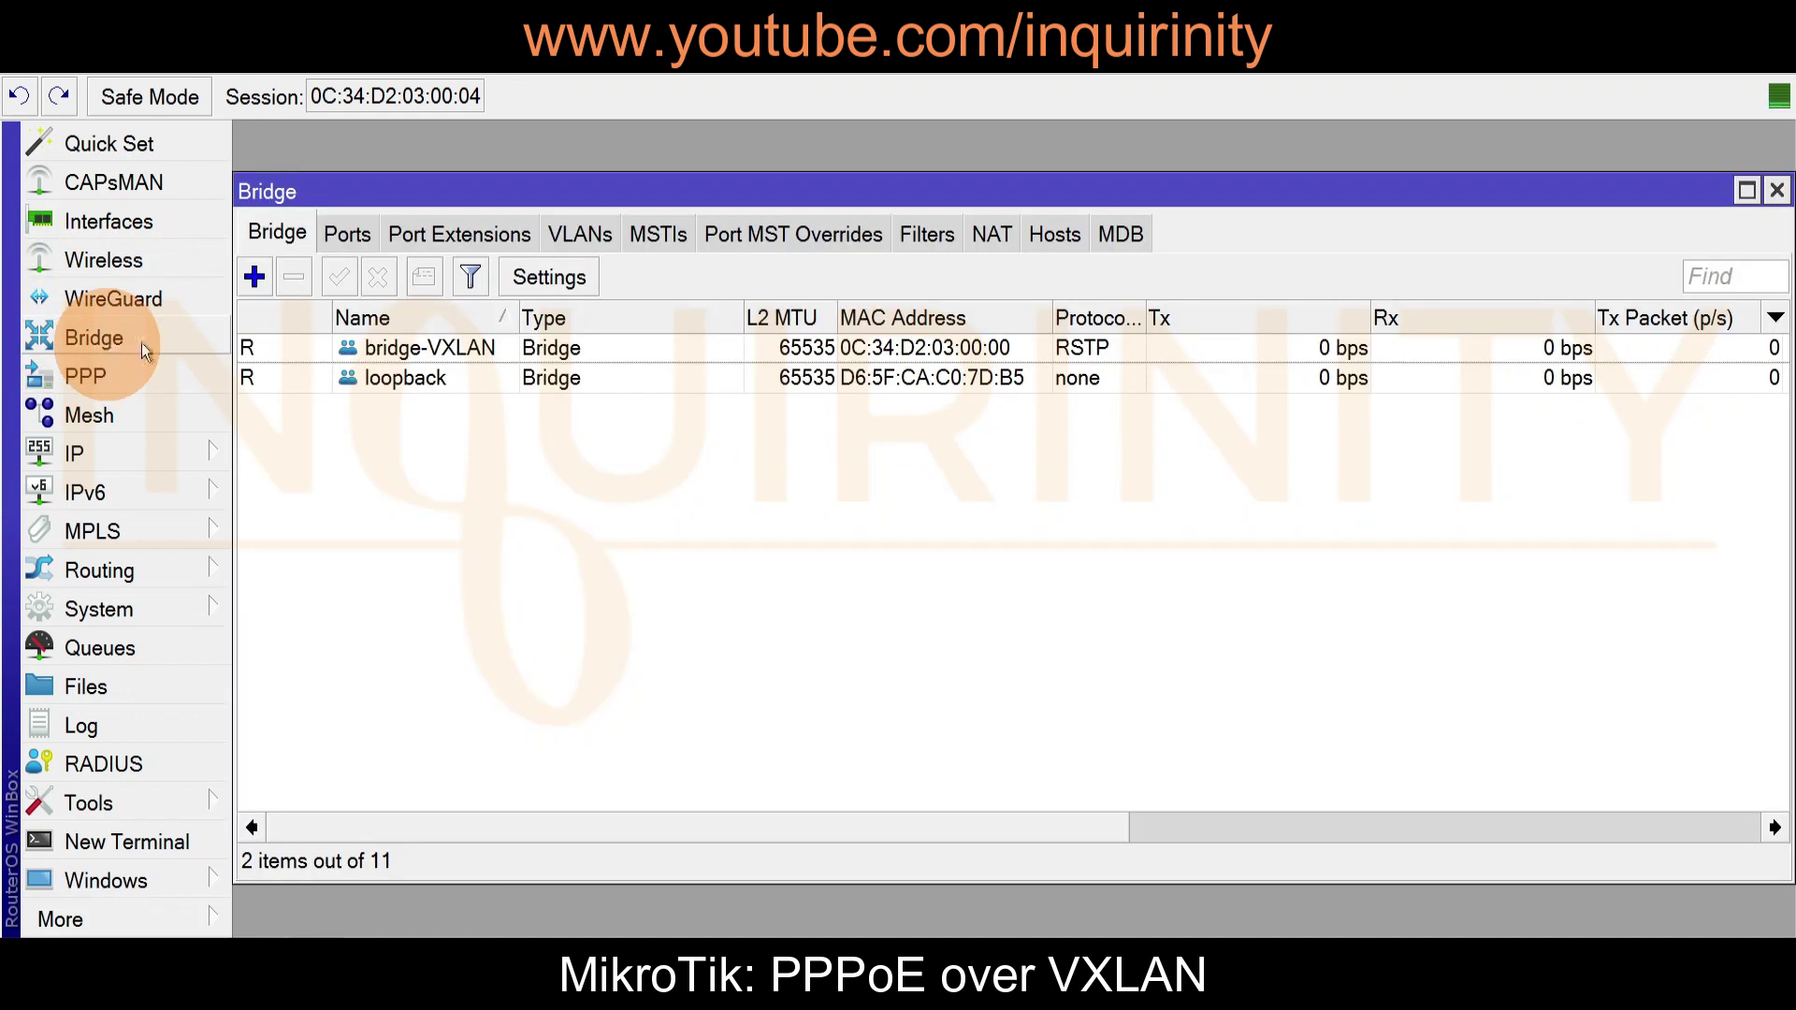
click(492, 352)
click(360, 246)
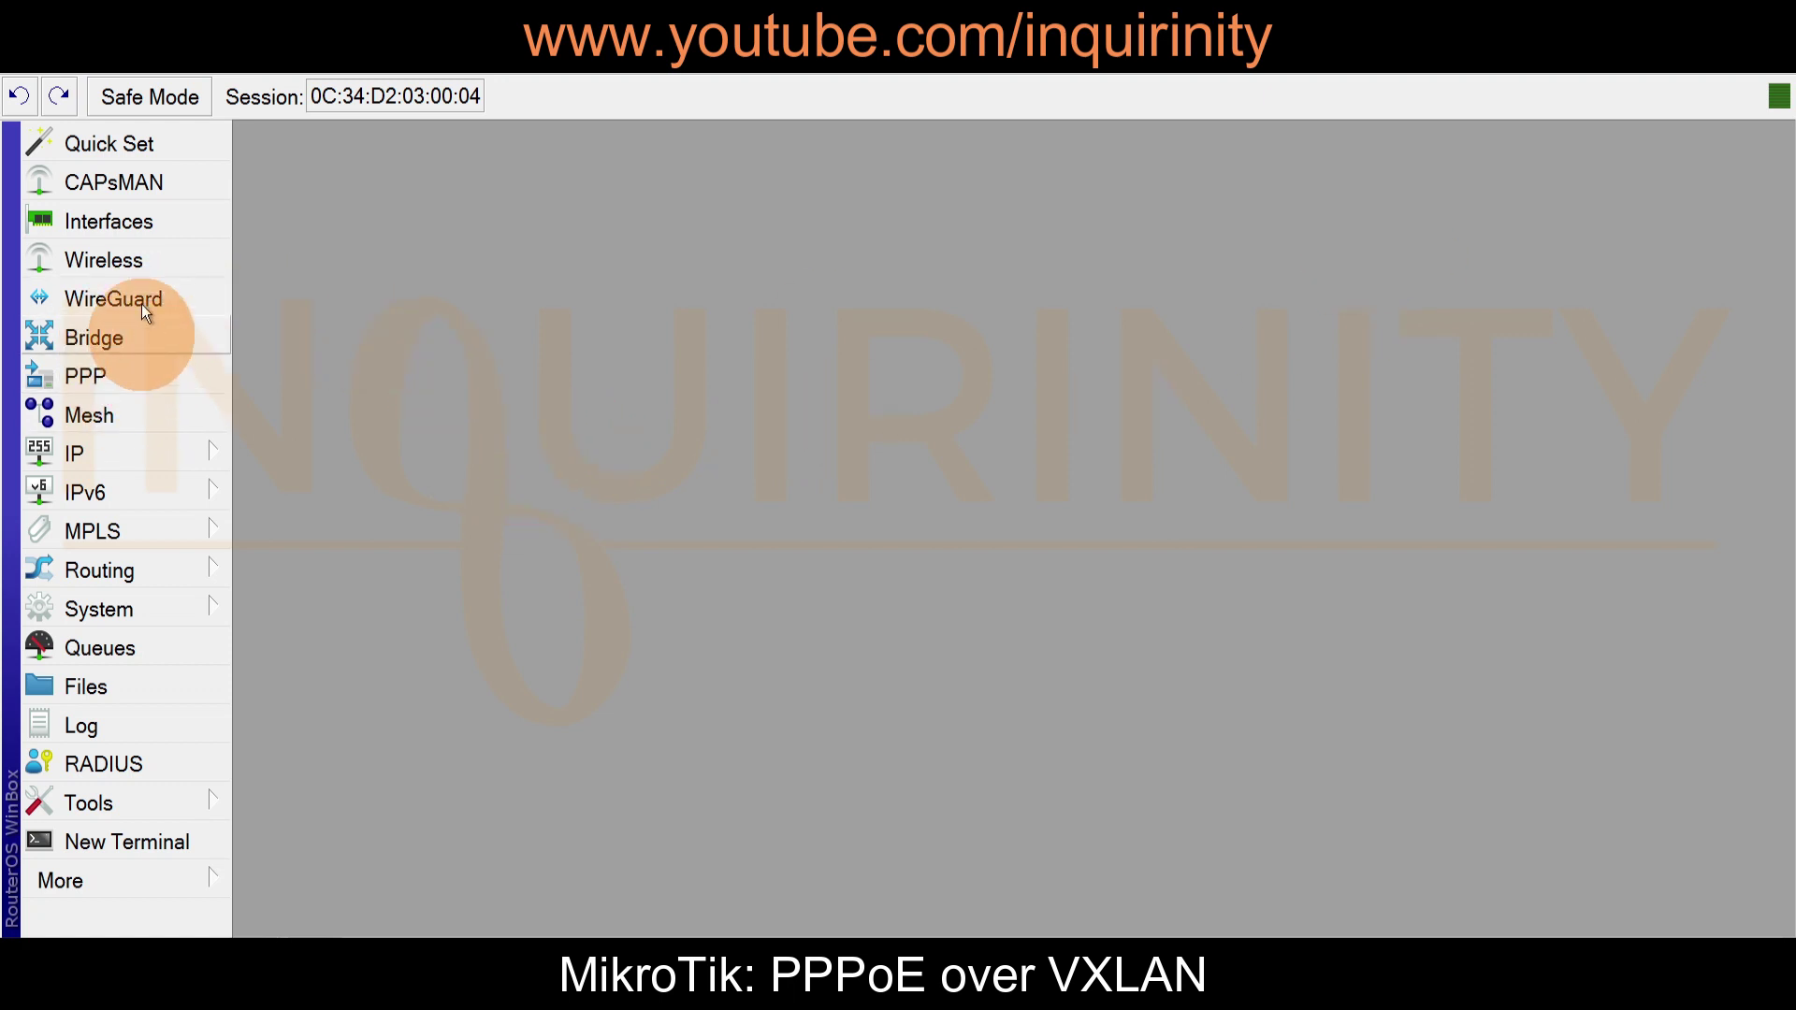
click(140, 223)
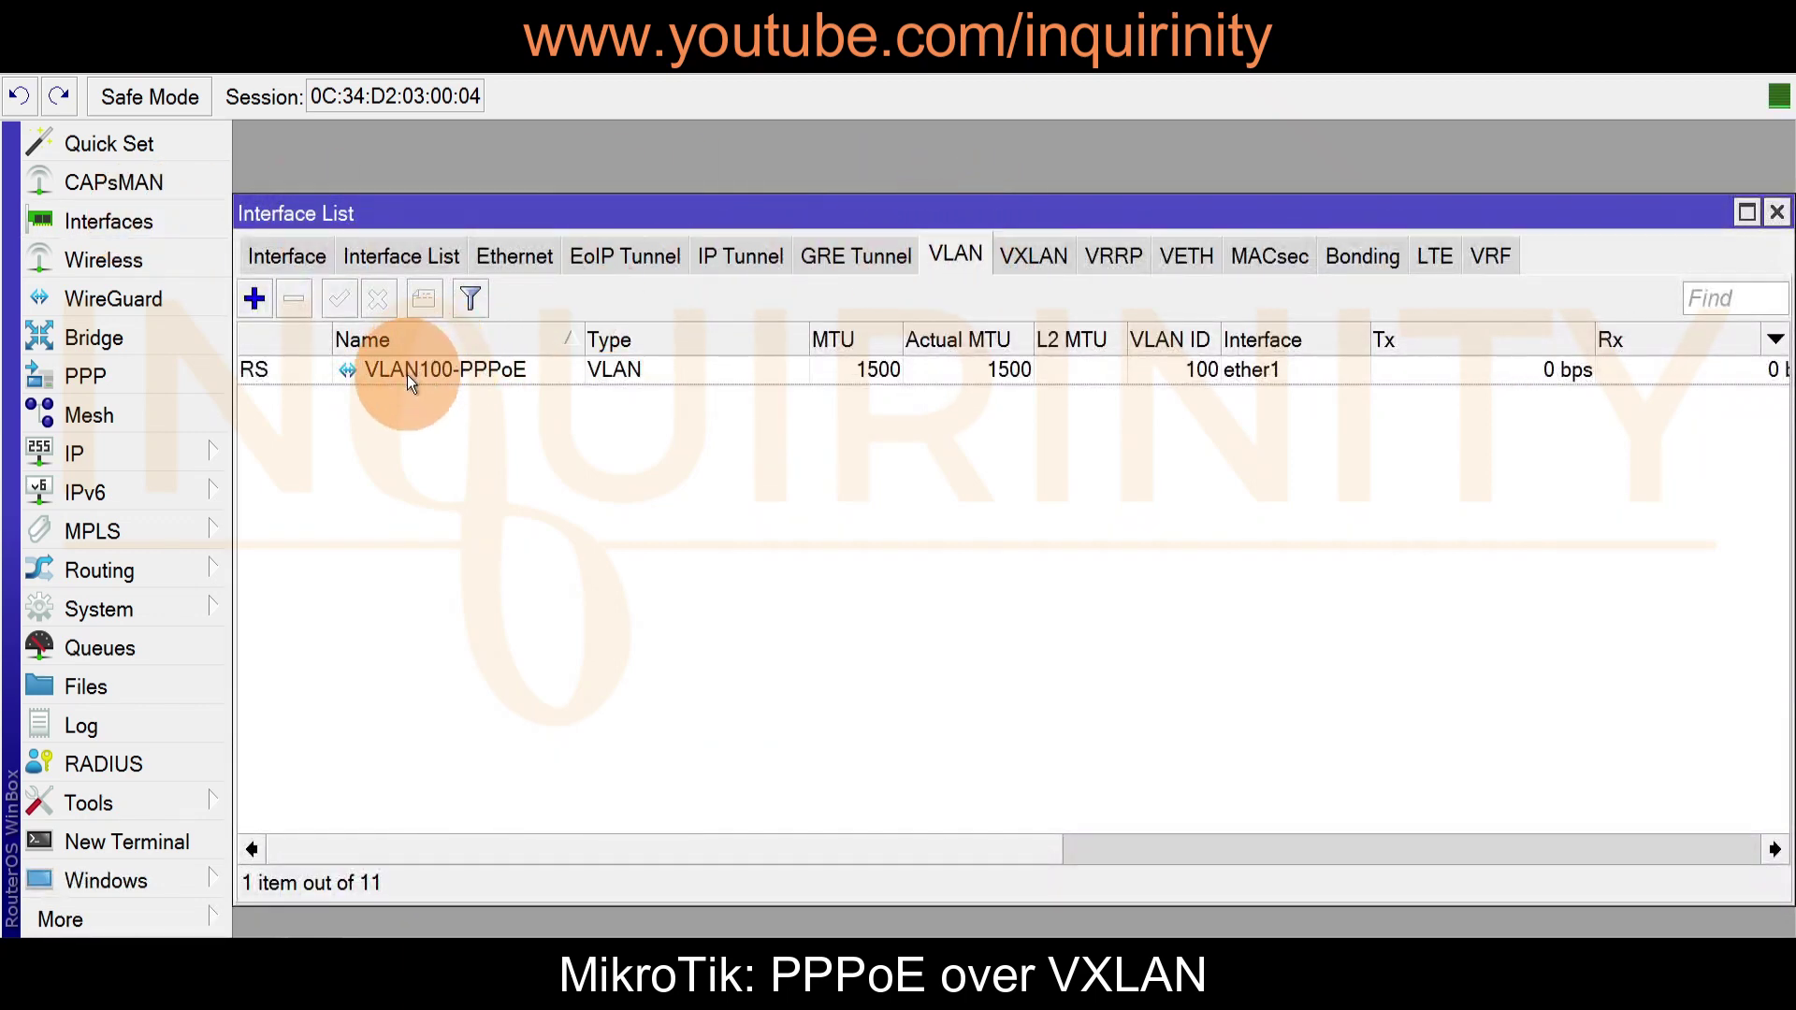
double_click(502, 373)
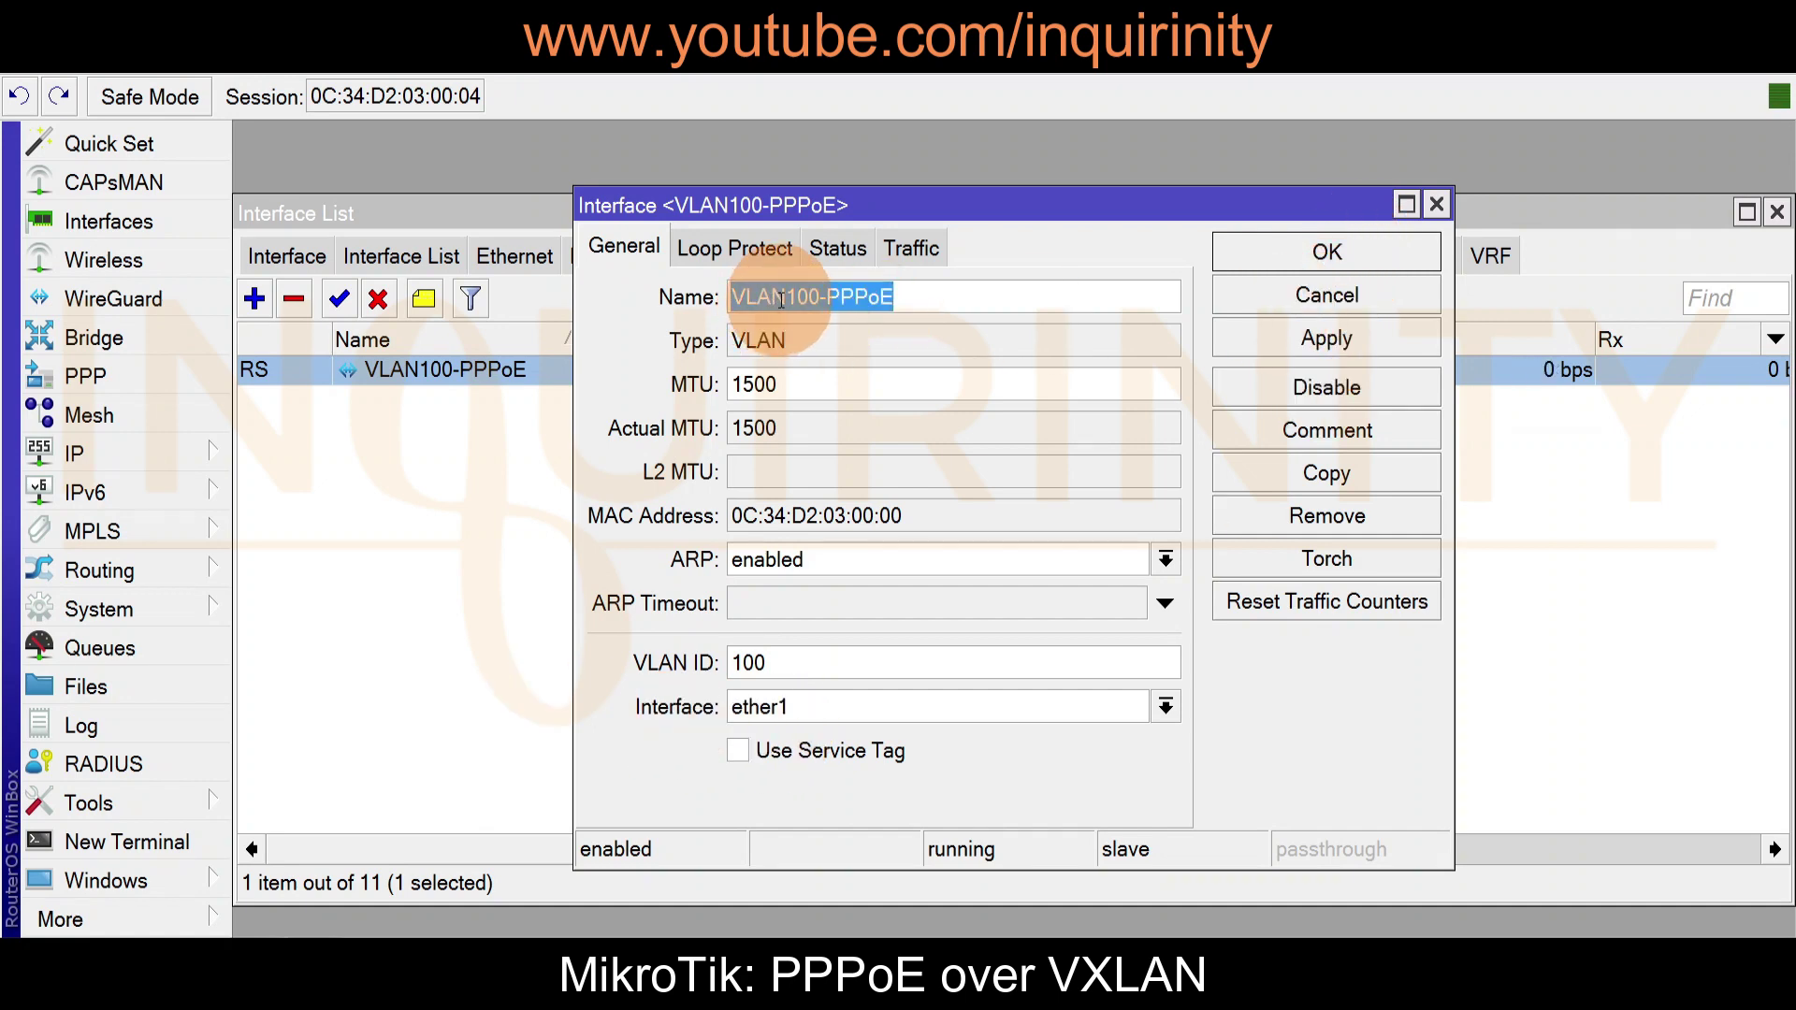
click(1344, 298)
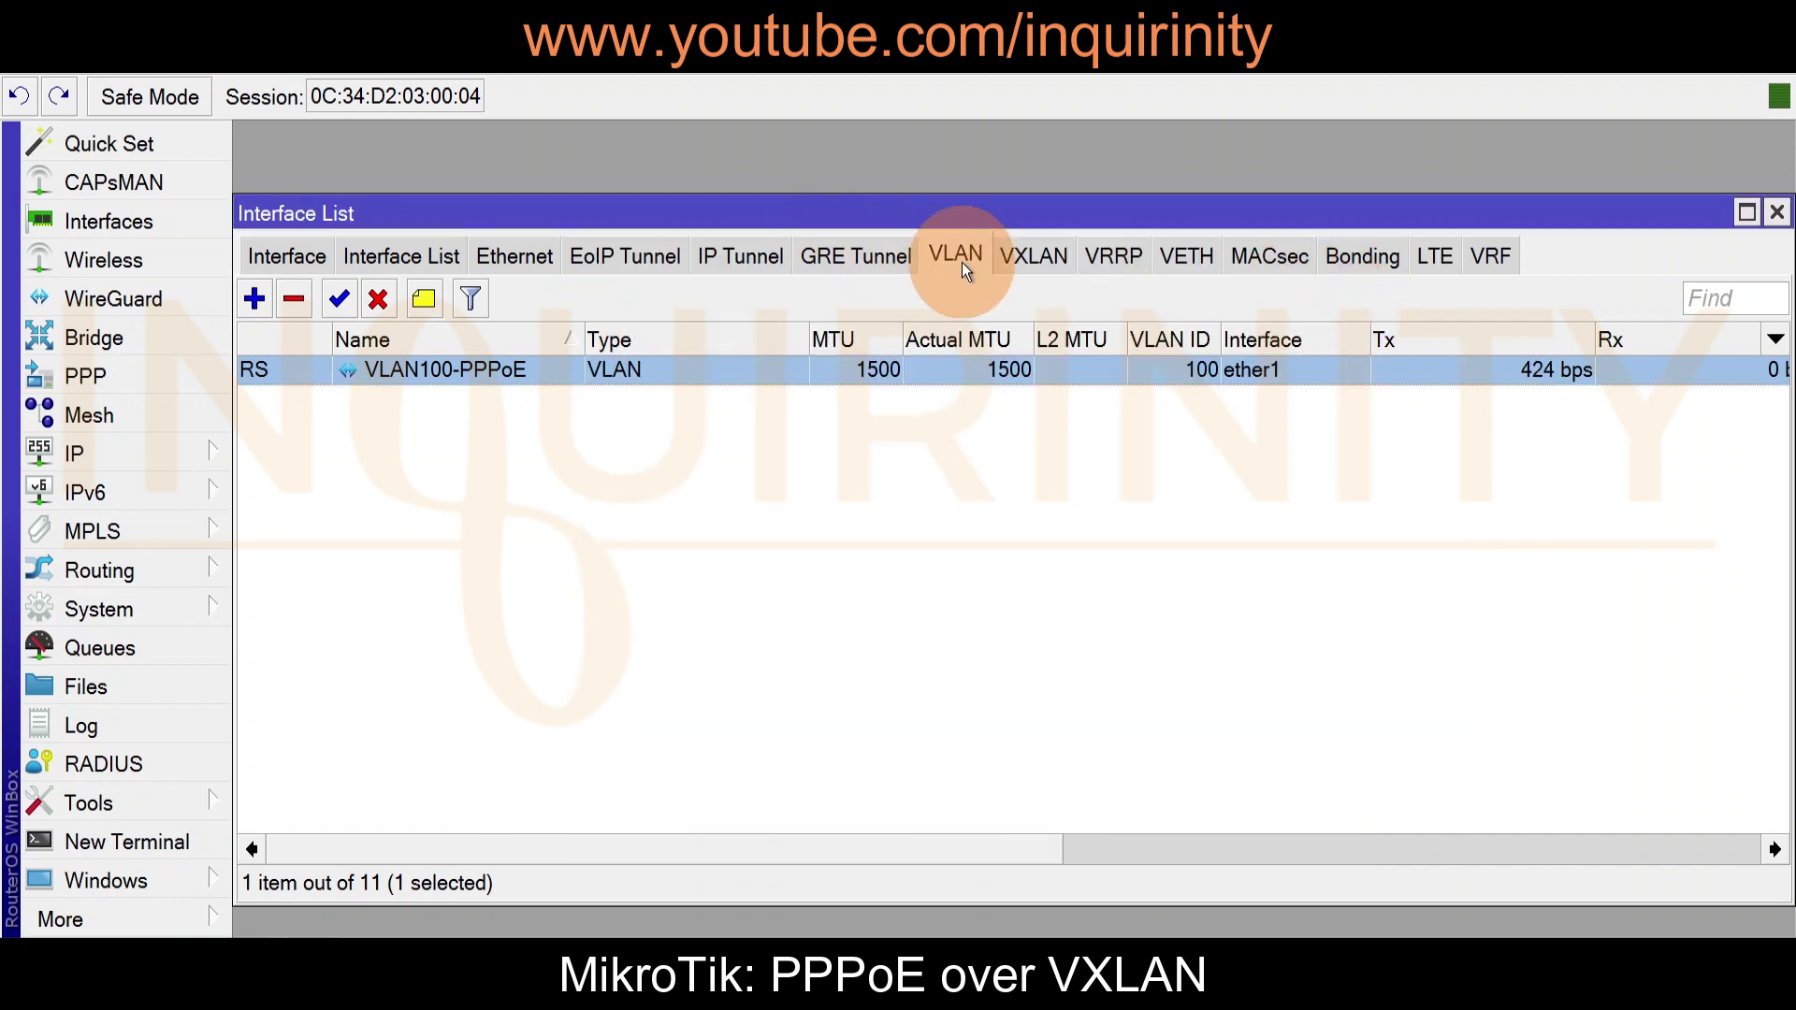
click(147, 332)
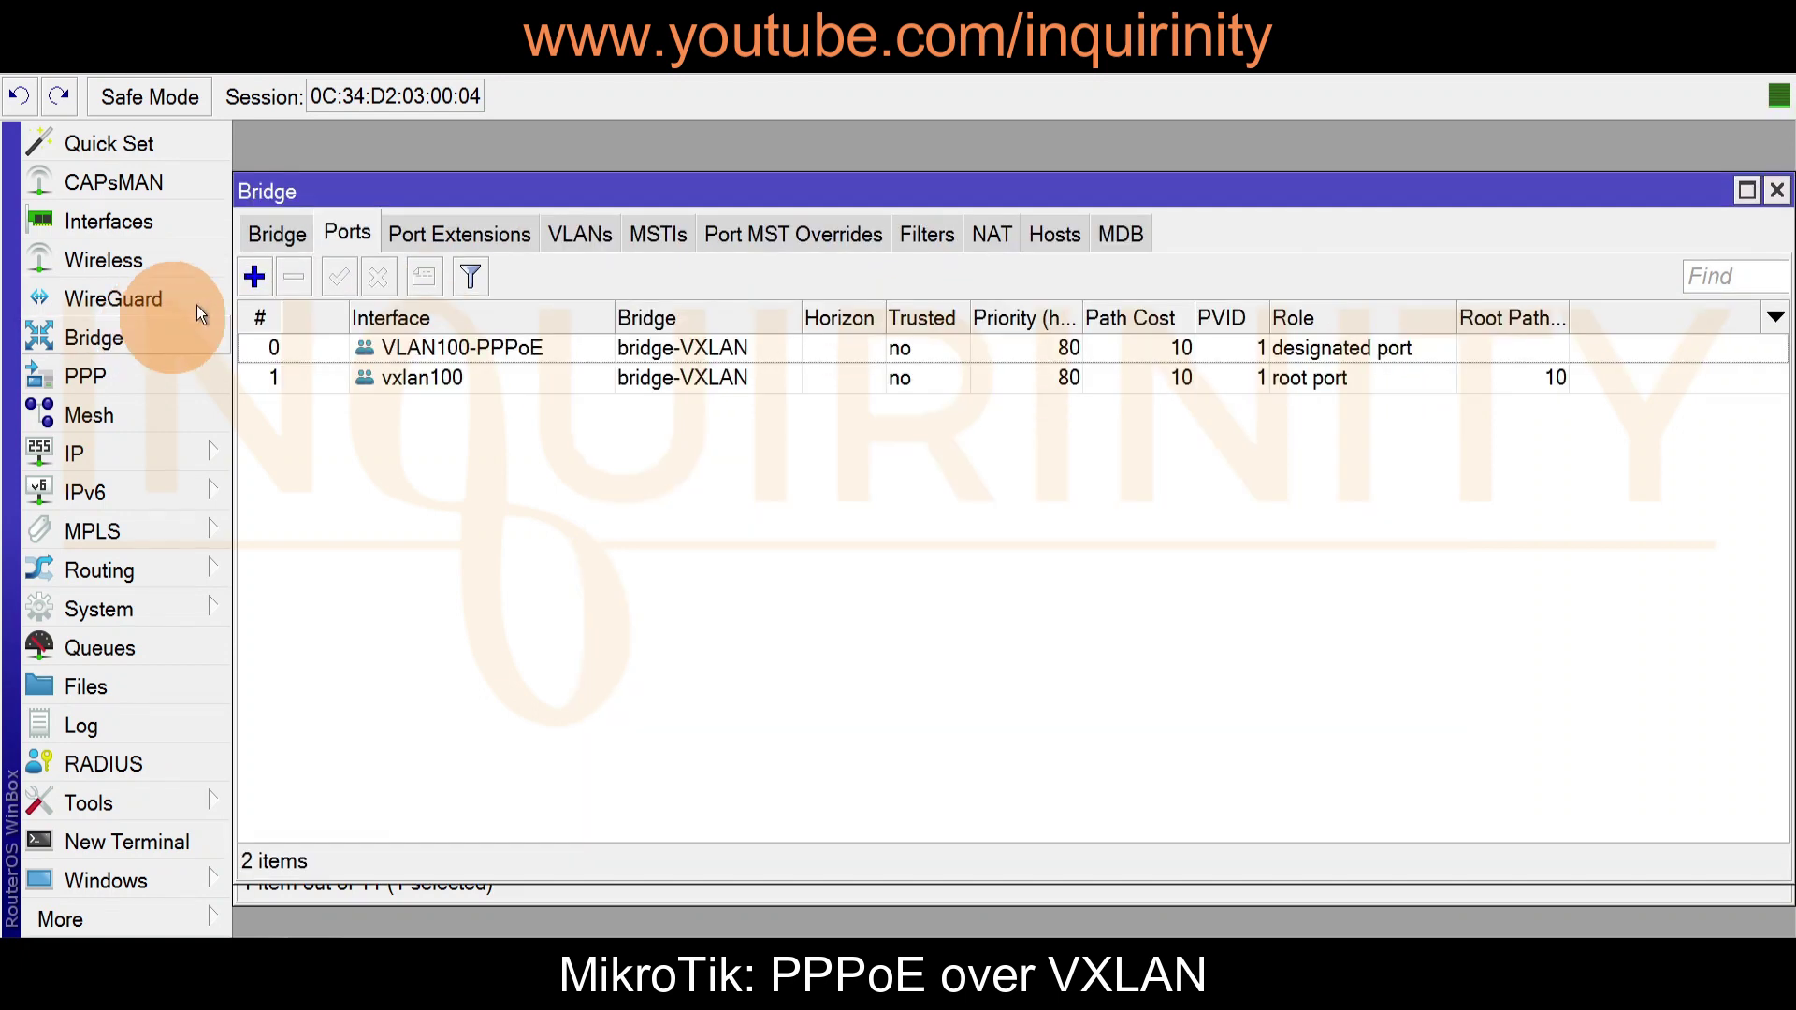
click(293, 238)
click(404, 354)
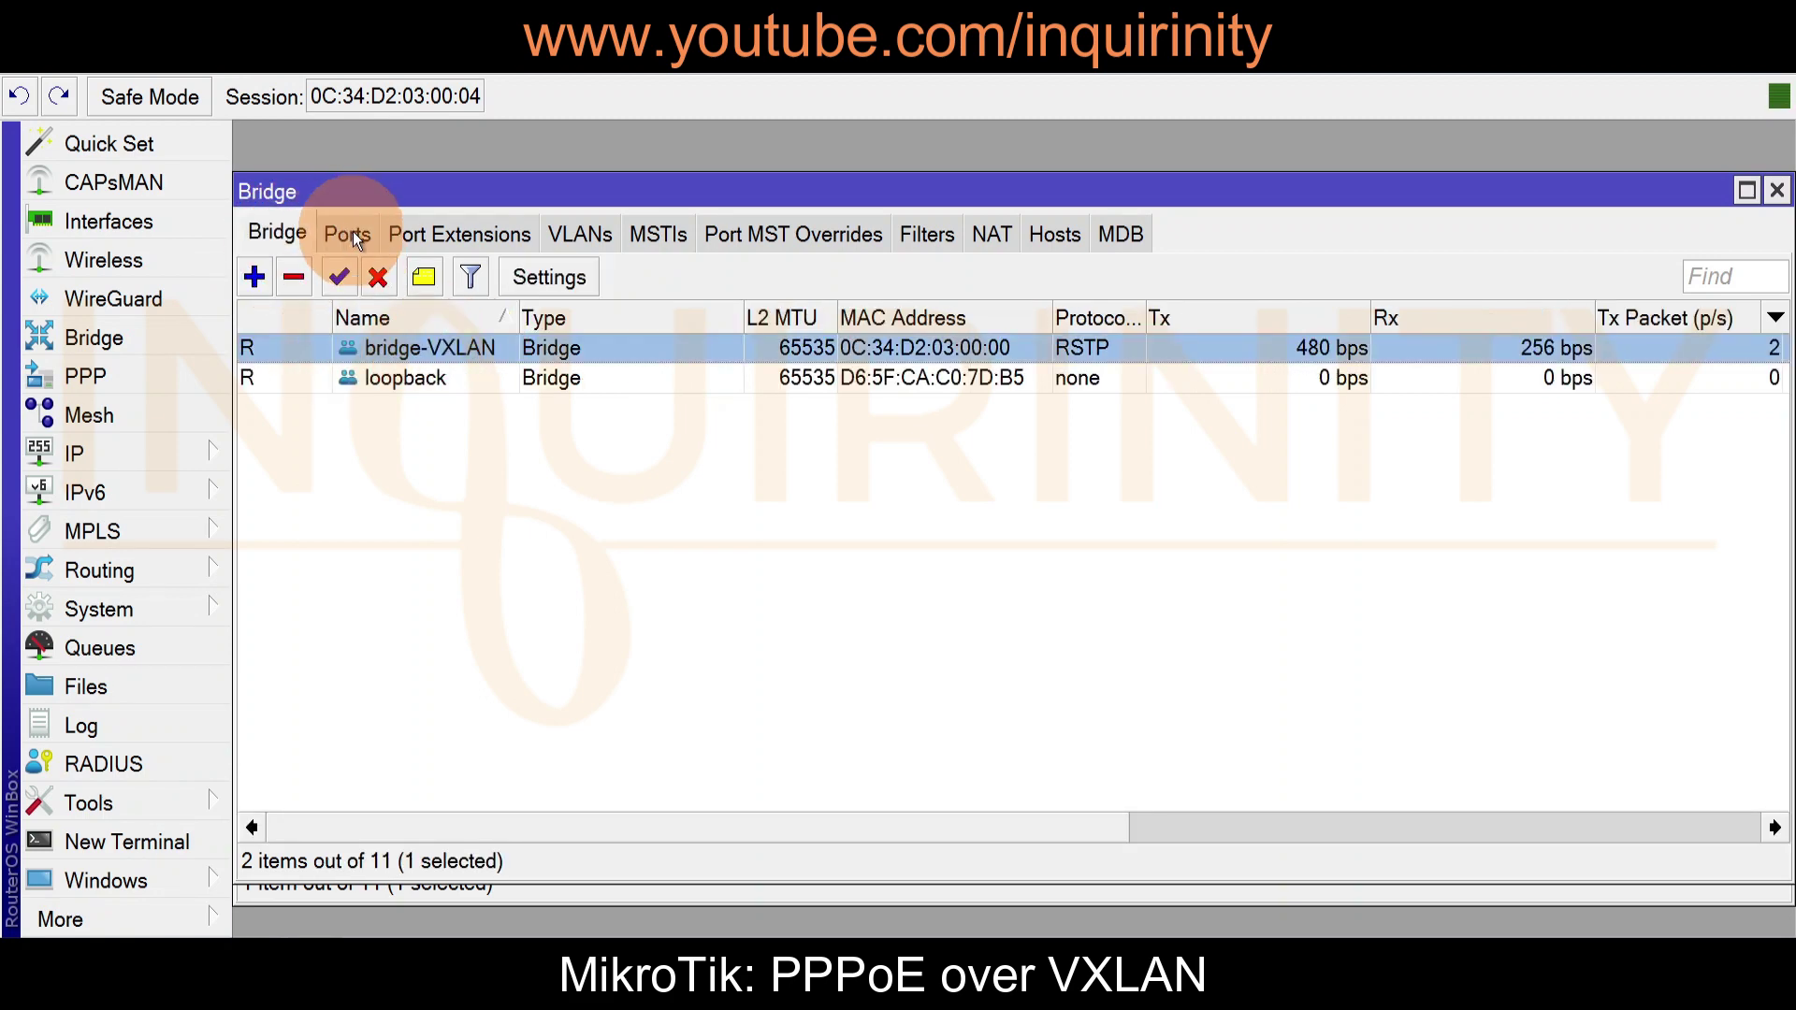
click(352, 232)
click(425, 348)
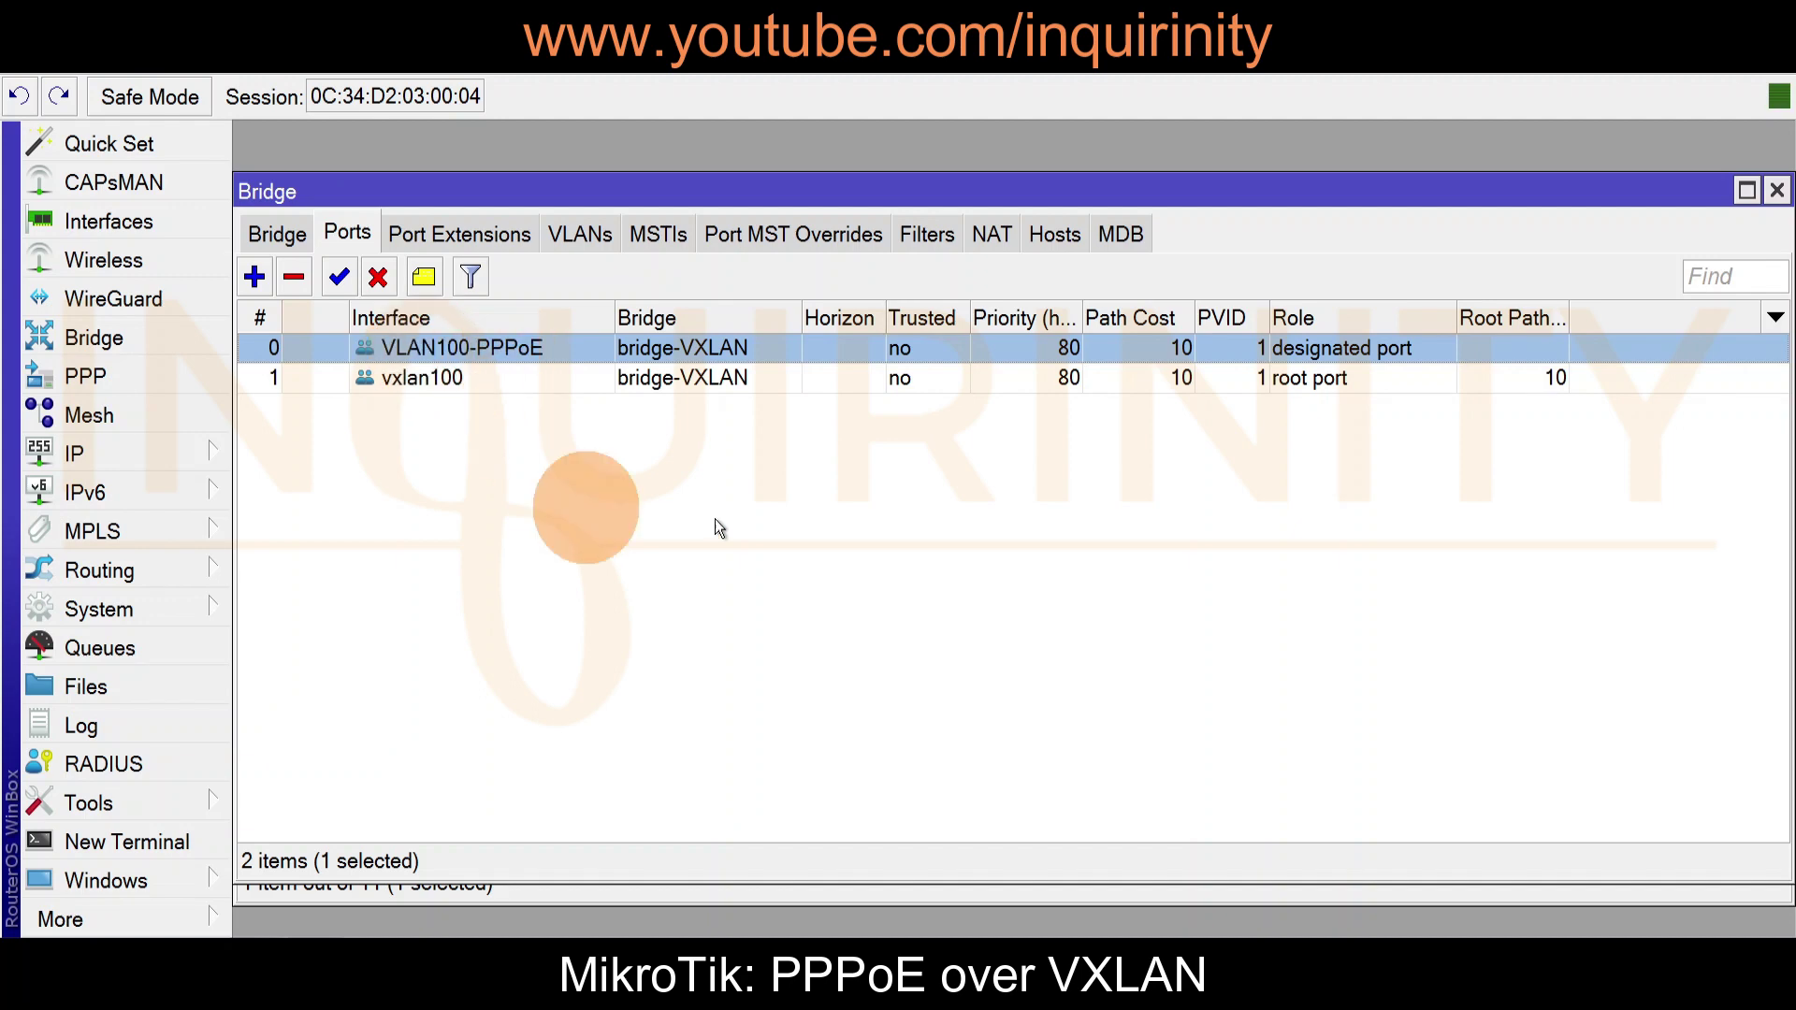
key(Down)
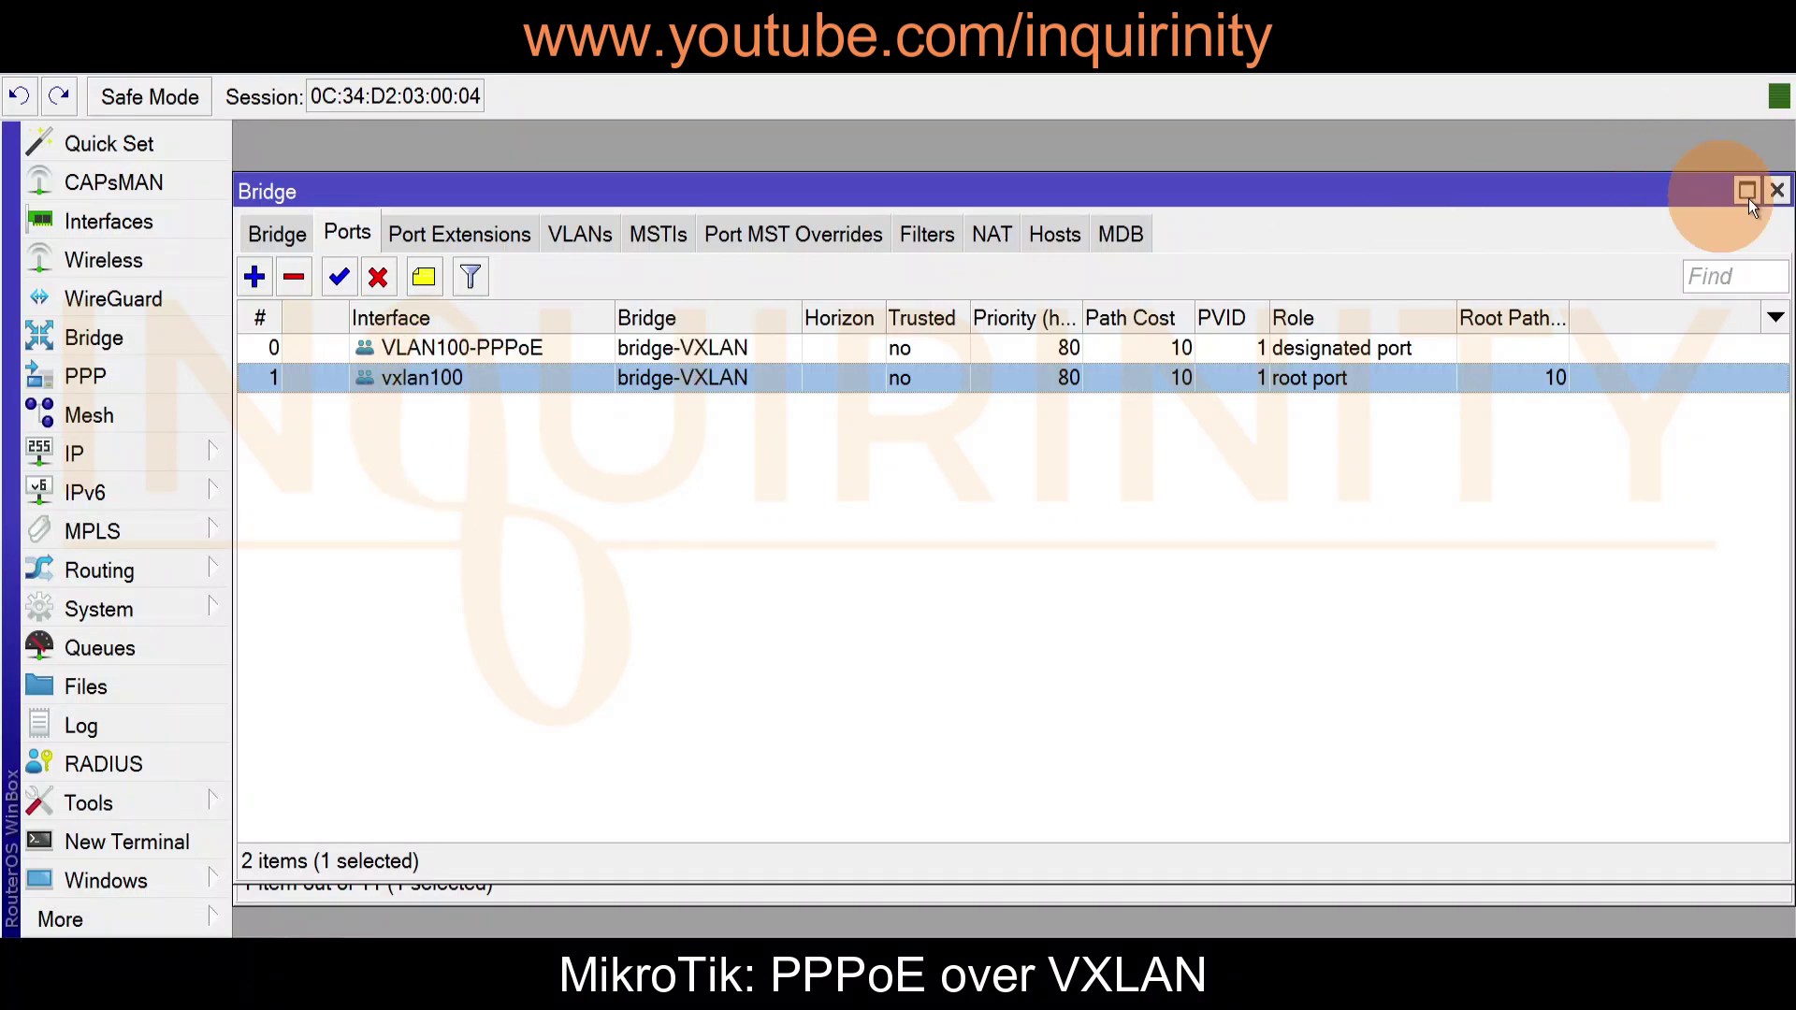
click(1777, 190)
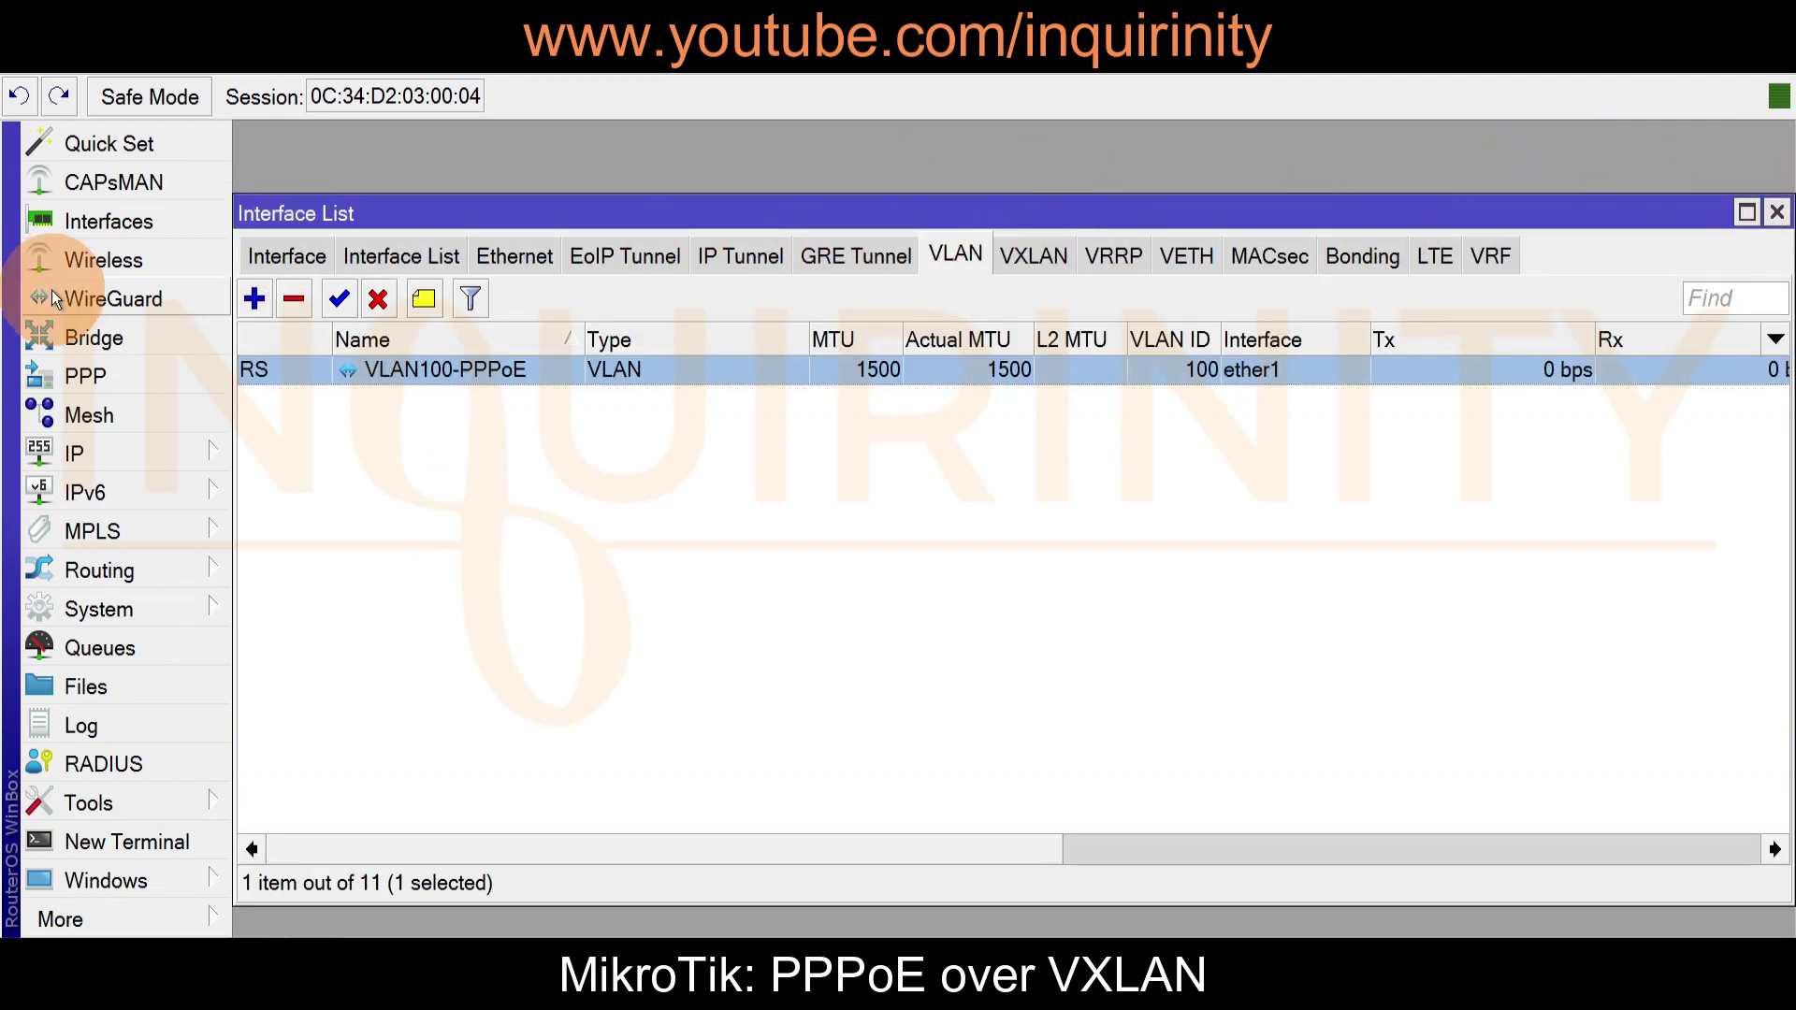
- Inspect vxlan100's settings, including its MAC address and multicast group
click(1034, 252)
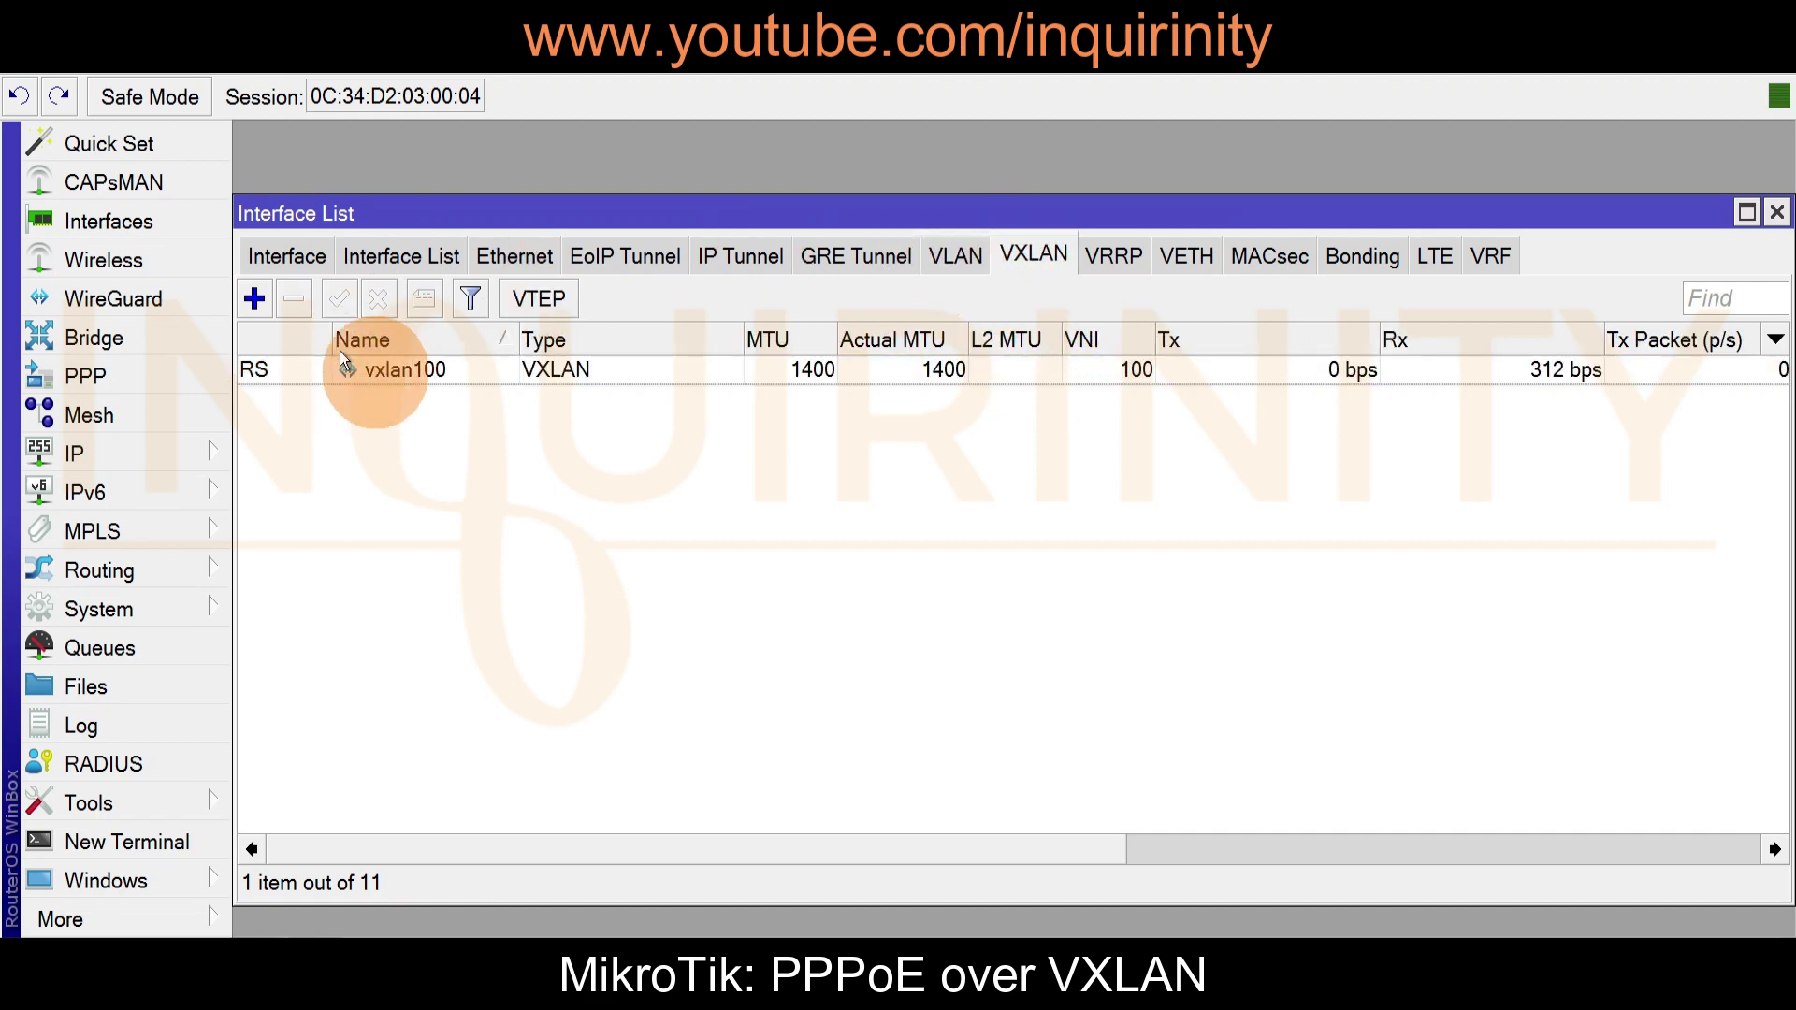
double_click(384, 369)
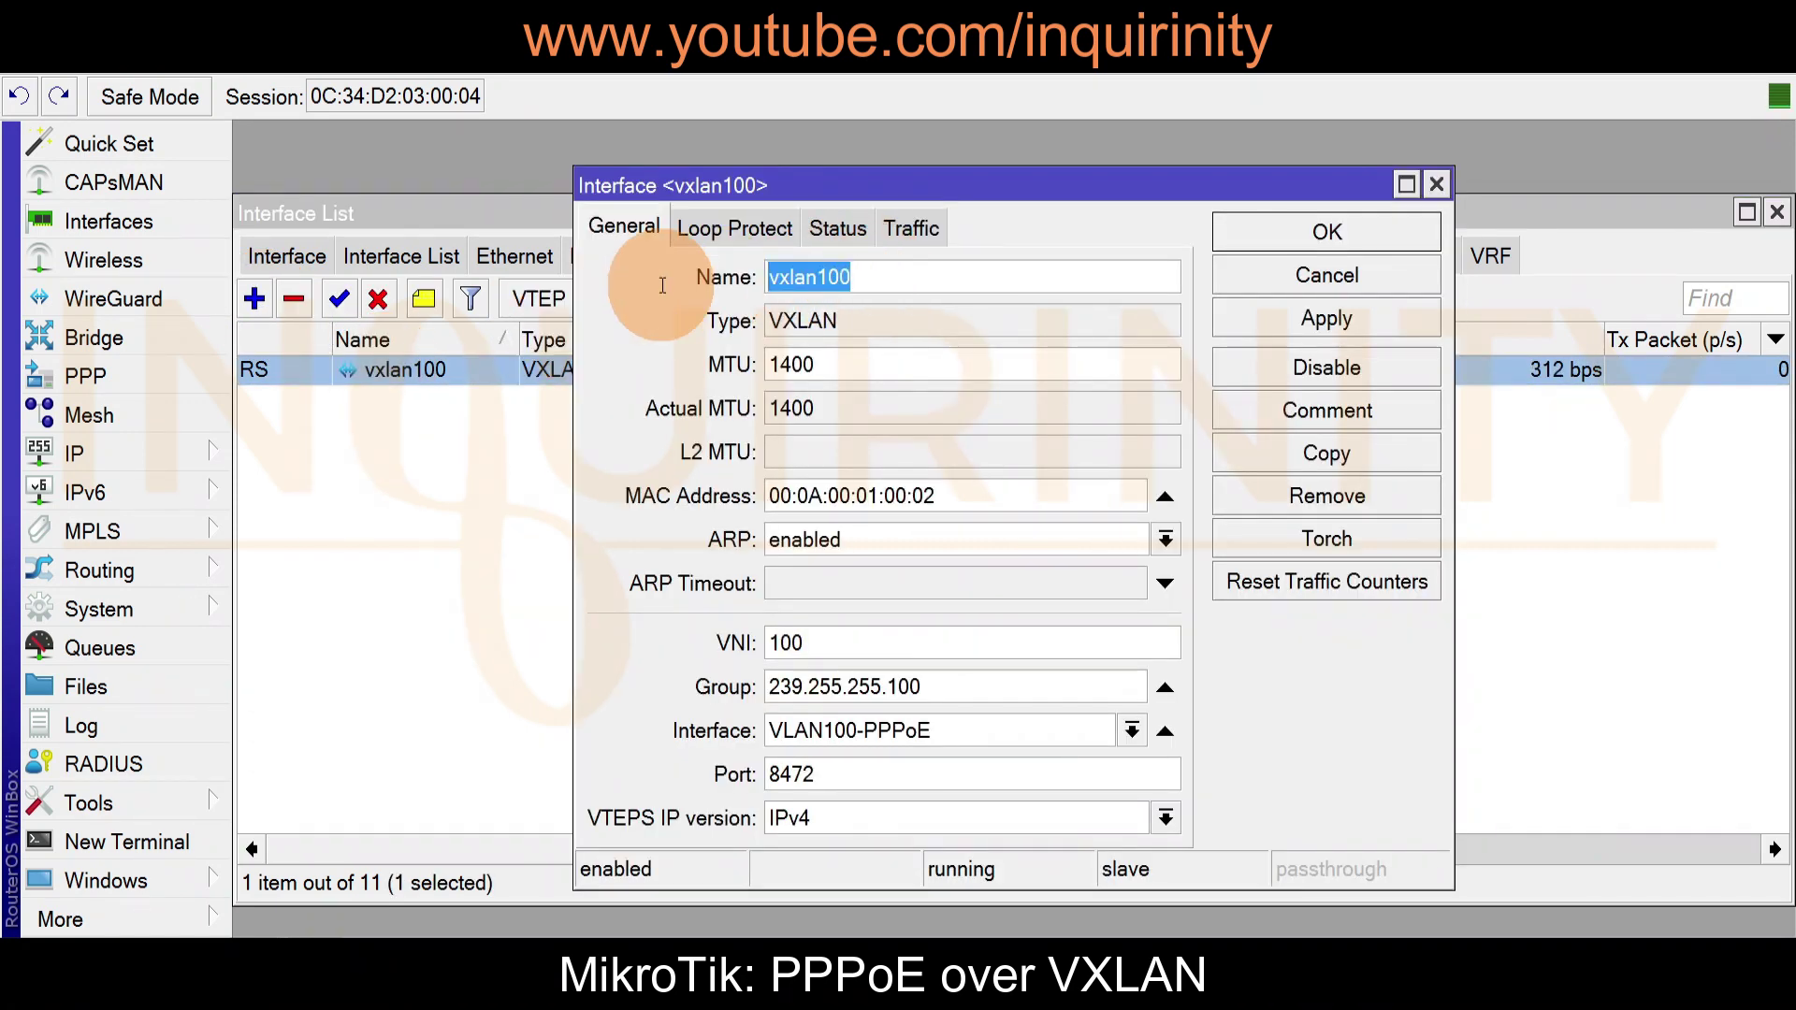
drag(1006, 496, 763, 498)
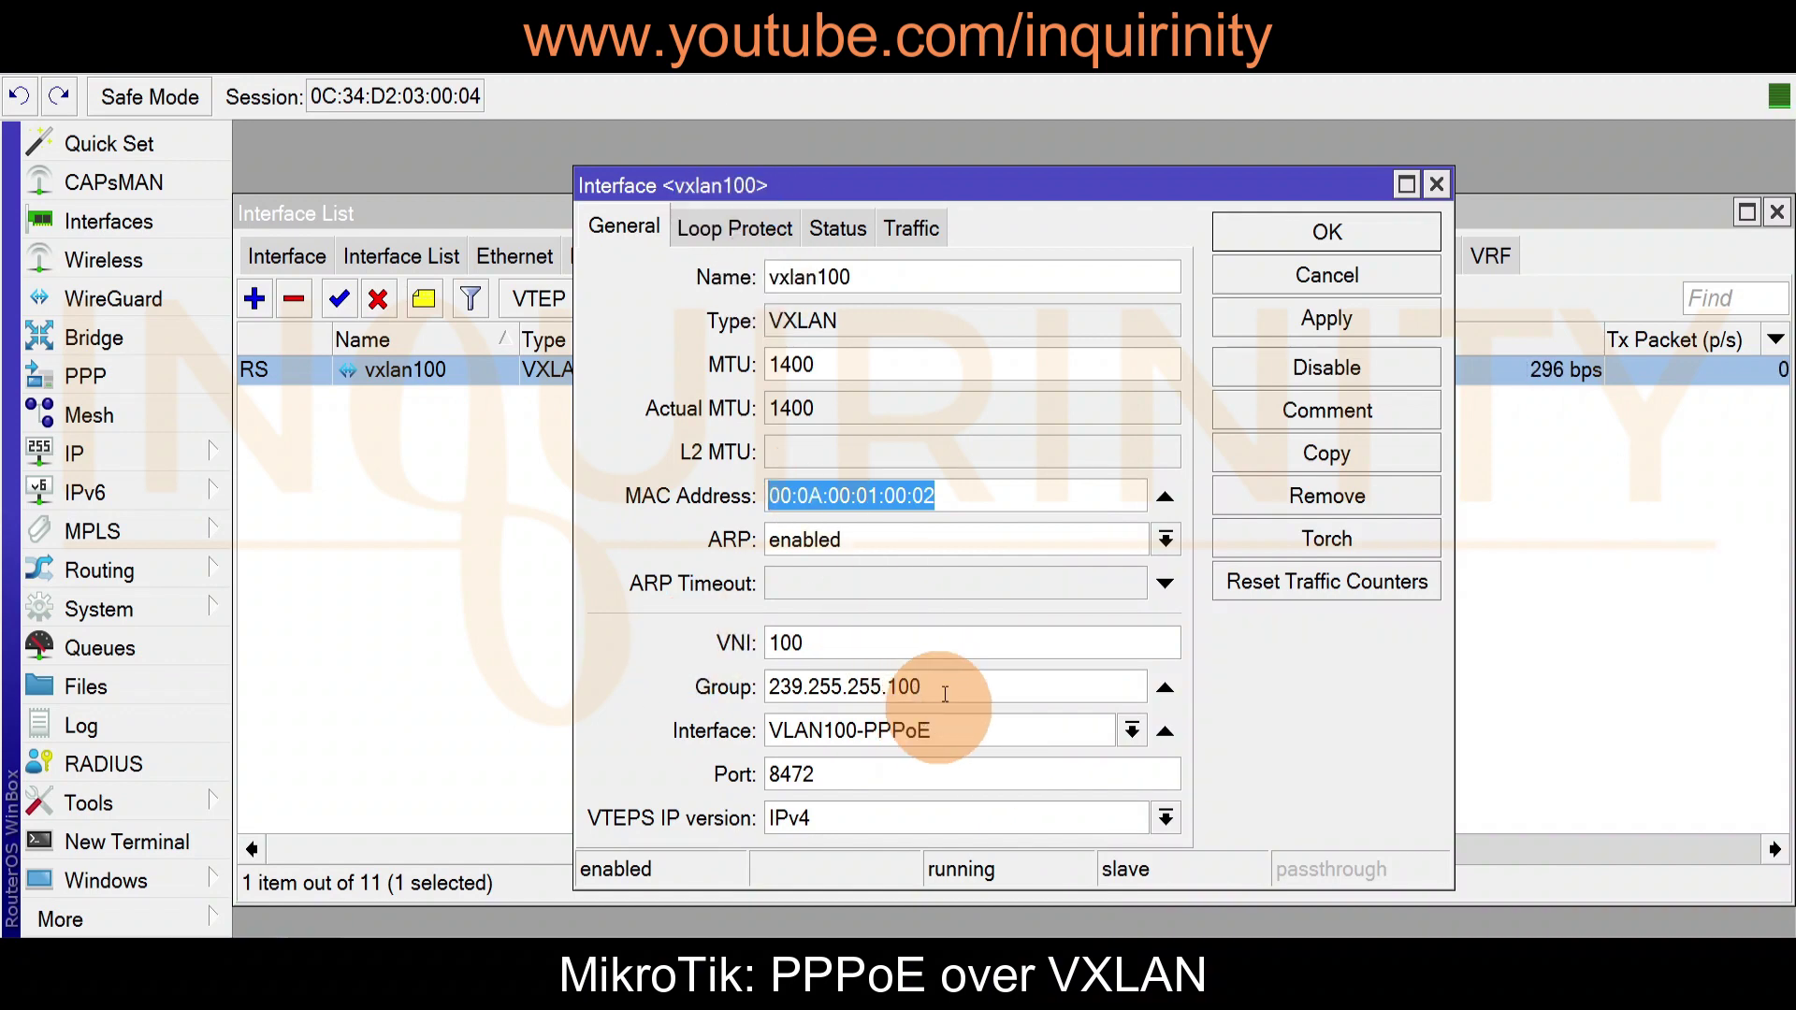
drag(945, 694, 737, 683)
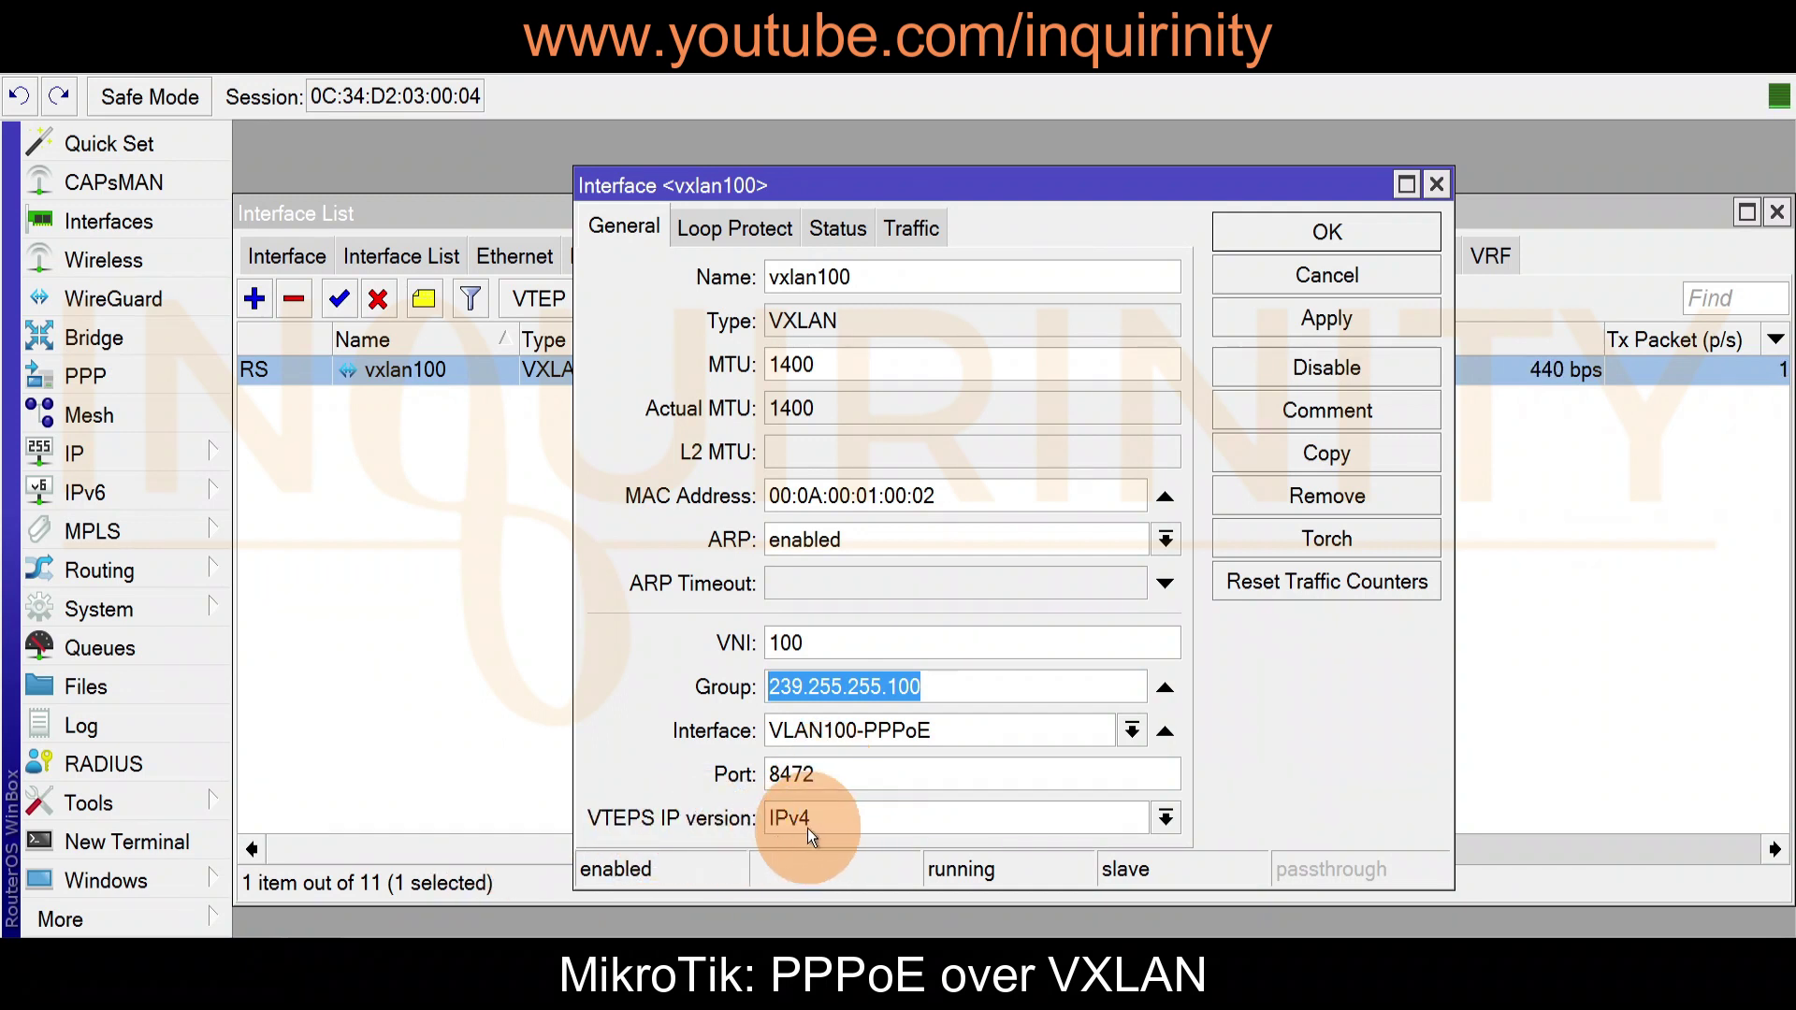
click(1327, 232)
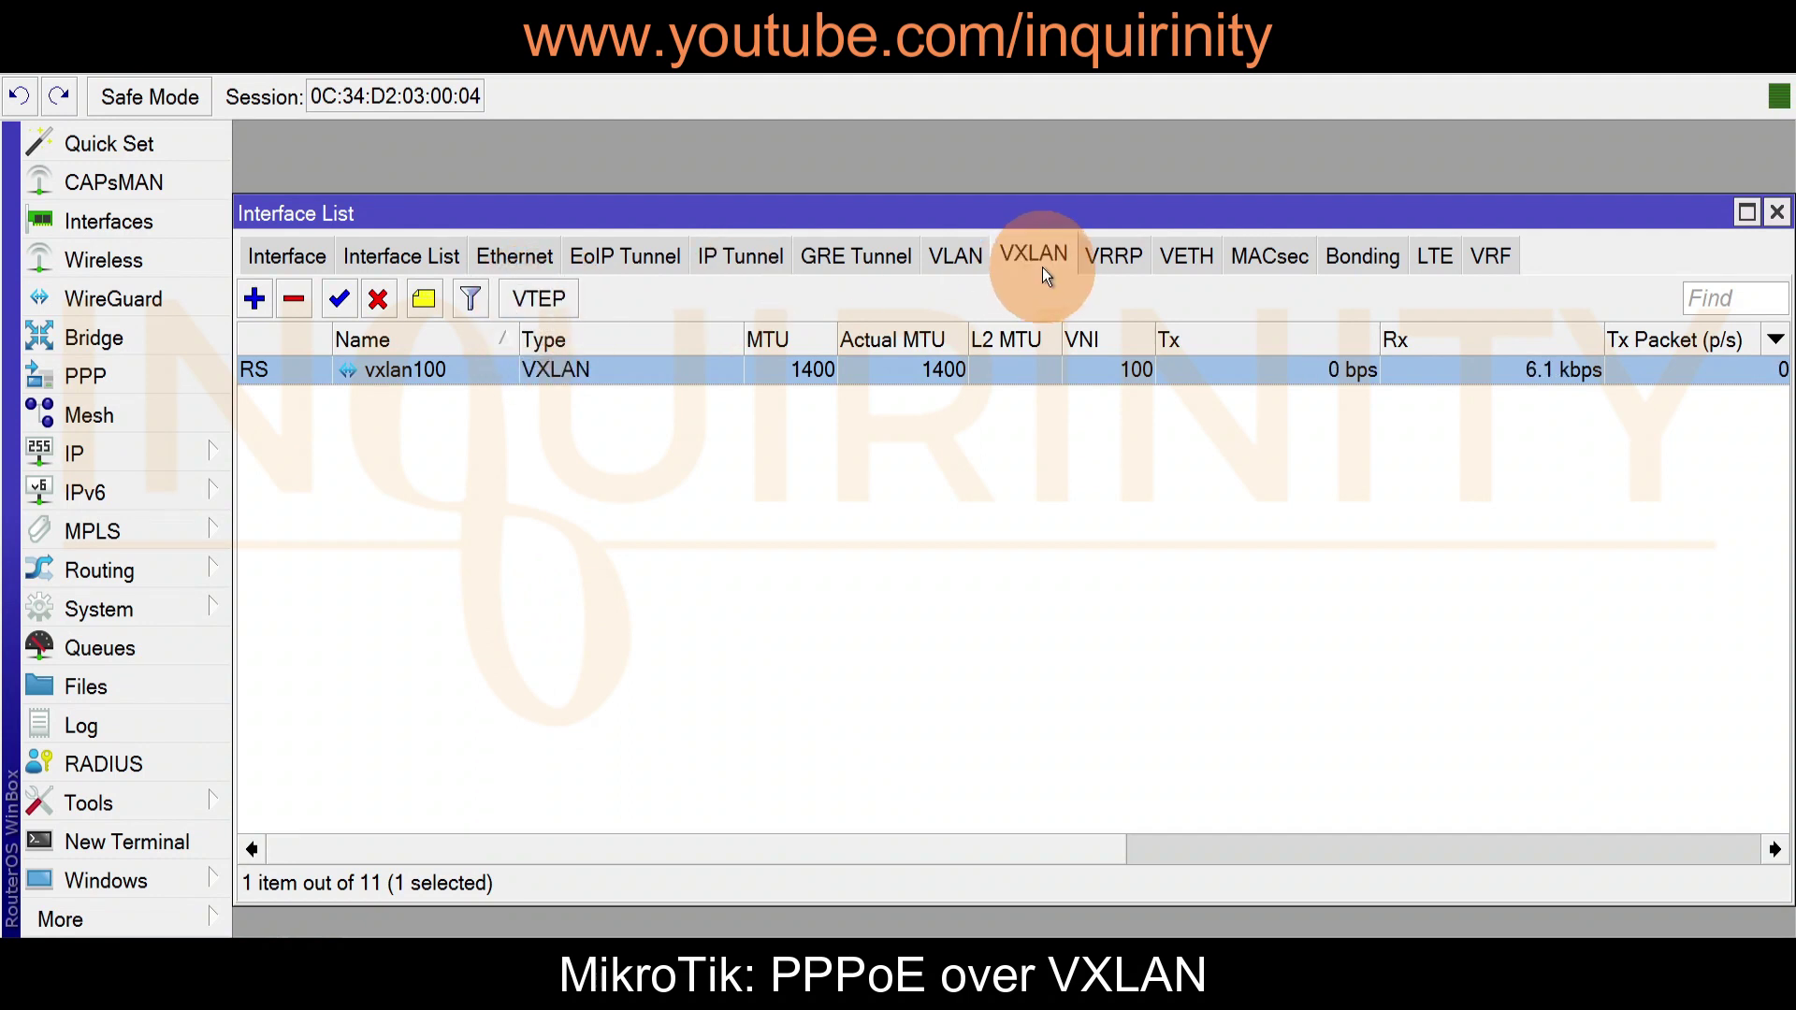
- Review vxlan100's two VTEP peers, 172.31.255.10 and 172.31.255.20
click(547, 301)
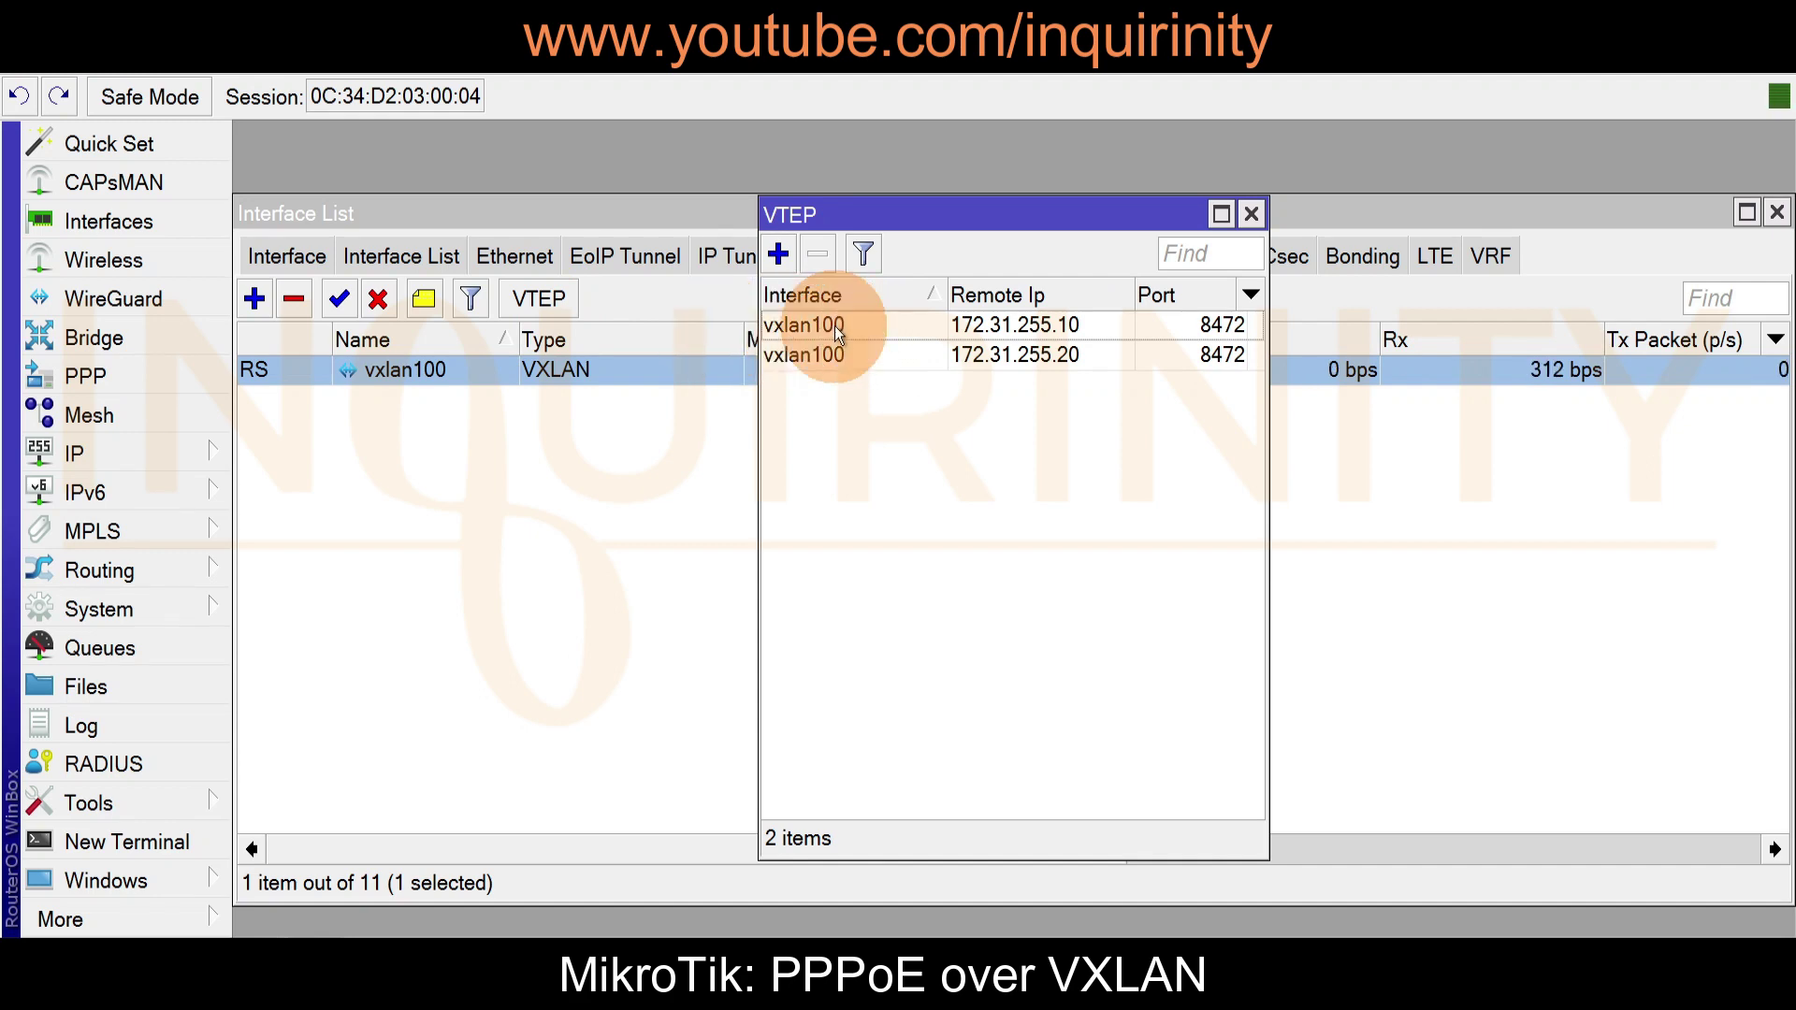
click(1019, 325)
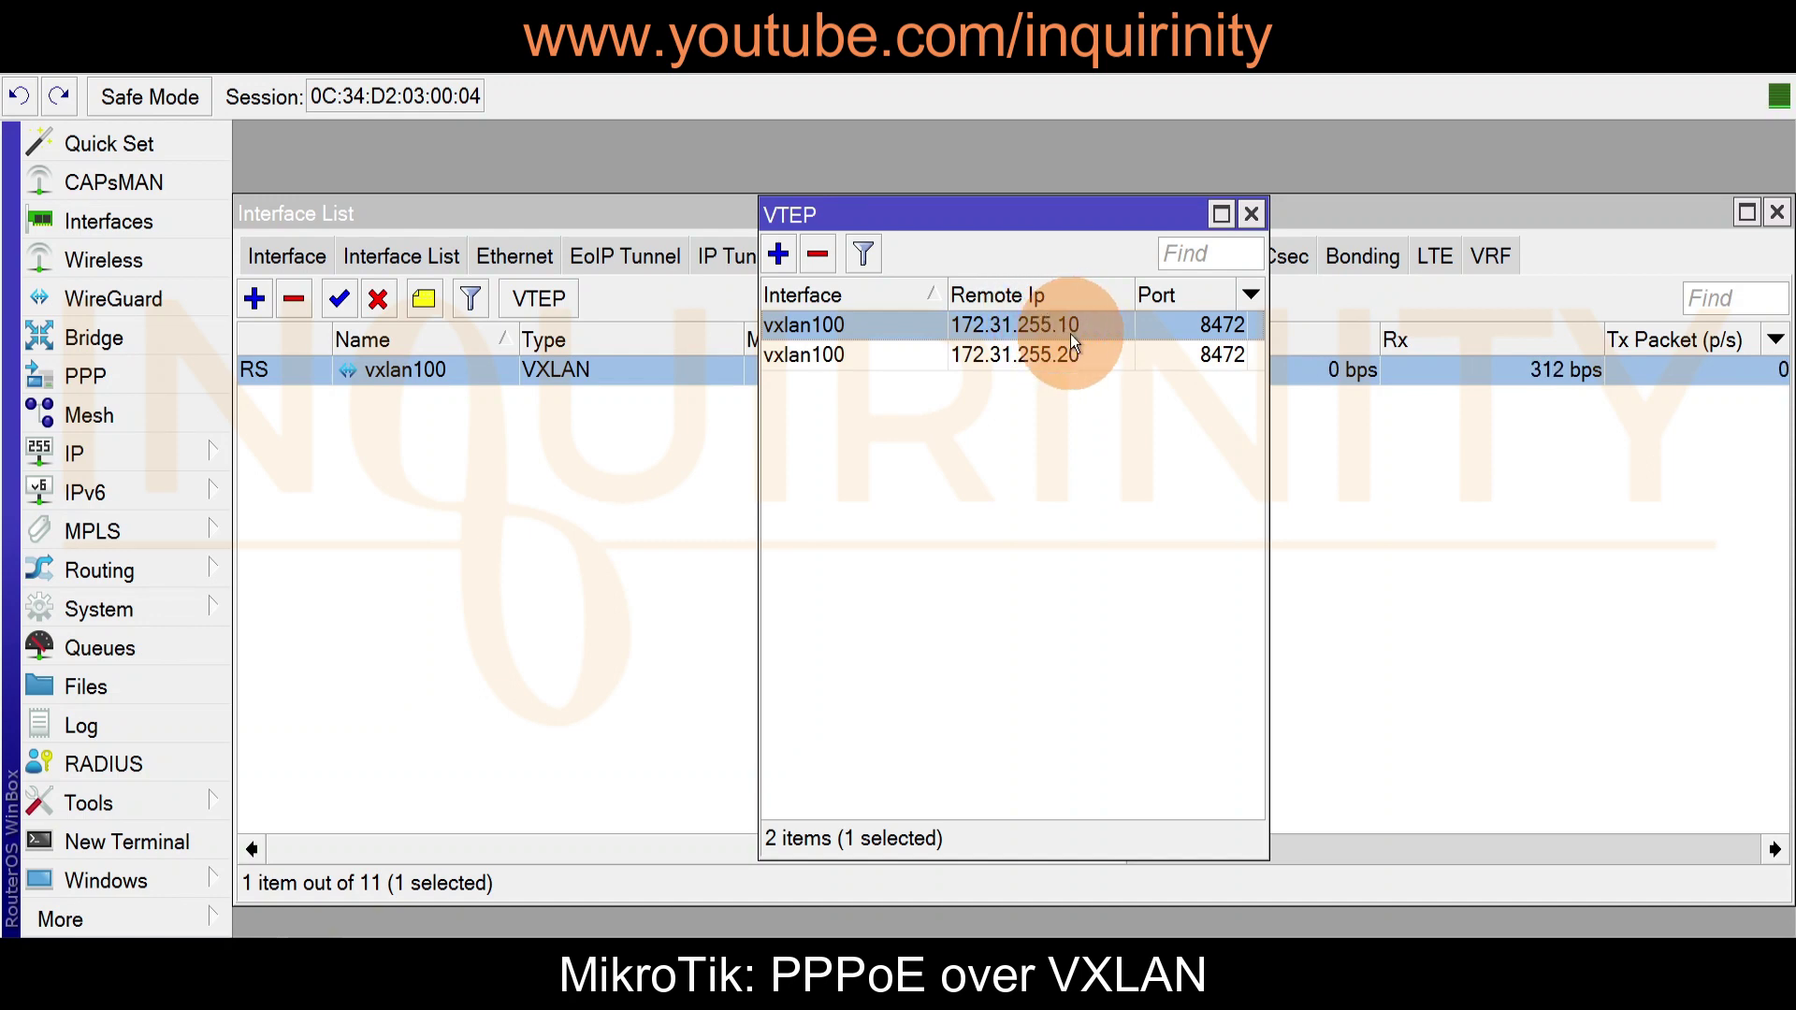
click(1026, 363)
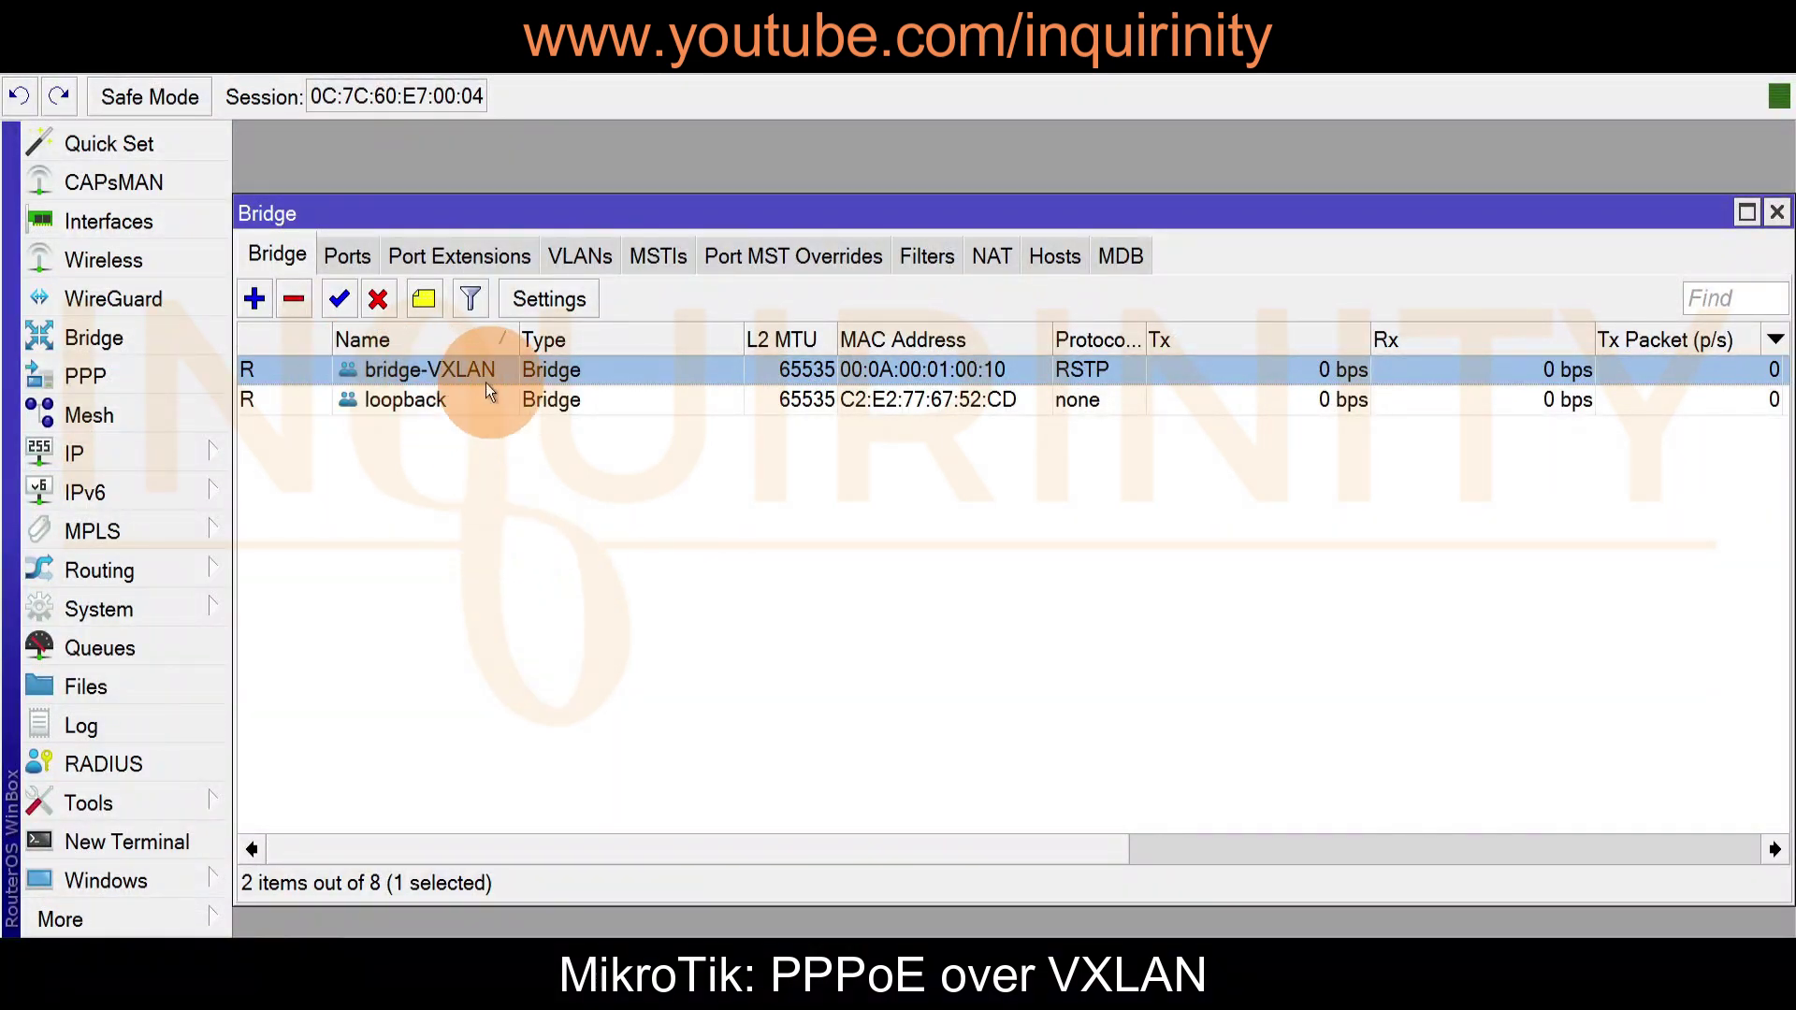
- Inspect bridge-VXLAN's ports vxlan100 and ether3 (To-CLIENT1-ROUTER) on the second router
click(340, 253)
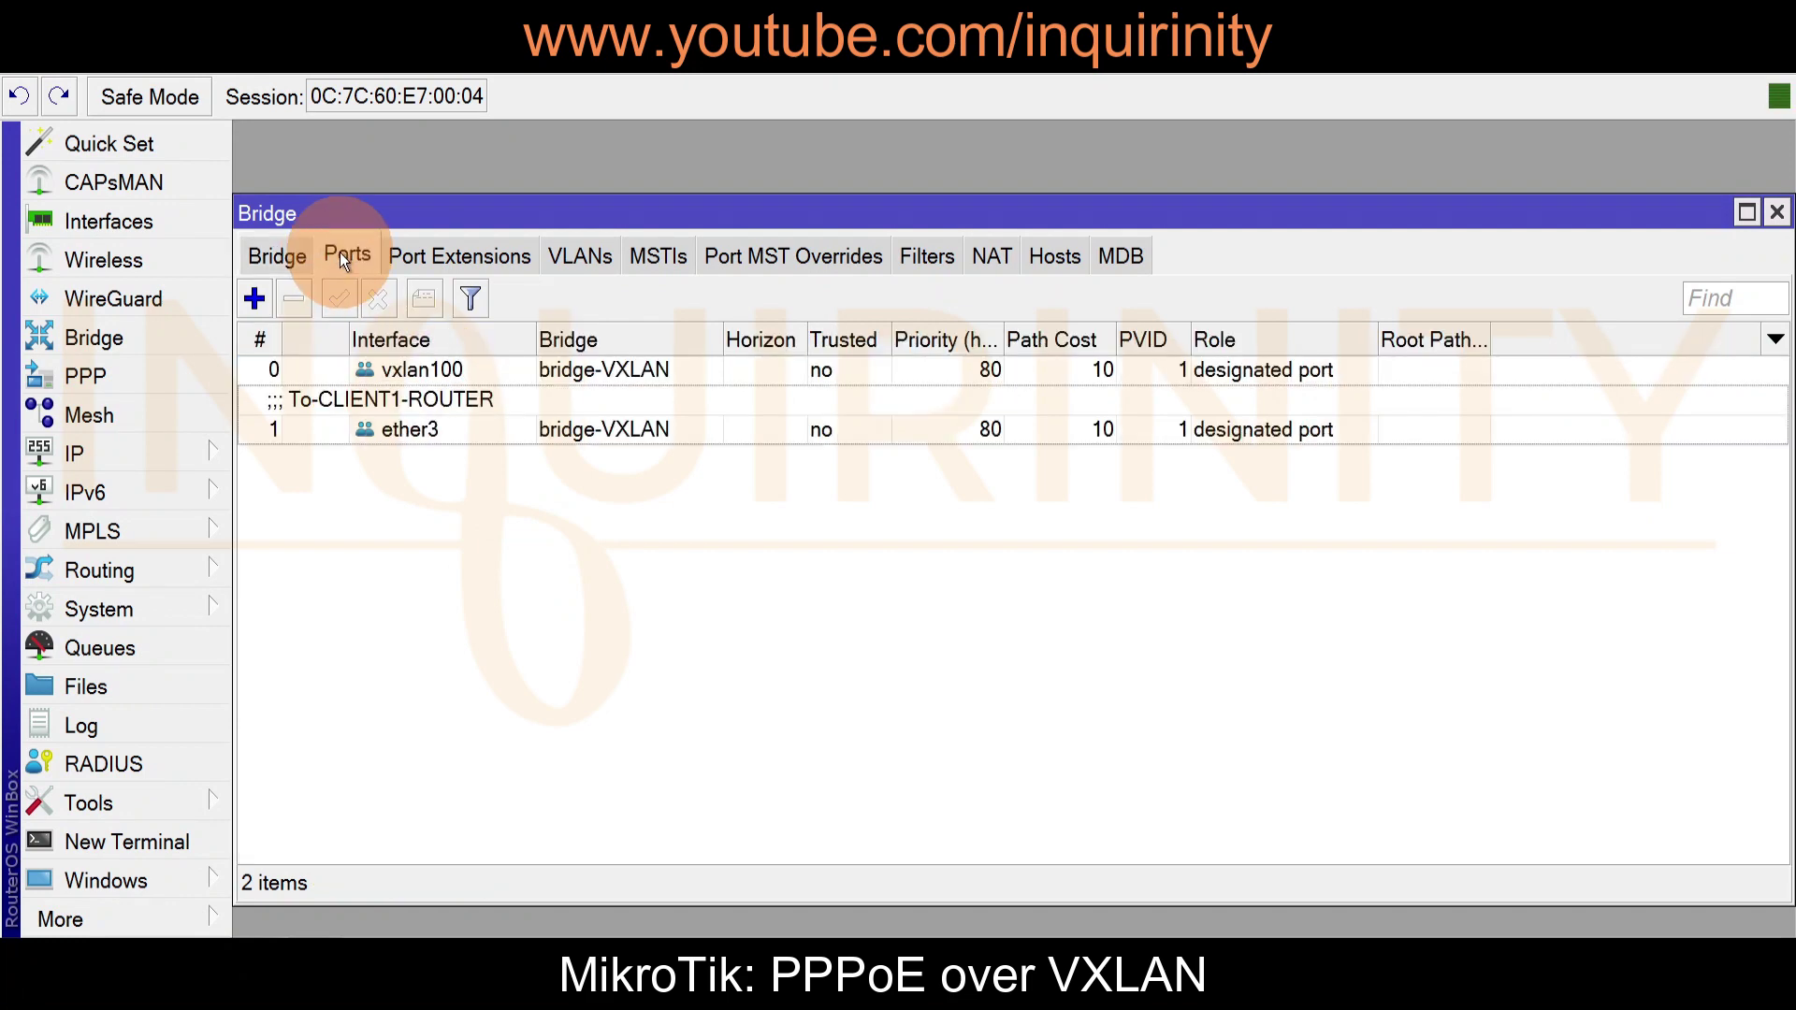
click(423, 370)
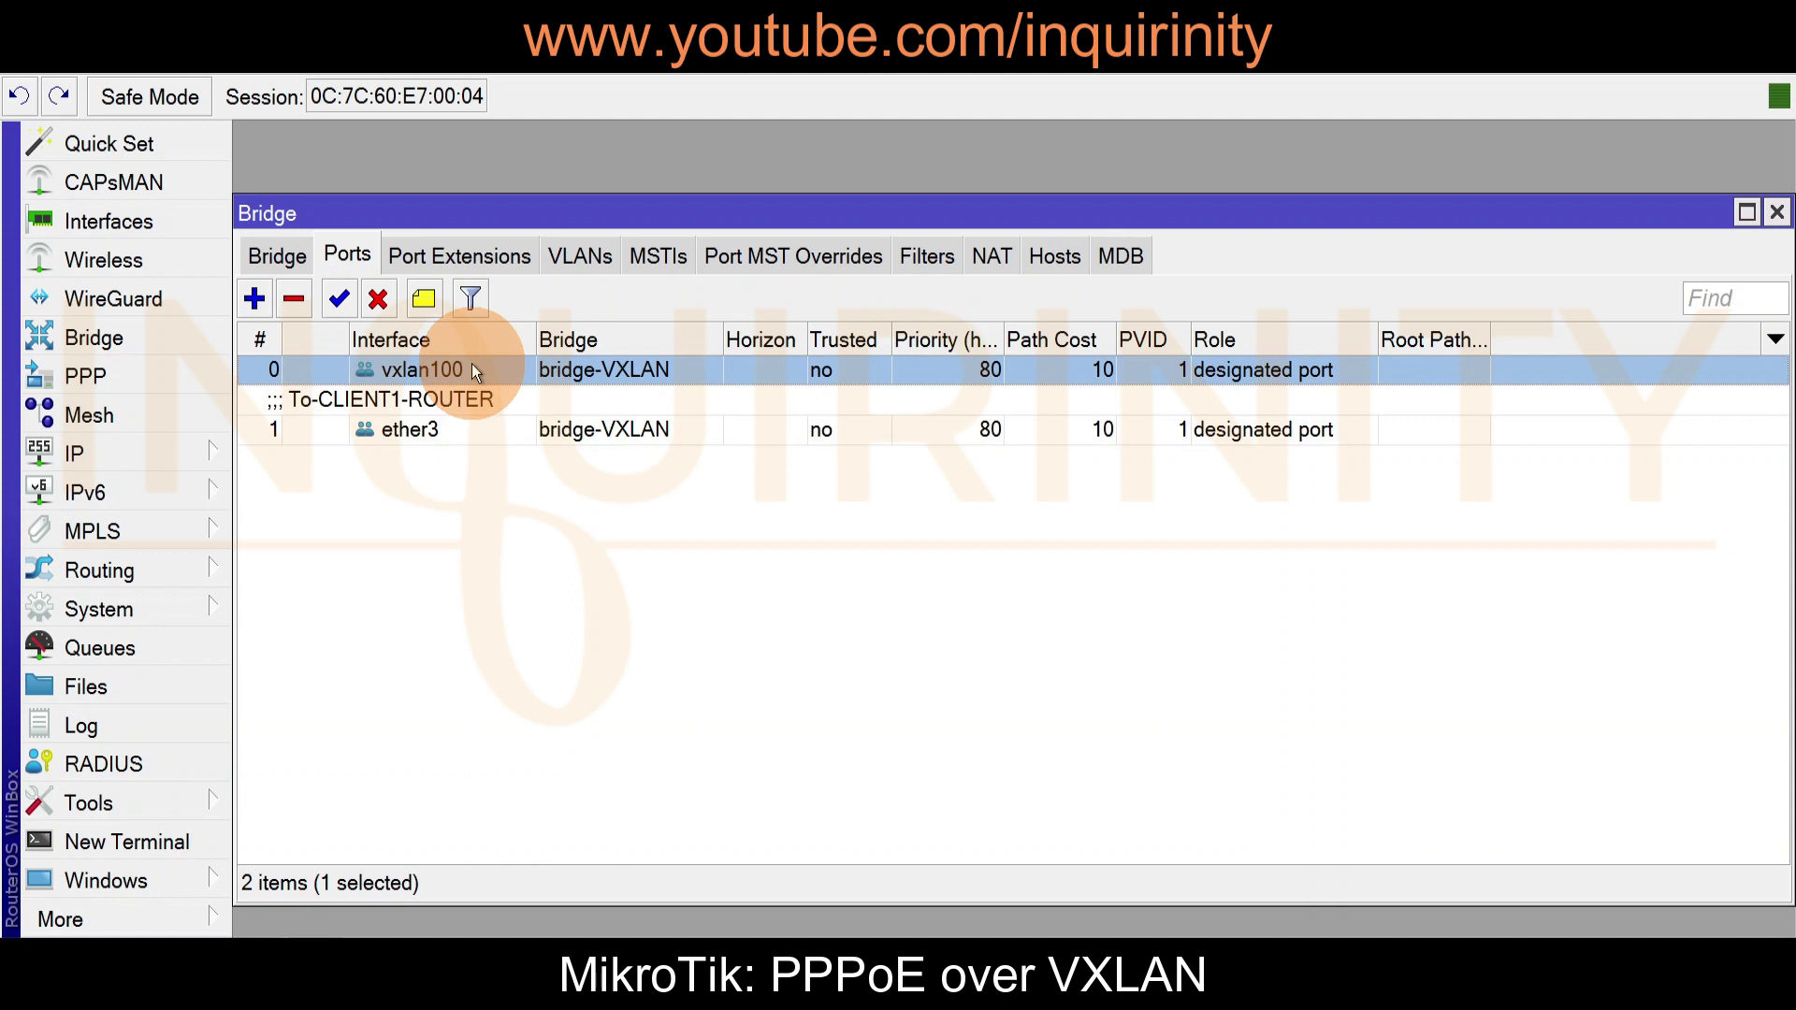
click(423, 432)
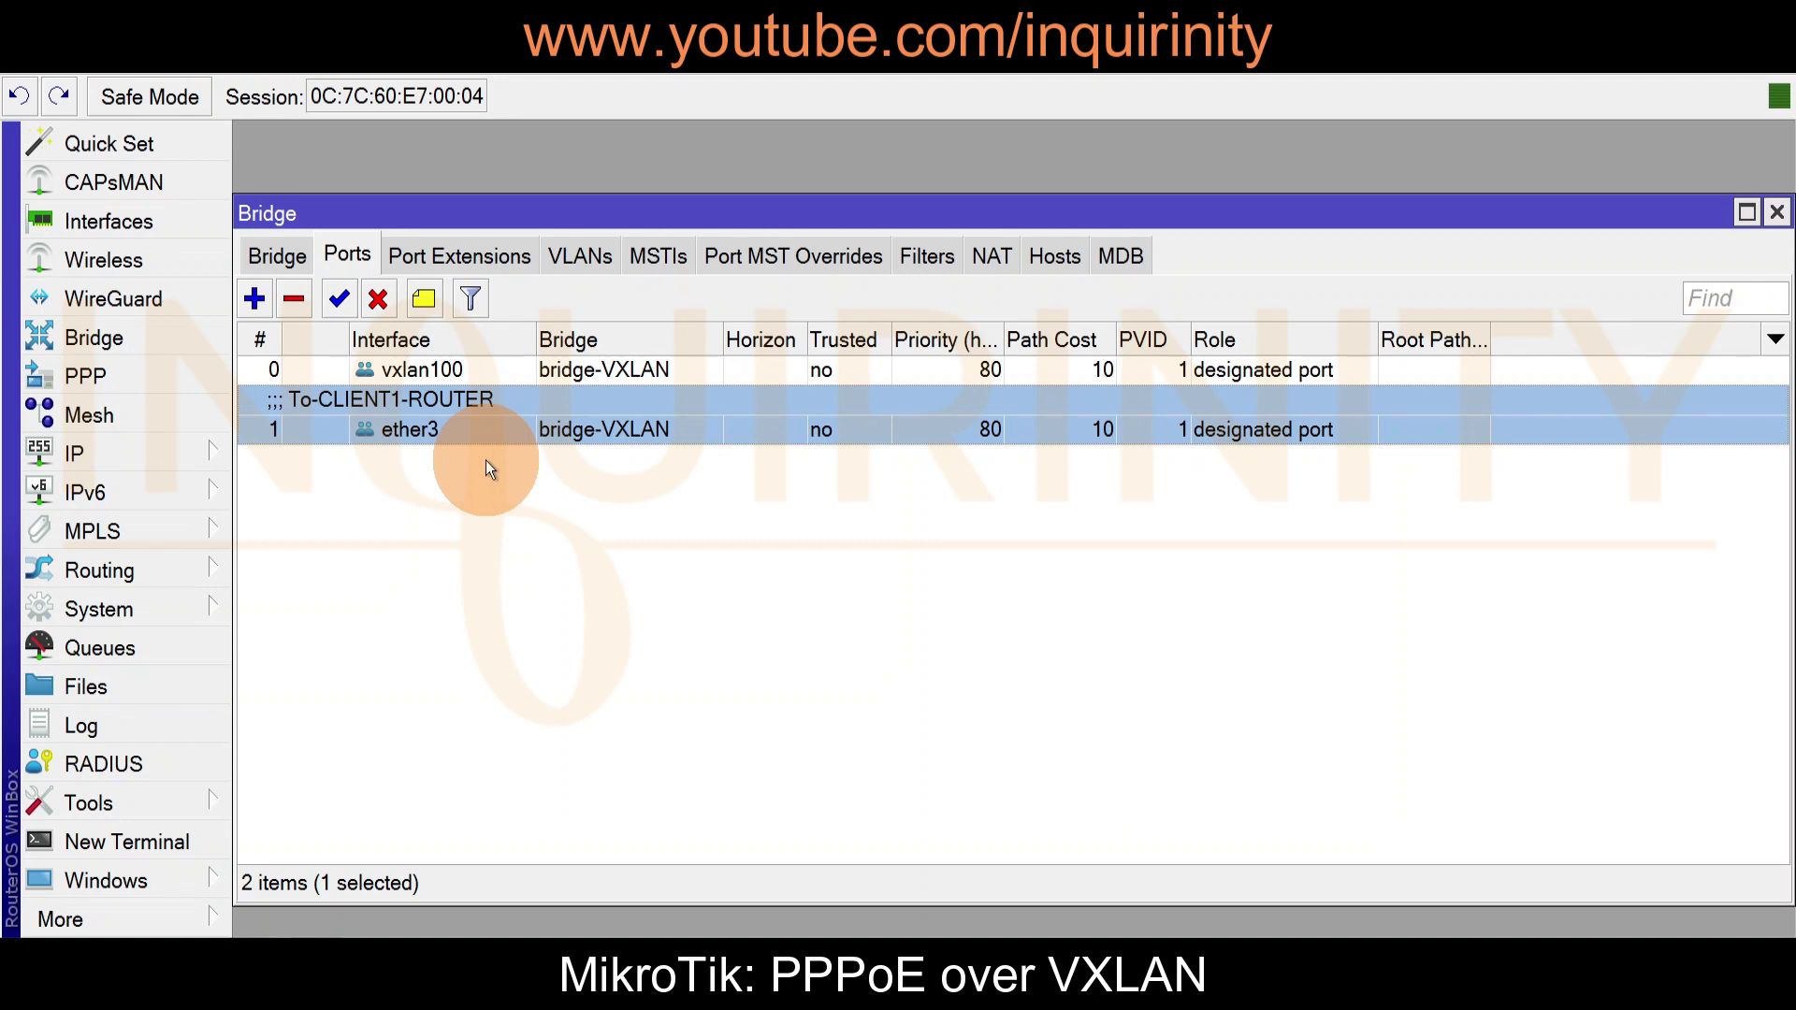
click(418, 369)
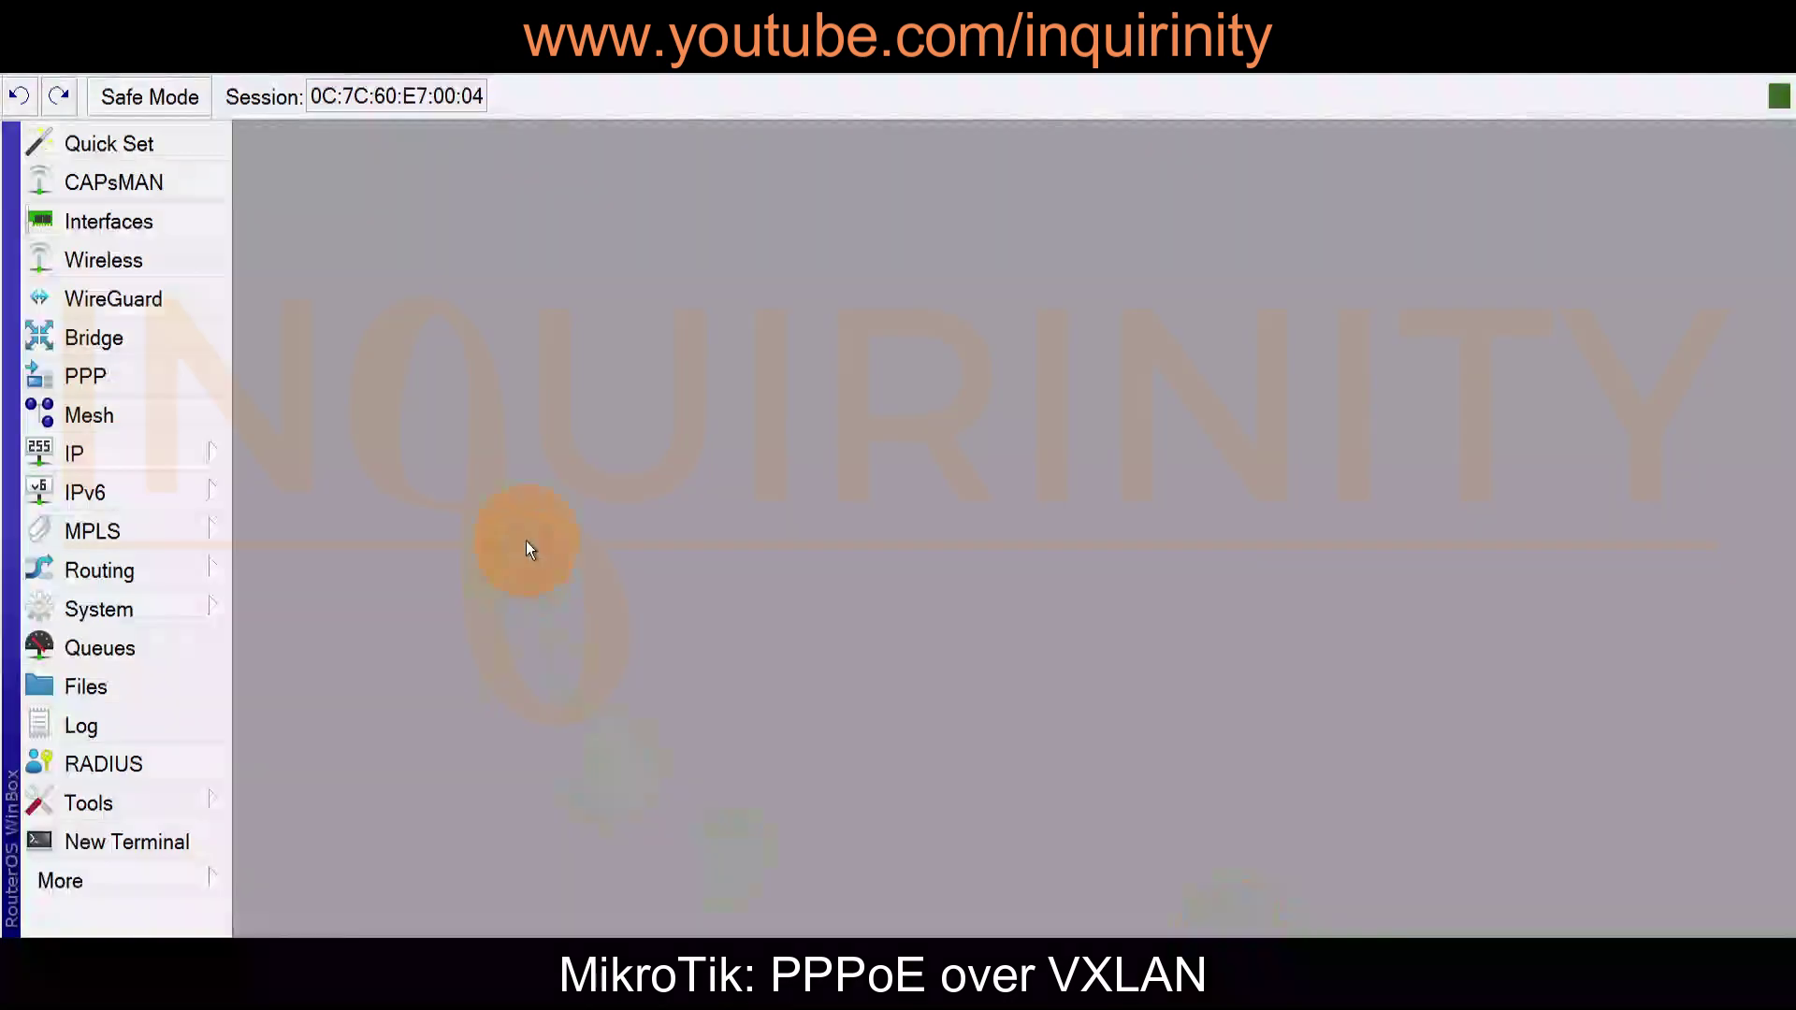
- Check vxlan100's settings: VNI 100, multicast group and interface ether1
click(103, 224)
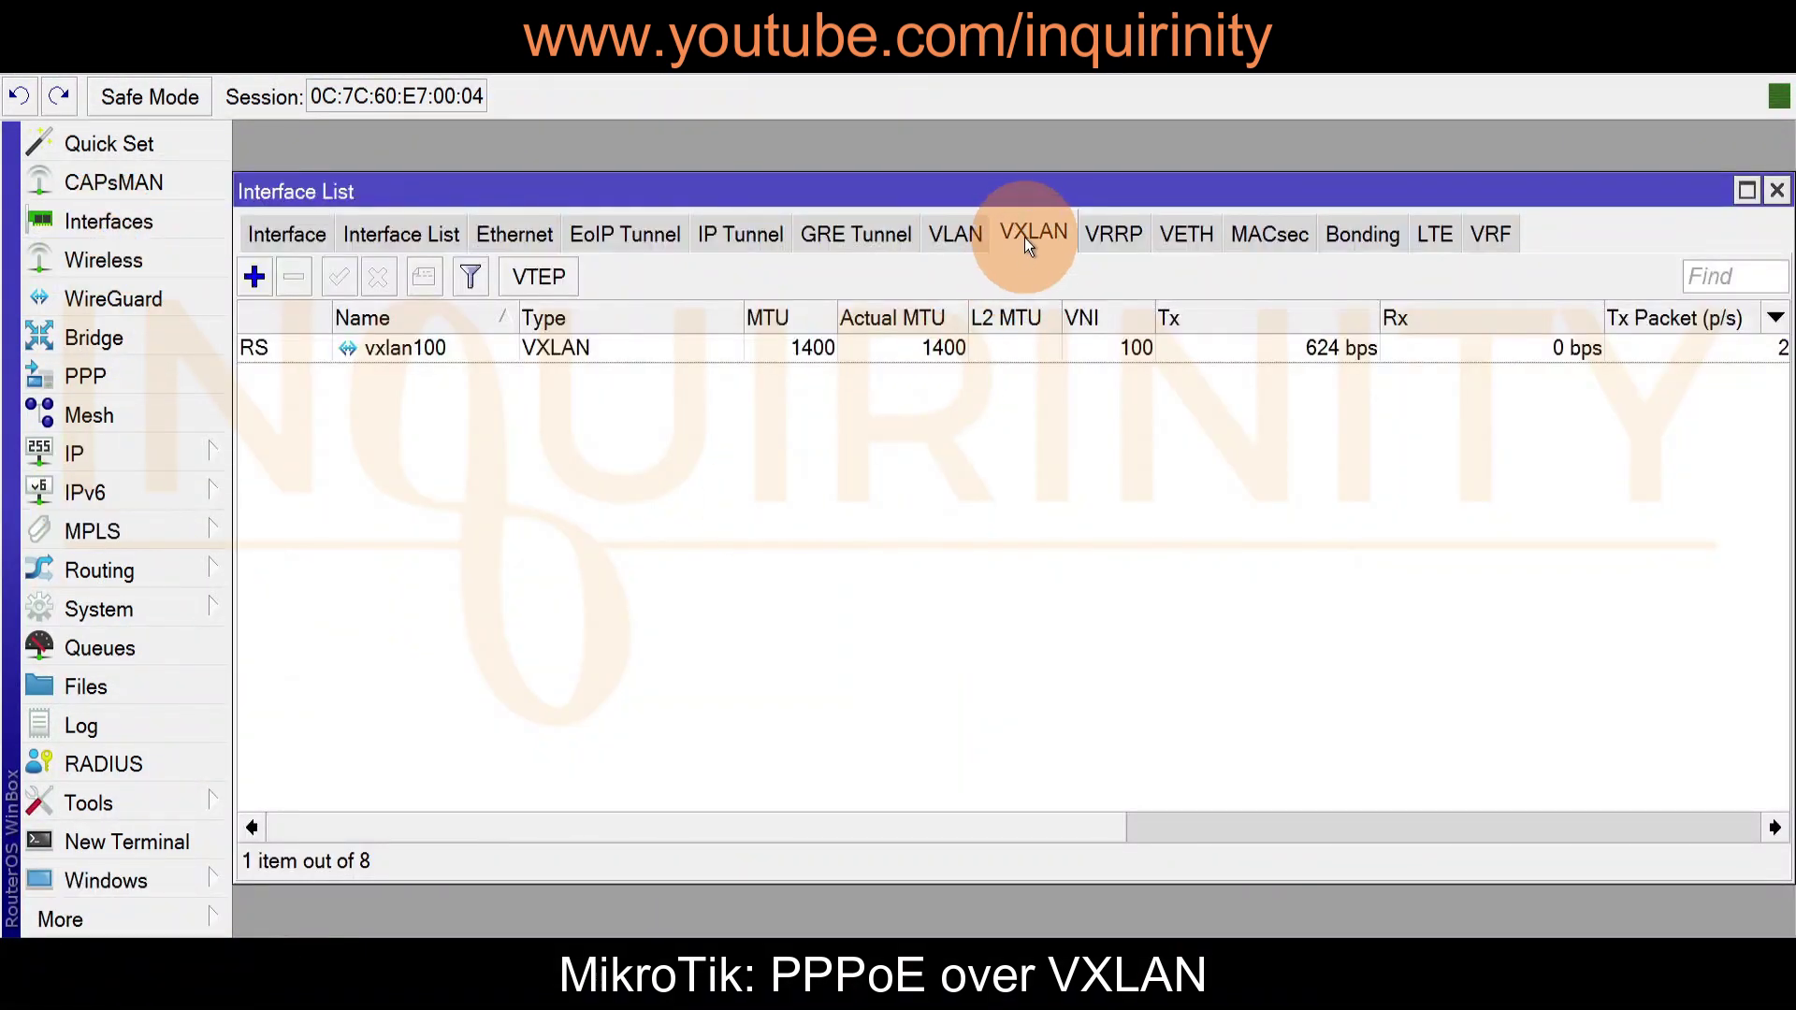
click(390, 349)
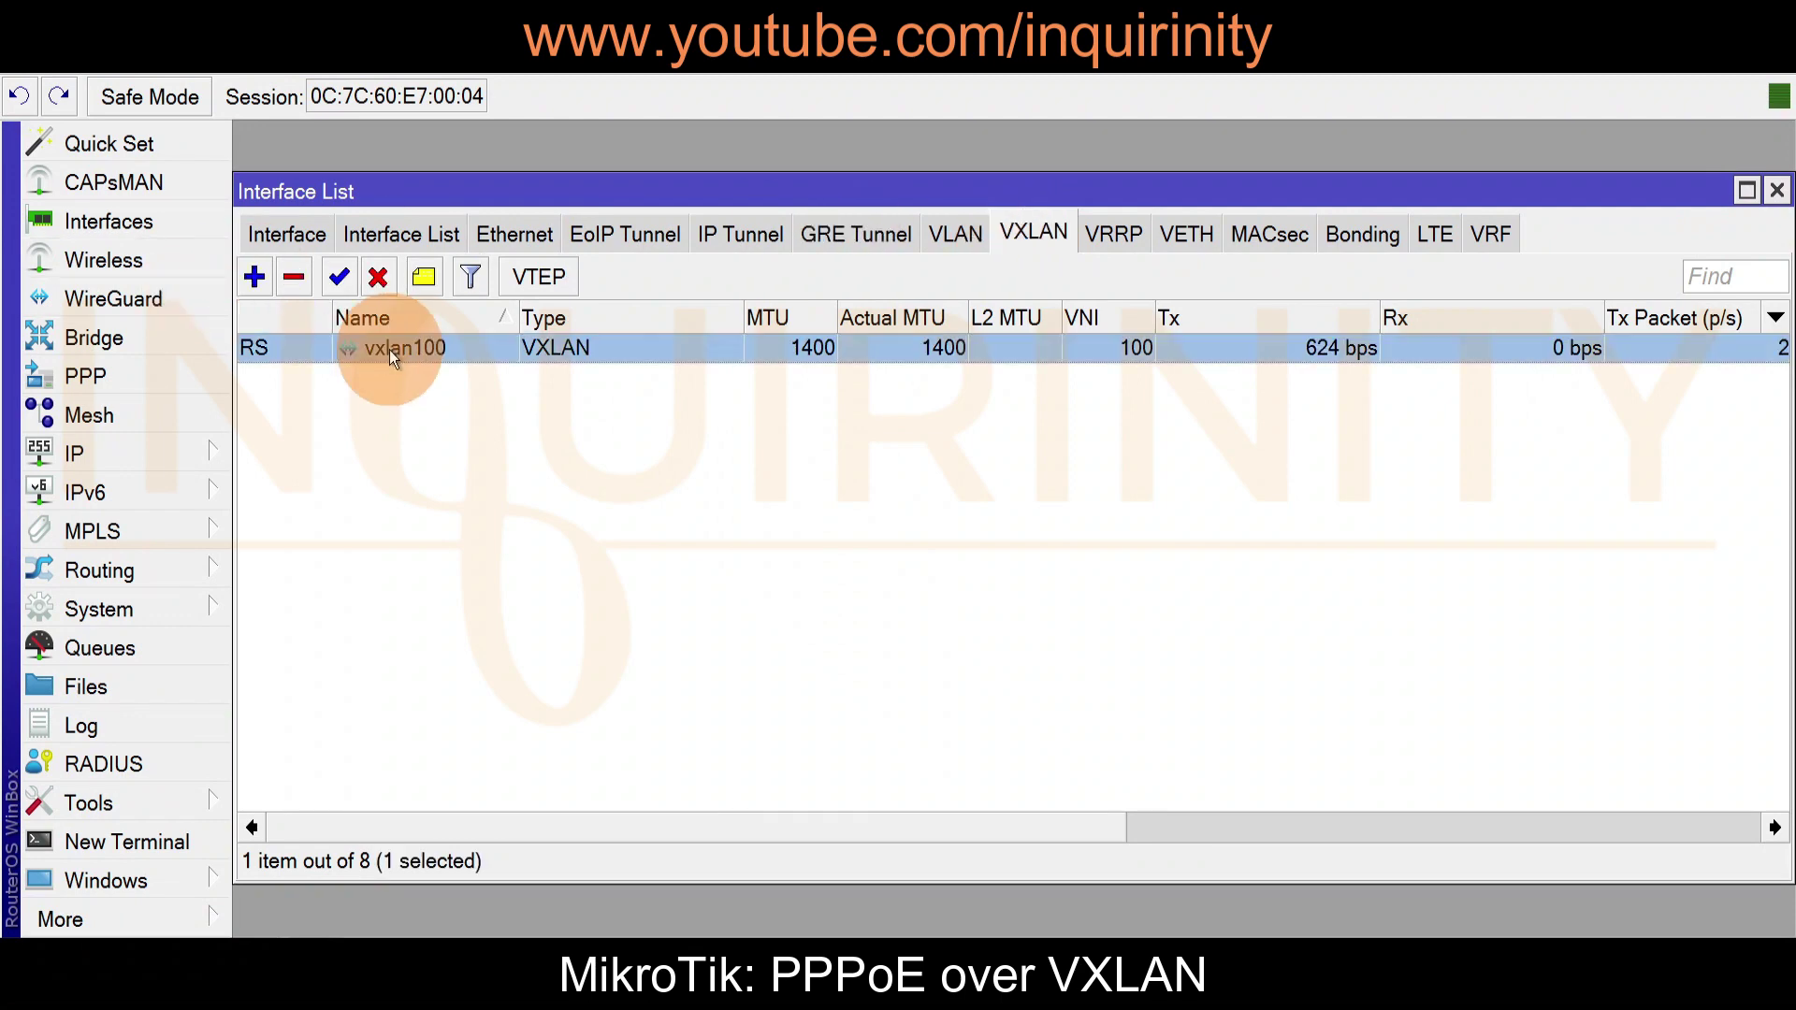
double_click(389, 350)
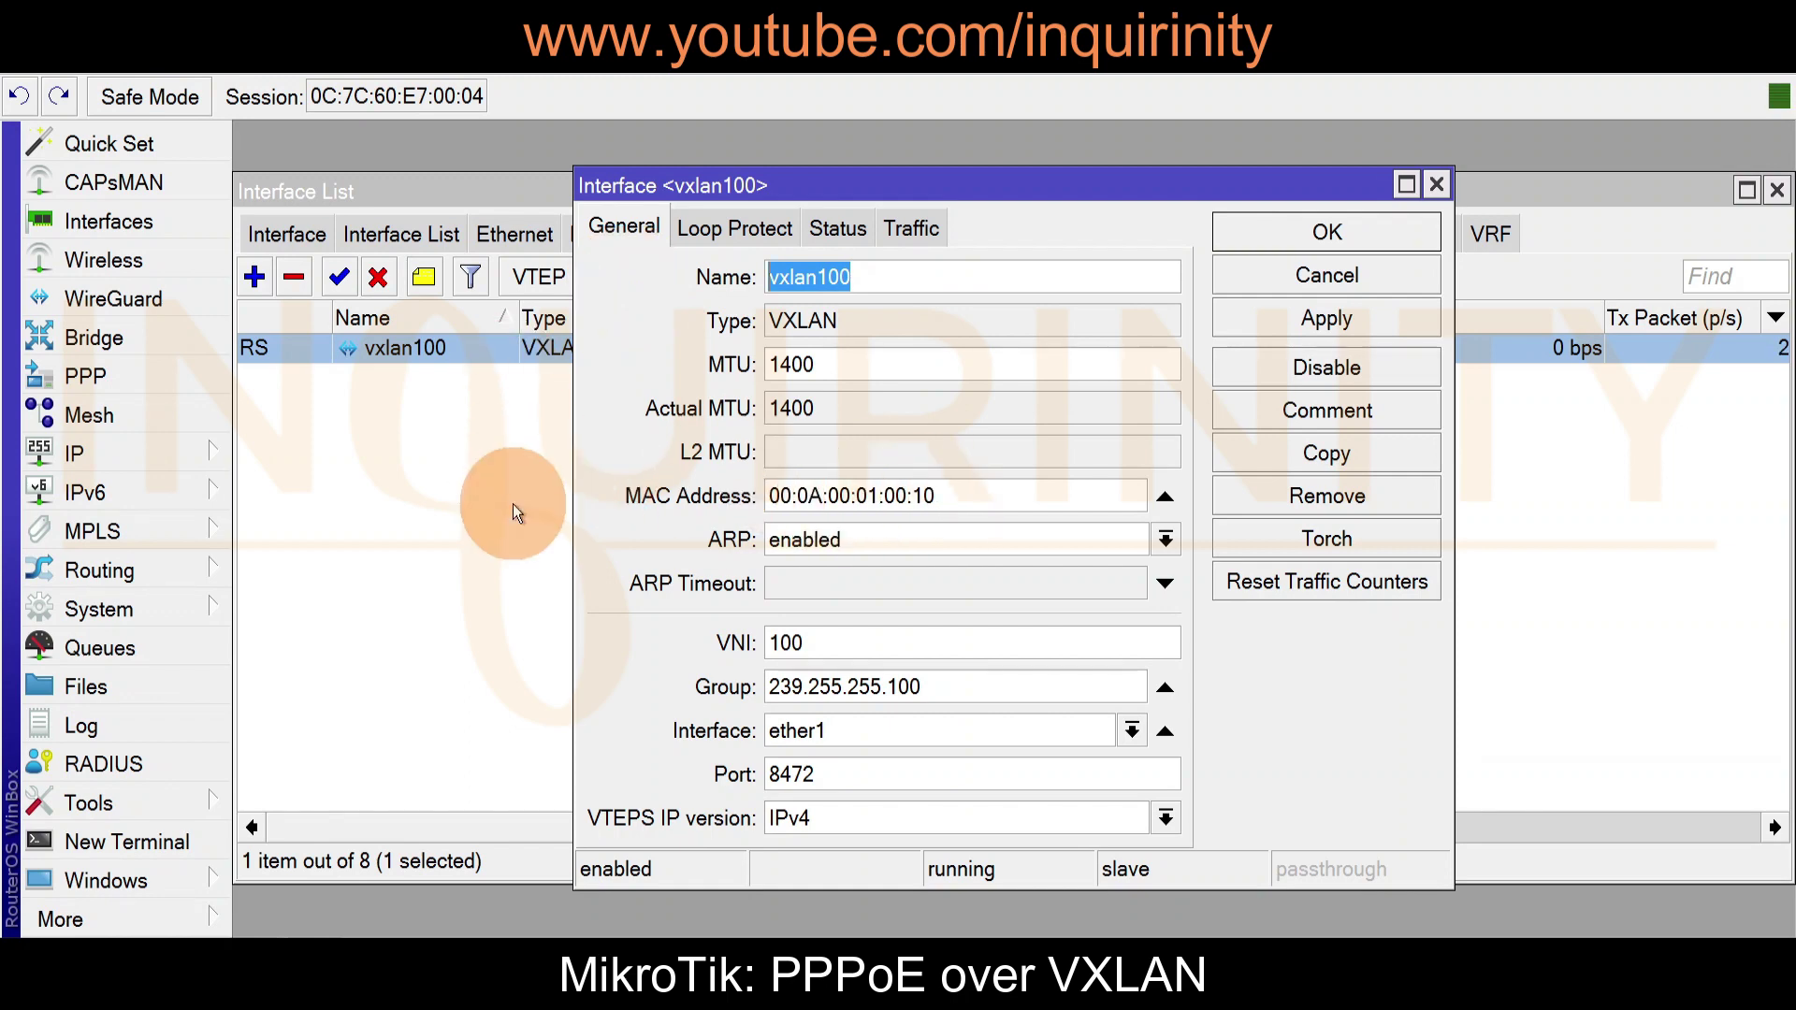
drag(833, 648, 648, 647)
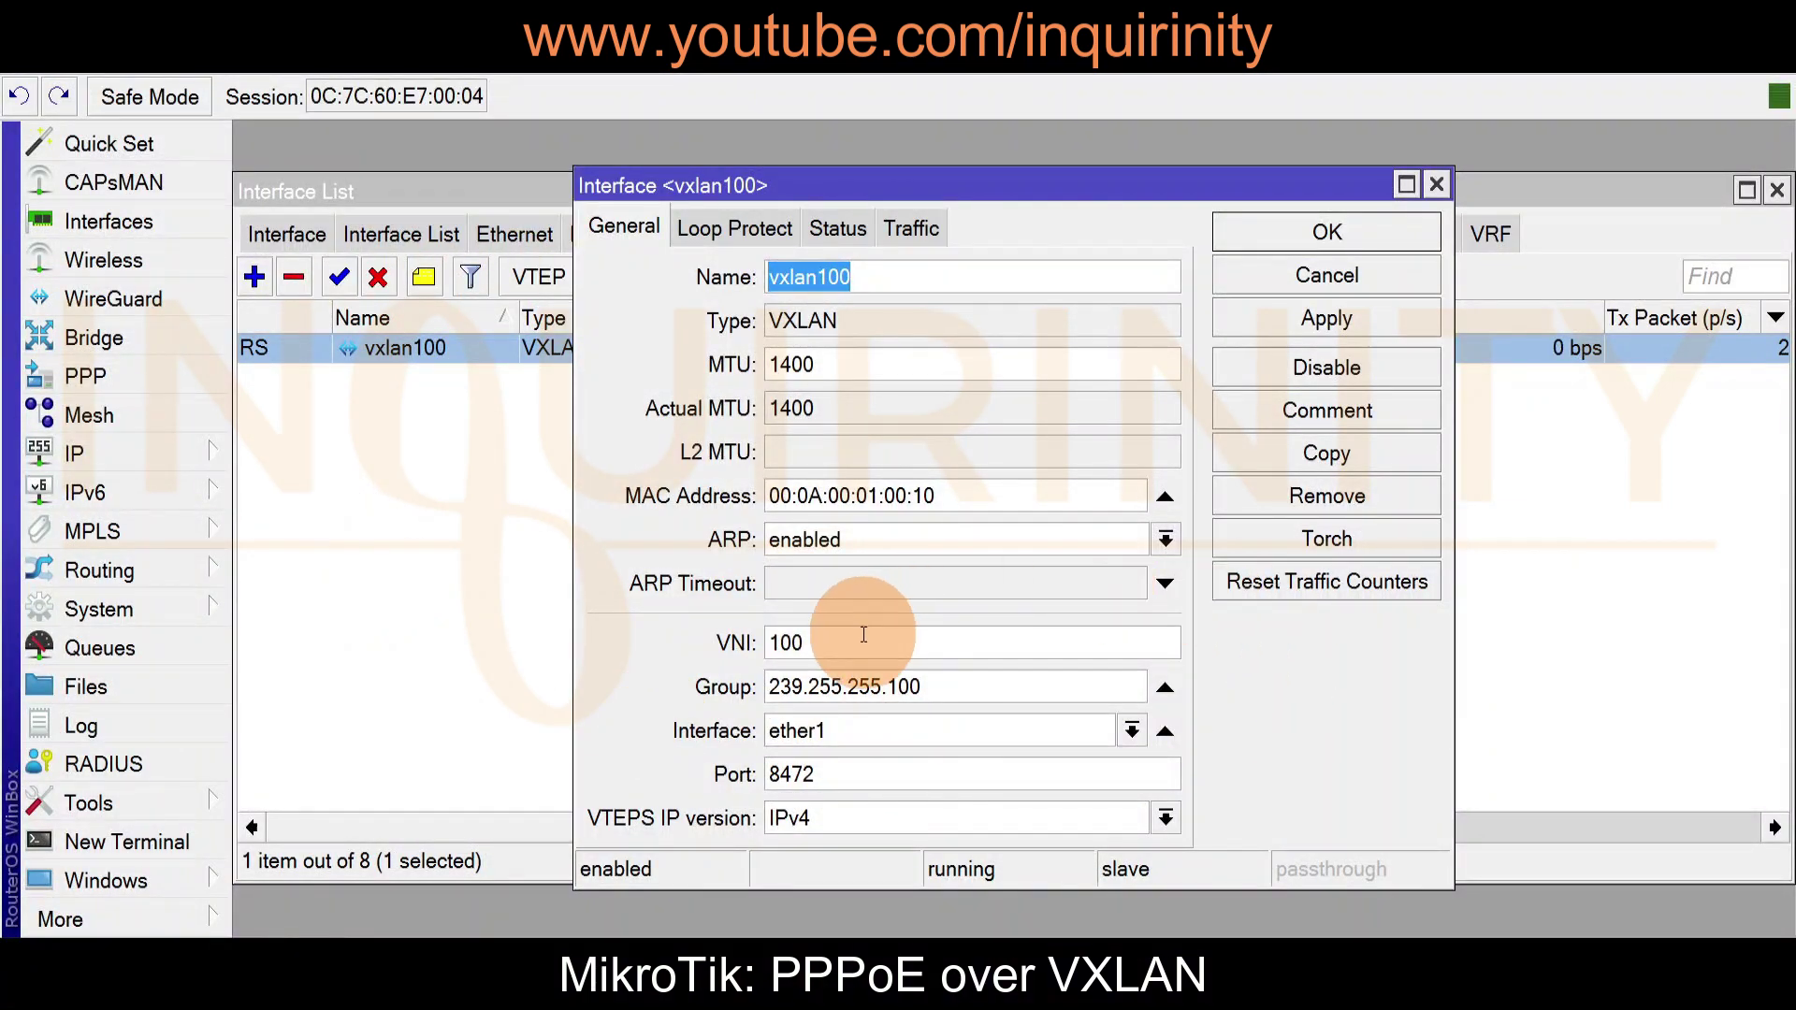
drag(833, 642, 718, 646)
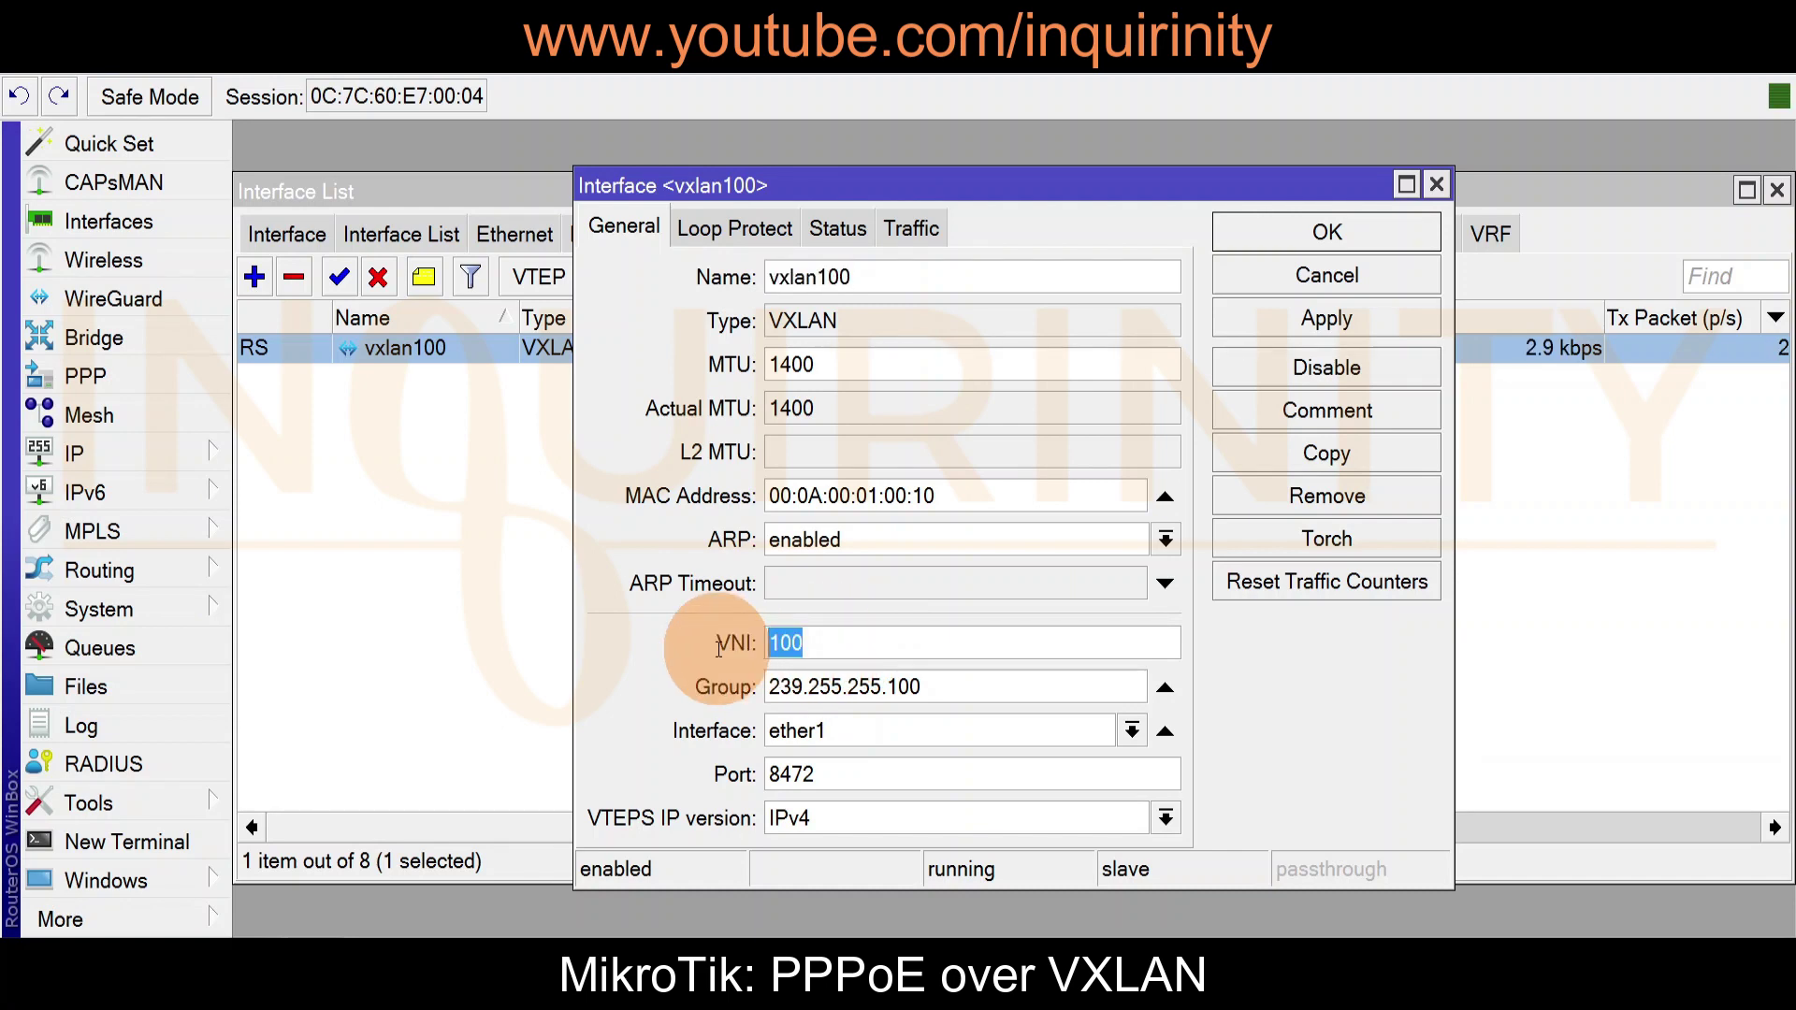
drag(951, 690, 623, 696)
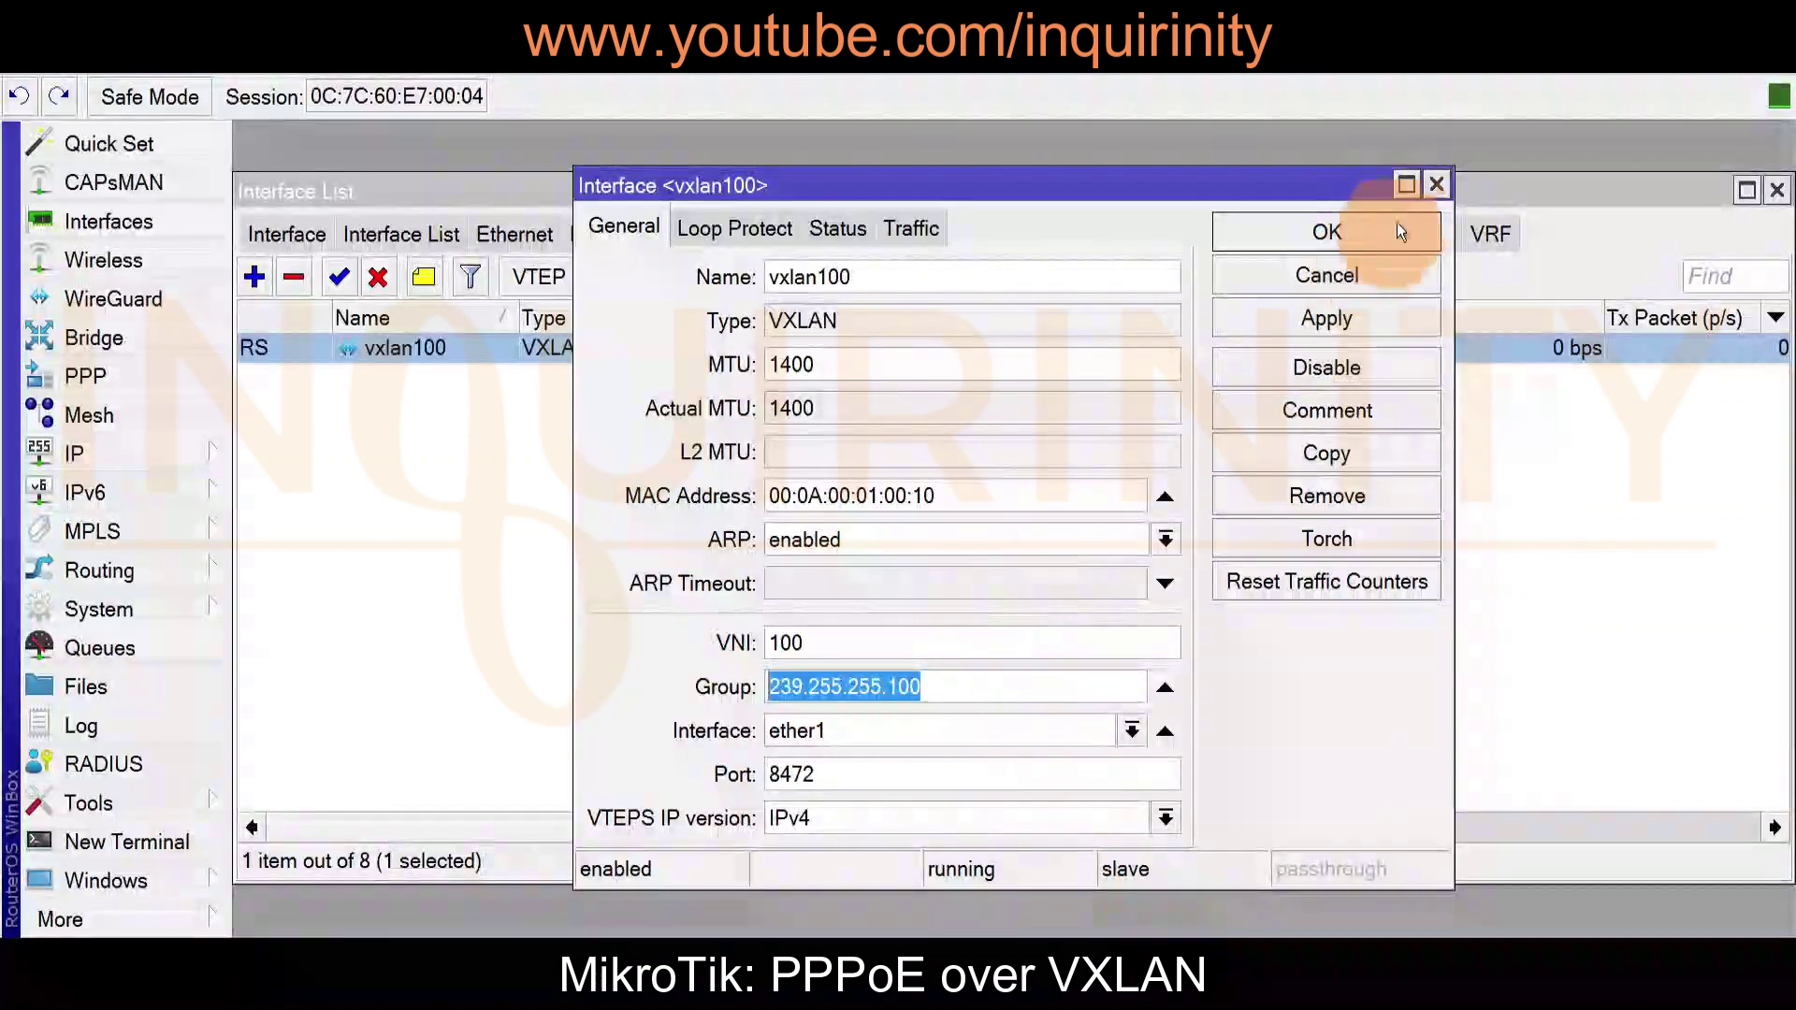
click(1438, 181)
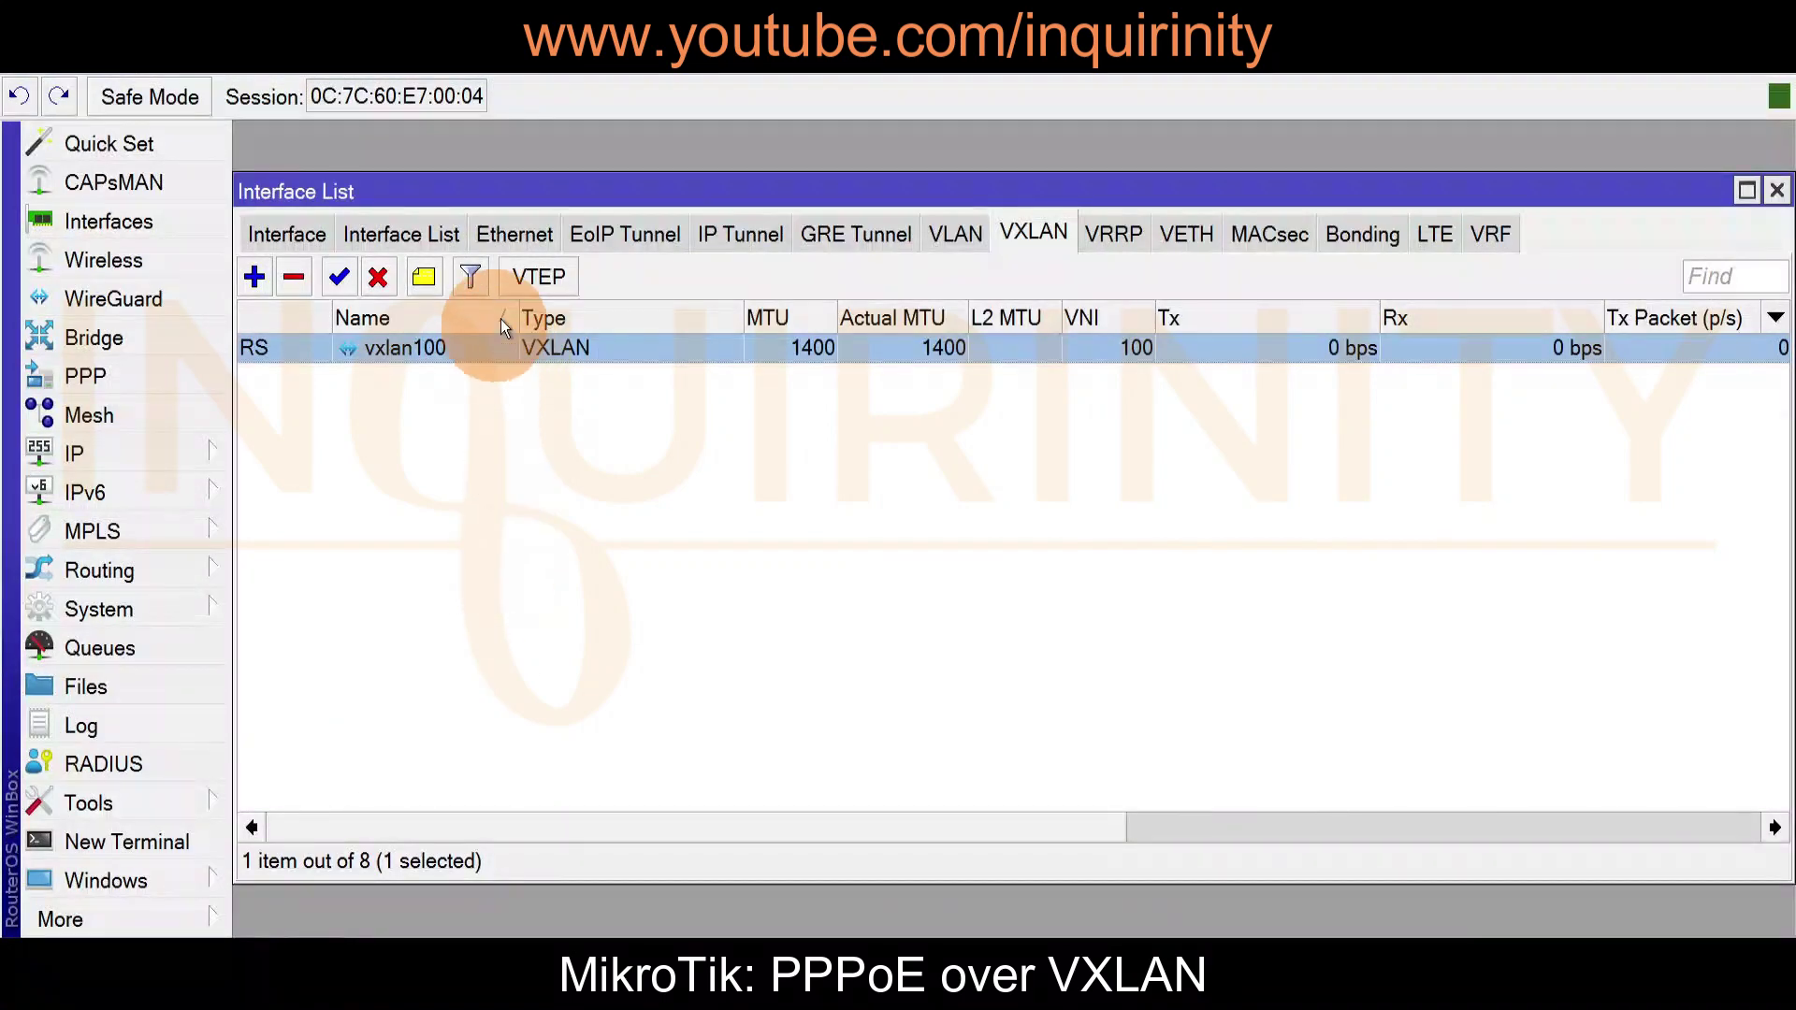
- Review vxlan100's single VTEP peer 172.31.255.2 on port 8472
click(552, 281)
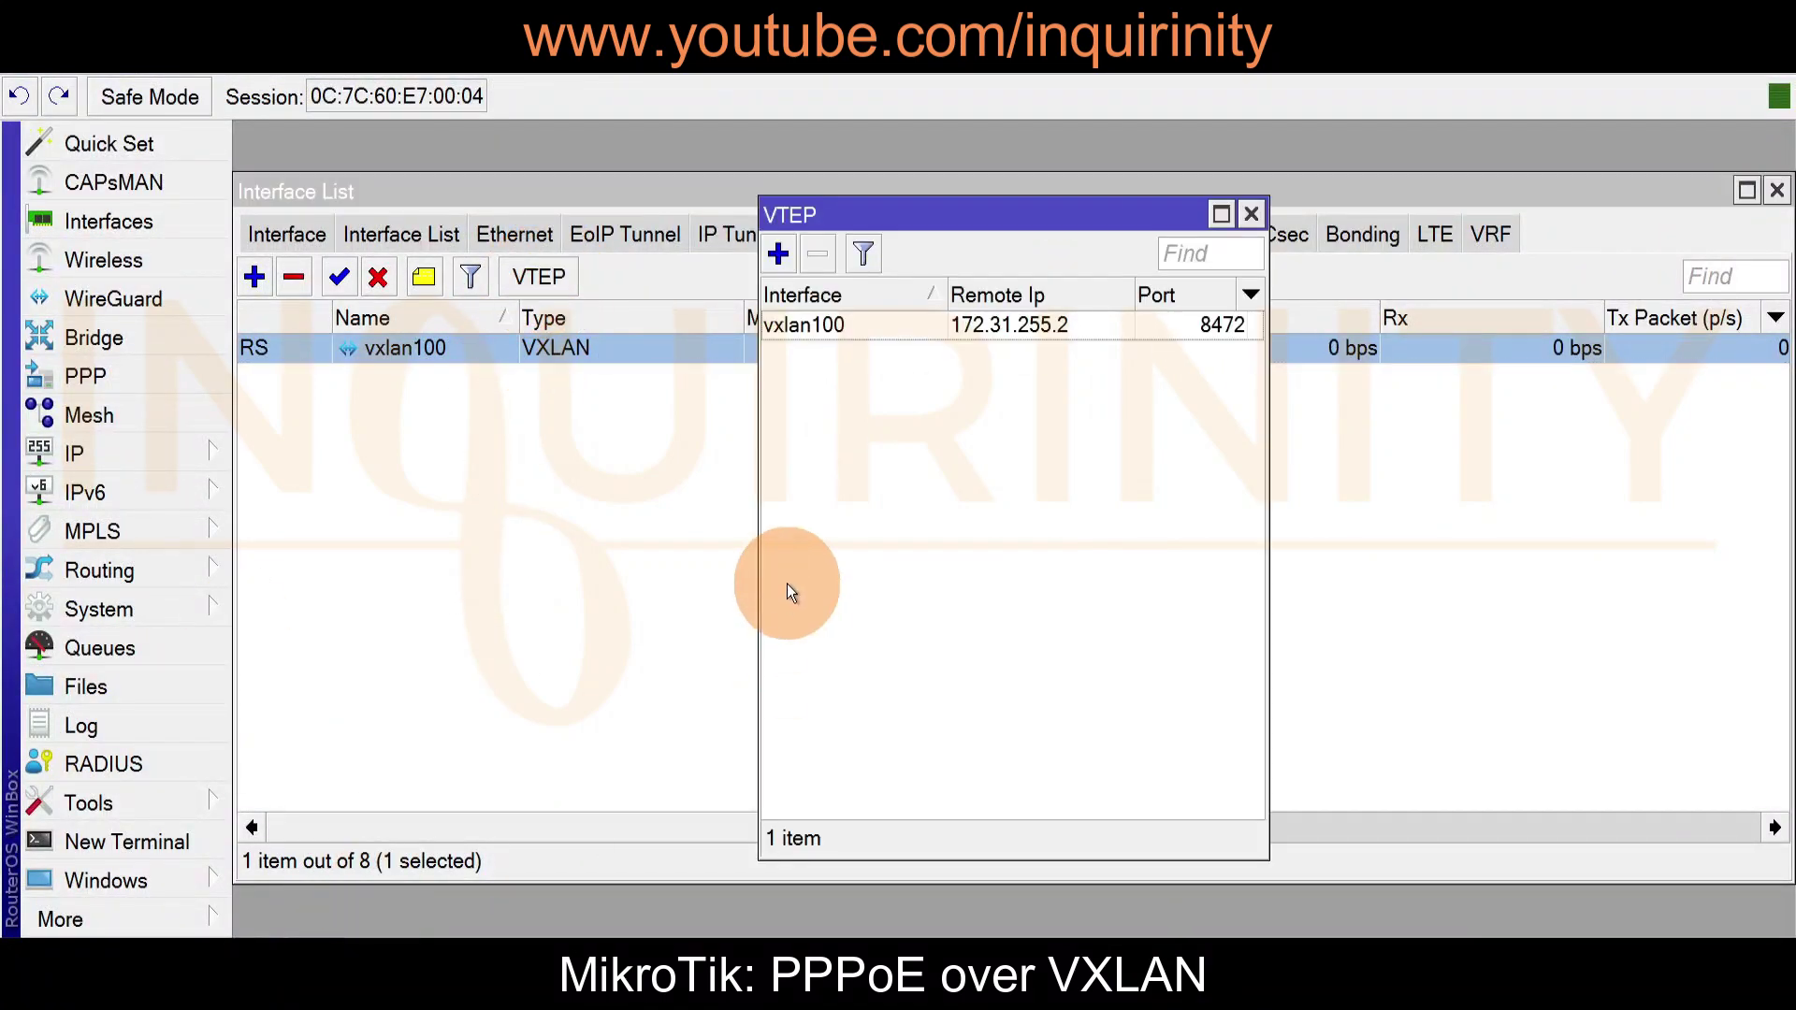
click(829, 256)
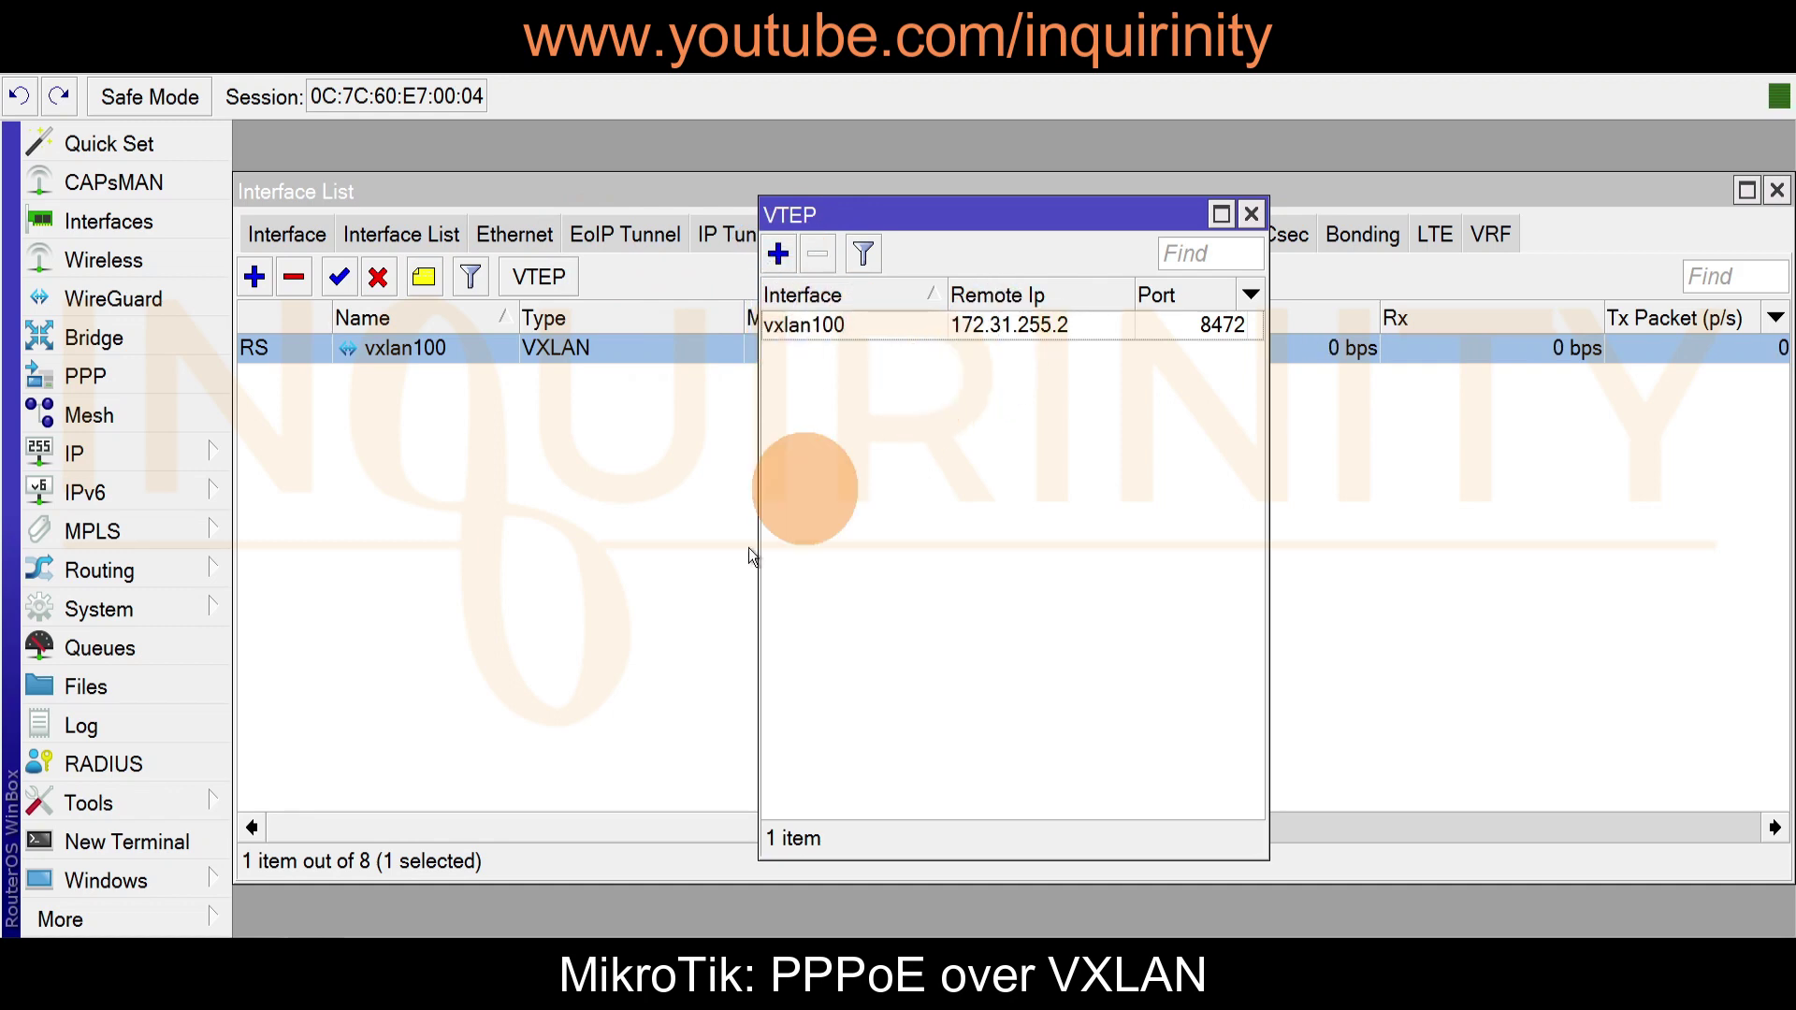
click(1040, 337)
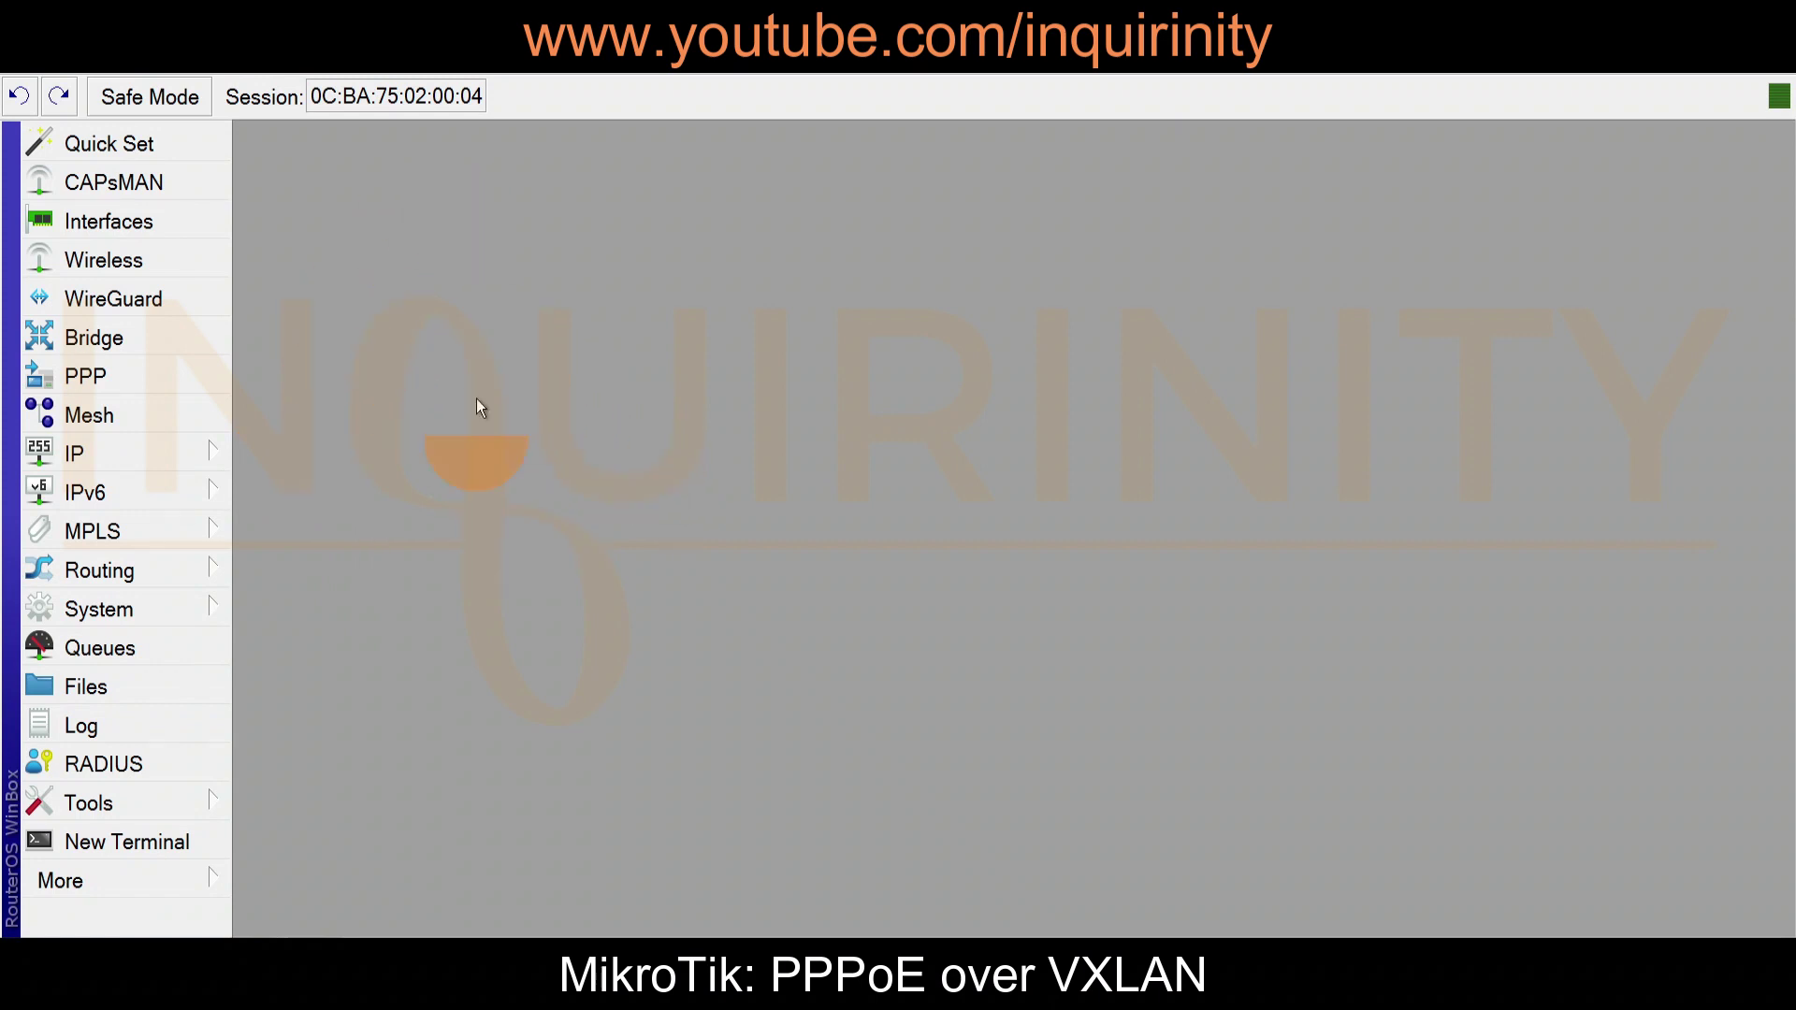
- Check bridge-VXLAN's ports ether3 and vxlan100
click(177, 337)
click(446, 351)
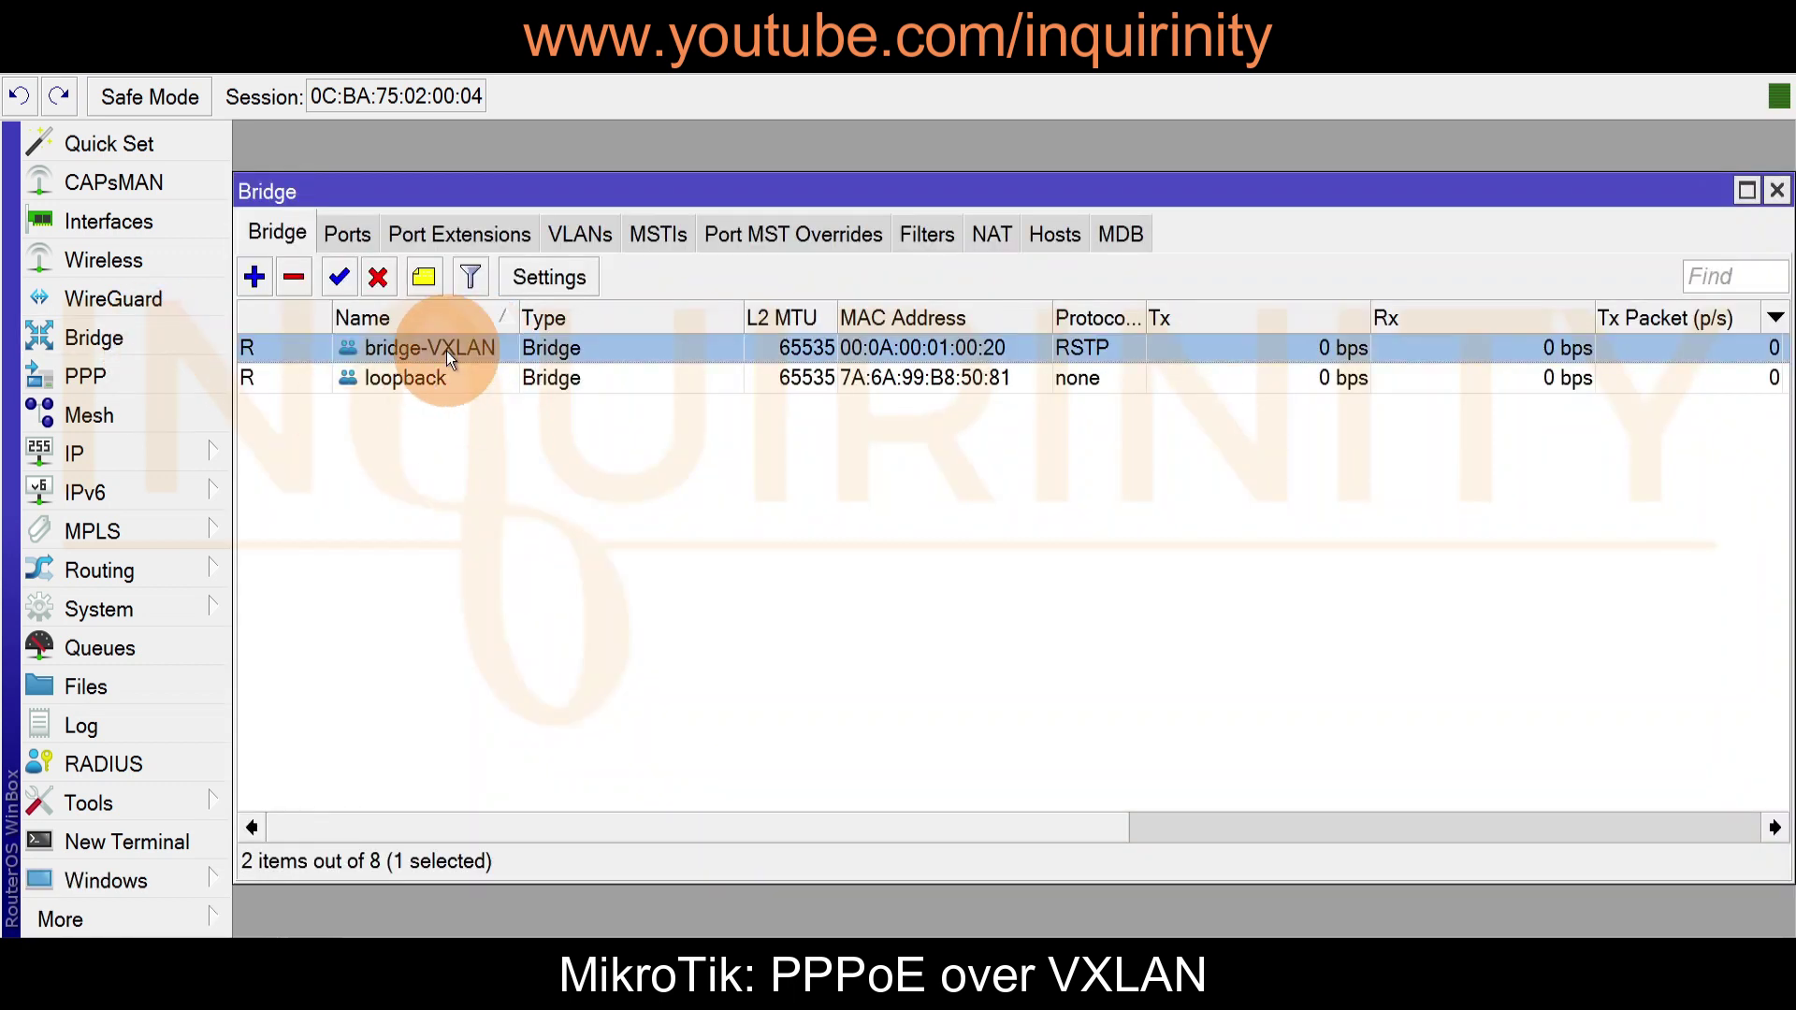
click(348, 236)
click(402, 379)
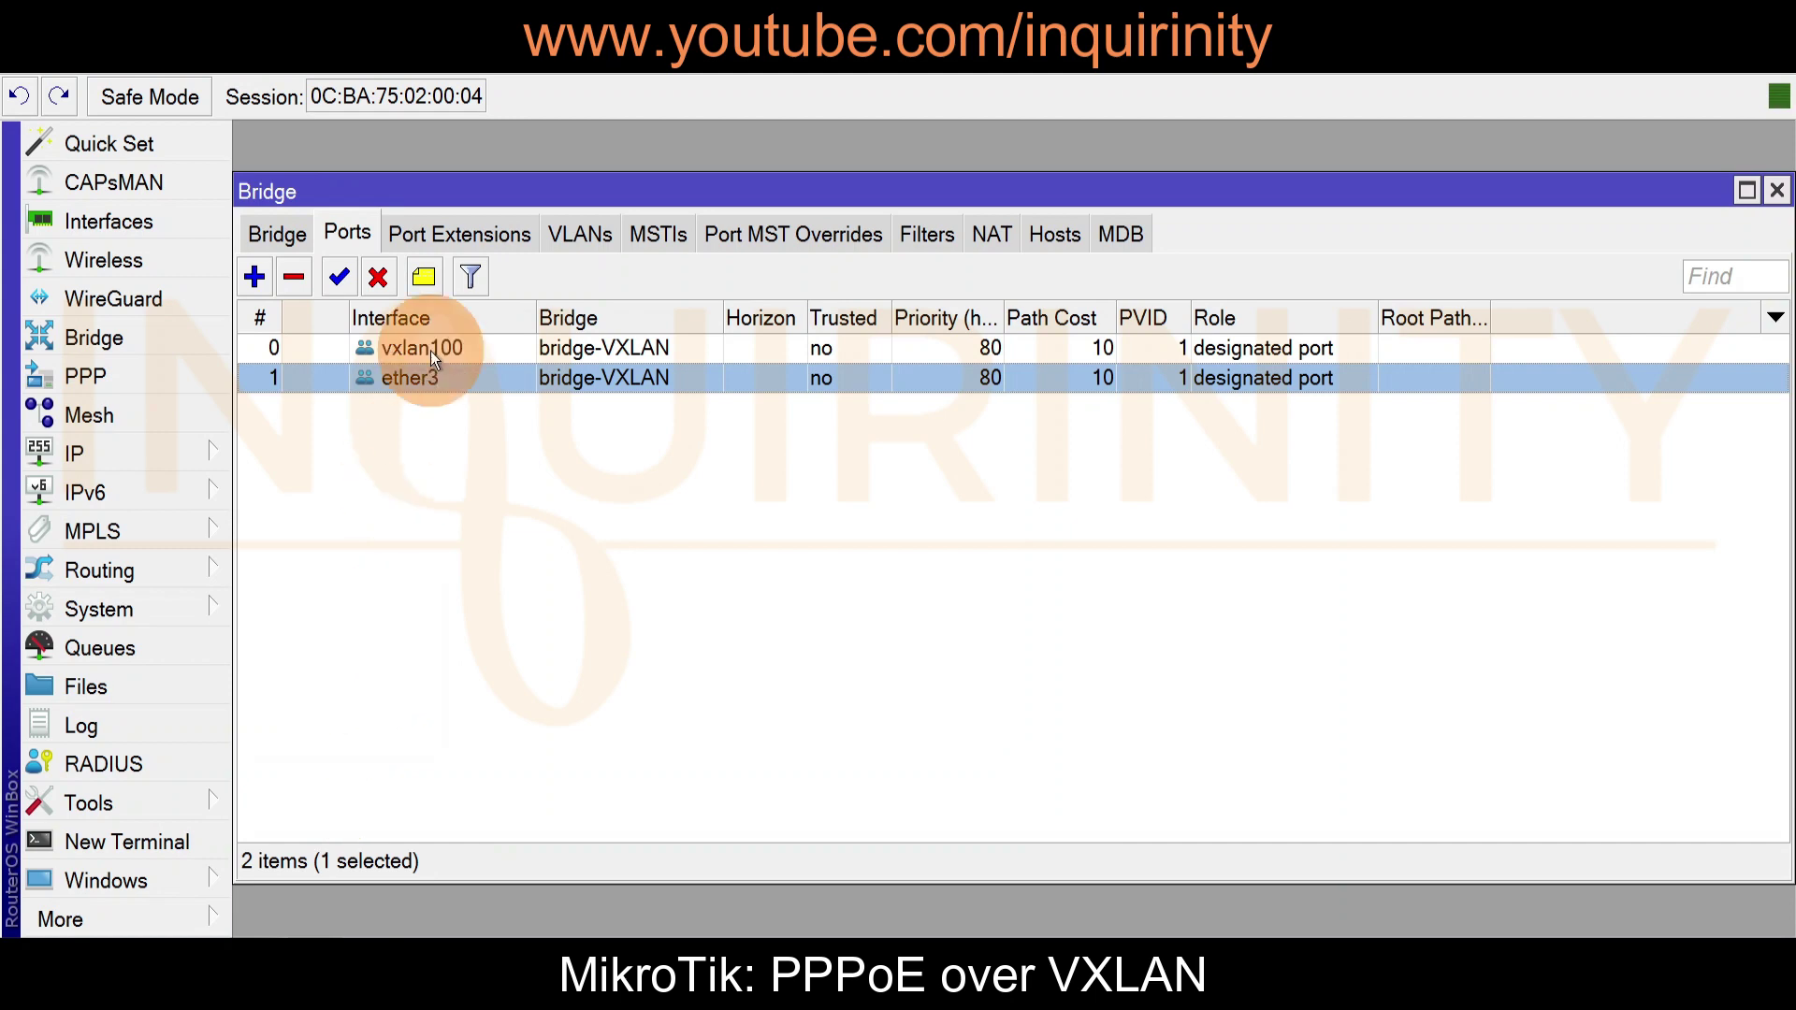
click(431, 351)
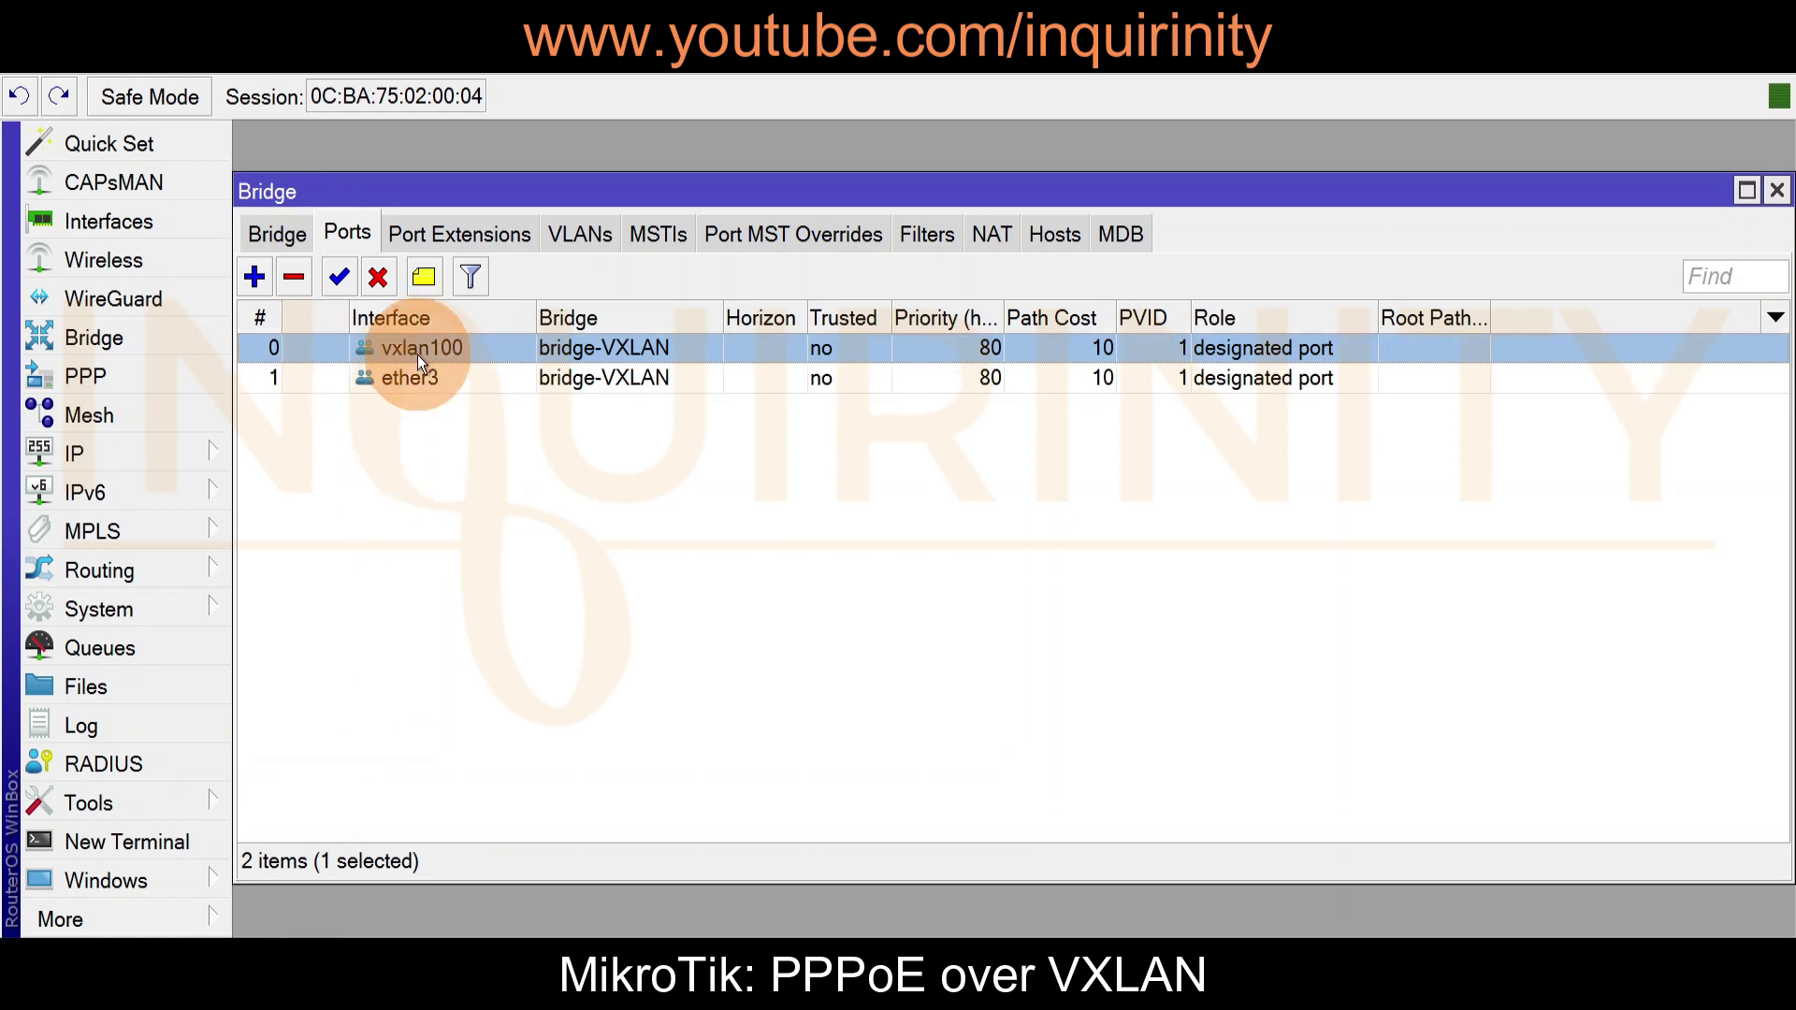
click(1778, 192)
- Confirm vxlan100 uses VNI 100, group 239.255.255.100 and VTEP peer 172.31.255.2
click(120, 225)
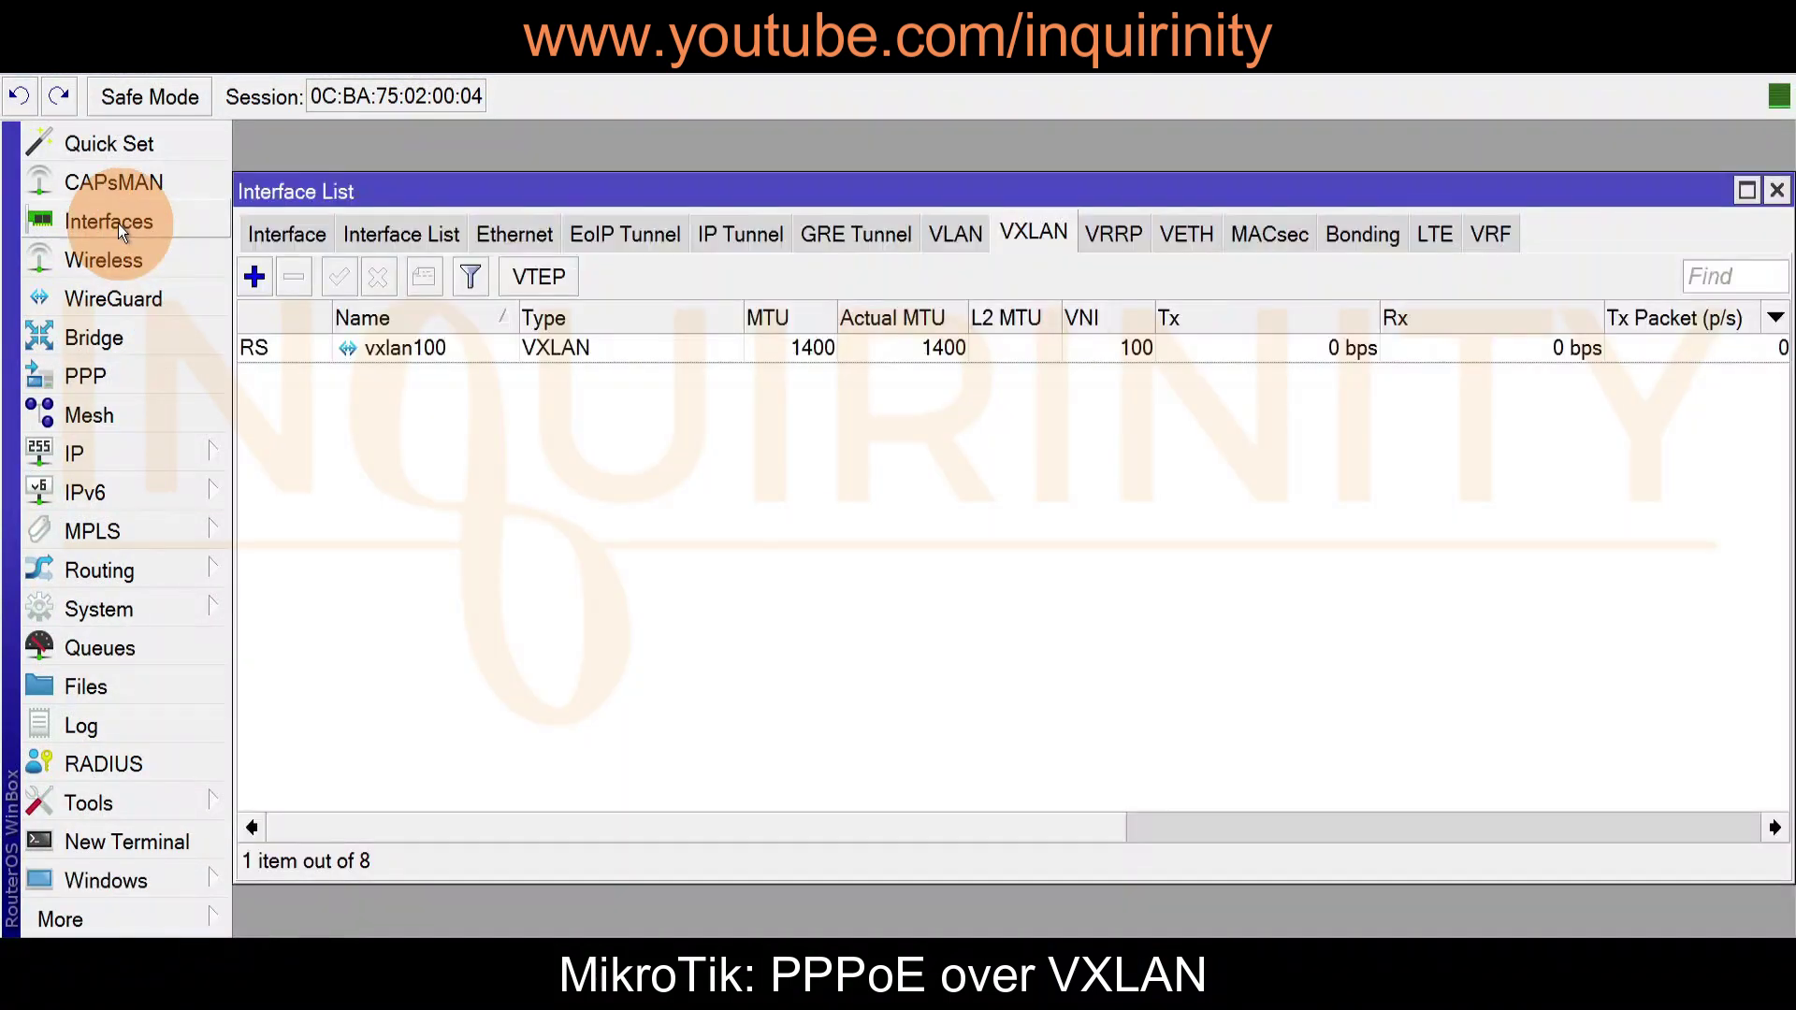
double_click(395, 348)
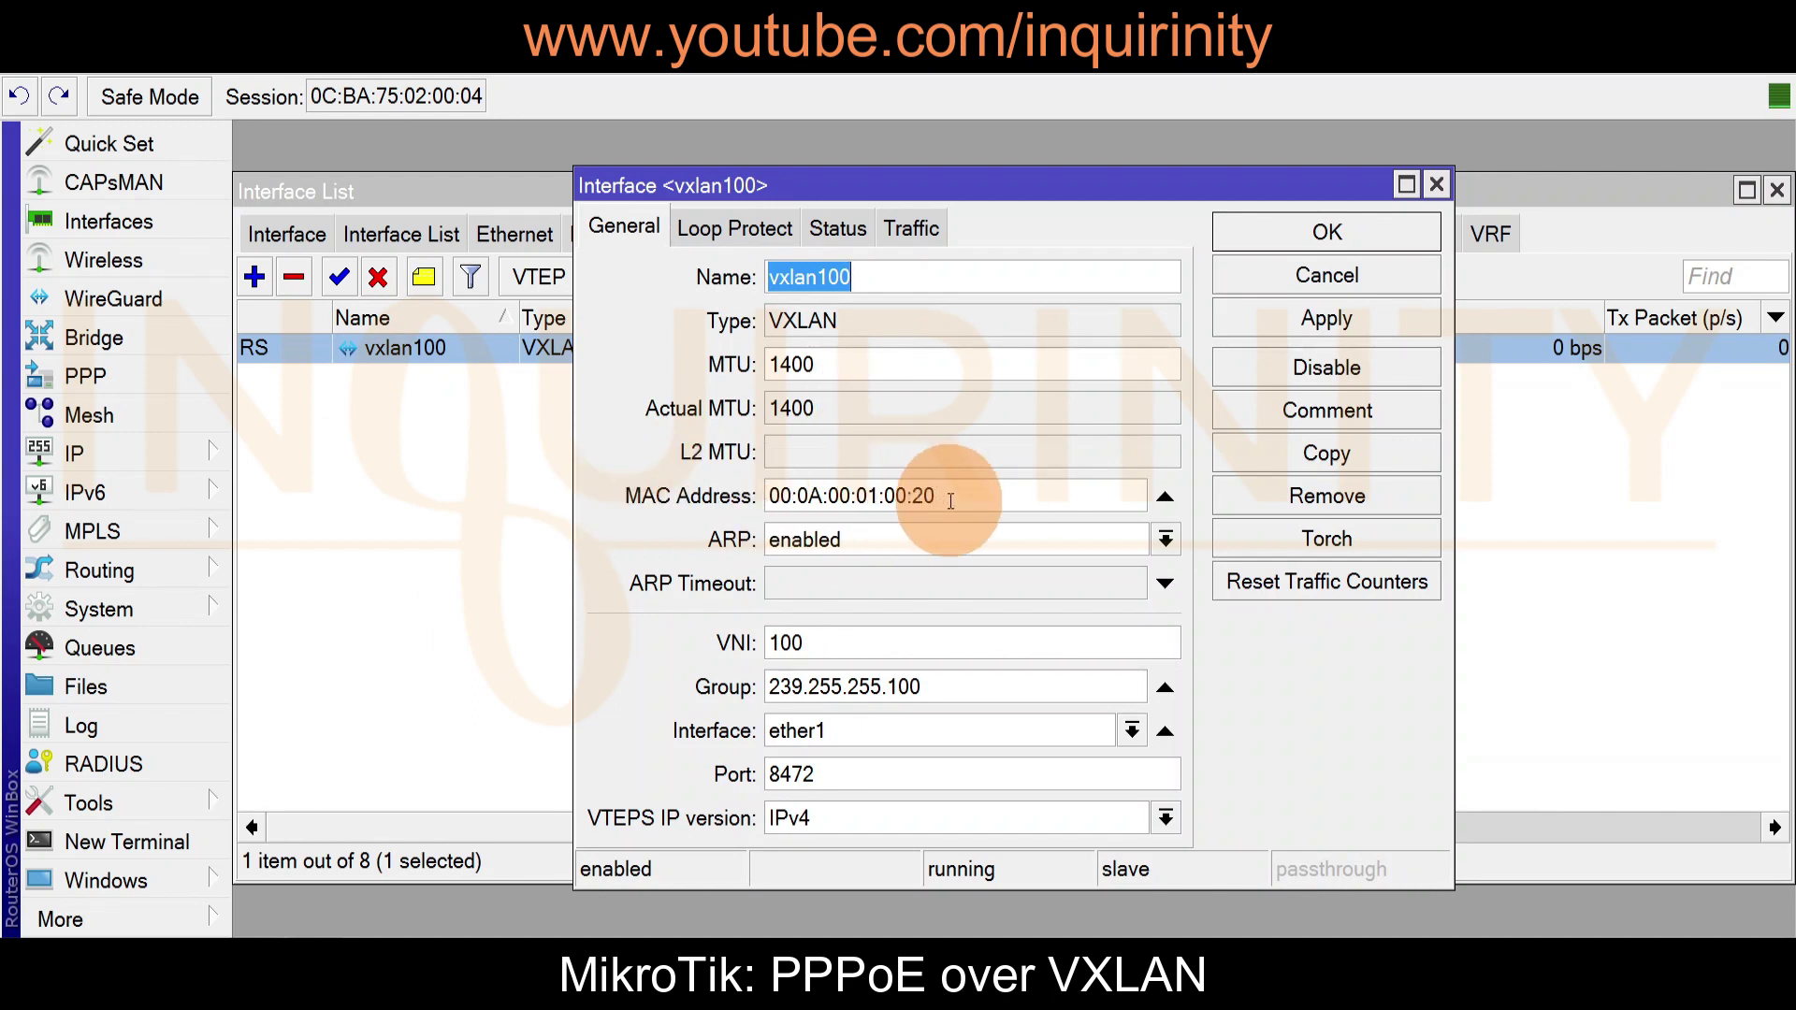
double_click(796, 643)
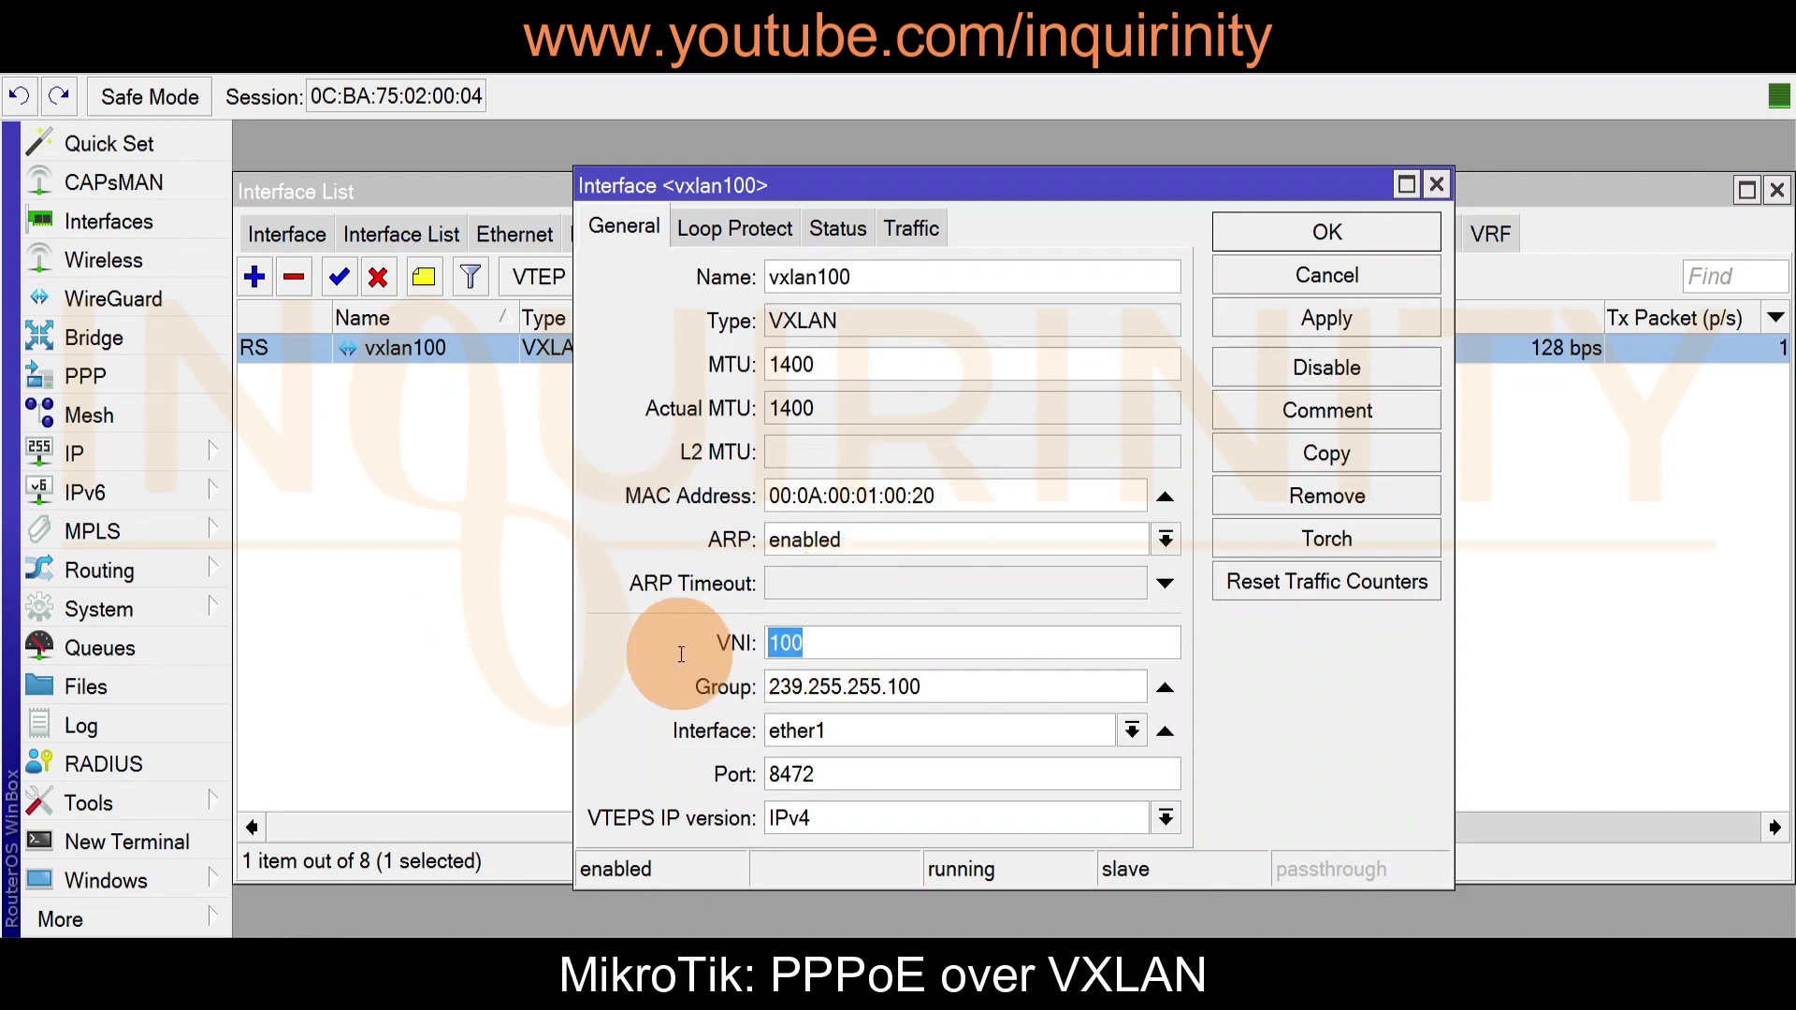
drag(933, 689, 671, 691)
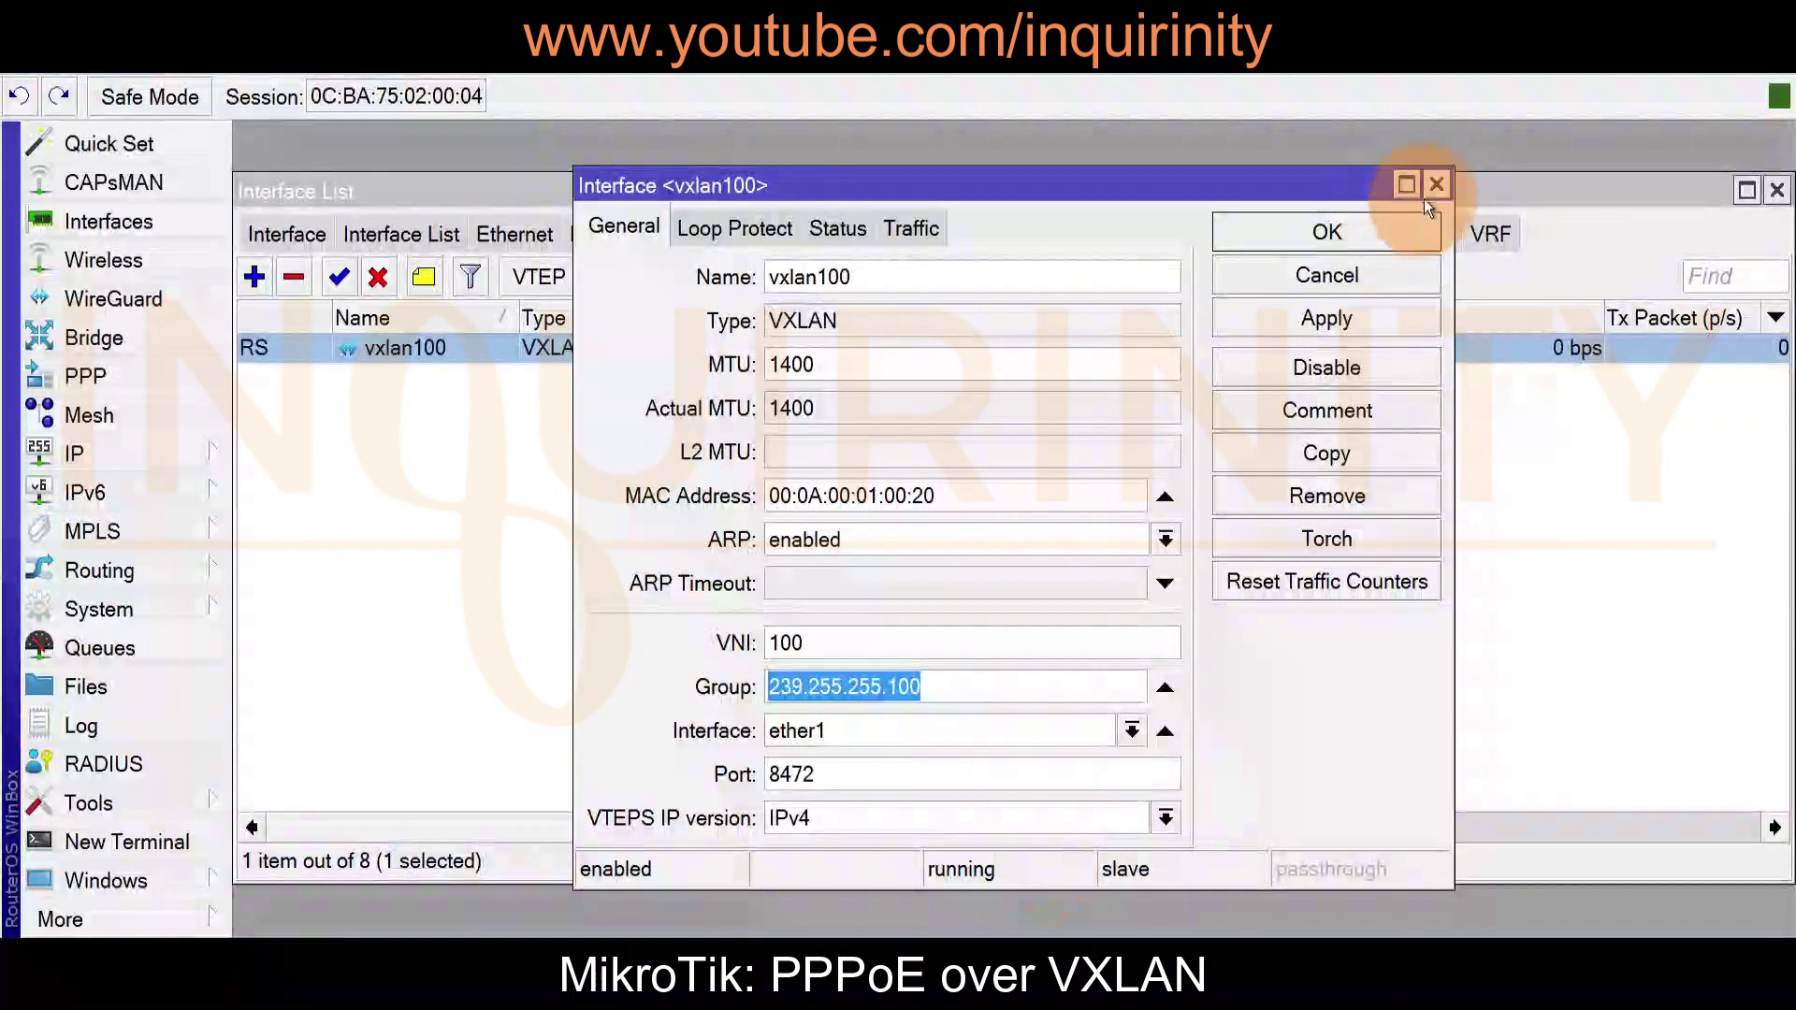
click(1435, 187)
click(535, 279)
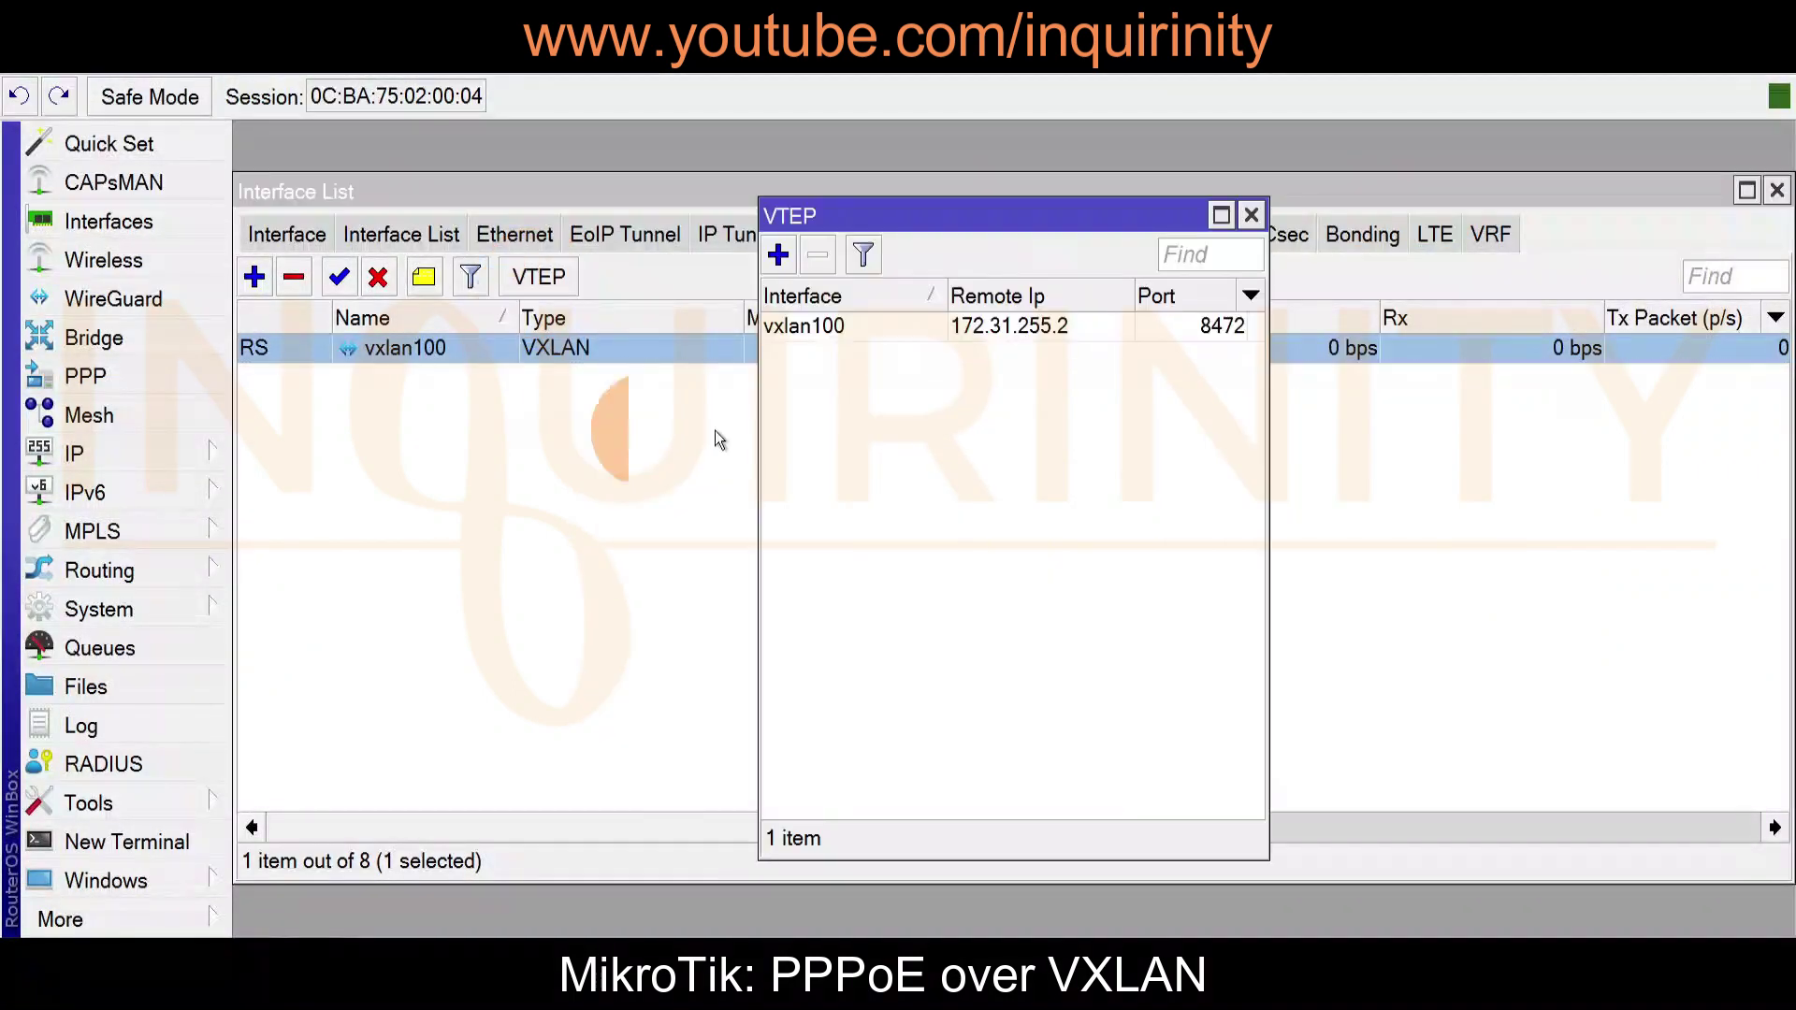
click(843, 329)
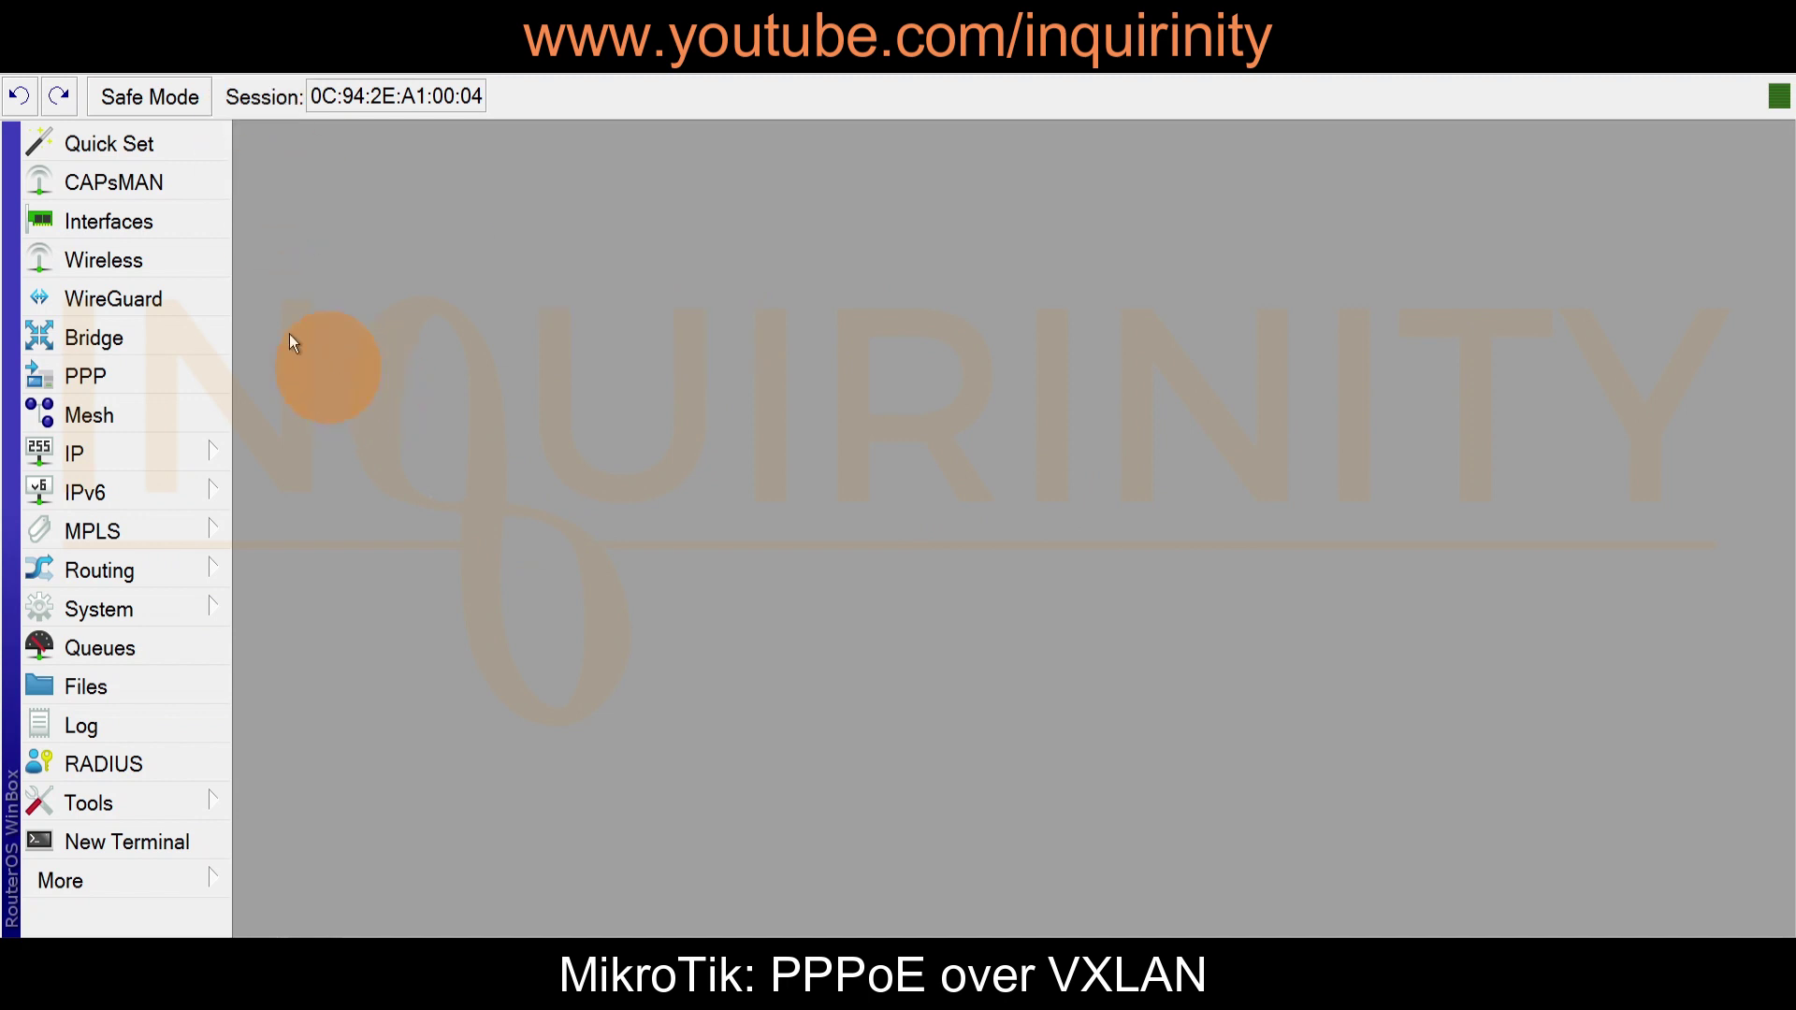
- Inspect pppoe-out1's Dial Out user name and confirm it received 10.0.0.200
click(137, 222)
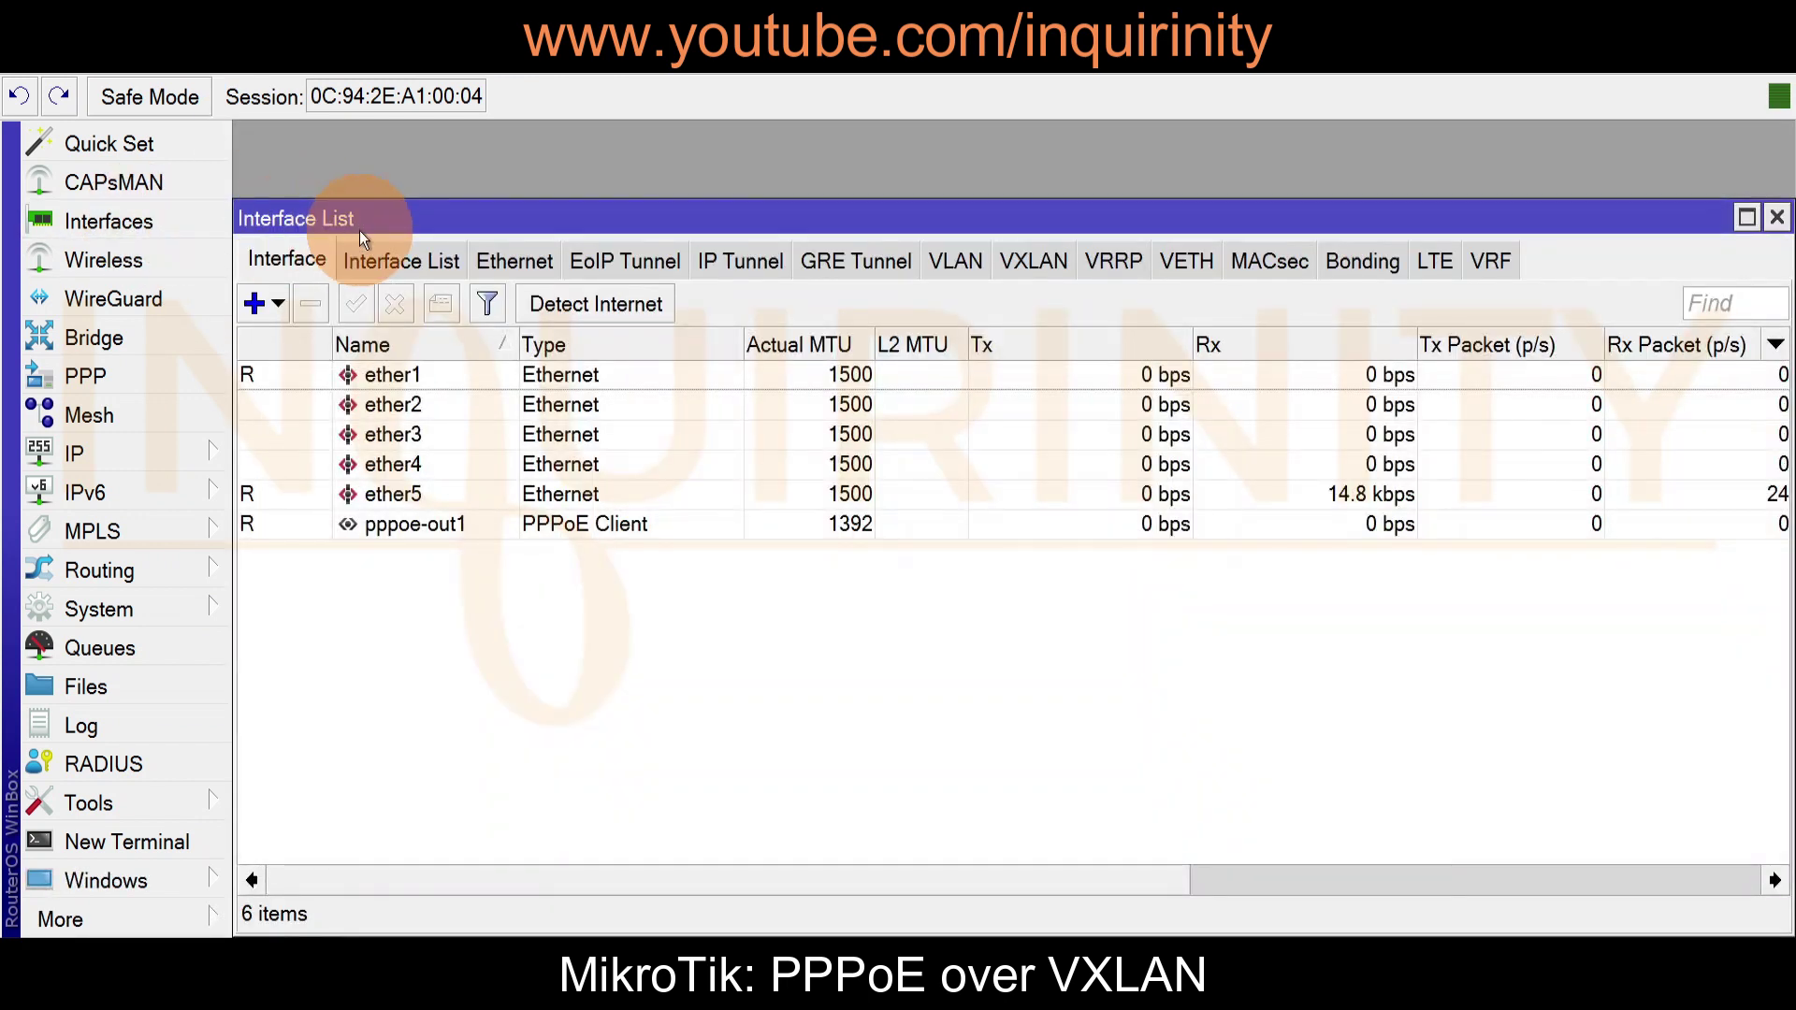
click(419, 533)
double_click(420, 534)
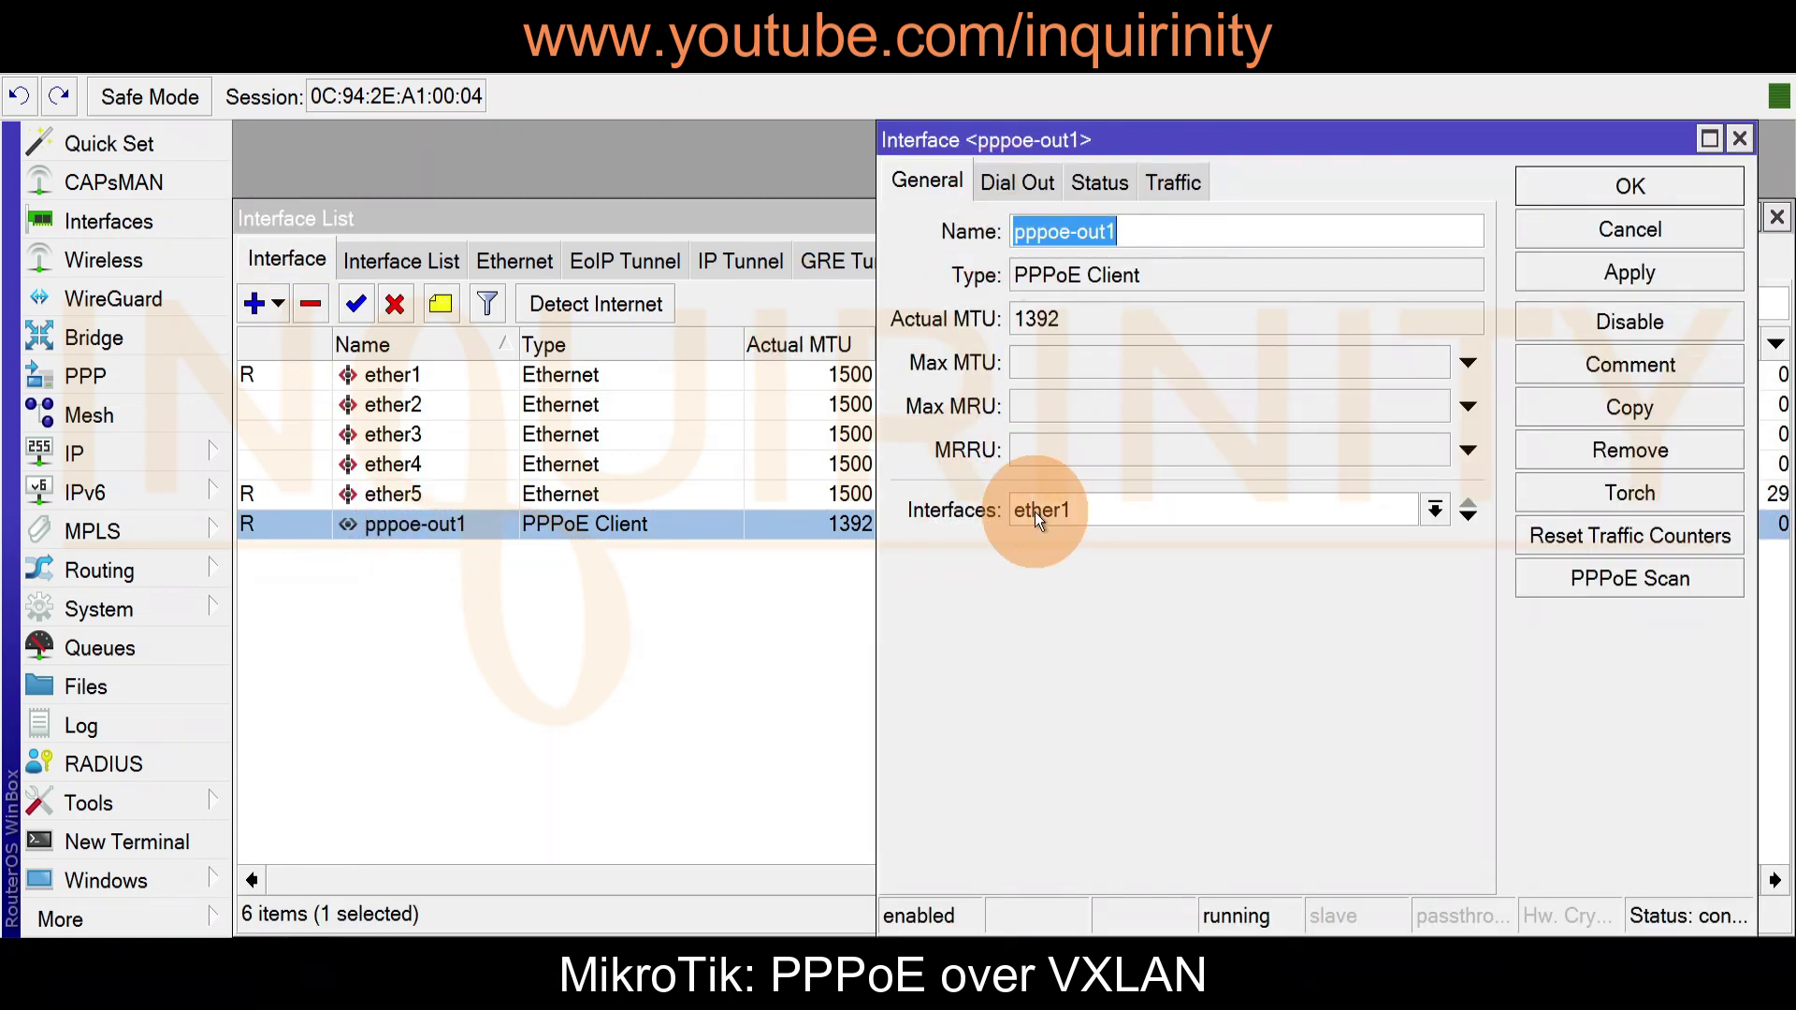
click(1017, 182)
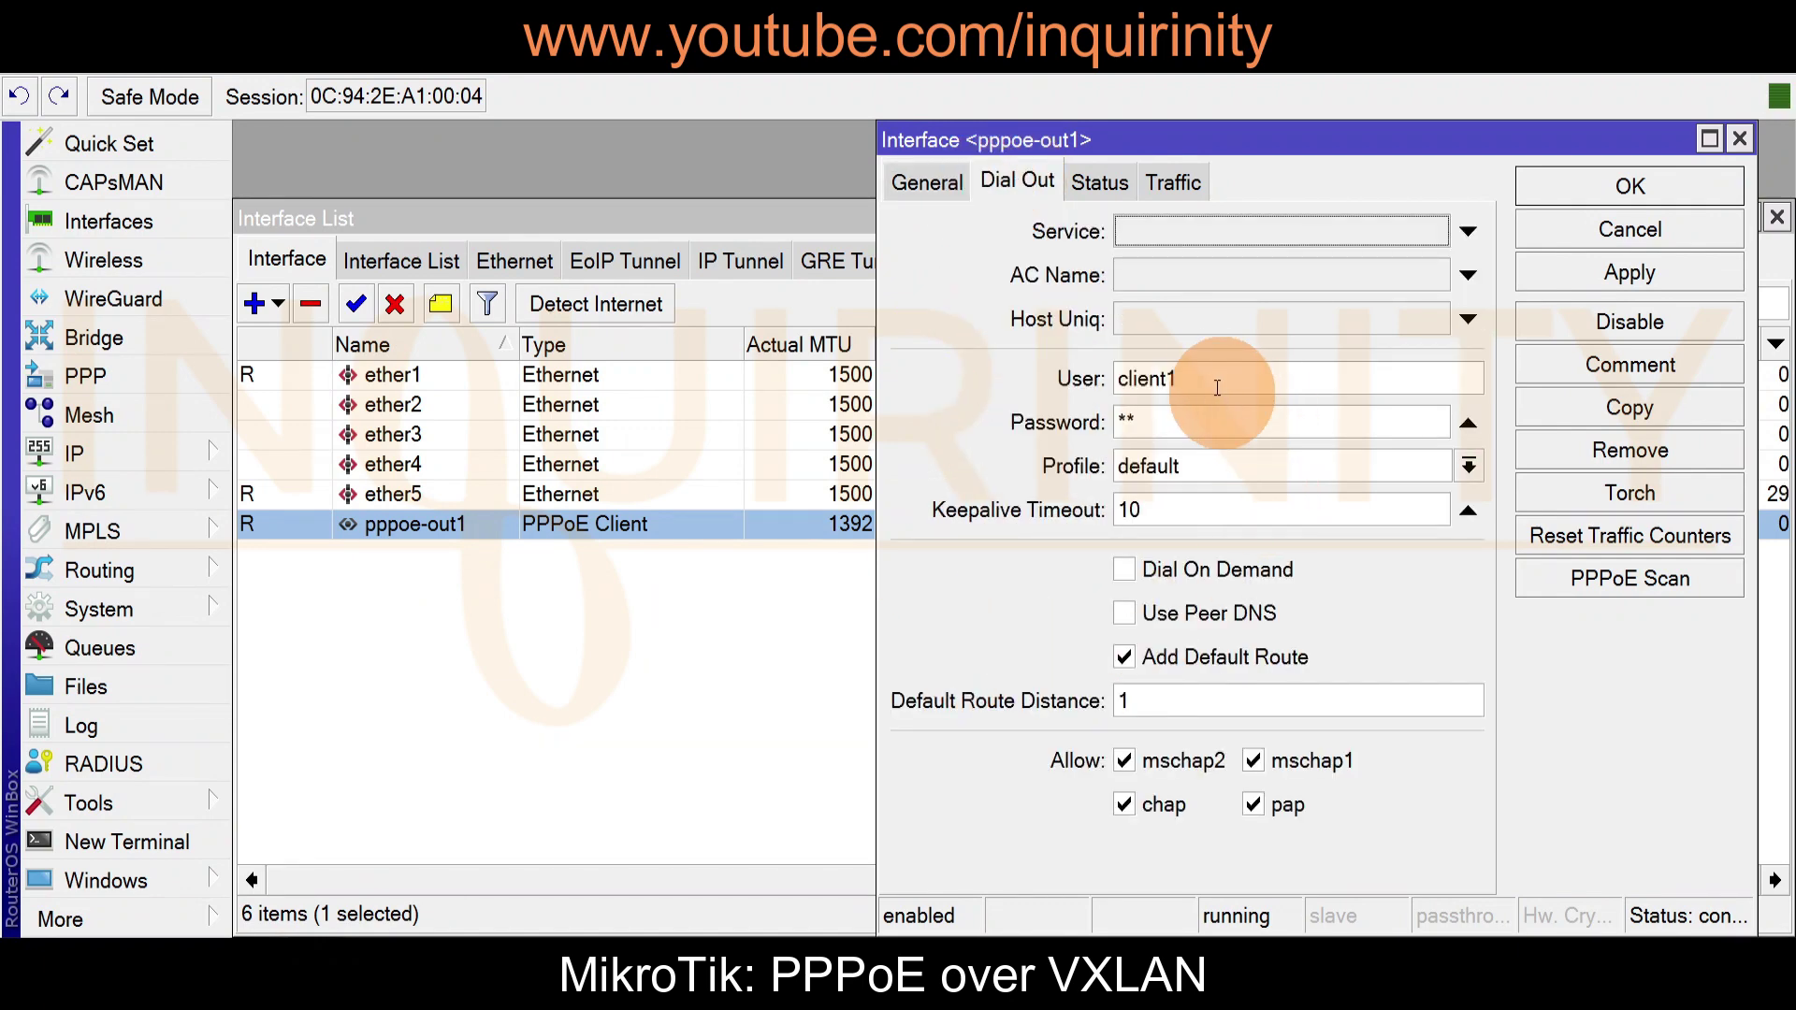
drag(1217, 388, 1053, 380)
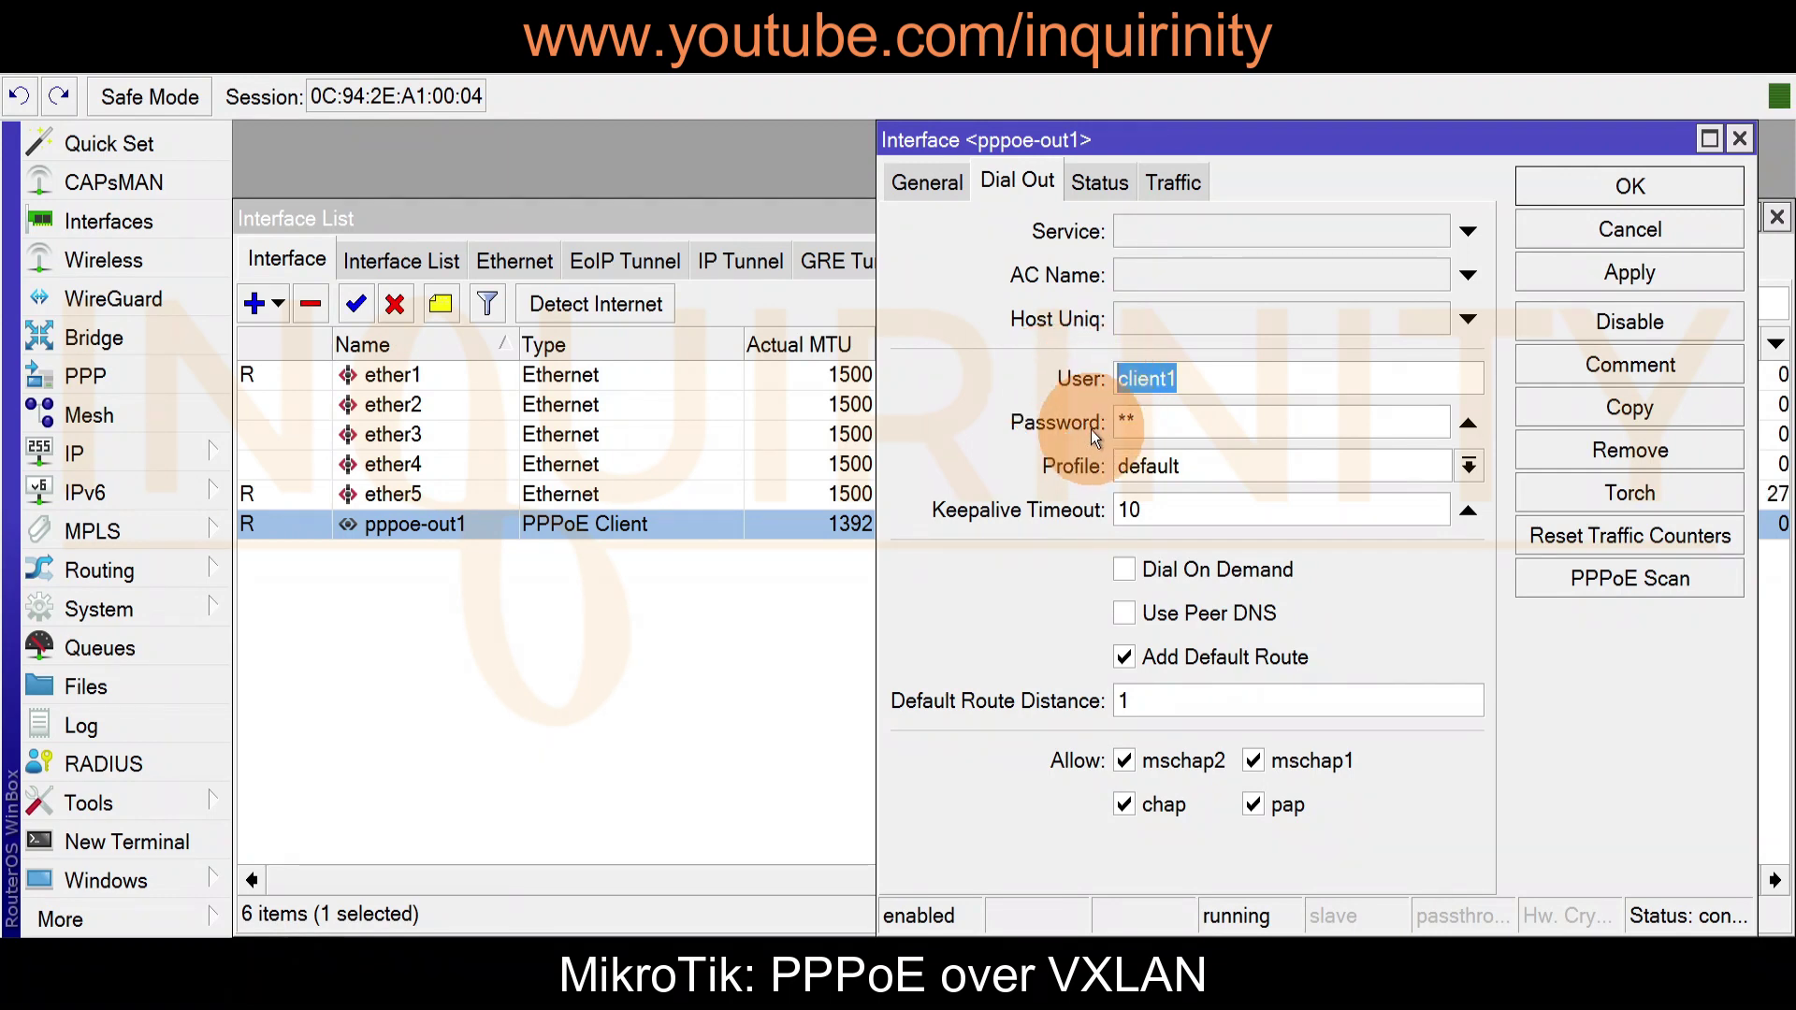
click(1630, 231)
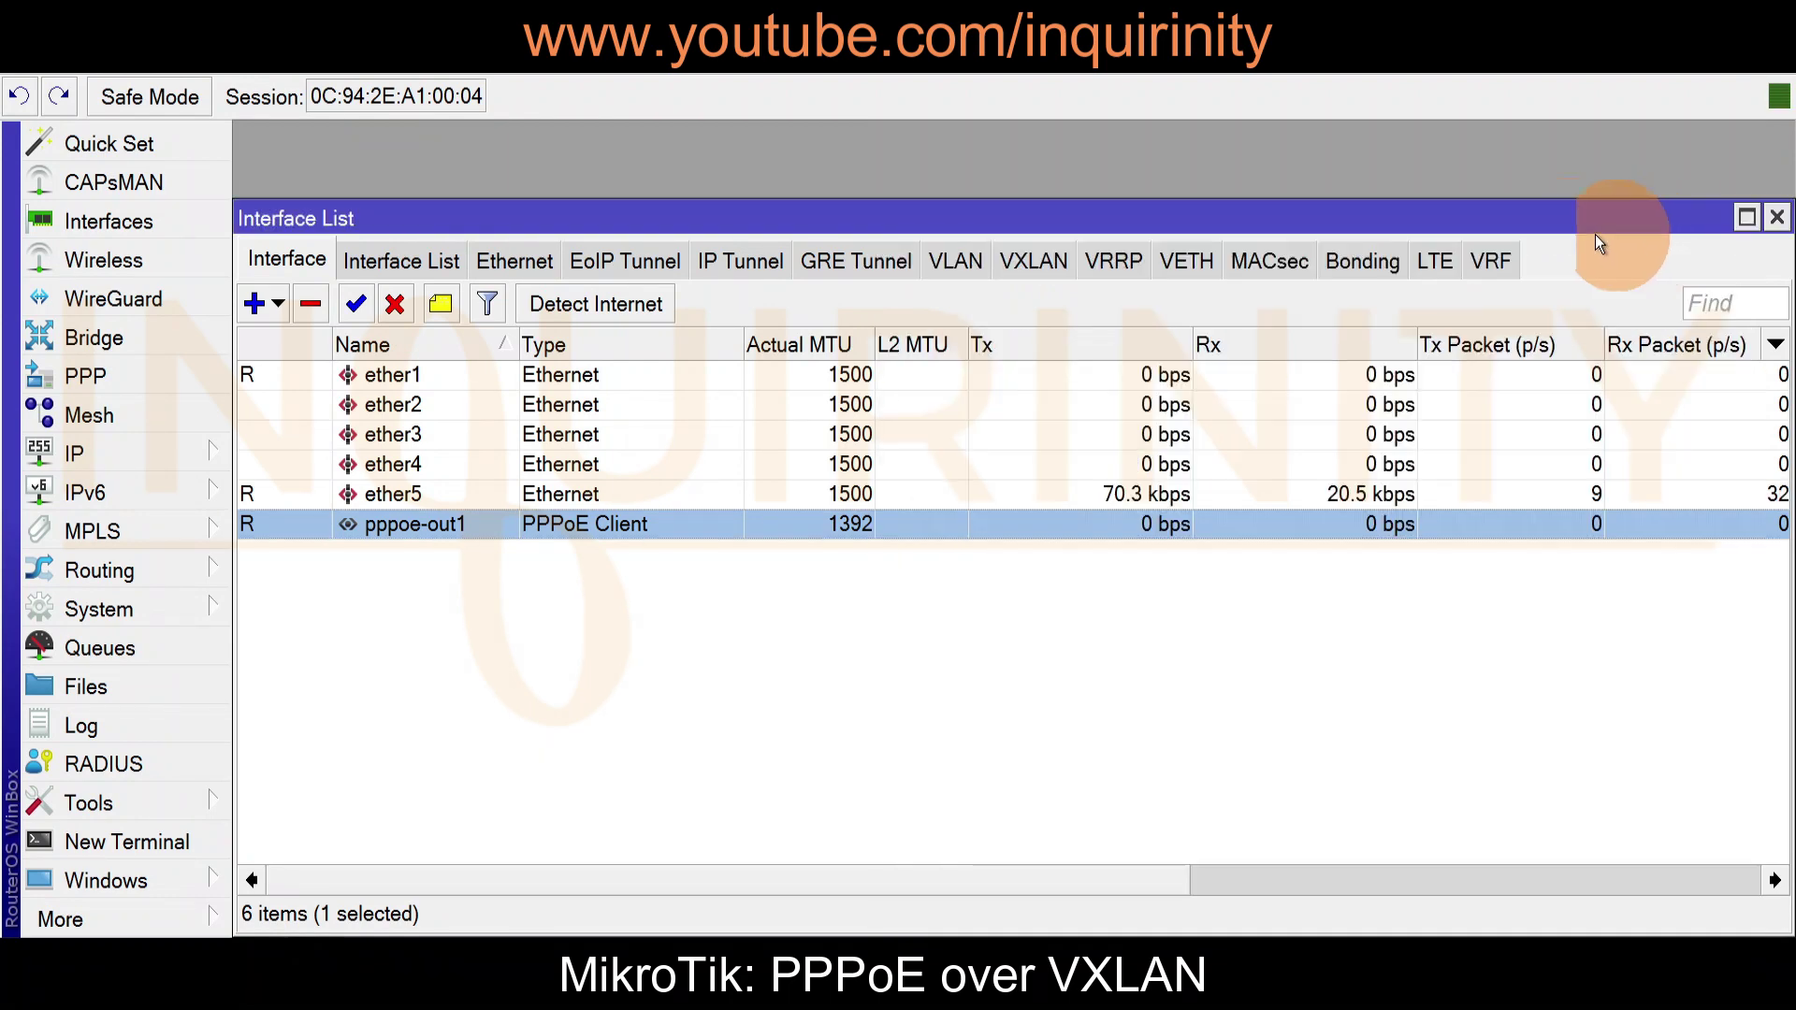
click(256, 526)
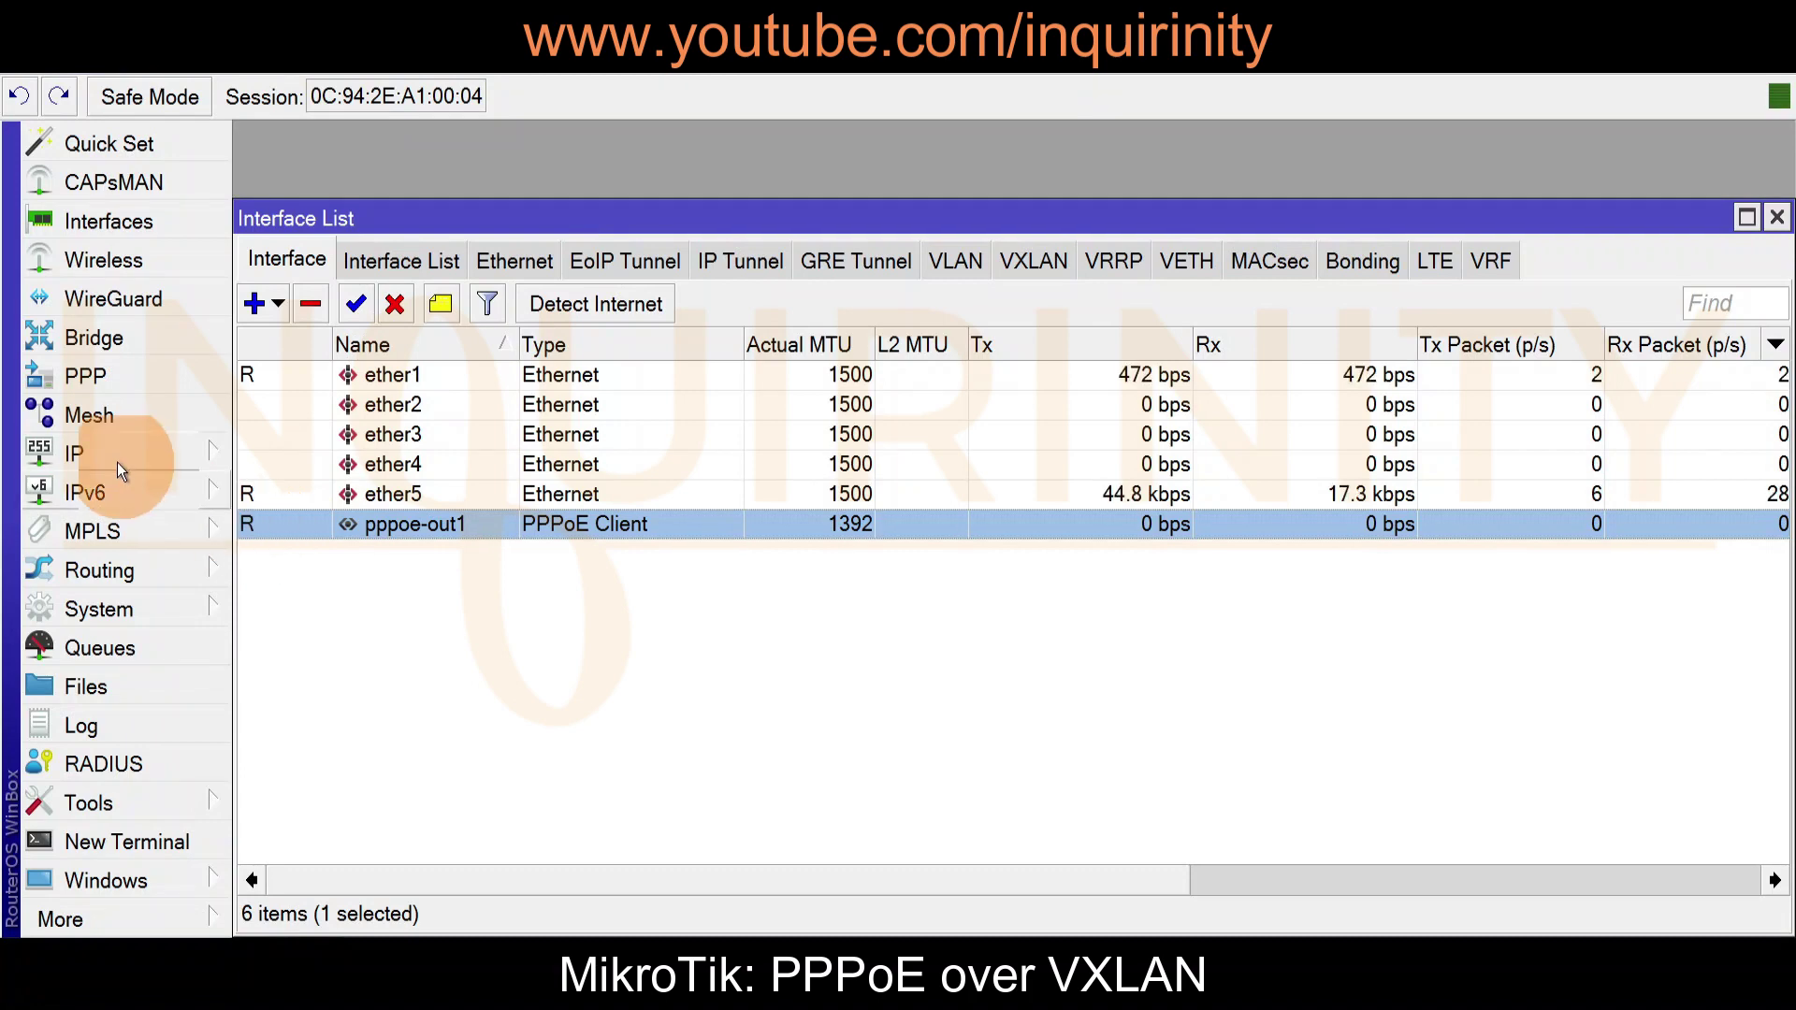
click(72, 452)
click(301, 88)
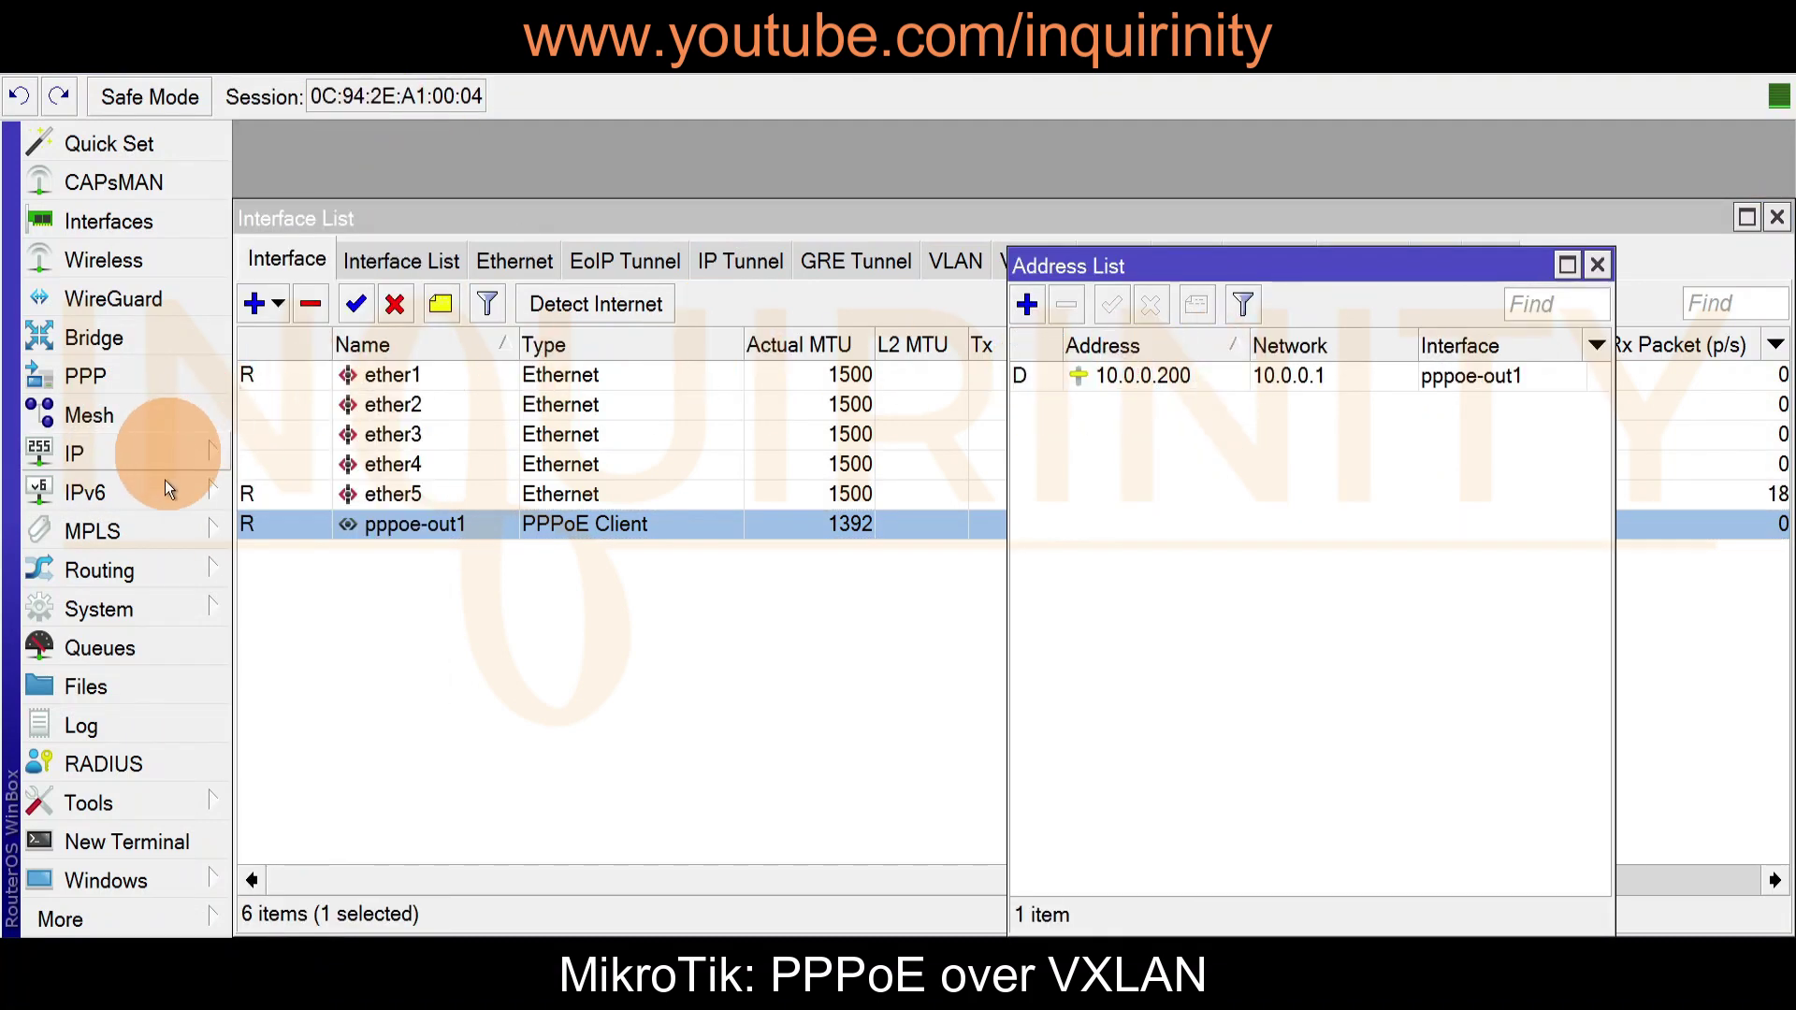
- Ping 8.8.8.8 and 9.9.9.9 from the client router, preparing 1.1.1.1 next
click(146, 804)
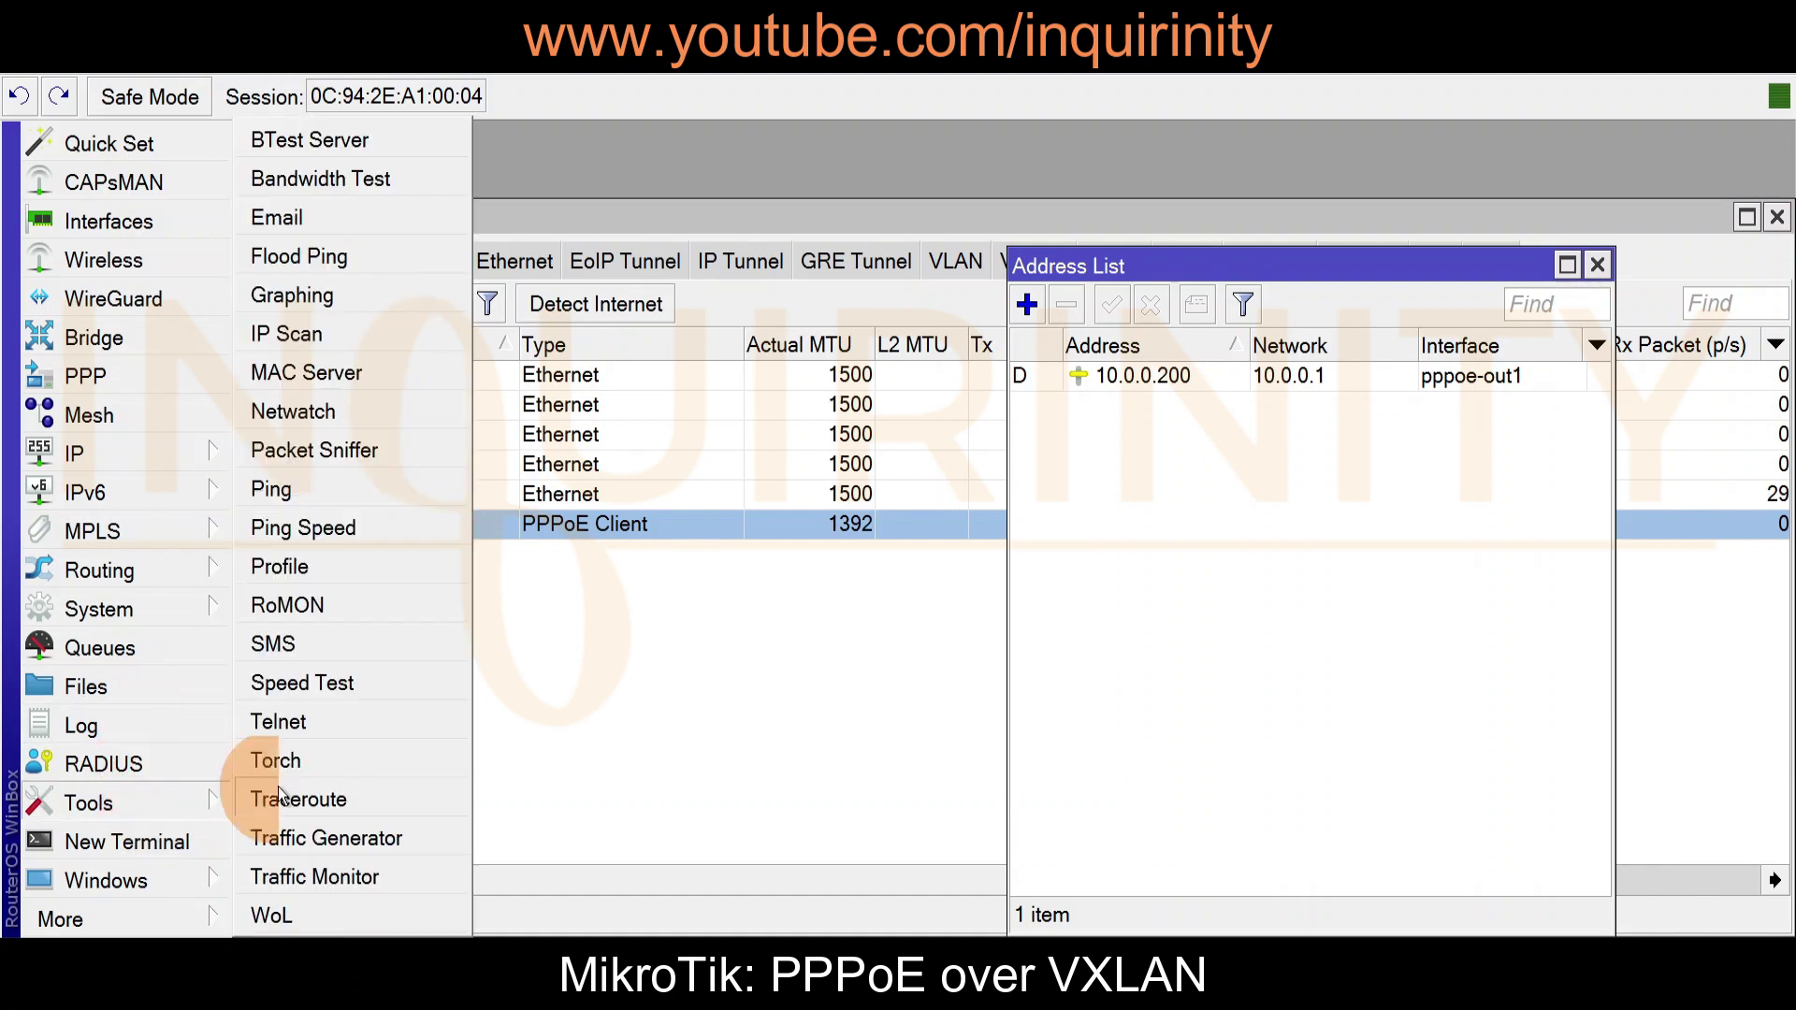
click(287, 473)
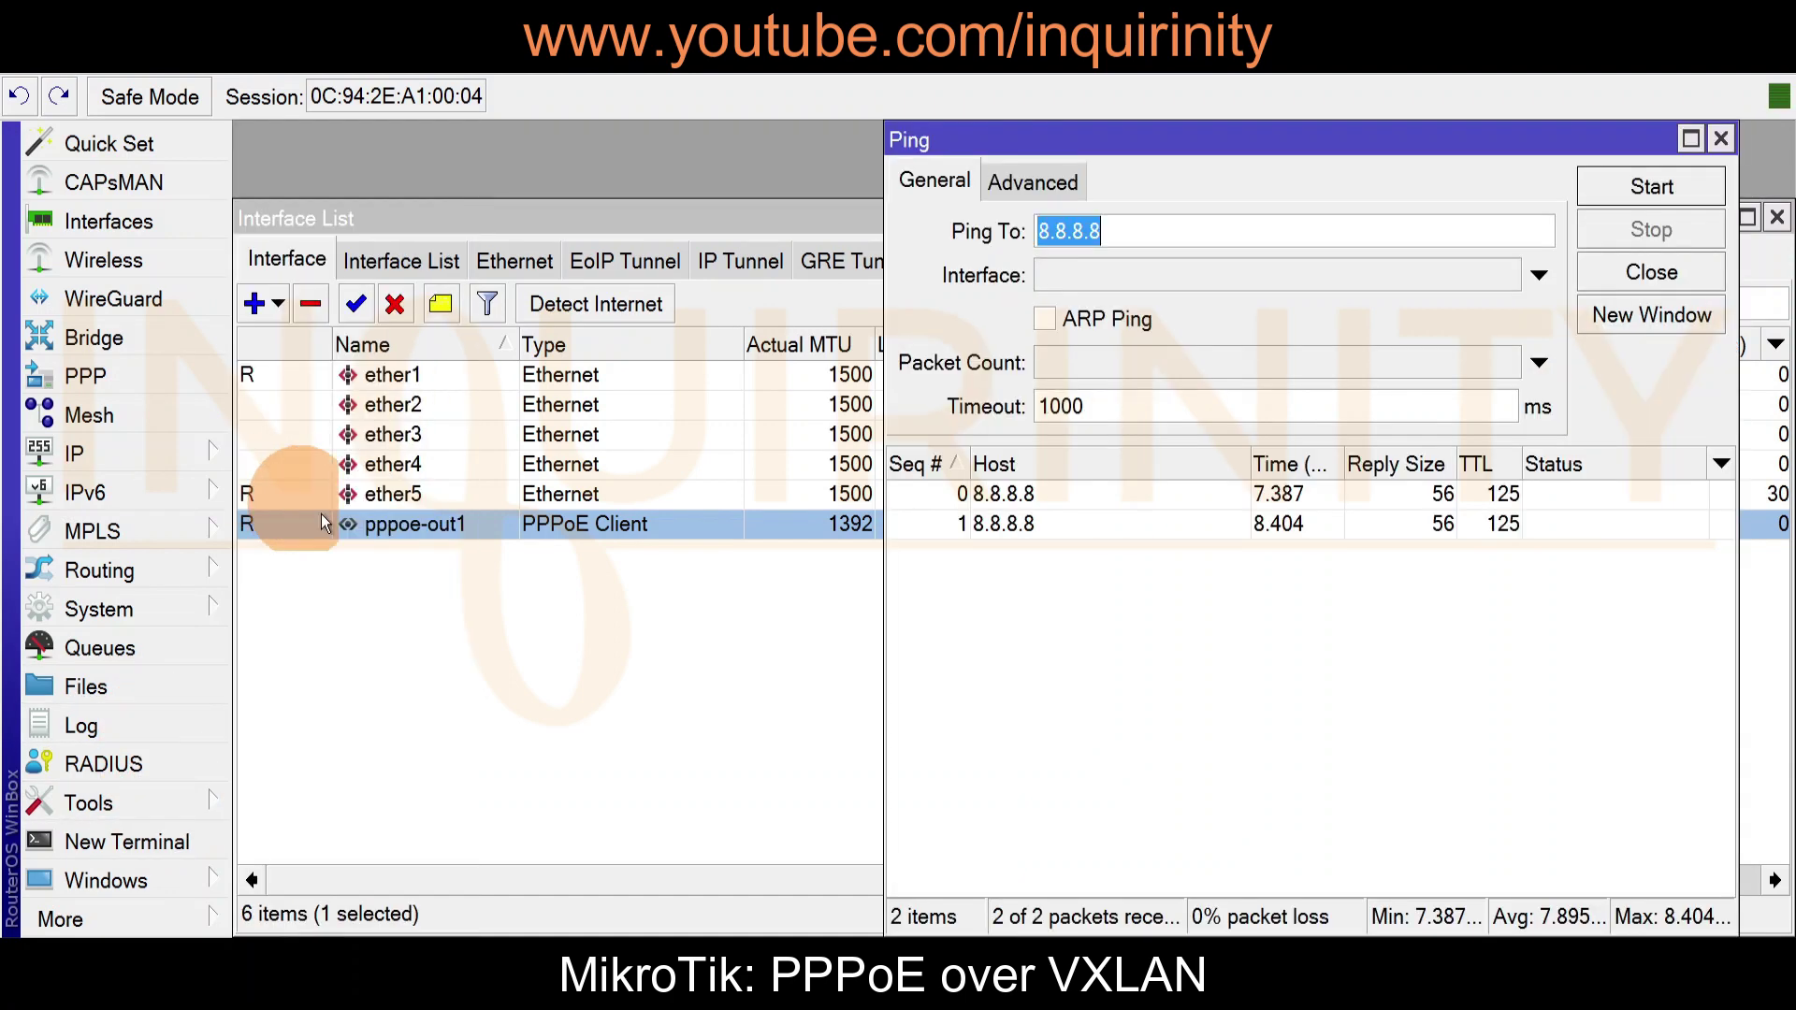
click(1652, 187)
drag(1135, 231, 852, 244)
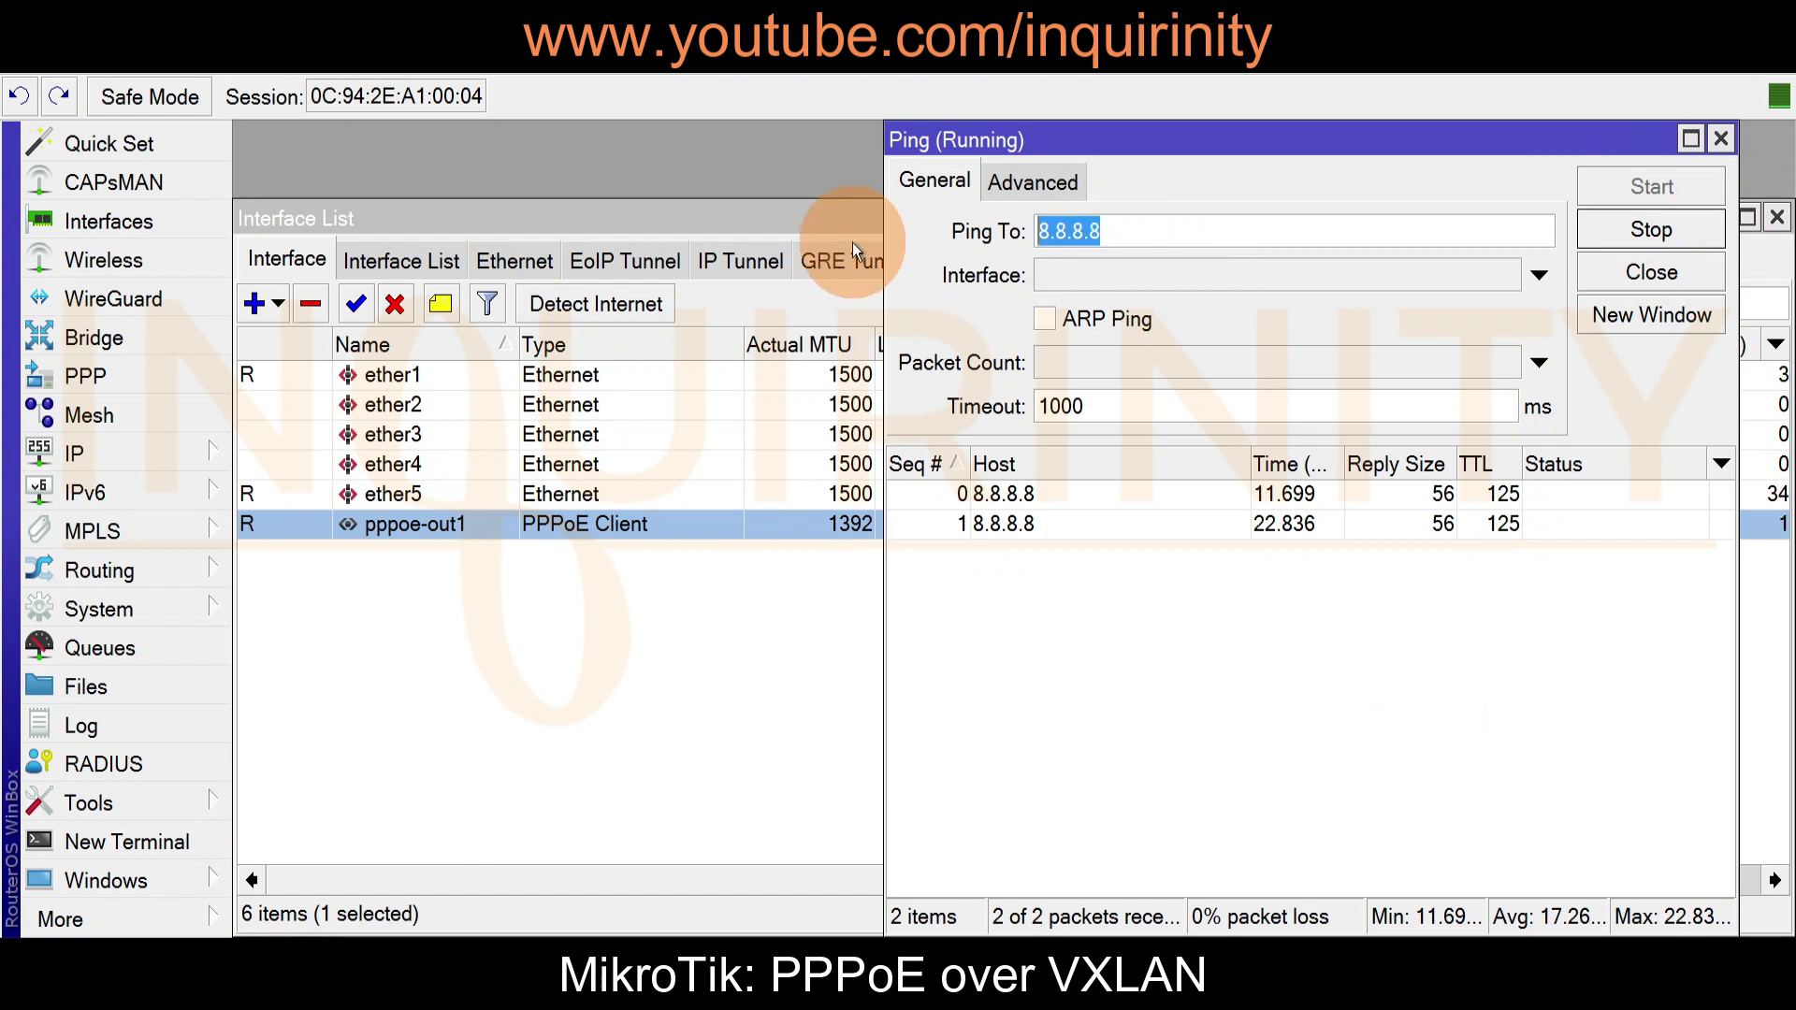
text(9.9.9.9)
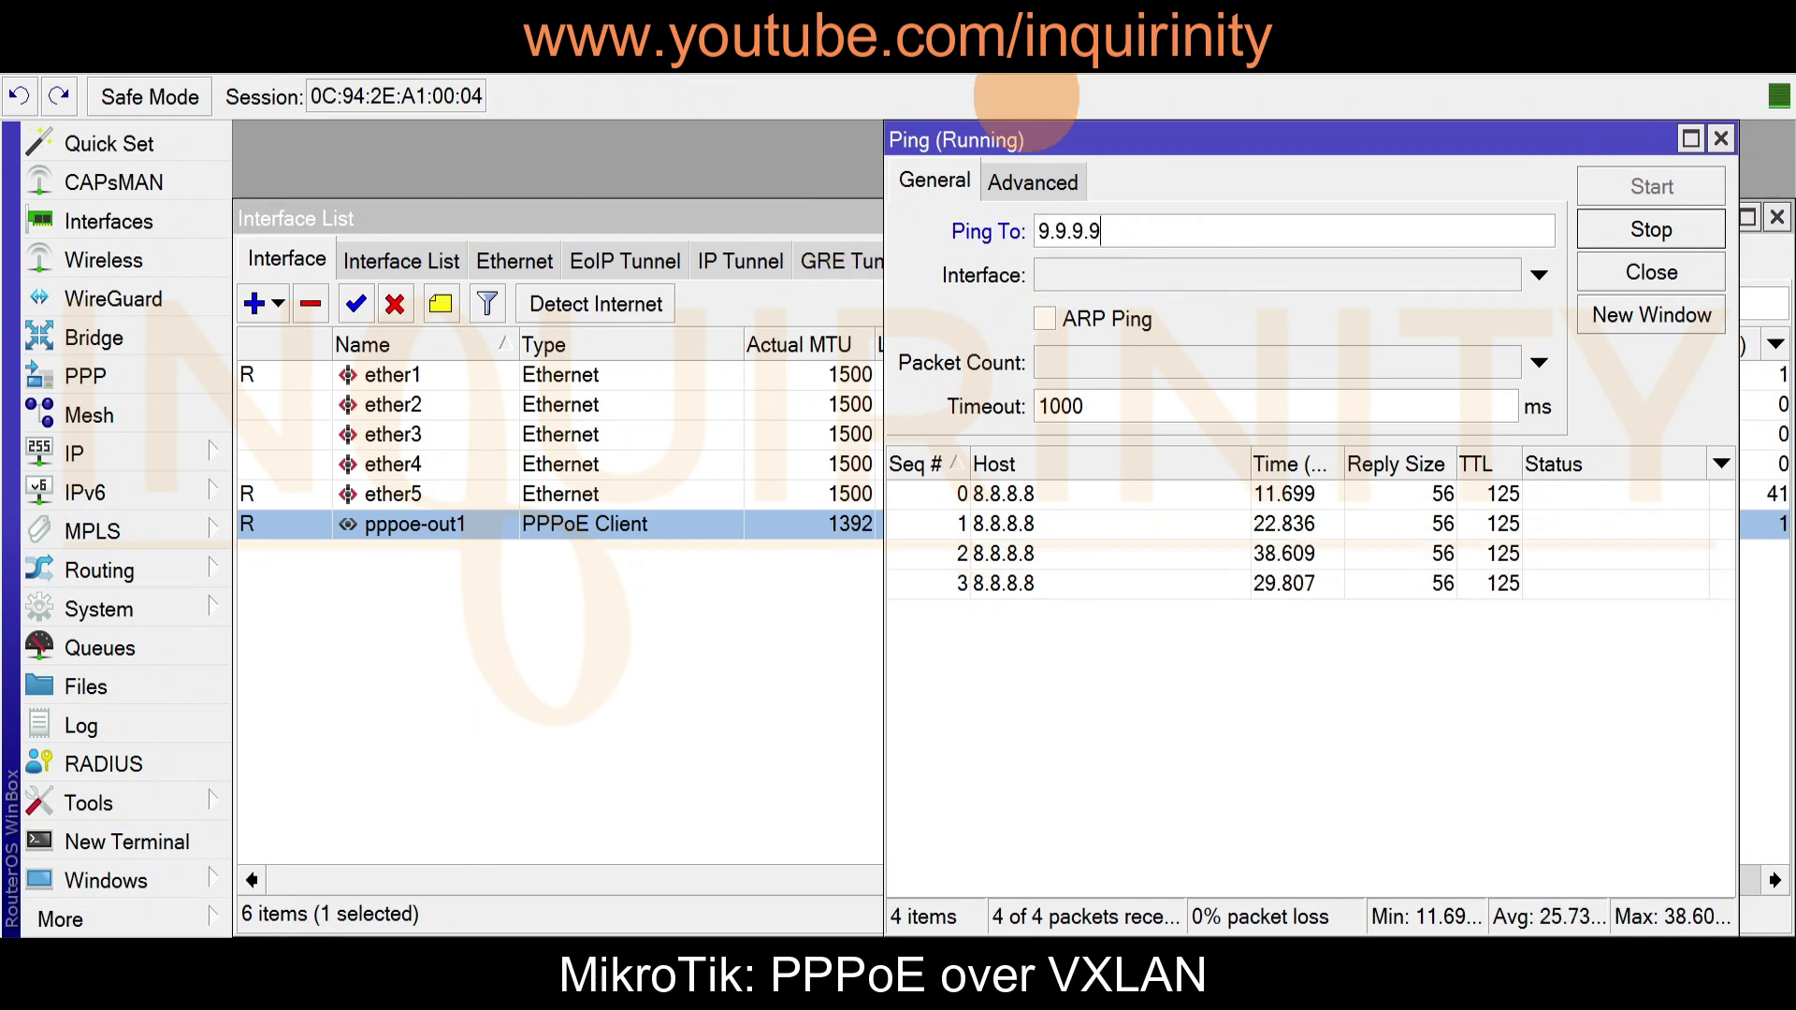
click(1628, 229)
click(1623, 188)
drag(1263, 229, 889, 231)
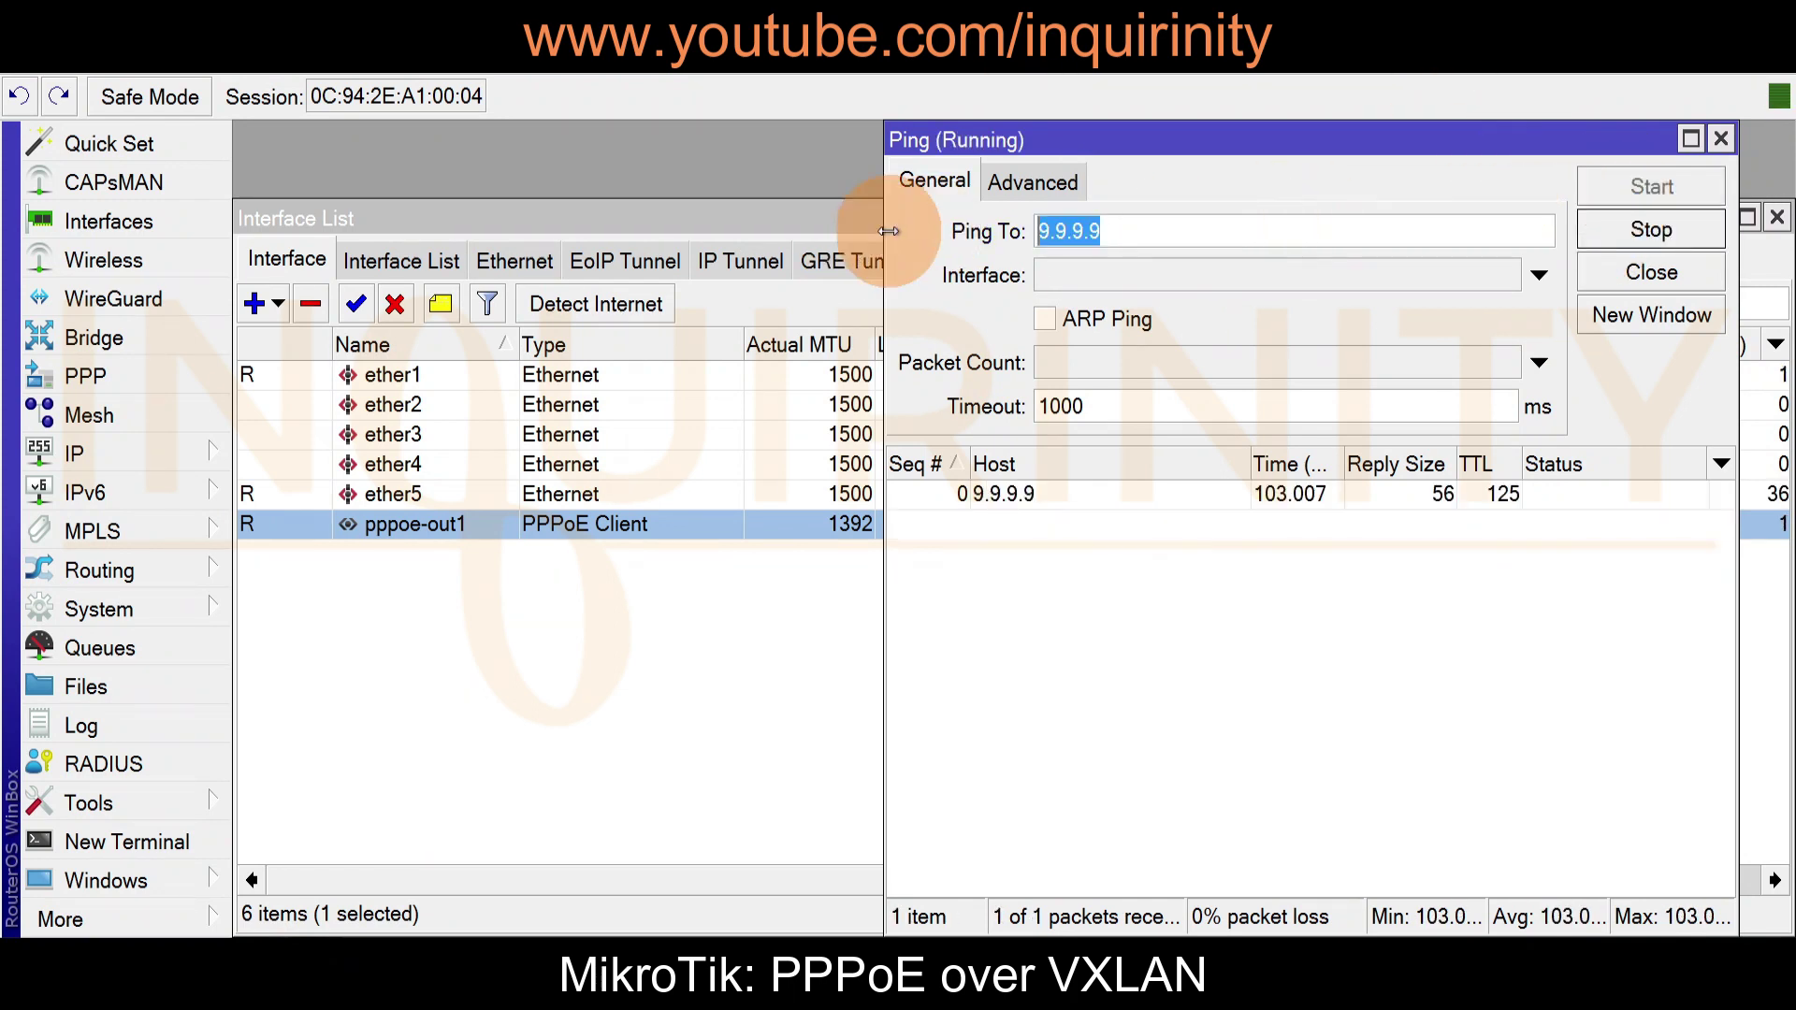
text(1.1.1.1)
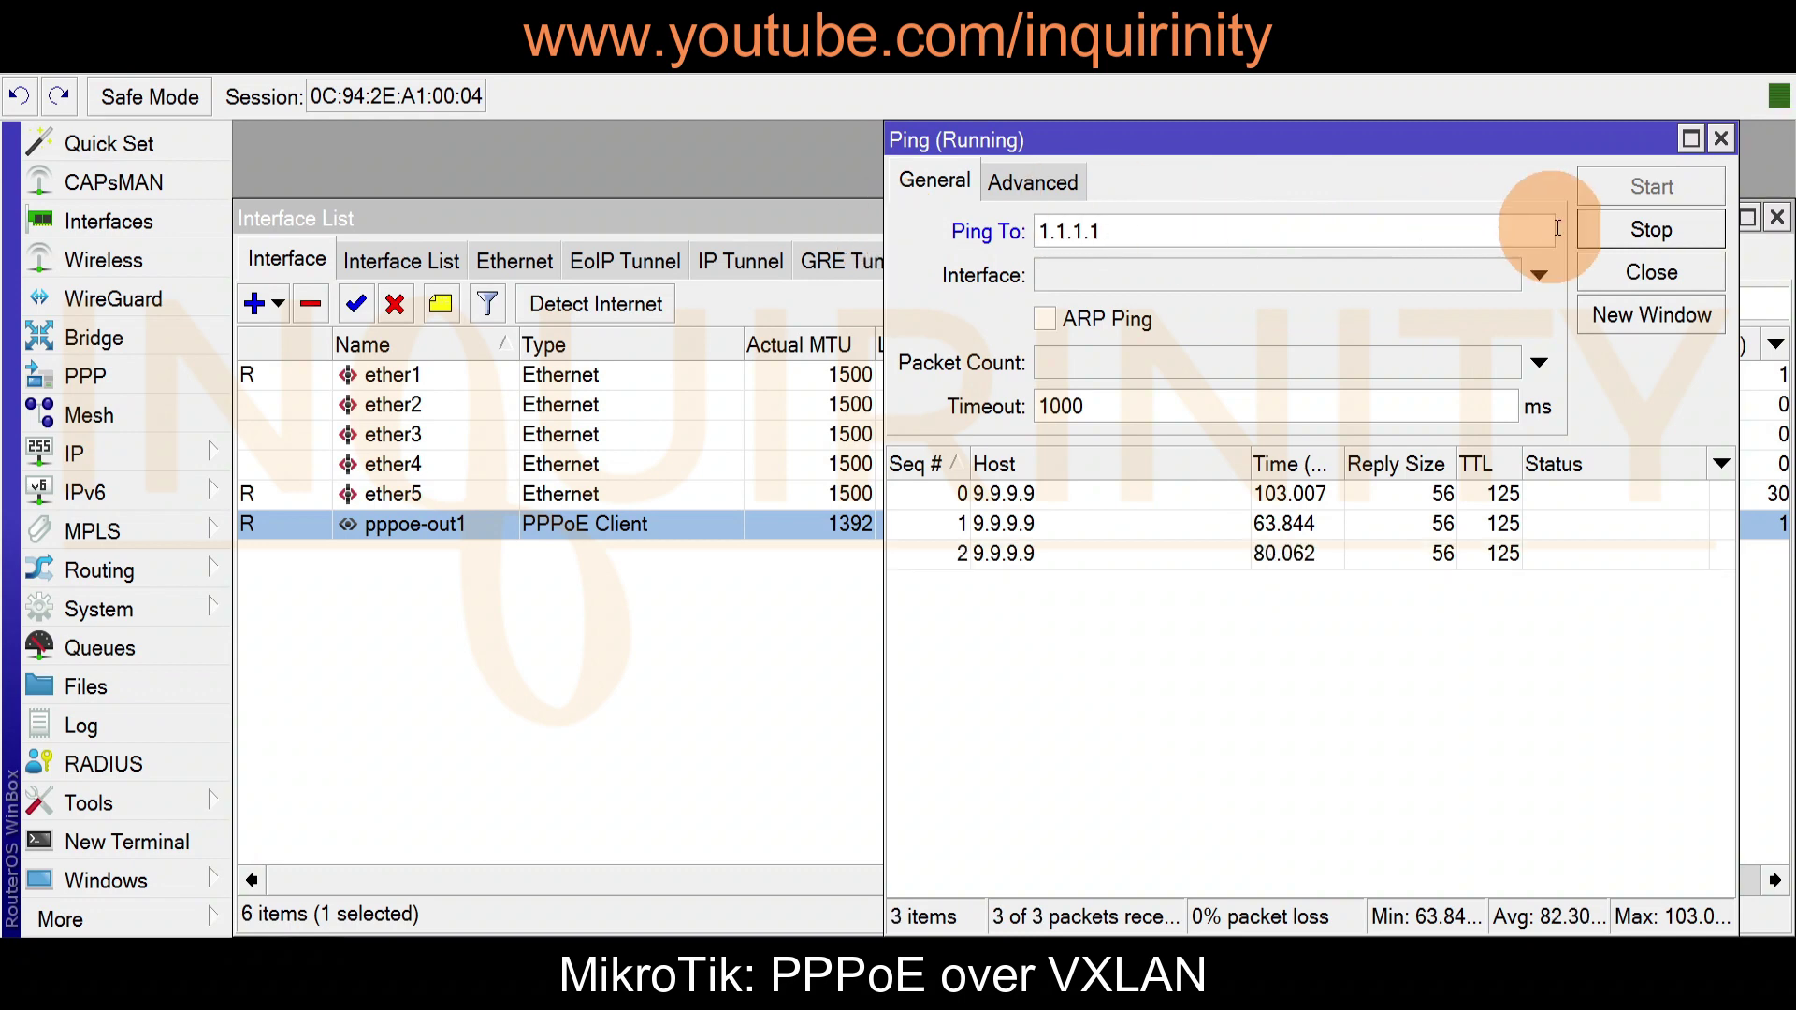
click(1651, 229)
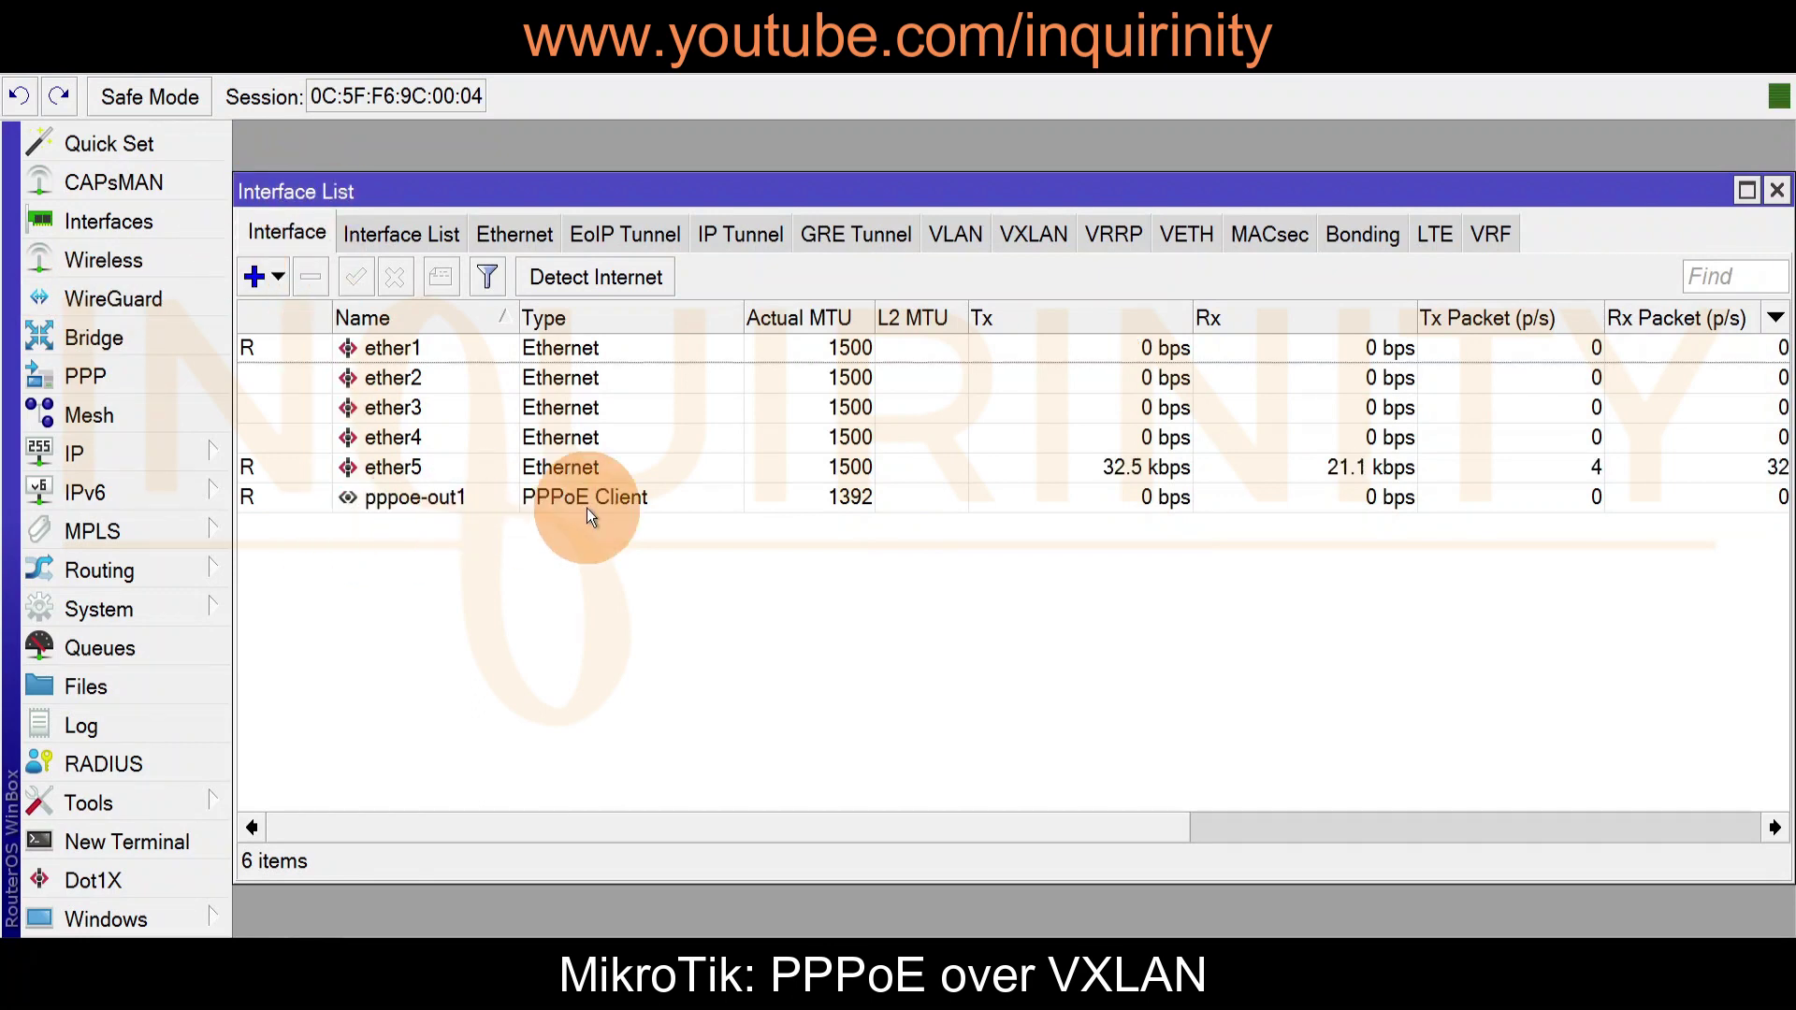
- Review the second client's pppoe-out1 General and Dial Out settings without changes
click(412, 504)
double_click(412, 504)
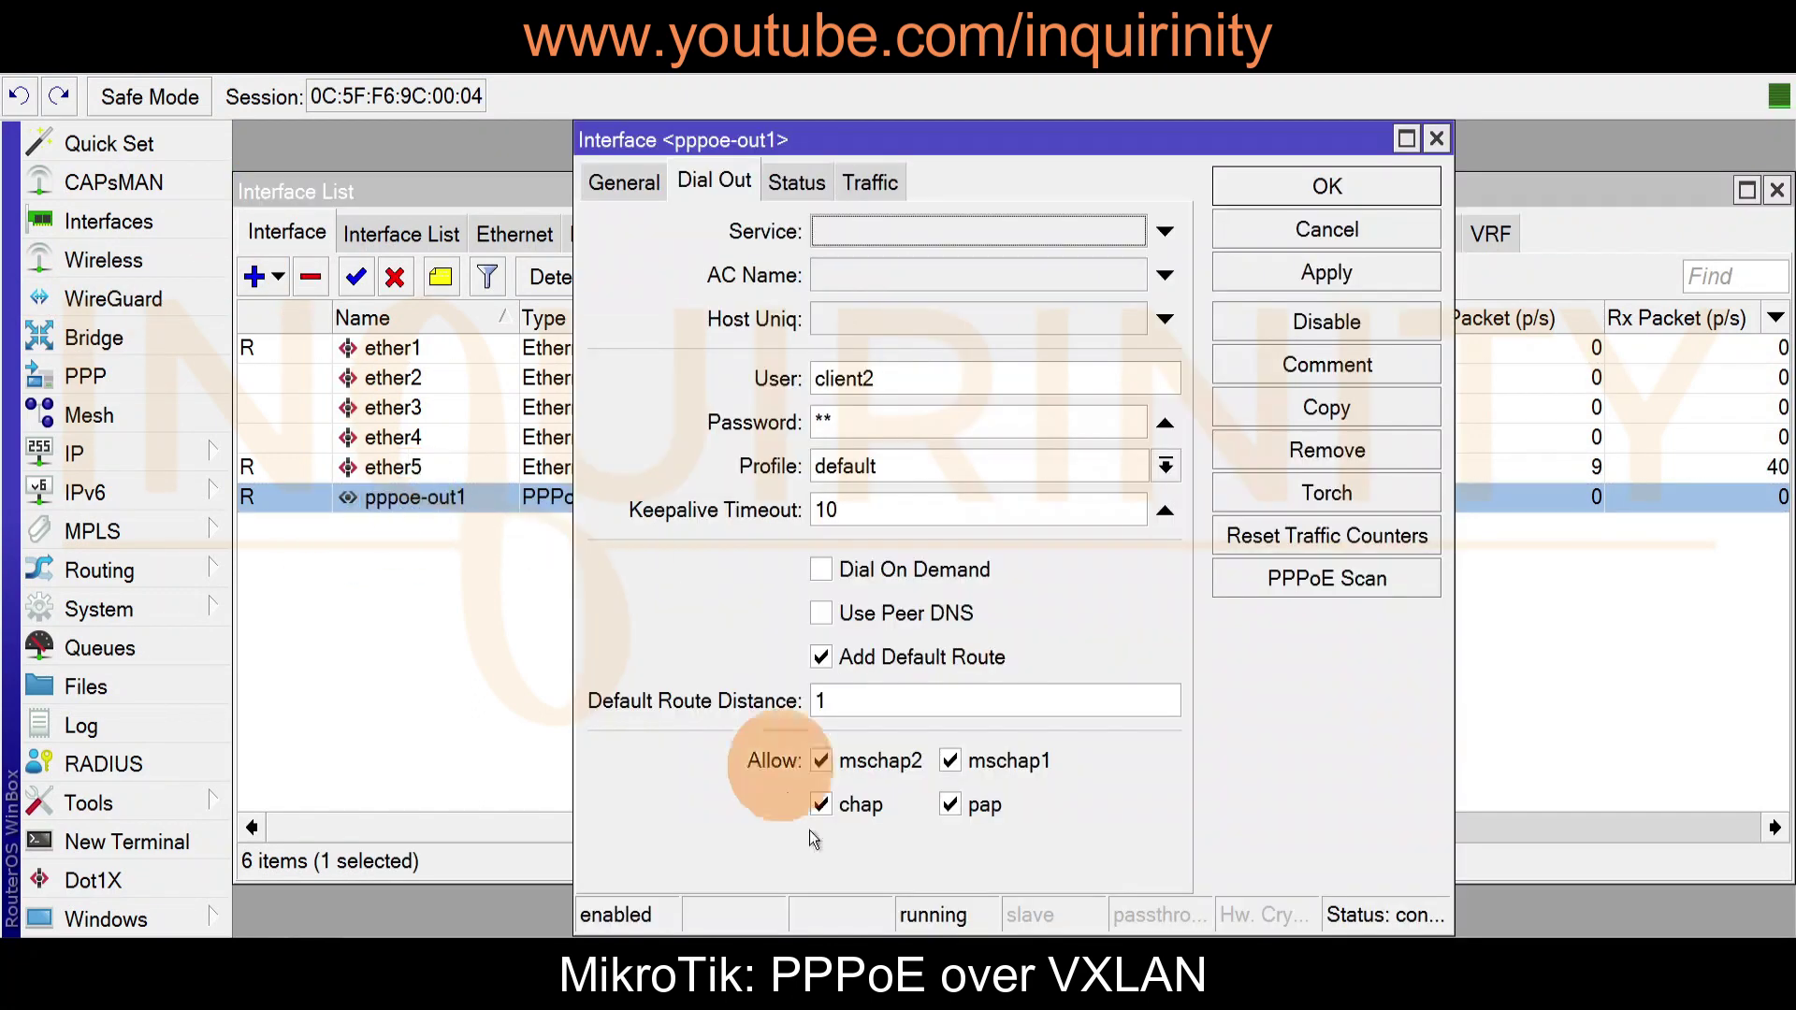
click(624, 180)
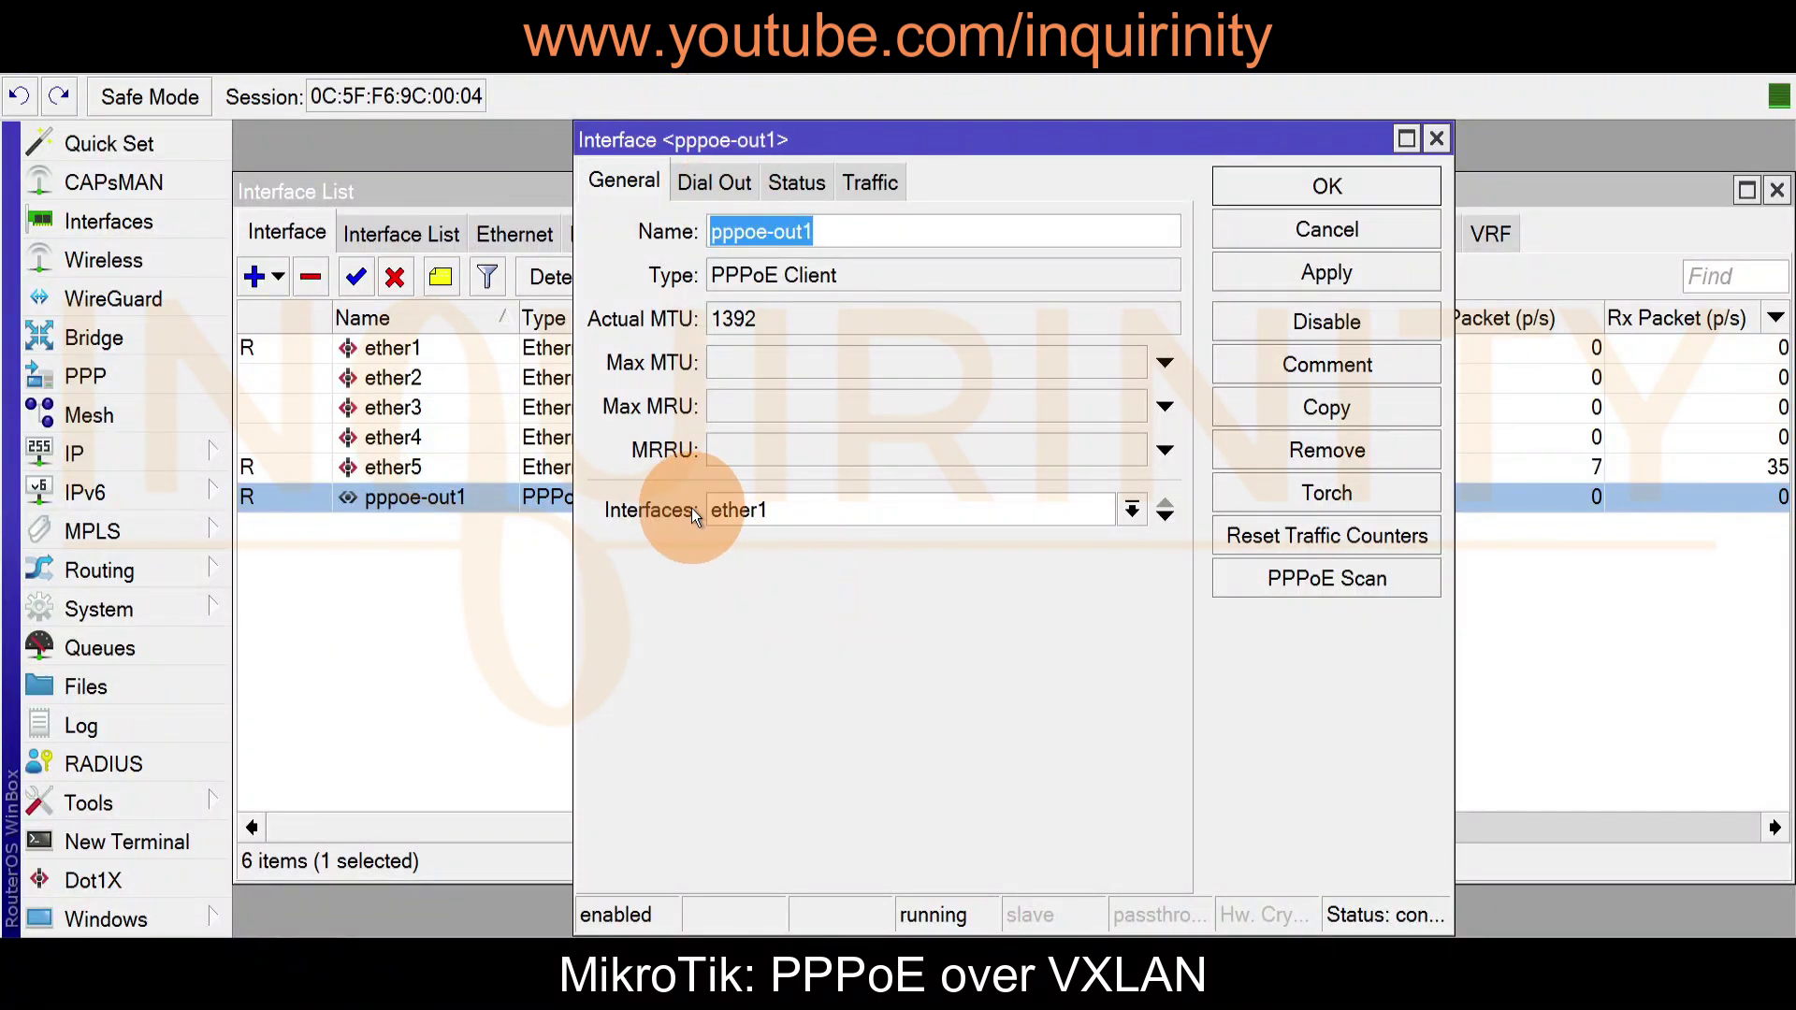
click(713, 182)
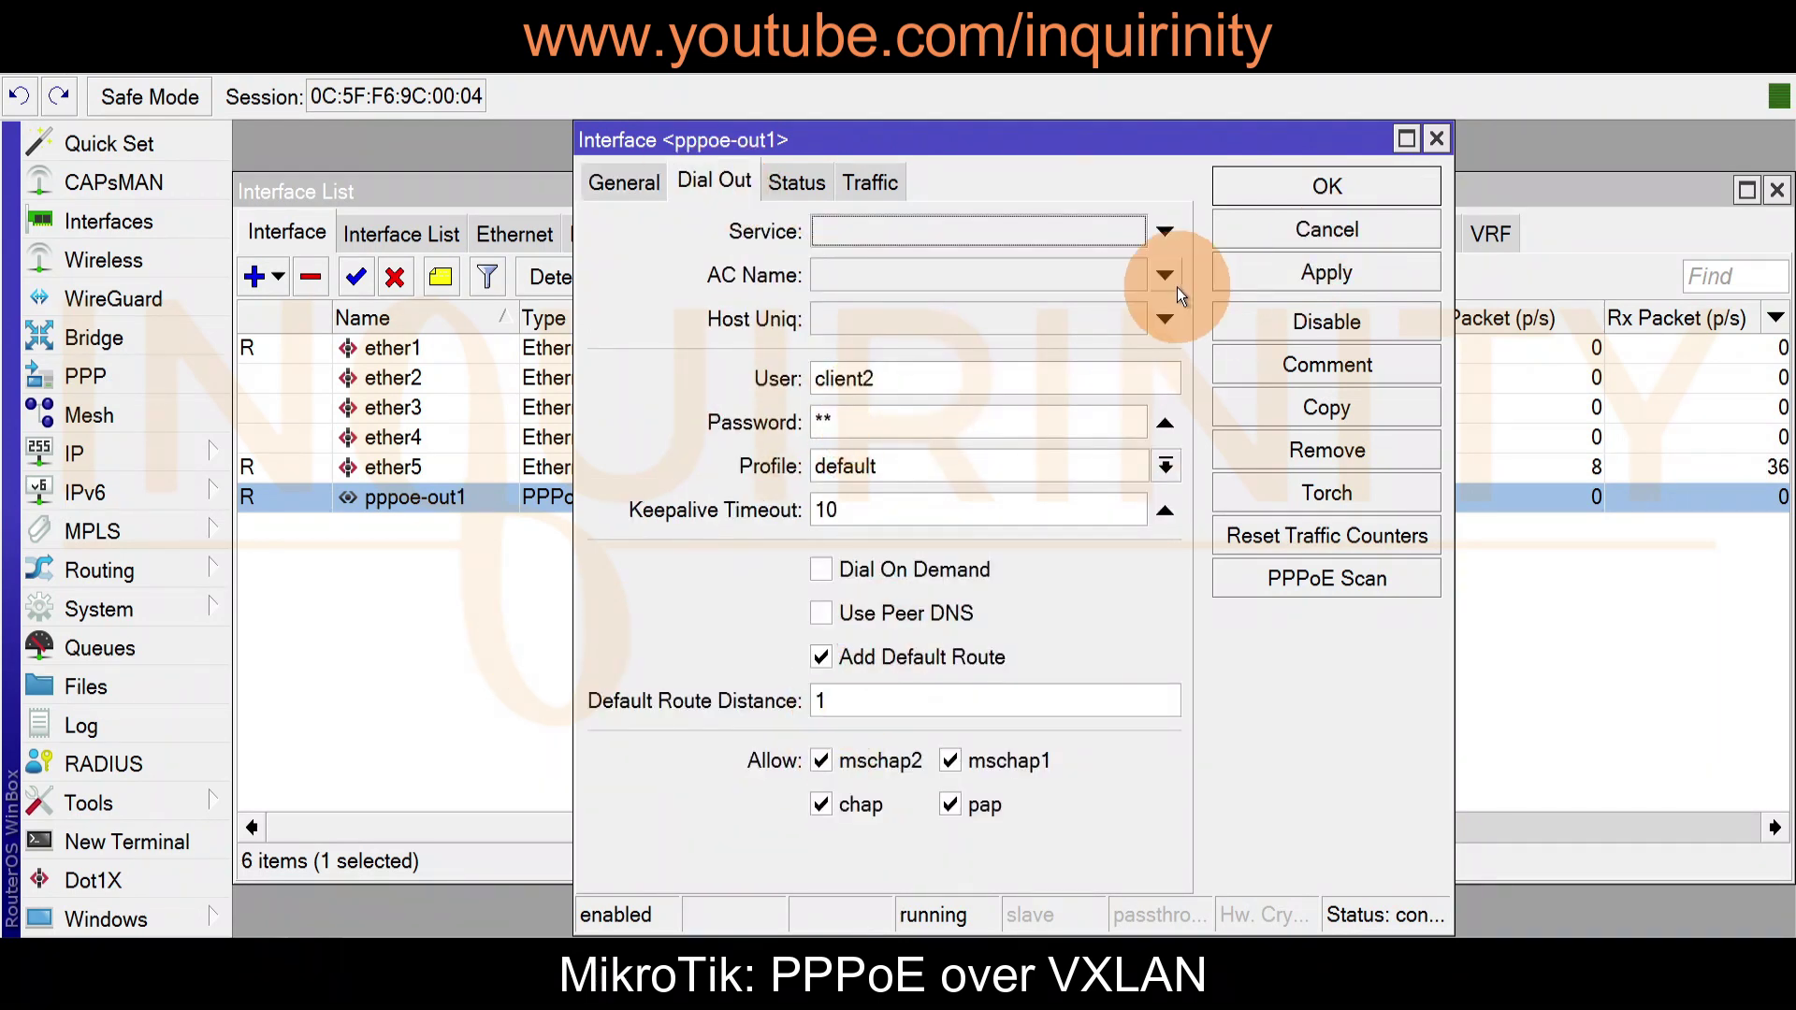
click(1267, 229)
- Confirm the routing table has a default route 0.0.0.0/0 via pppoe-out1
click(178, 445)
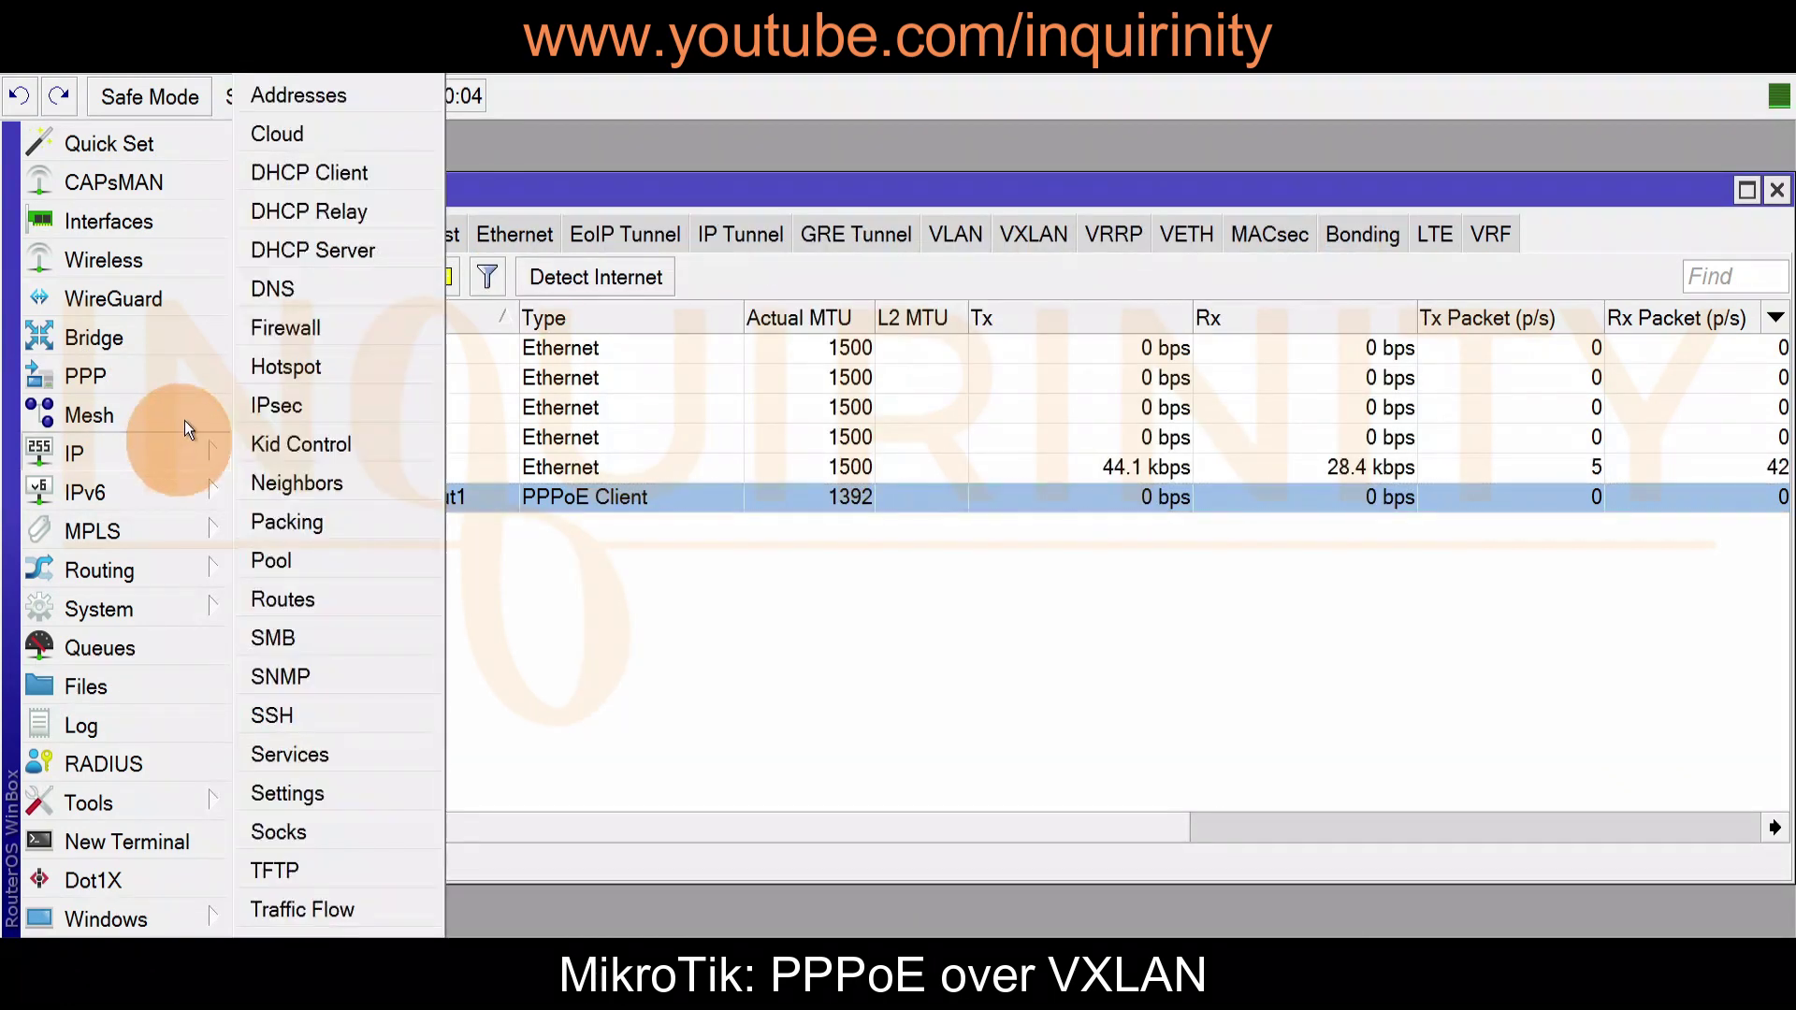
click(301, 600)
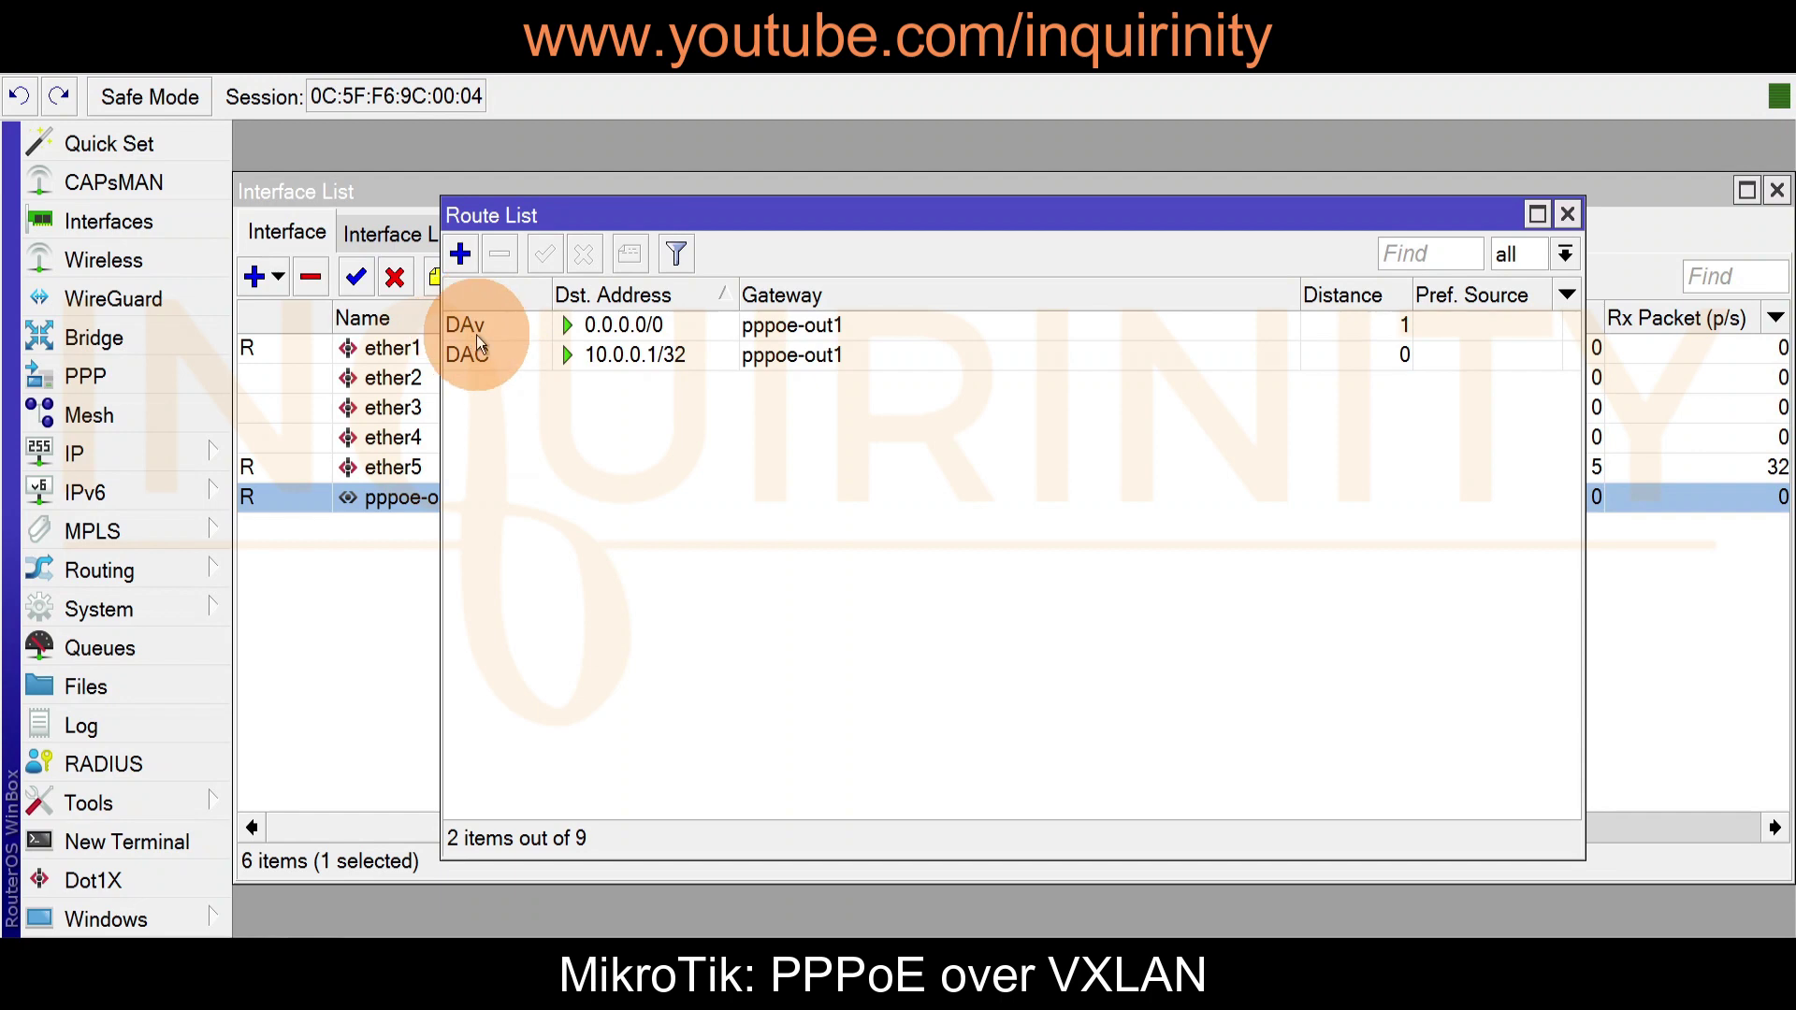
mouse_move(477, 339)
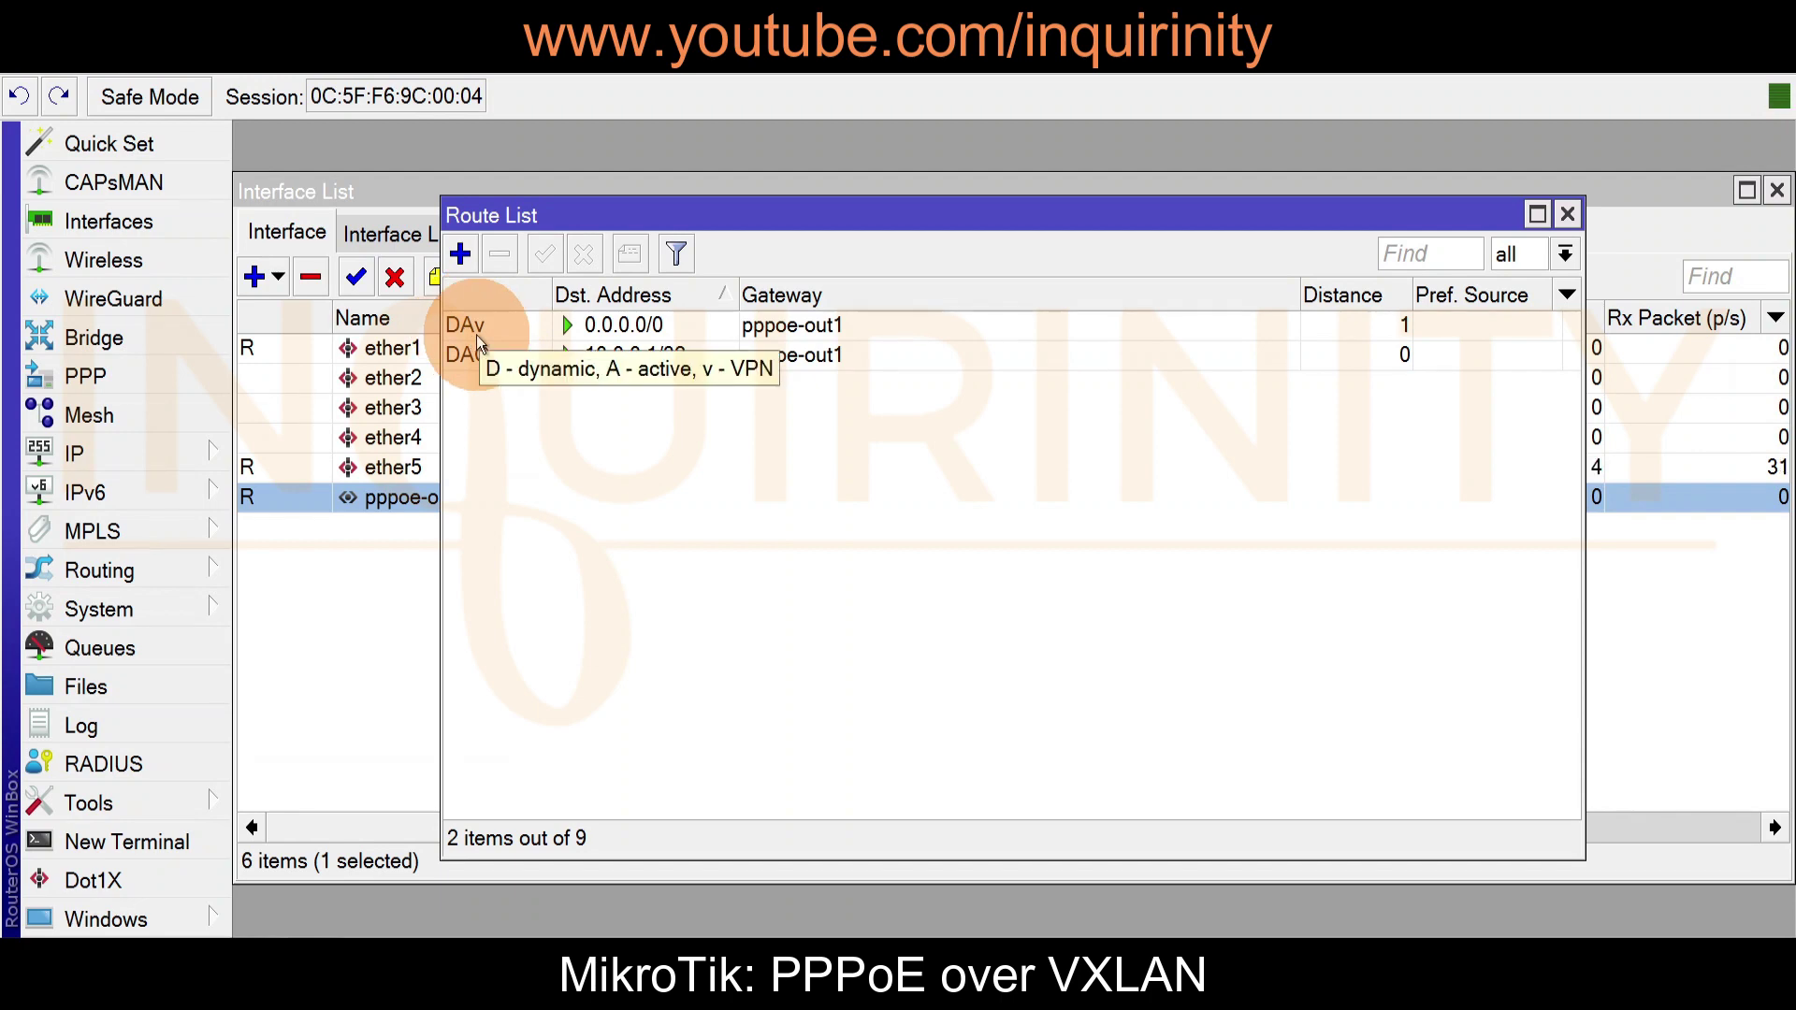
- Ping 8.8.8.8, 9.9.9.9 and 1.1.1.1 from the second client
click(127, 811)
click(314, 494)
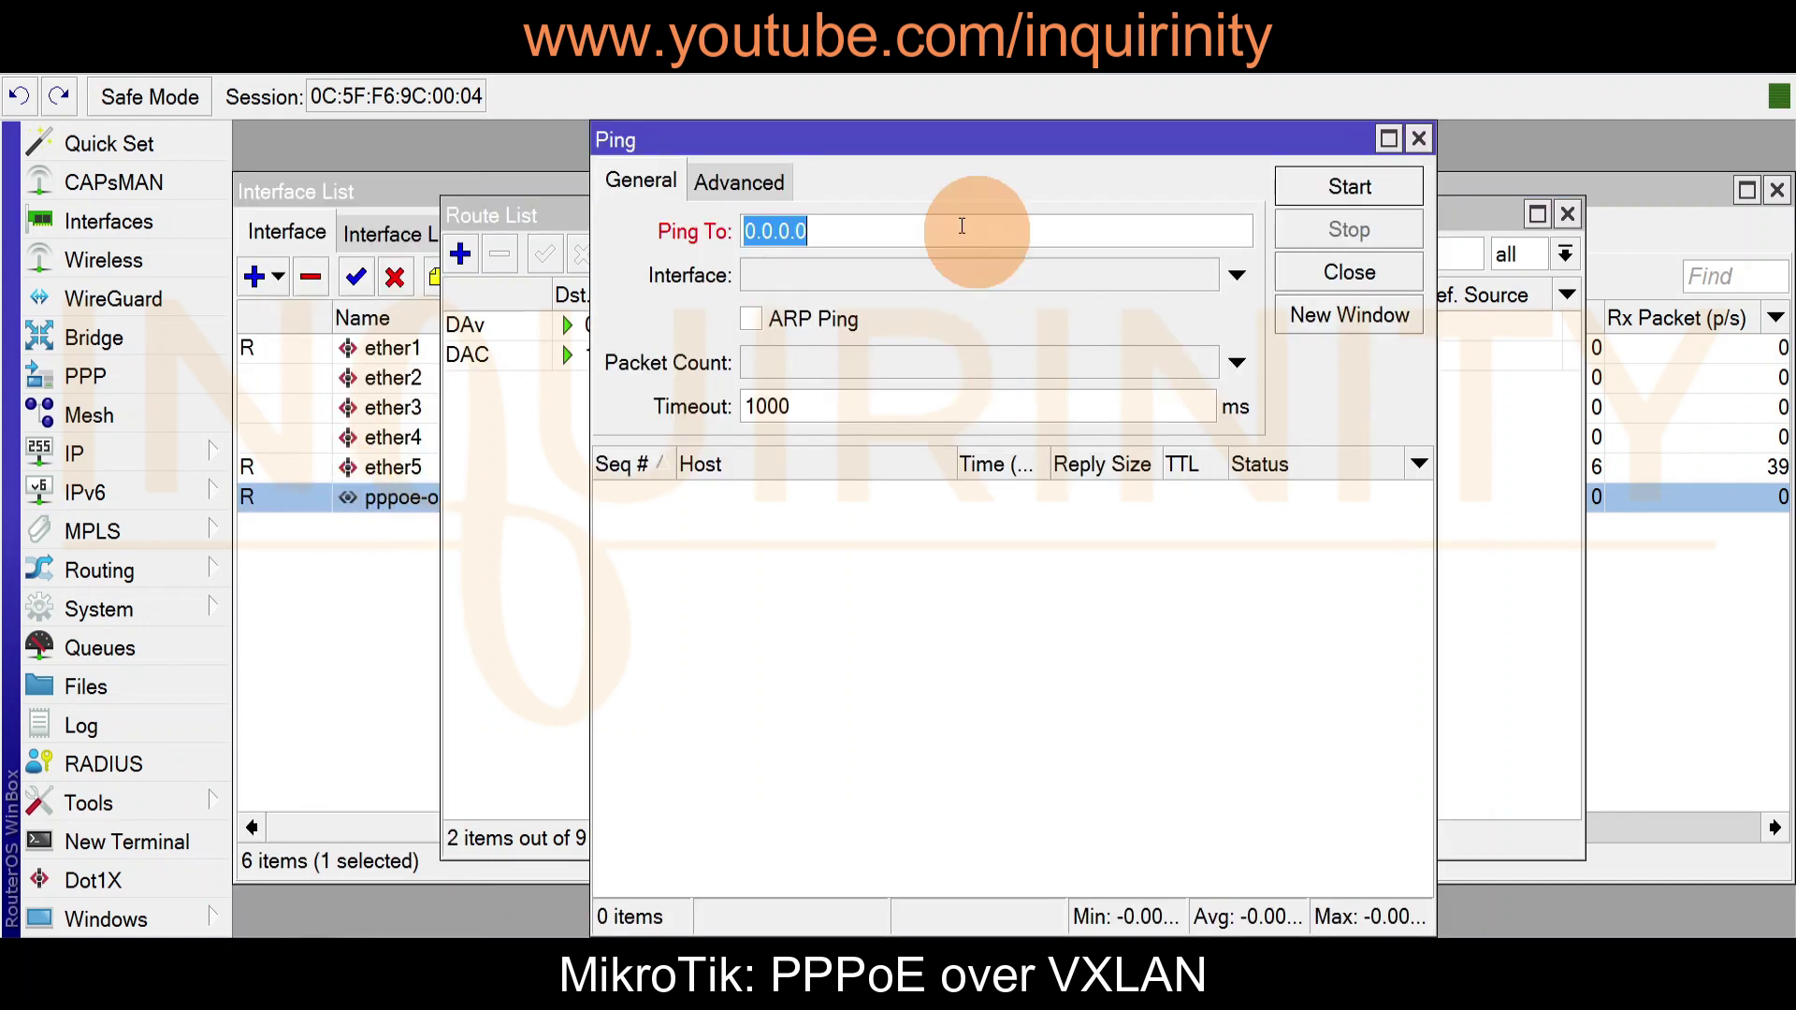
text(8.8.8.8)
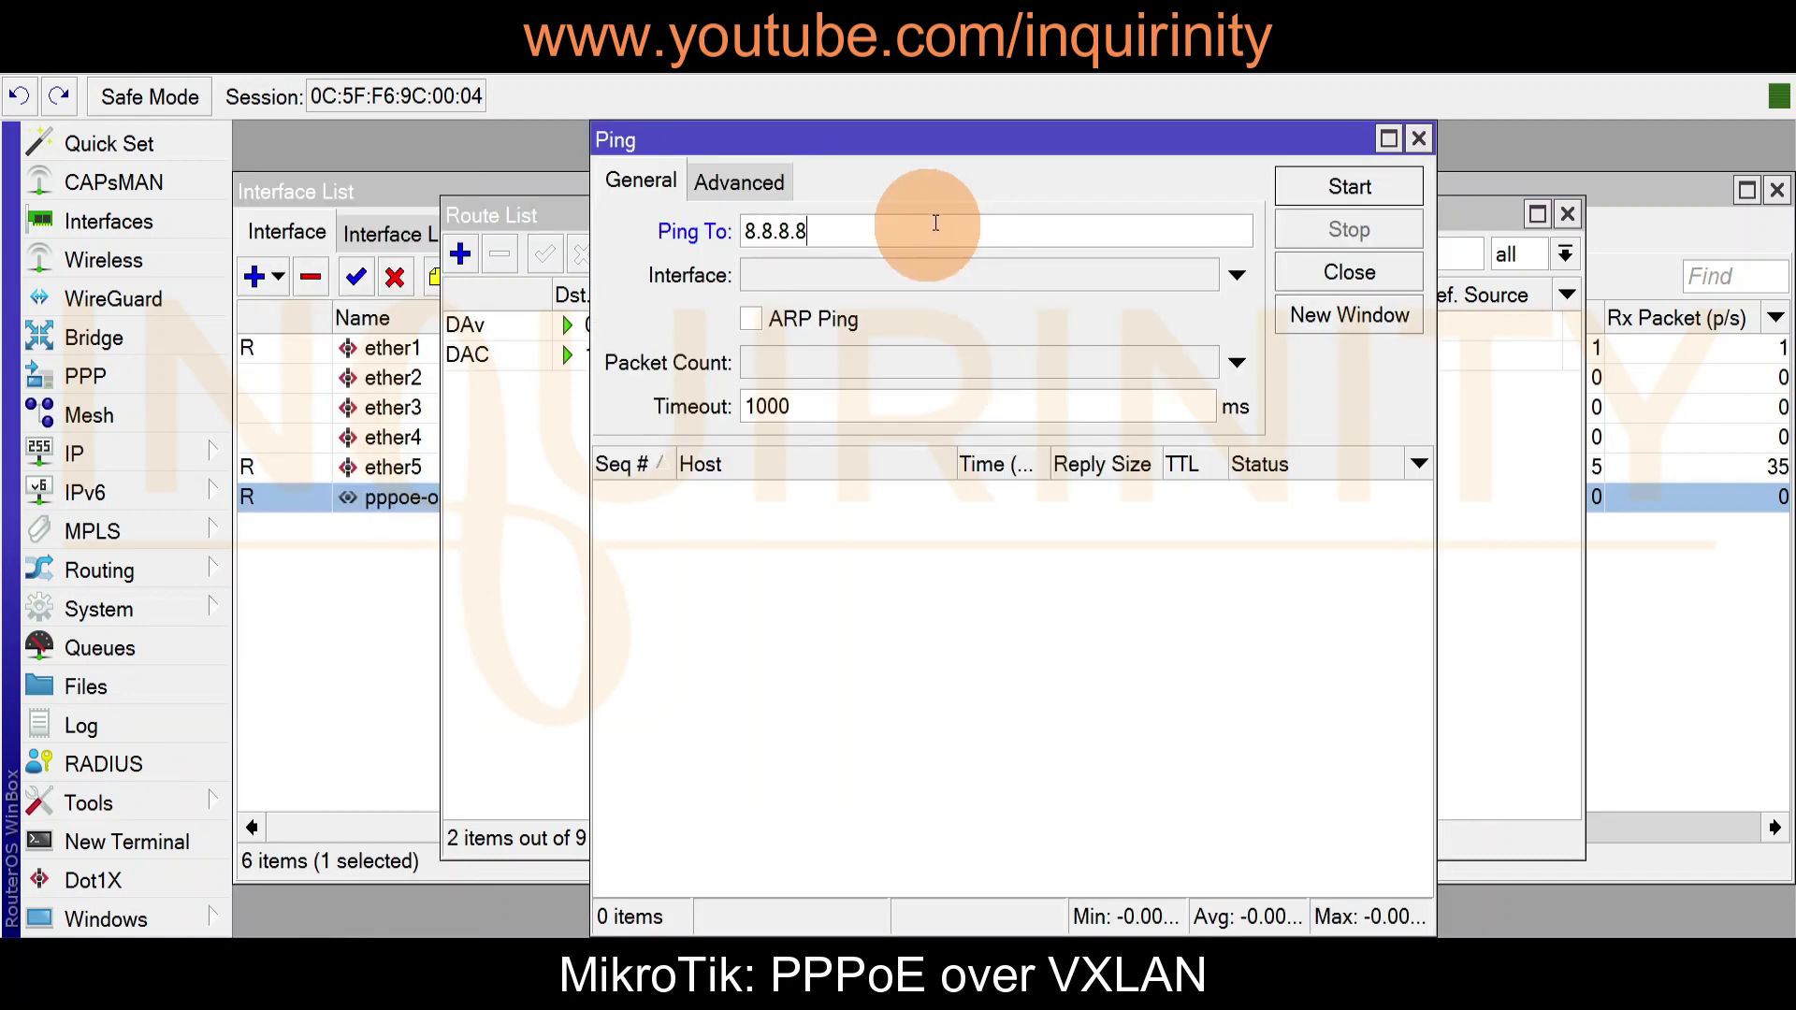
click(1350, 186)
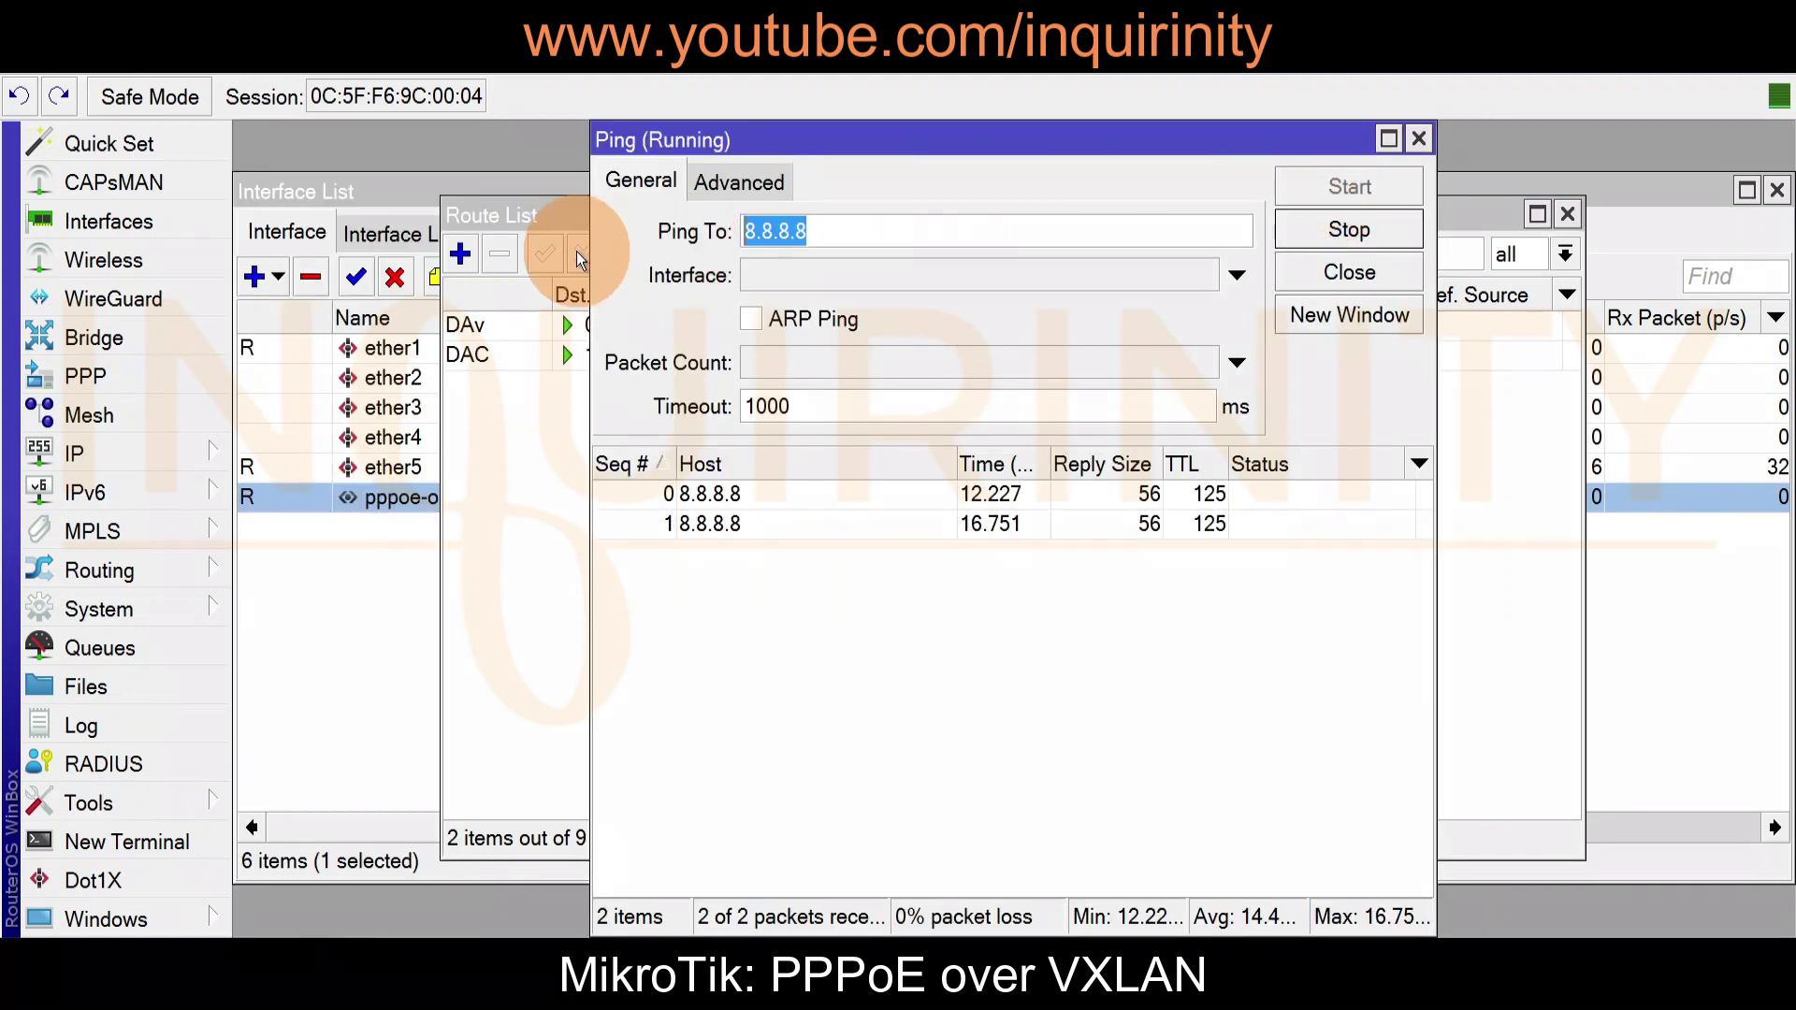
text(9.9.9.9)
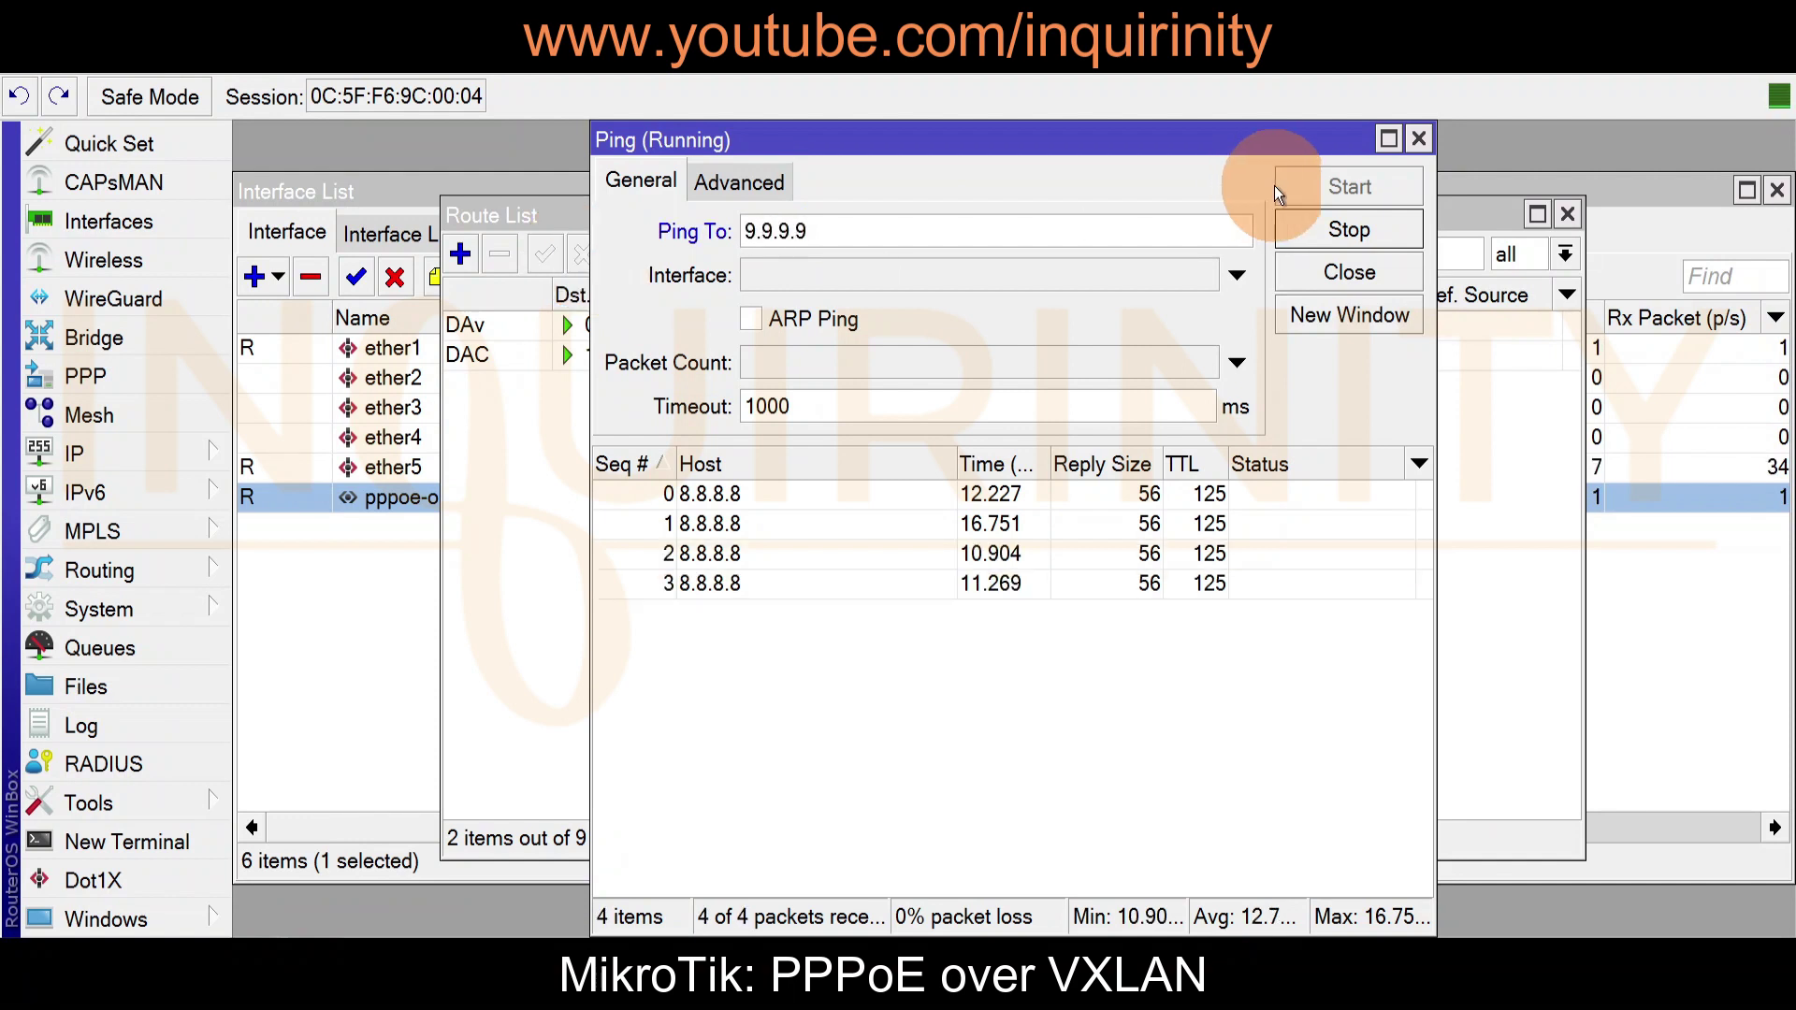
click(1350, 230)
click(1350, 186)
text(1)
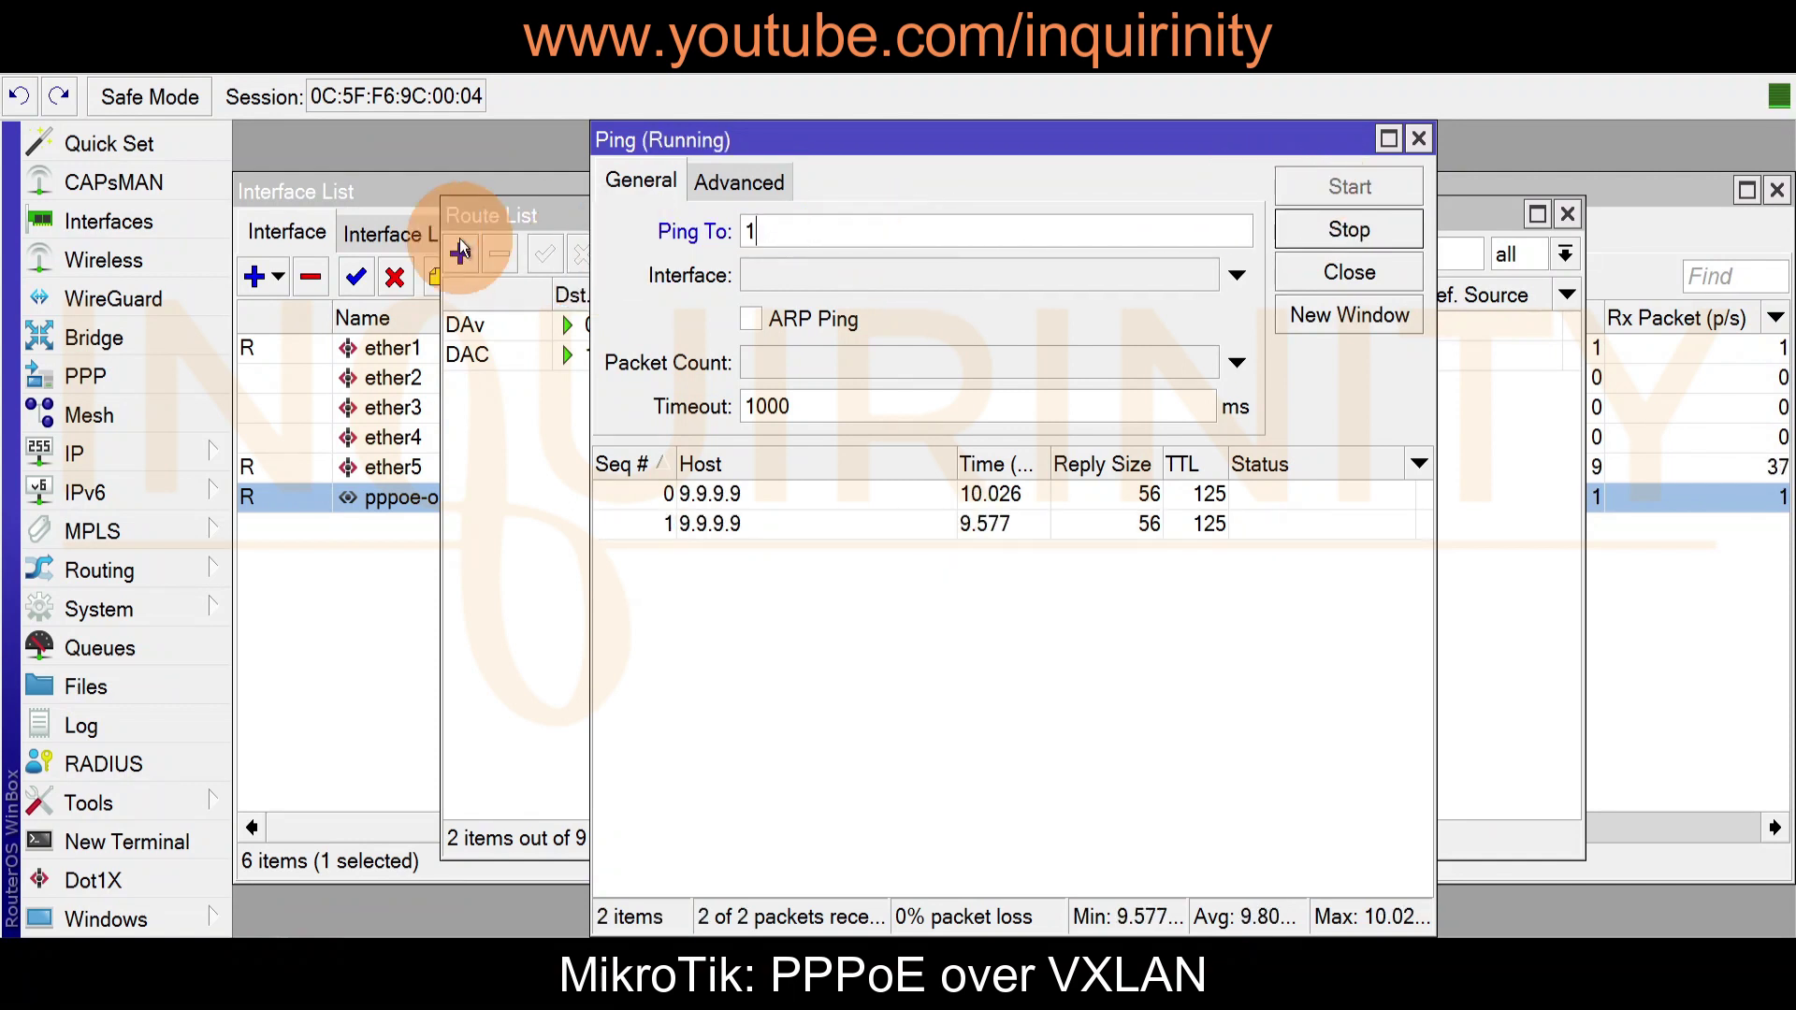
text(.1.1.1)
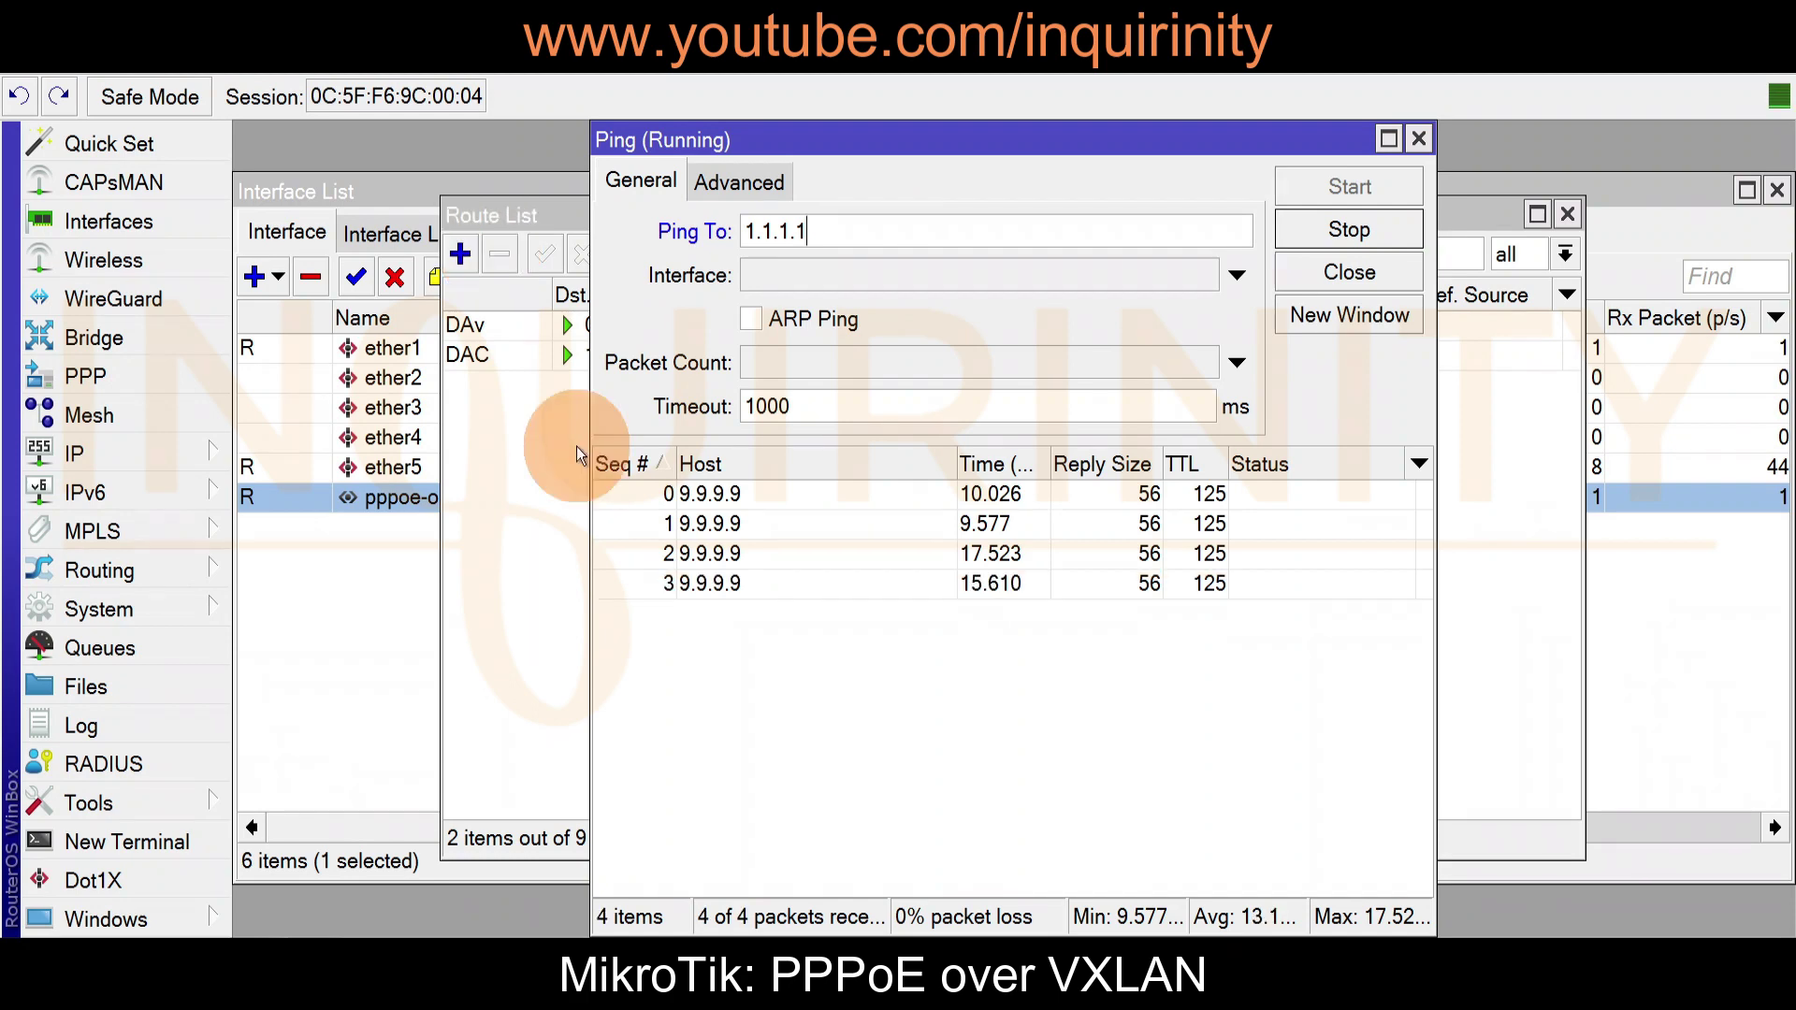
click(1305, 234)
click(1281, 186)
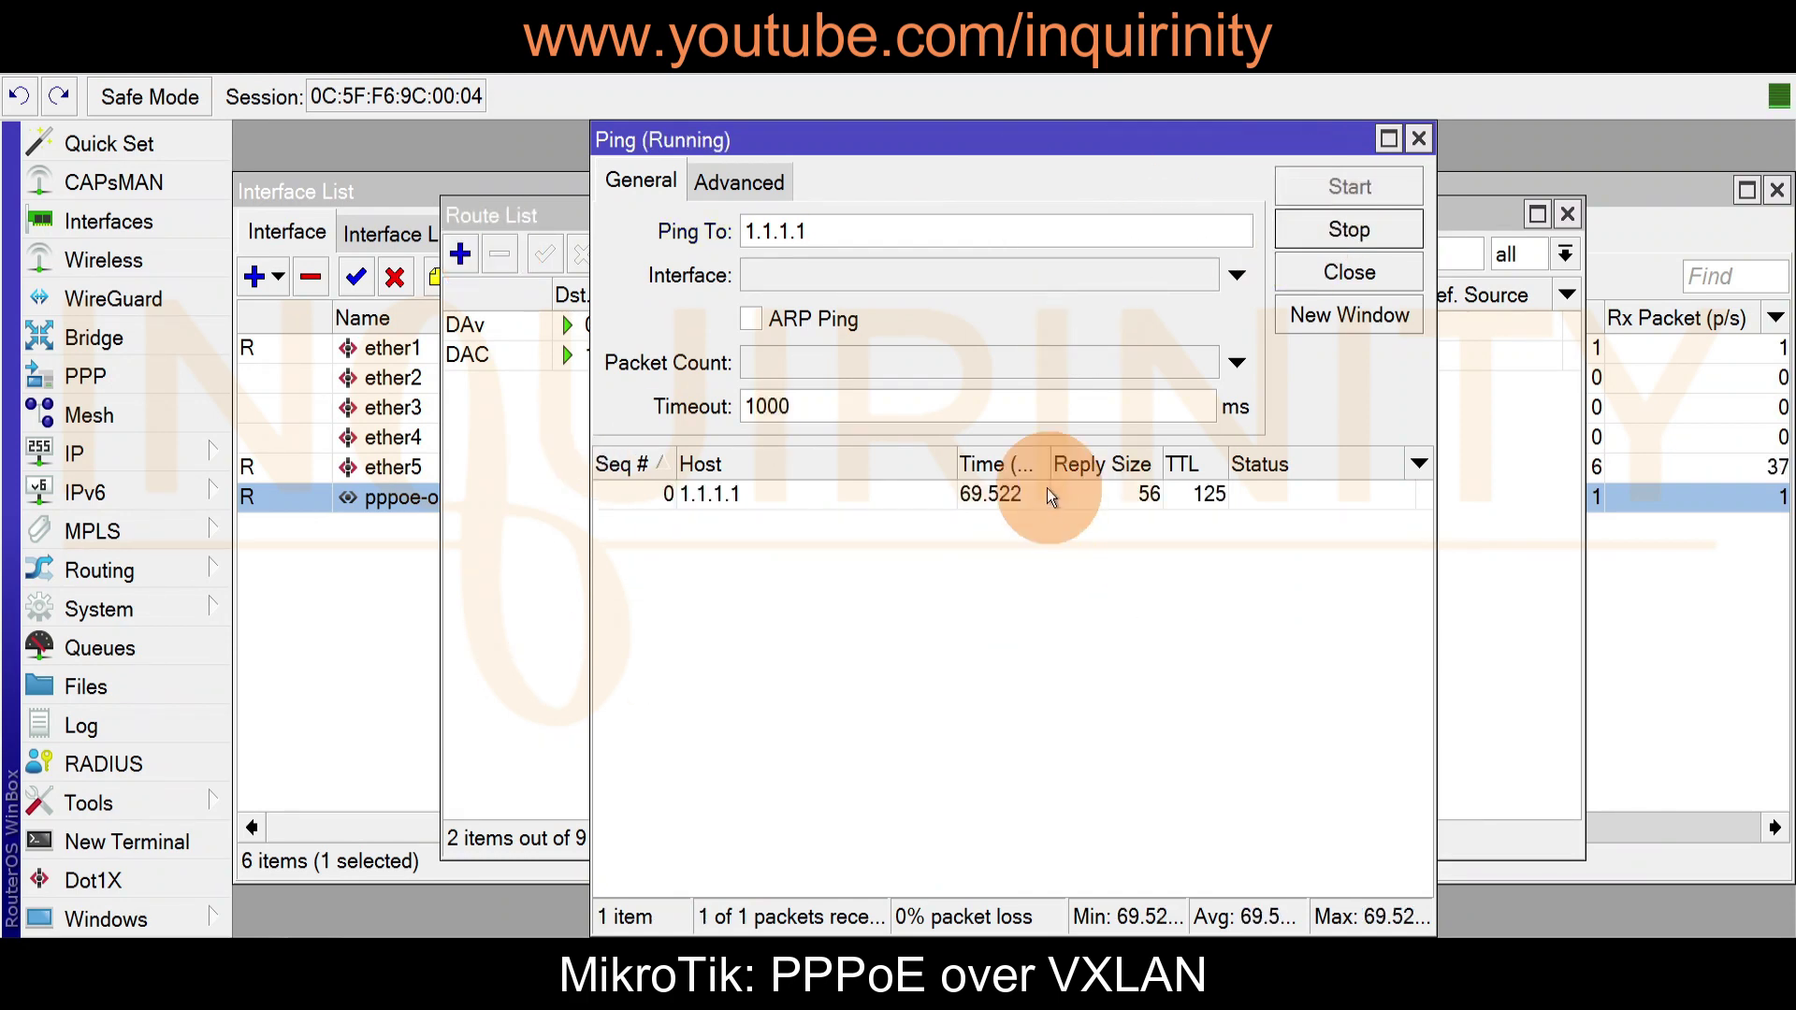